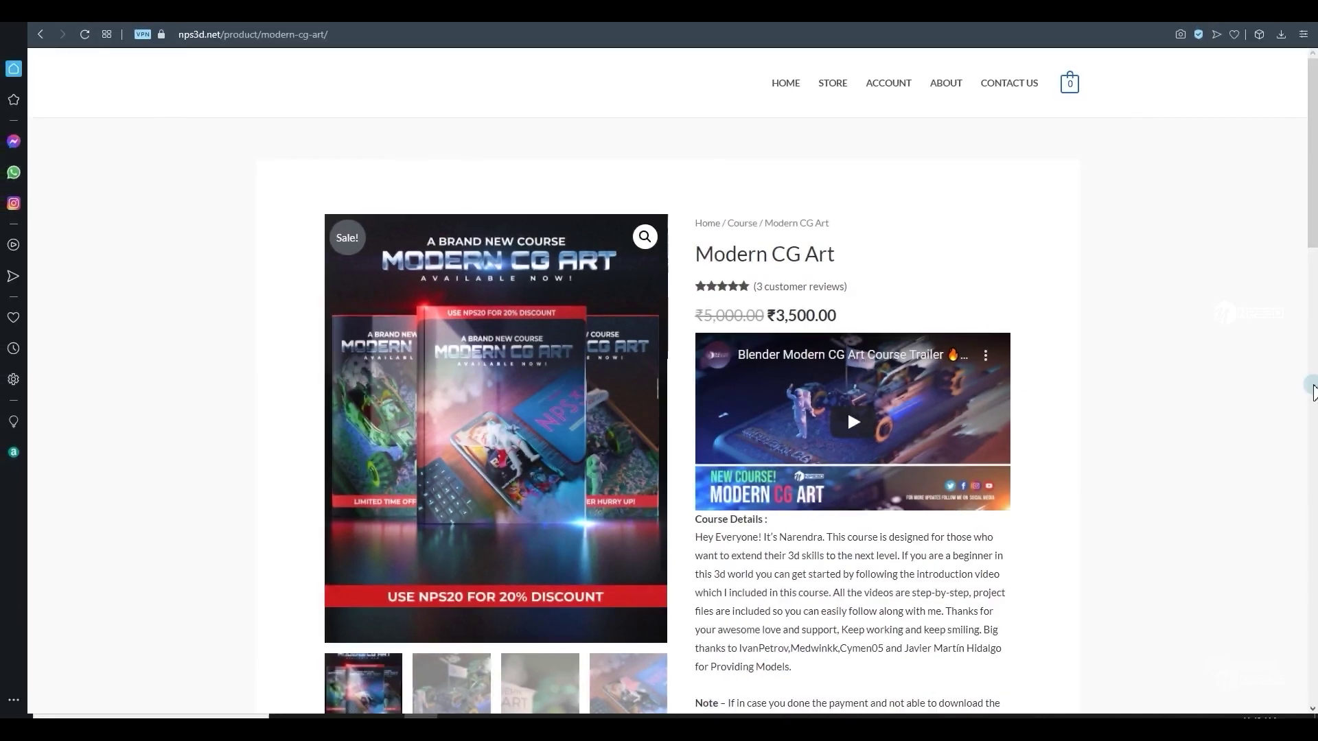
{"action": "scroll", "coordinate": [847, 405], "scroll_direction": "down", "scroll_amount": 1}
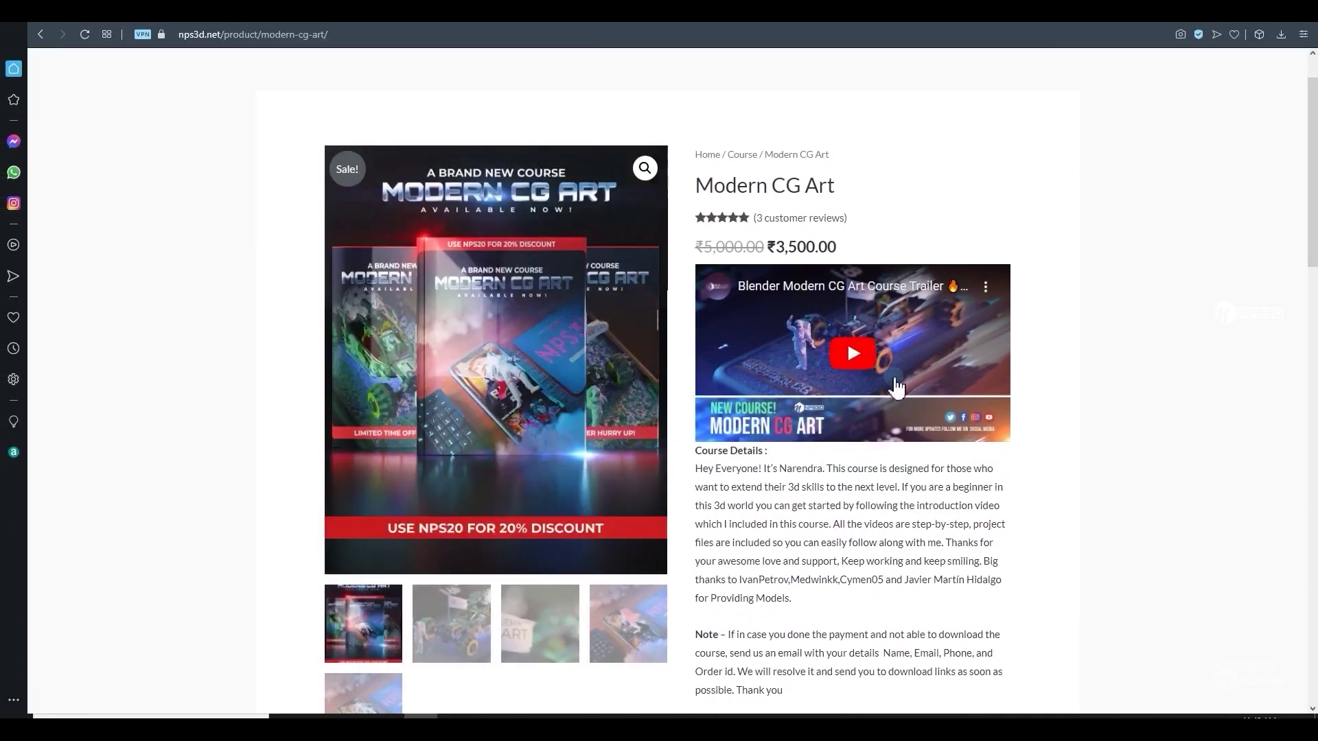
{"action": "left_click", "coordinate": [832, 365]}
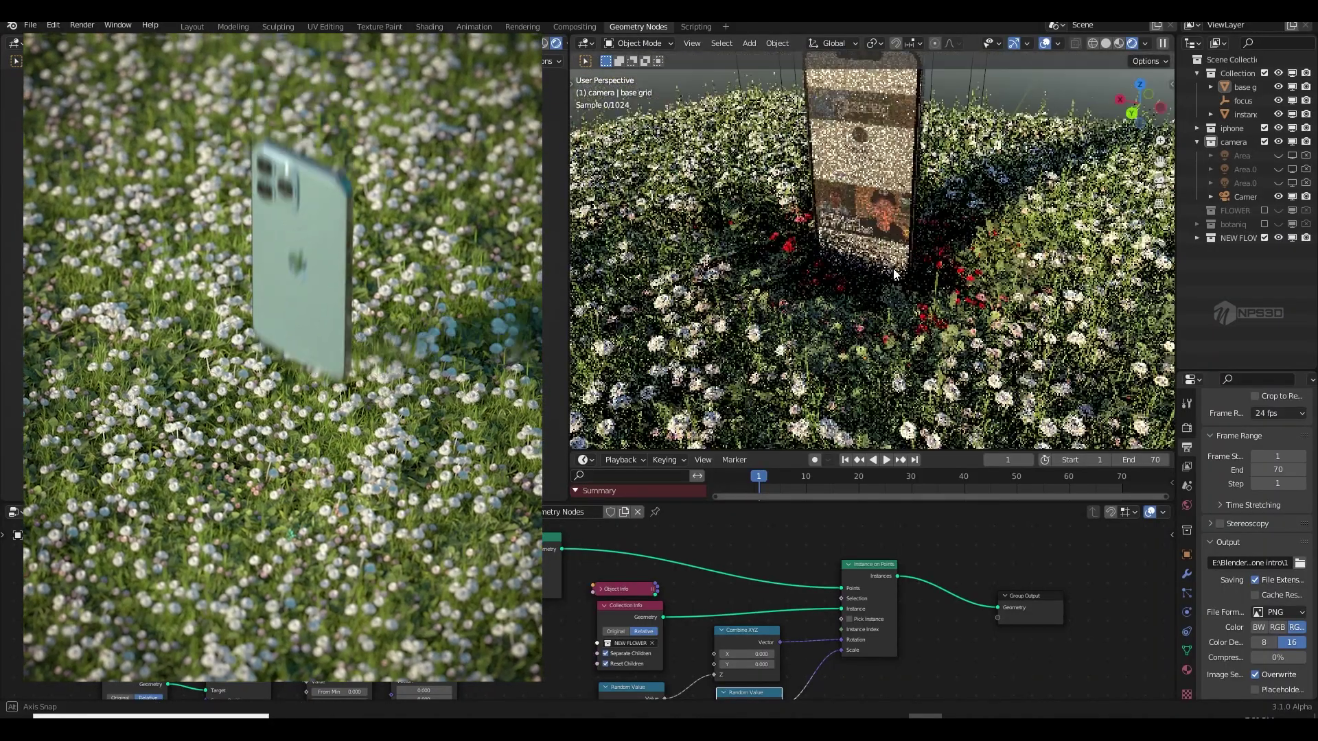
- Play and scrub the finished animation of the phone above the flower field to preview the target result
{"action": "key", "text": "space"}
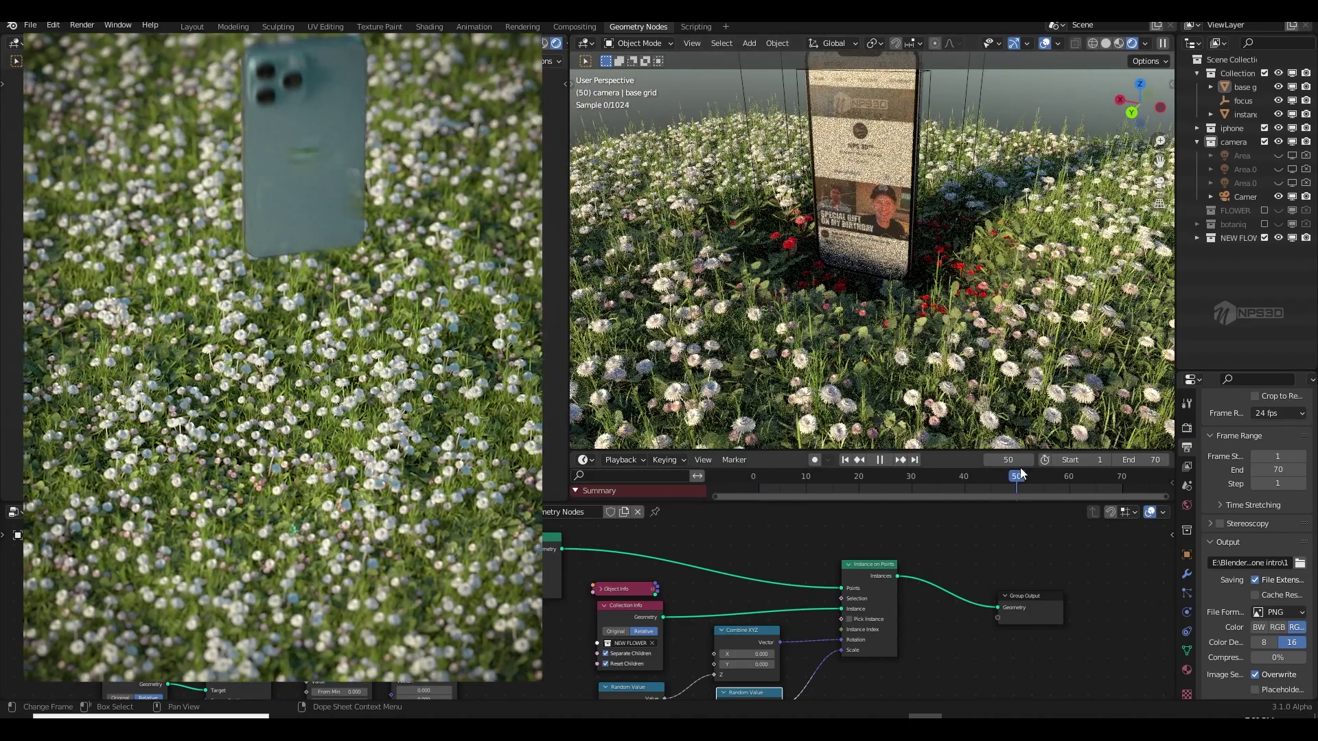
{"action": "mouse_move", "coordinate": [1020, 470]}
{"action": "left_mouse_down"}
{"action": "mouse_move", "coordinate": [1038, 471]}
{"action": "mouse_move", "coordinate": [960, 472]}
{"action": "mouse_move", "coordinate": [999, 471]}
{"action": "left_mouse_up"}
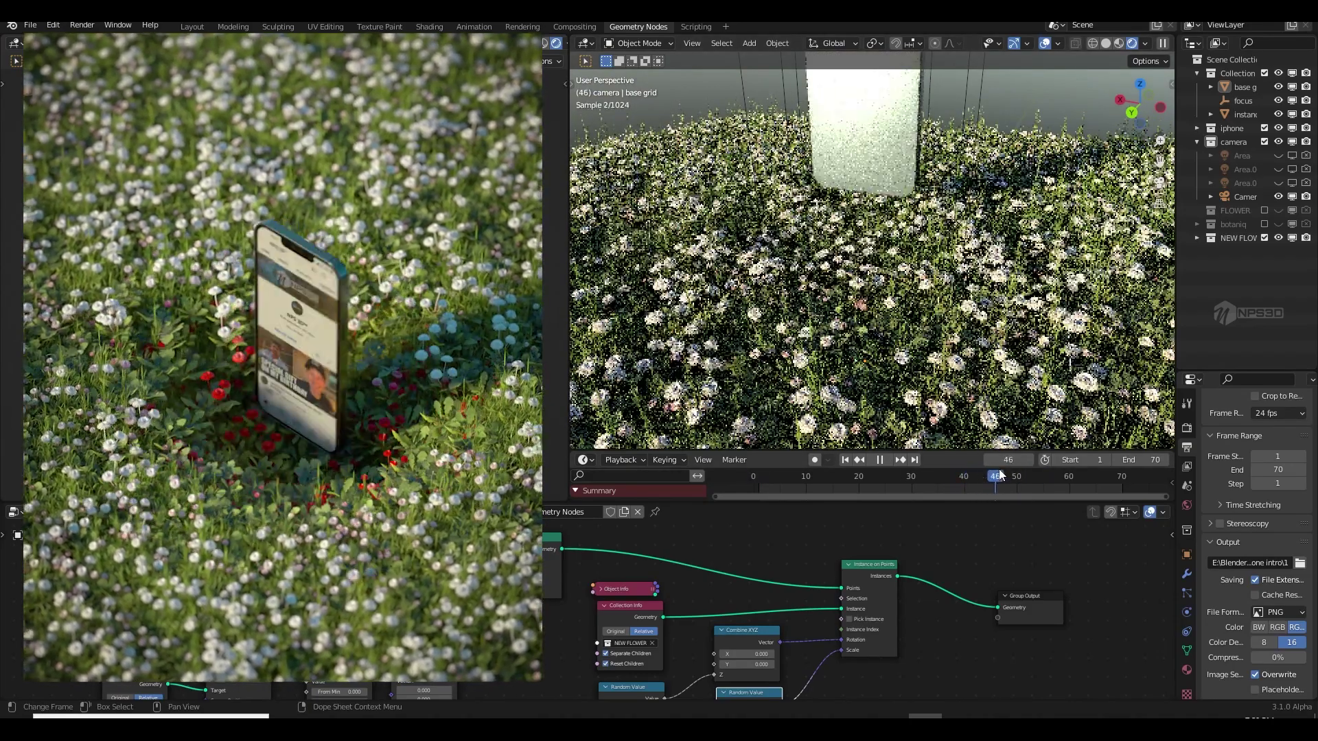
{"action": "key", "text": "space"}
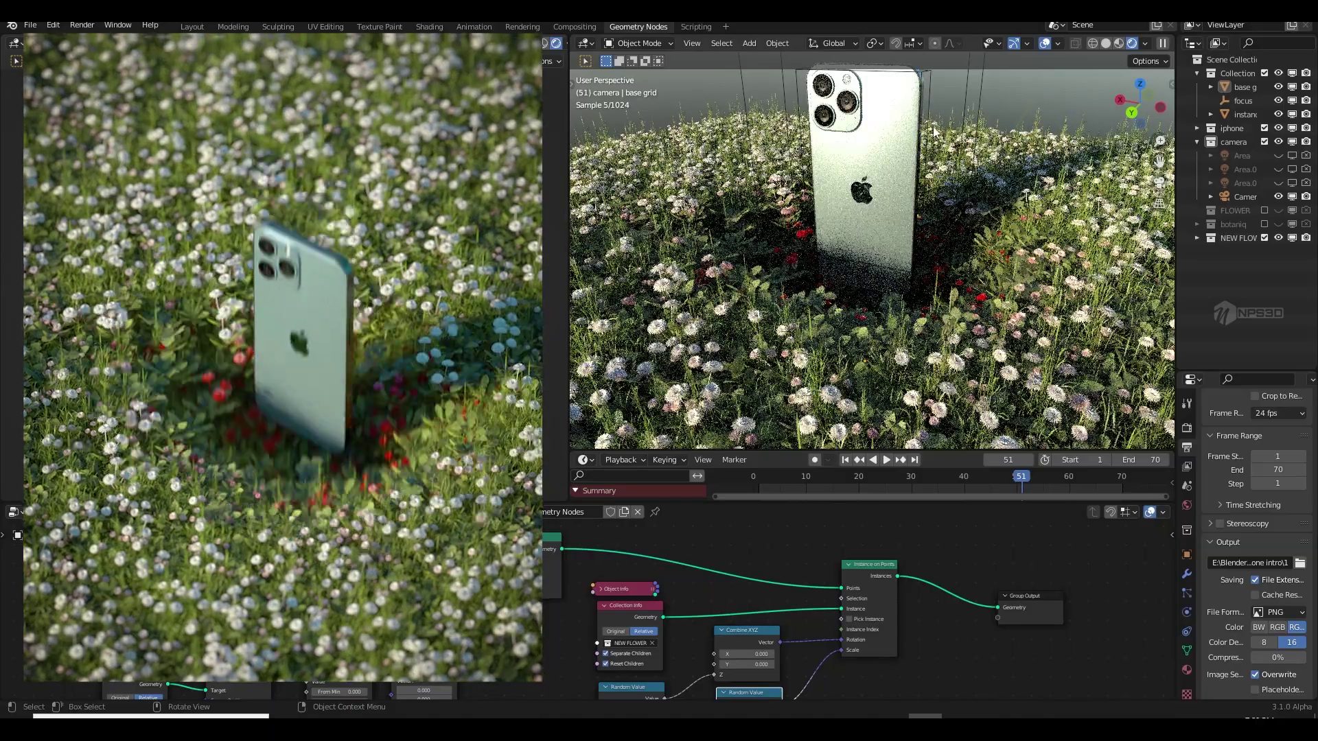
{"action": "left_click", "coordinate": [931, 129]}
{"action": "key", "text": "g"}
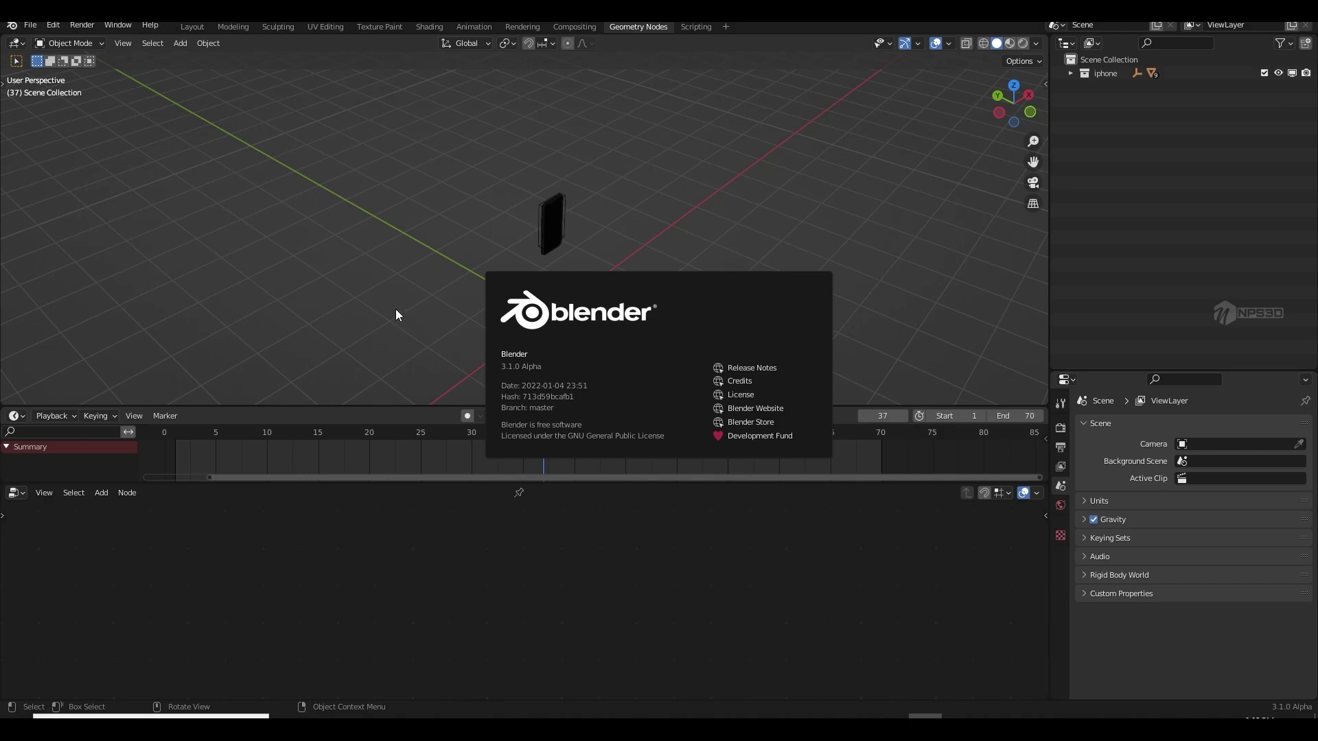
- Select the empty around the phone and play its animation from frame 1, viewing it from several sides
{"action": "middle_click_drag", "start_coordinate": [398, 300], "coordinate": [613, 277]}
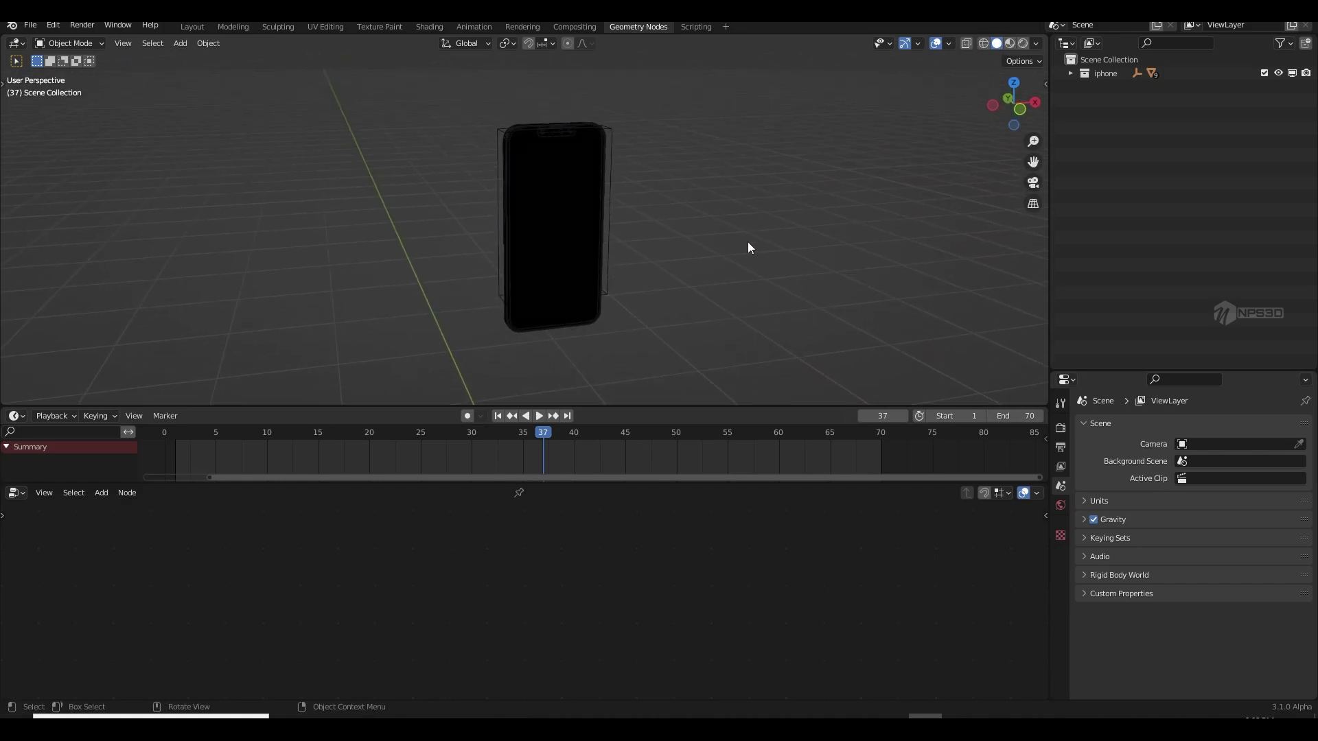
{"action": "middle_click_drag", "start_coordinate": [748, 242], "coordinate": [629, 262]}
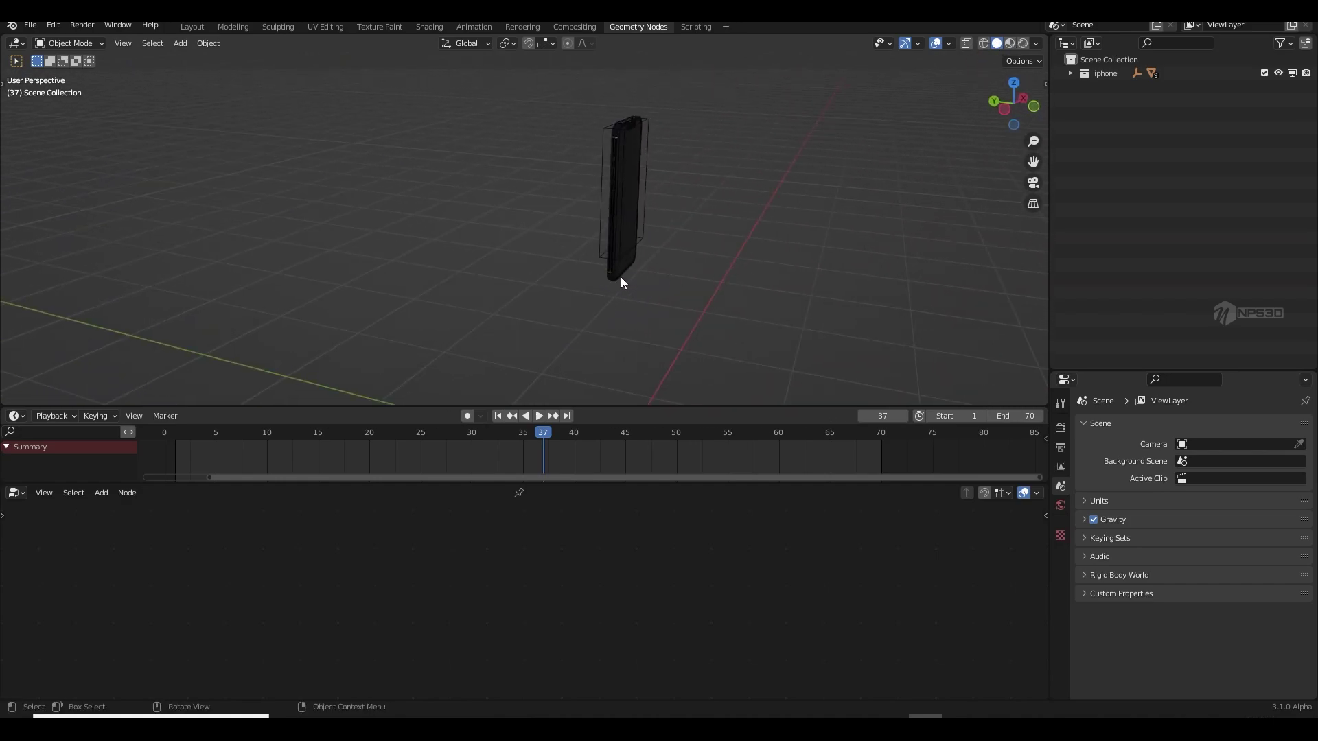
{"action": "left_click", "coordinate": [499, 416]}
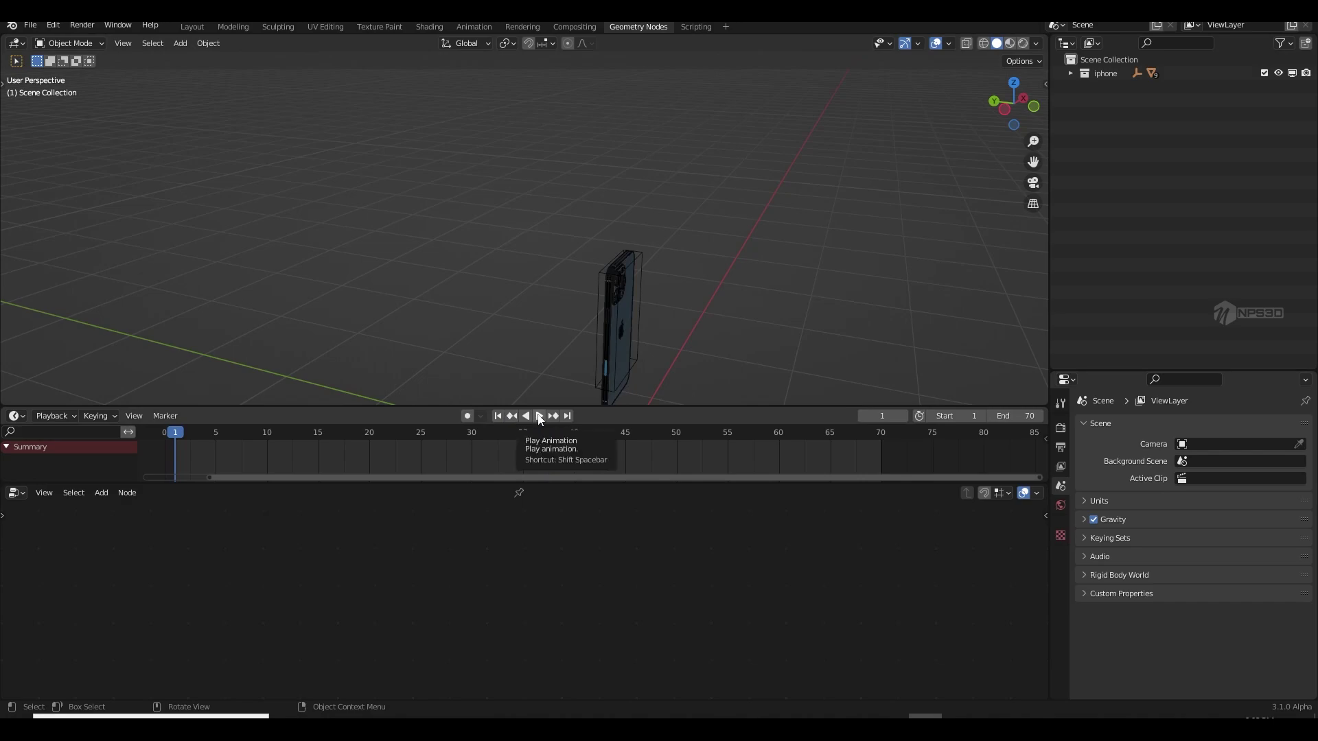
{"action": "left_click", "coordinate": [612, 380]}
{"action": "left_click", "coordinate": [613, 392]}
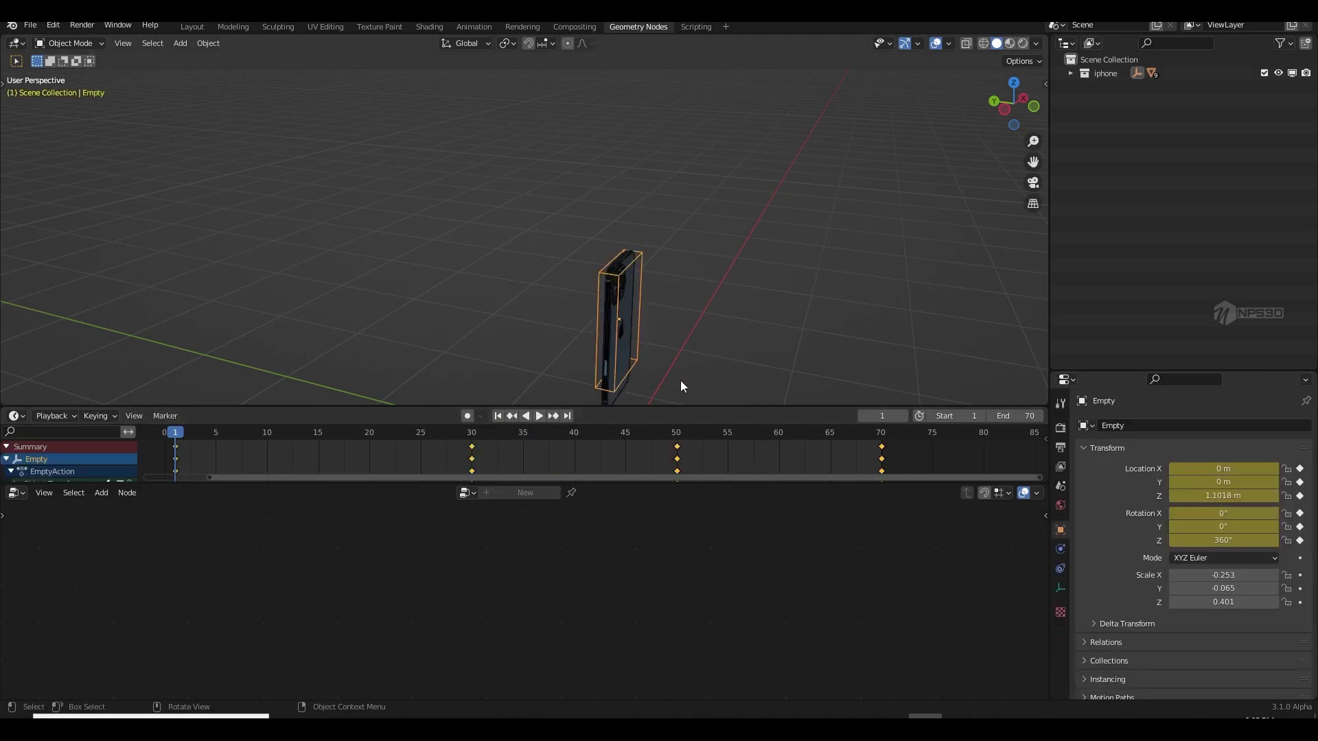
{"action": "key", "text": "space"}
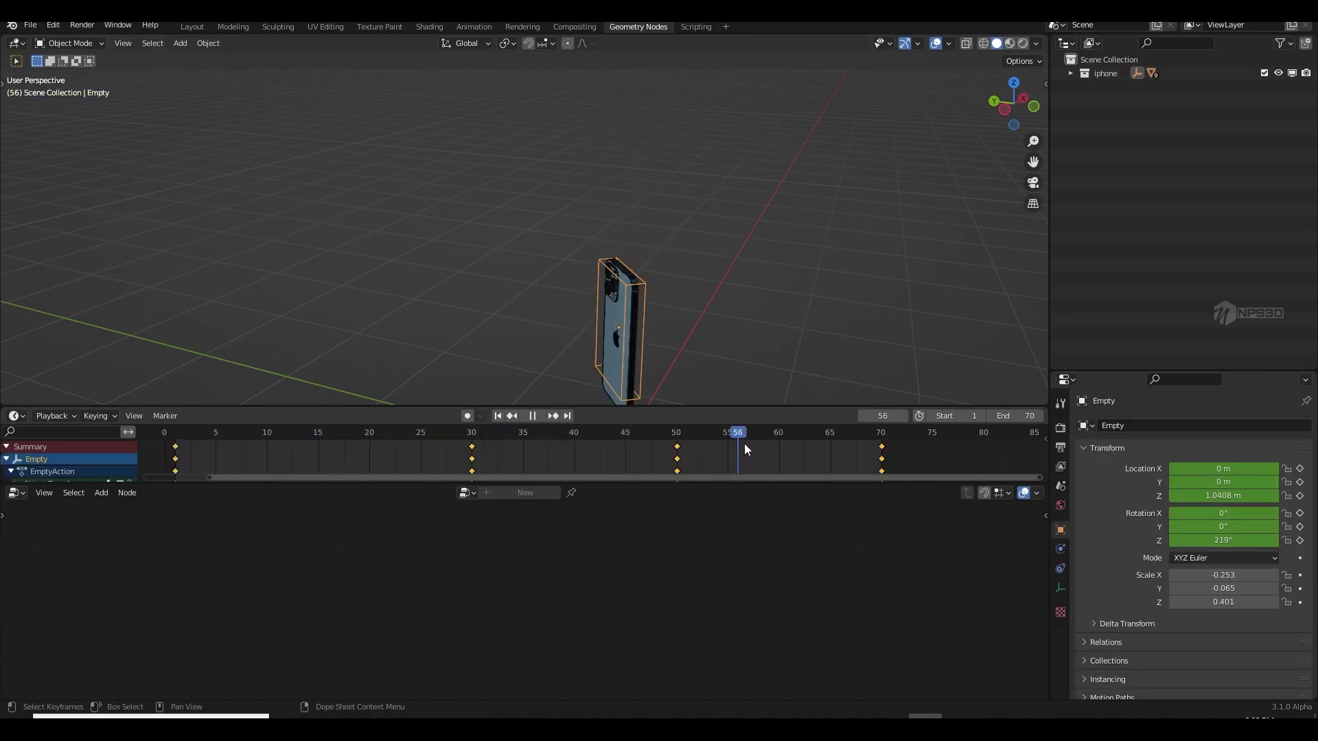
{"action": "left_click", "coordinate": [544, 416]}
{"action": "left_click", "coordinate": [544, 416]}
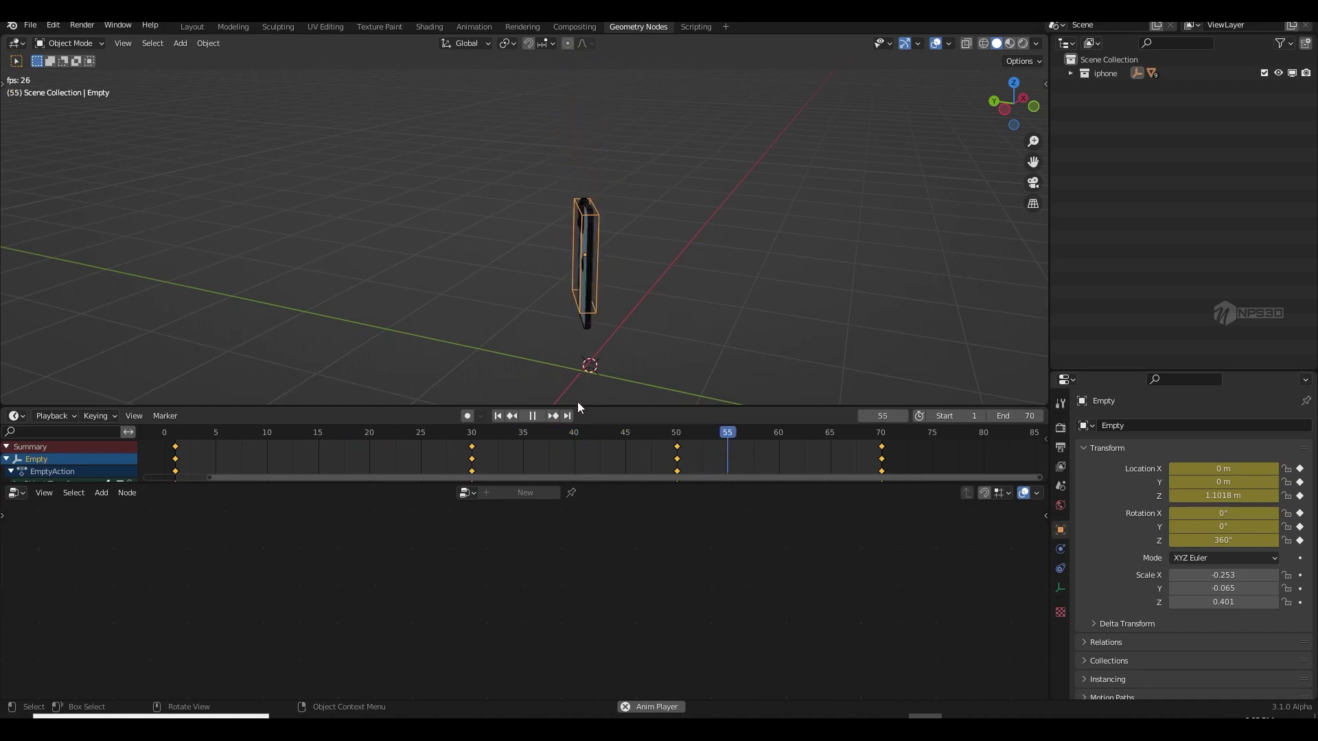
{"action": "middle_click_drag", "start_coordinate": [578, 401], "coordinate": [488, 545]}
{"action": "key", "text": "space"}
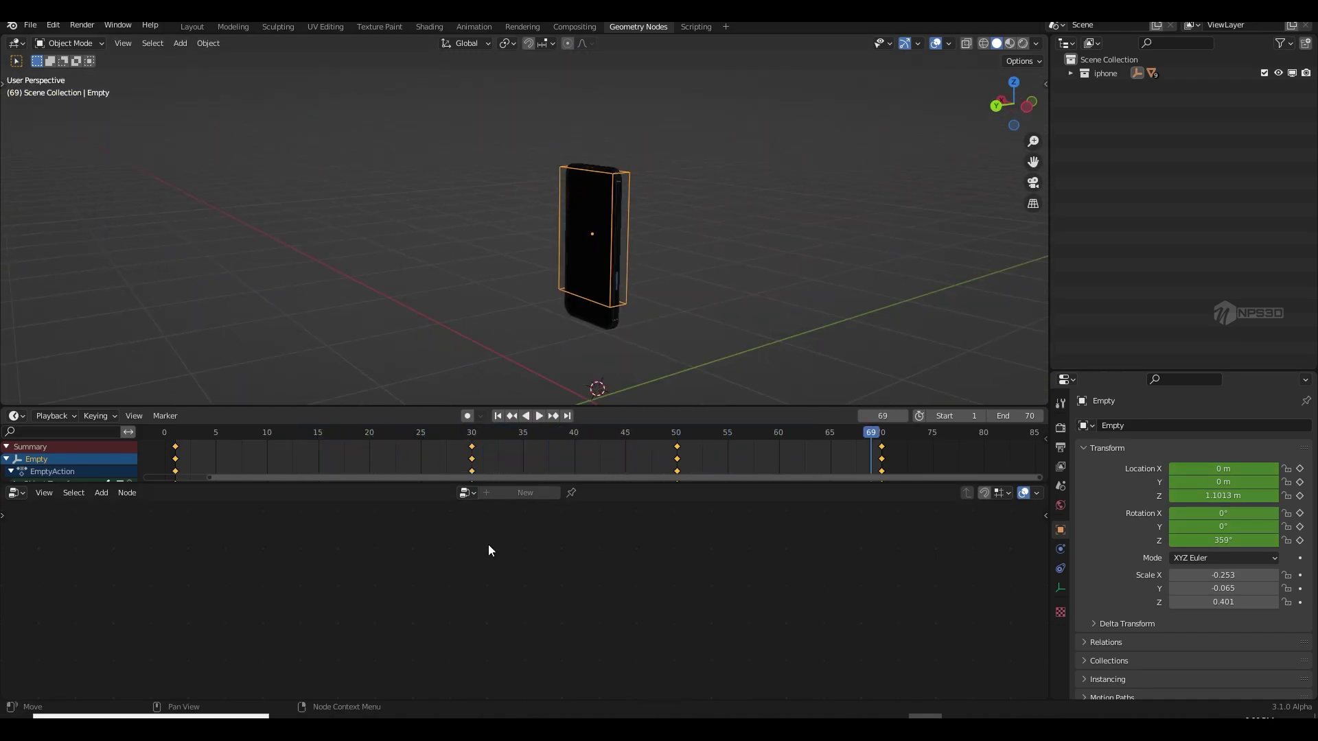
- Add a plane at the world origin and move it into a new collection named geo
{"action": "key", "text": "shift+a"}
{"action": "mouse_move", "coordinate": [606, 310]}
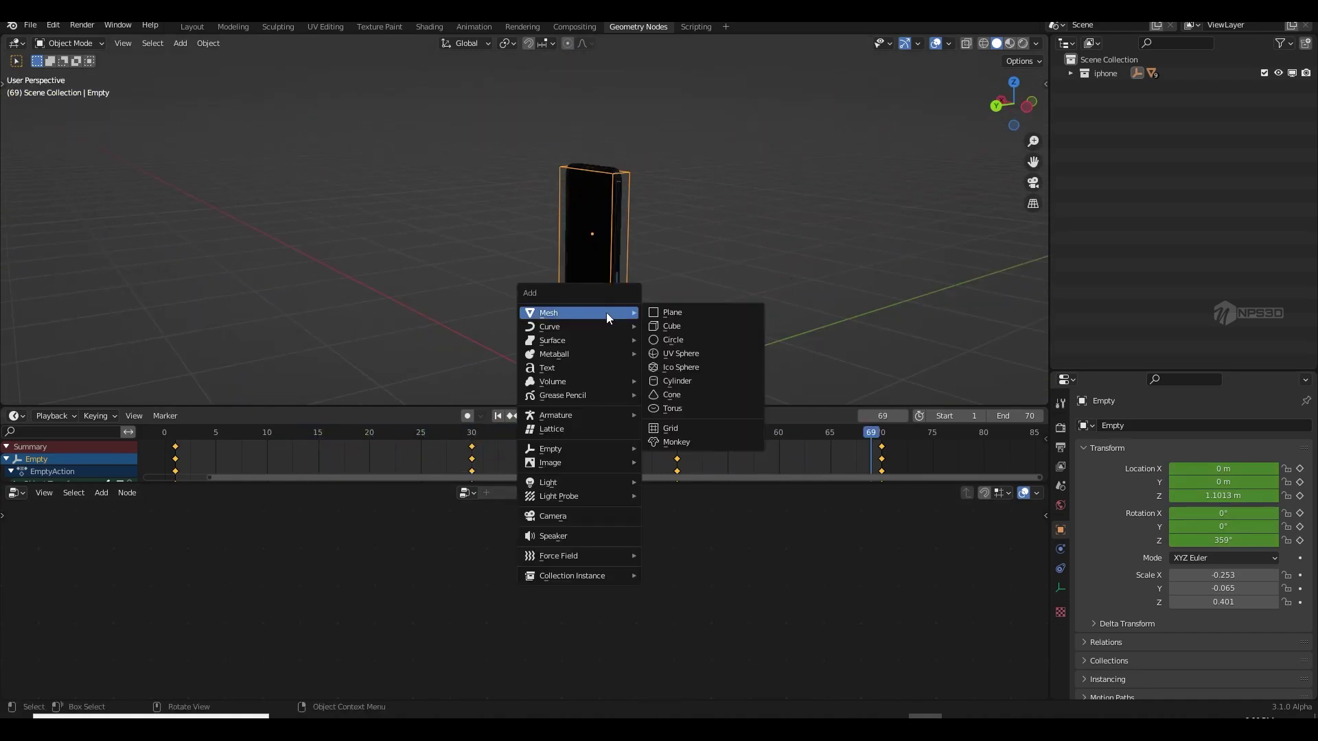
{"action": "left_click", "coordinate": [670, 311]}
{"action": "key", "text": "m"}
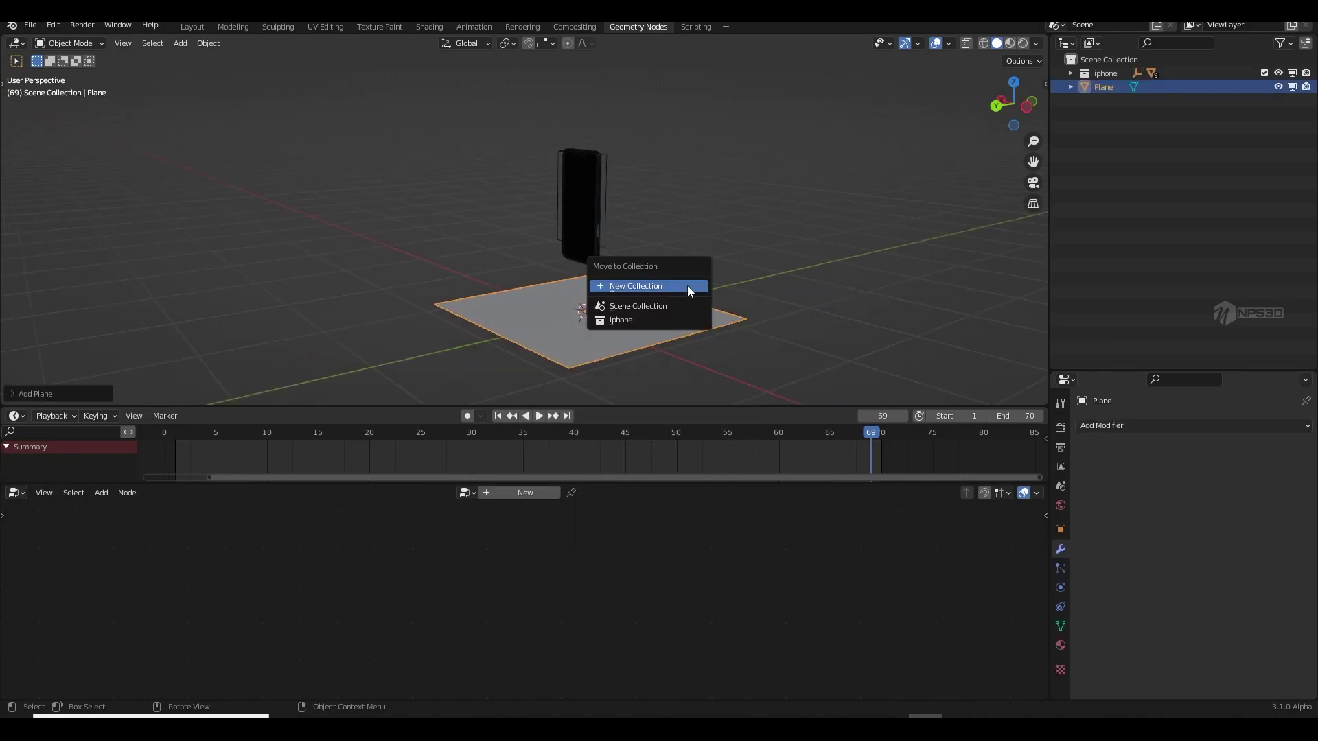
{"action": "left_click", "coordinate": [686, 286]}
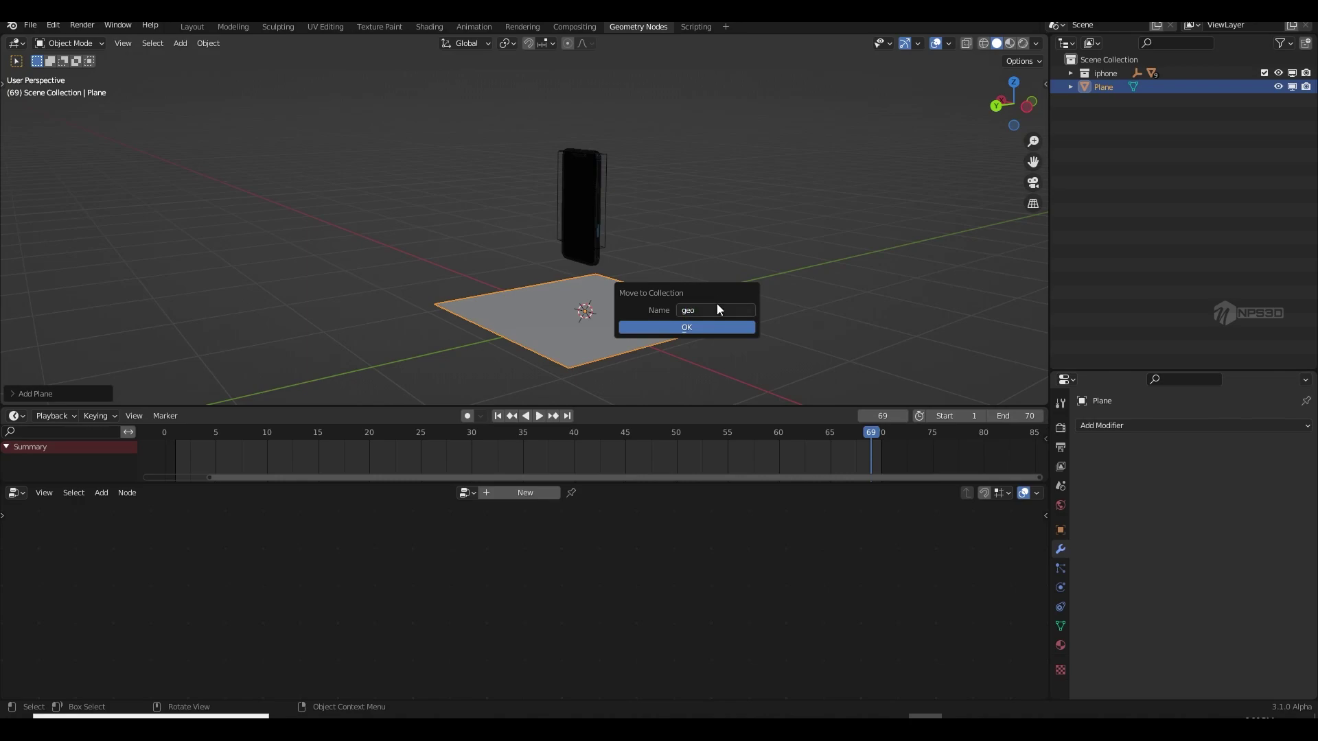
{"action": "key", "text": "Return"}
- Create a new geometry node tree on the plane in the Geometry Node Editor
{"action": "left_click", "coordinate": [16, 493]}
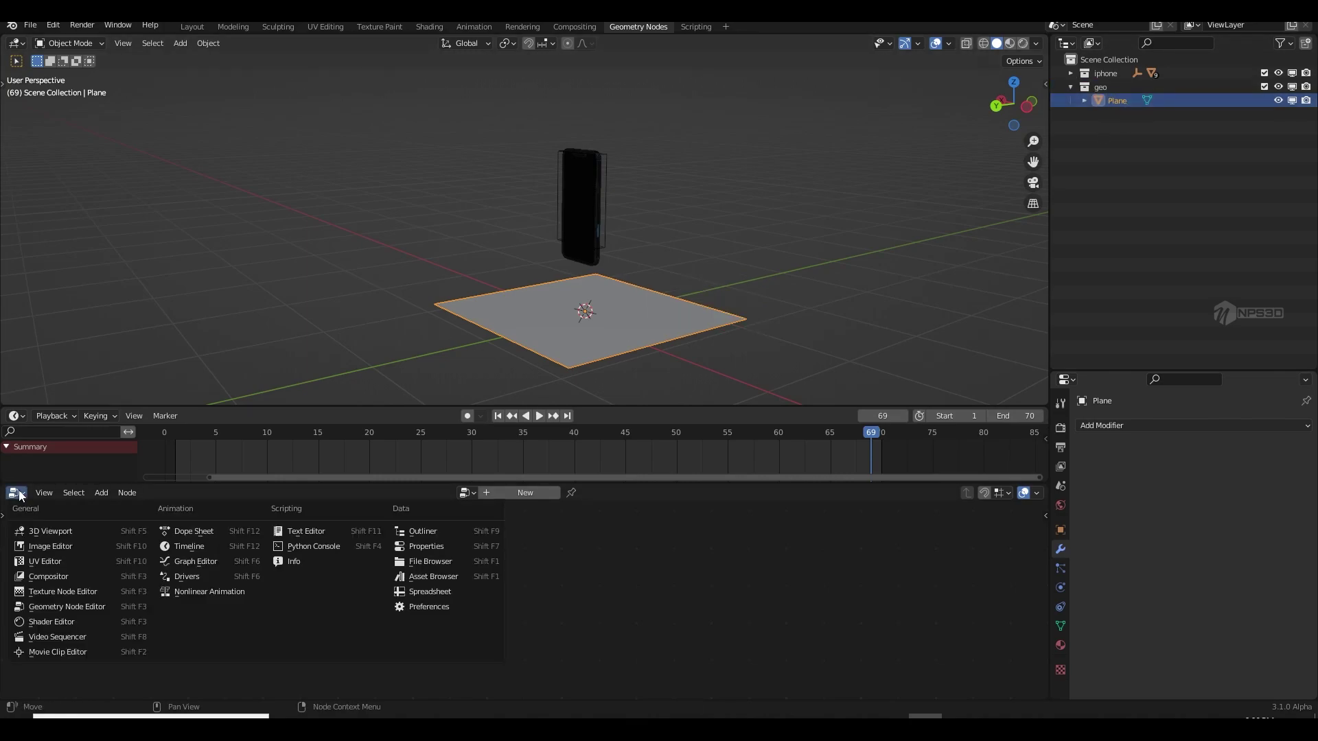
{"action": "left_click", "coordinate": [118, 604]}
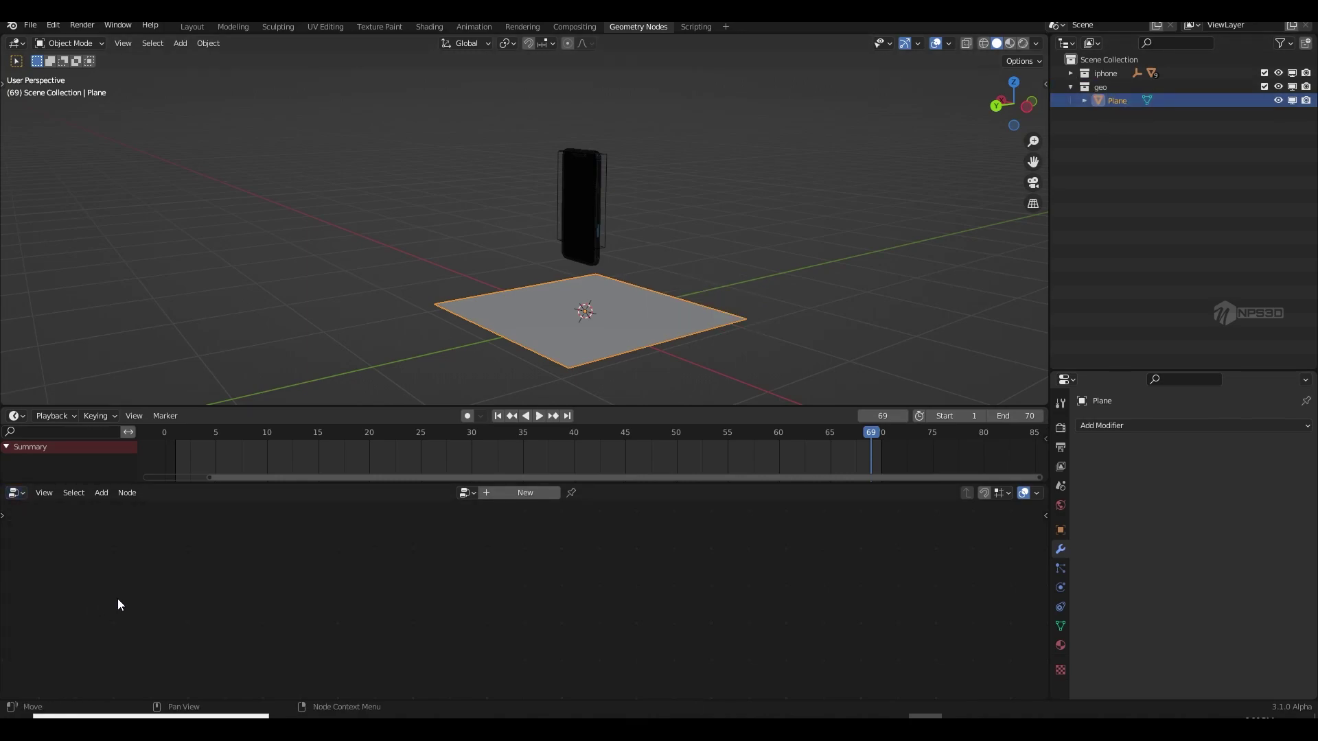
{"action": "left_click", "coordinate": [526, 495]}
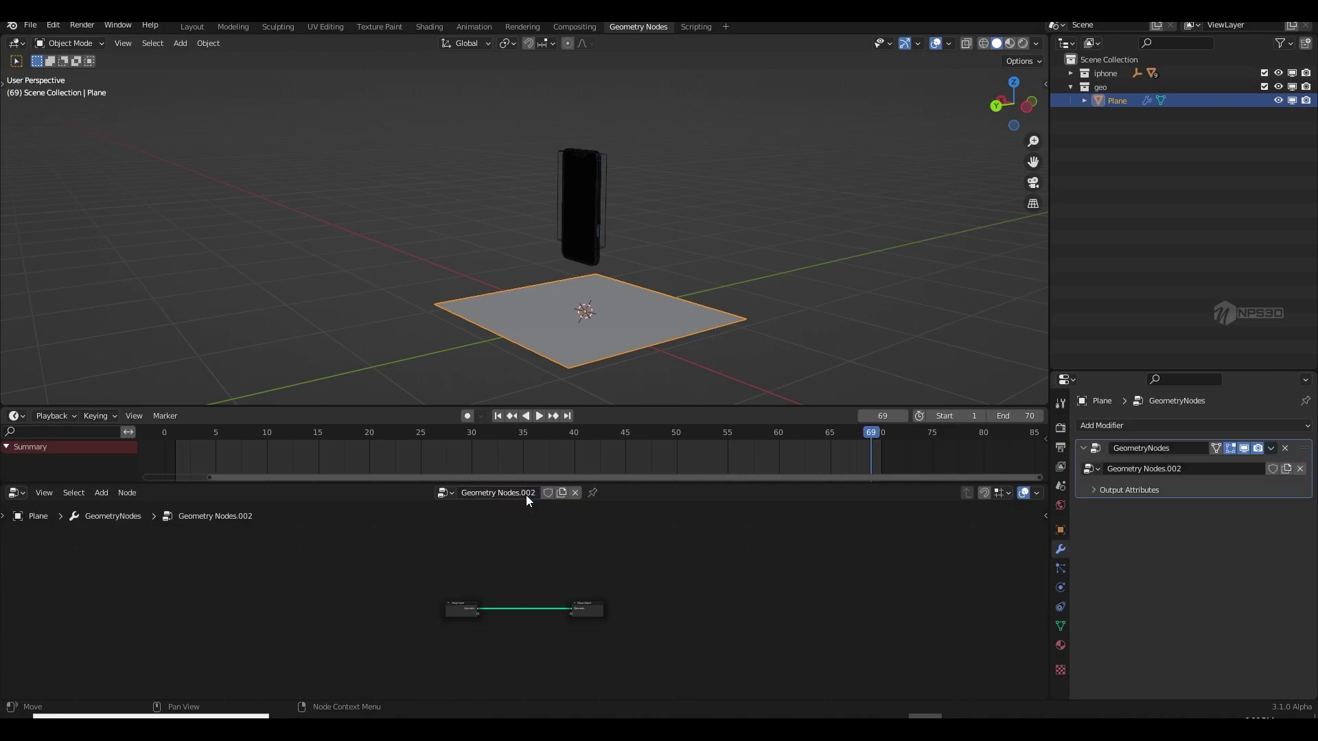
{"action": "scroll", "coordinate": [530, 582], "scroll_direction": "up", "scroll_amount": 2}
{"action": "scroll", "coordinate": [534, 587], "scroll_direction": "up", "scroll_amount": 3}
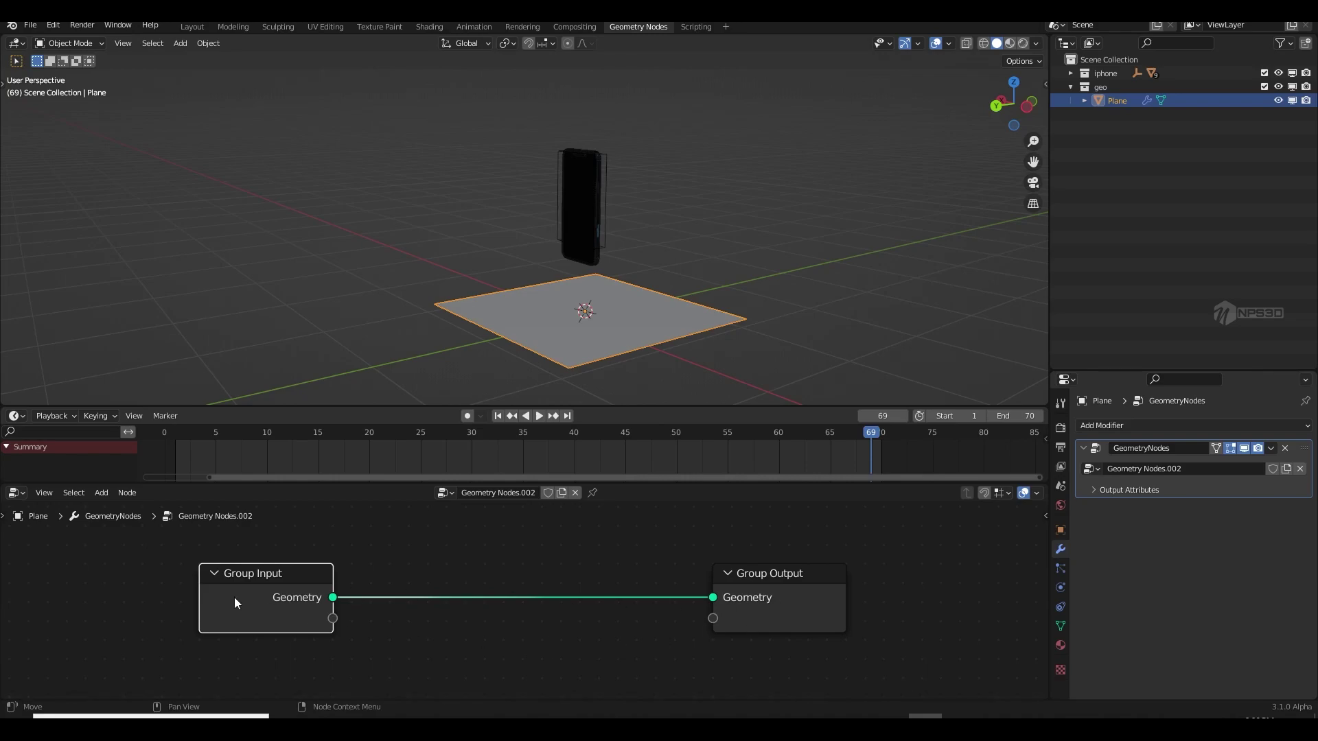
- Delete the Group Input node from the plane's node tree
{"action": "left_click", "coordinate": [767, 610]}
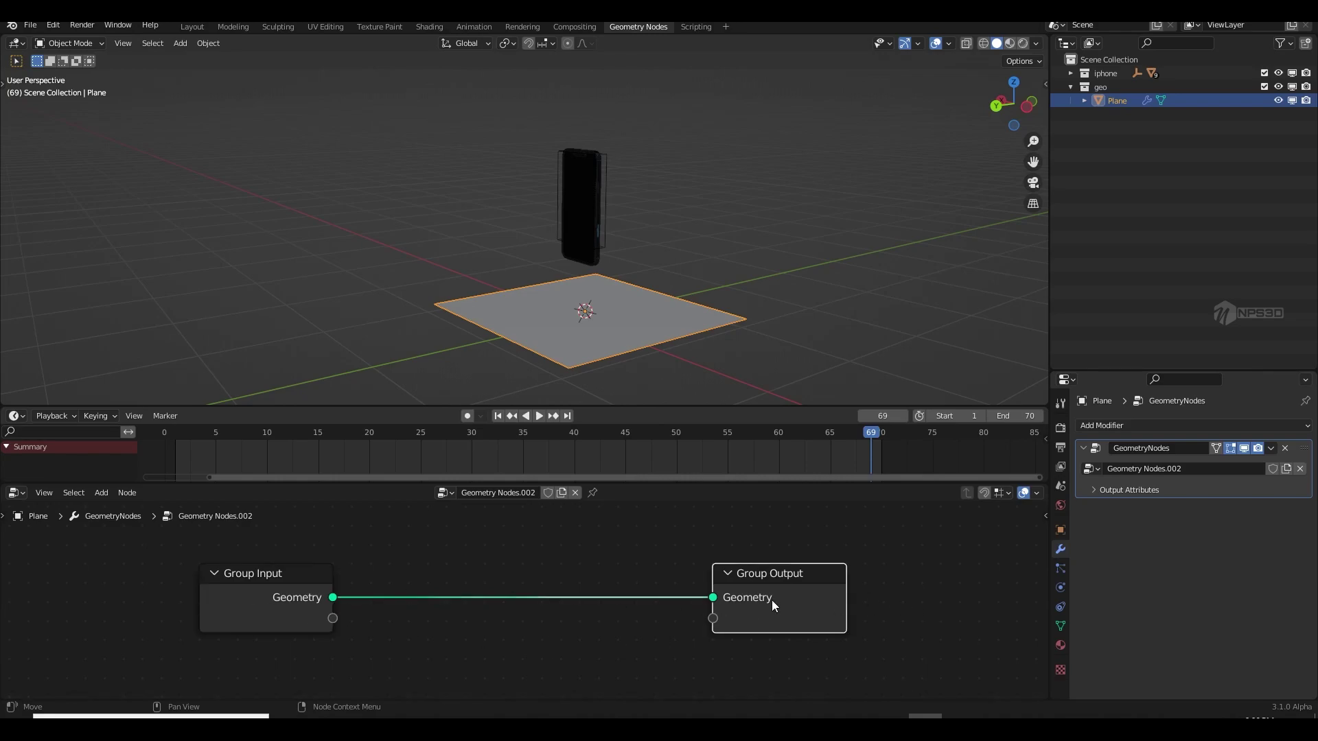
{"action": "left_click", "coordinate": [273, 613]}
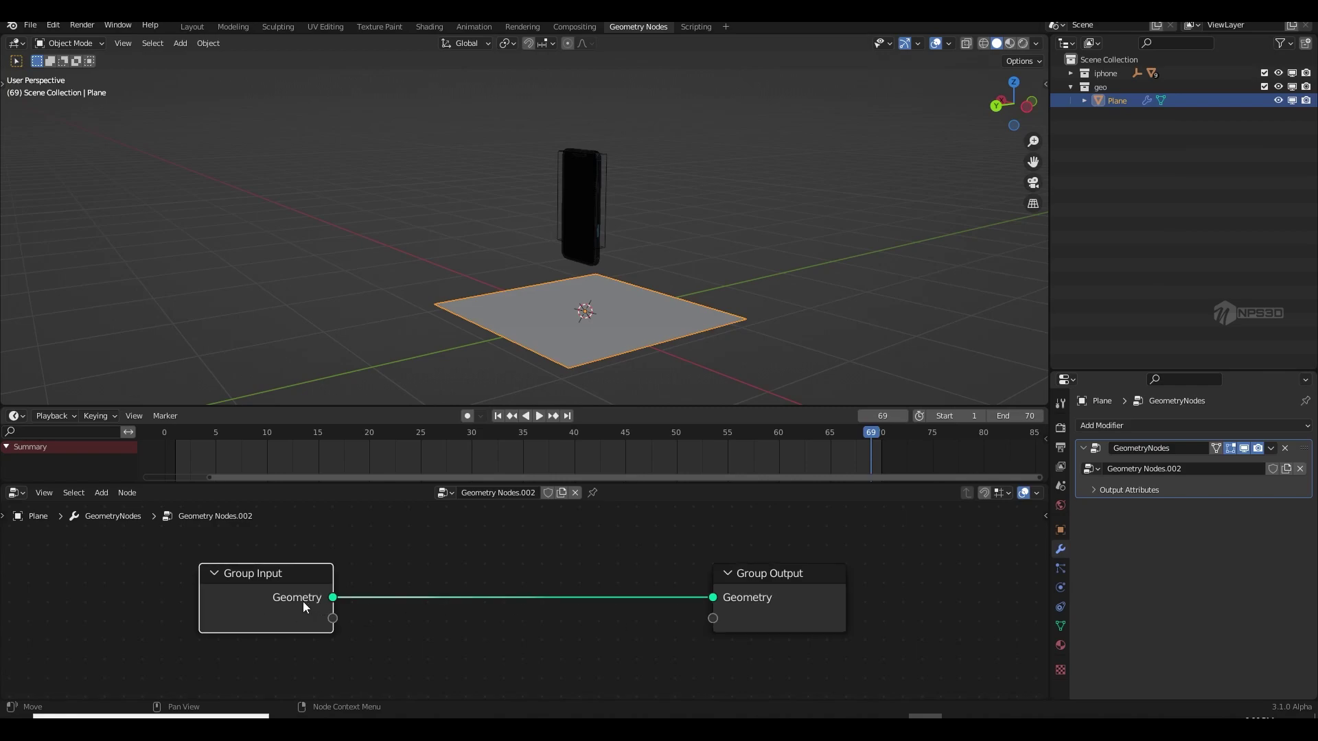
{"action": "key", "text": "Delete"}
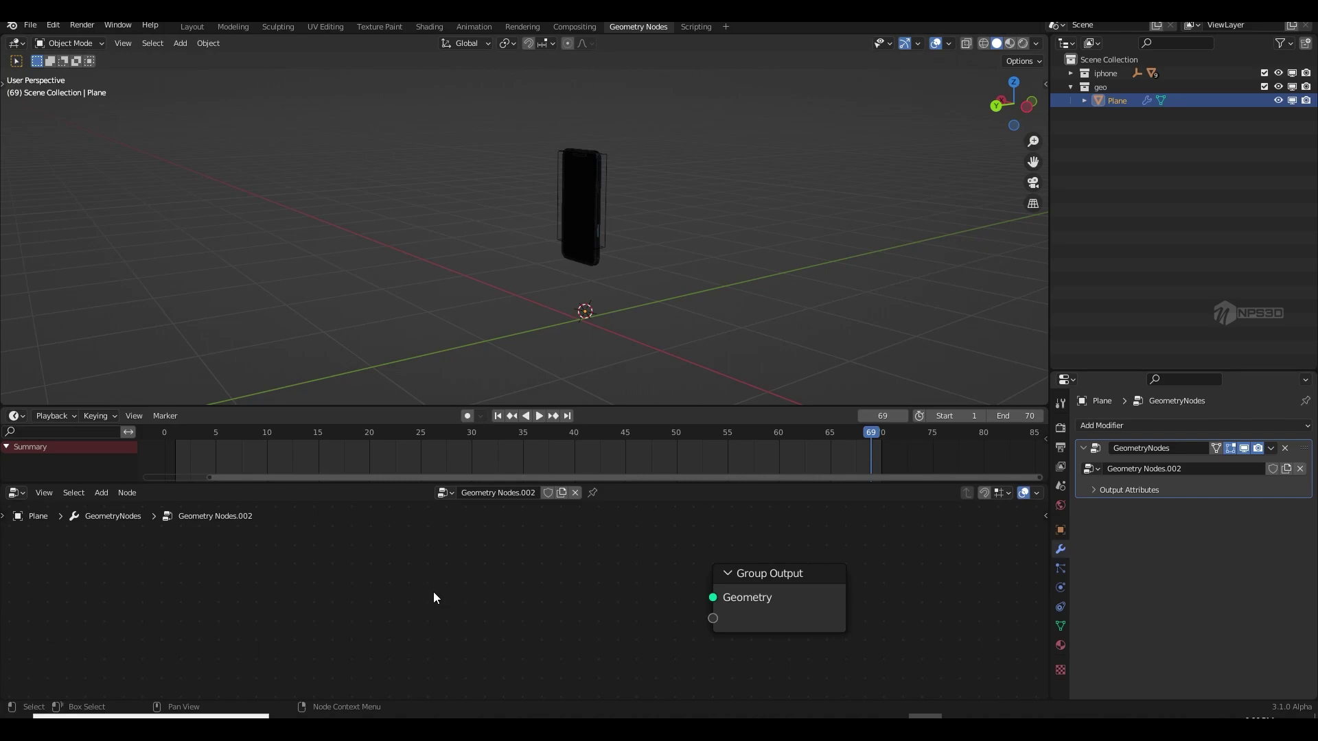
- Add a Grid node and connect its Mesh output to the Group Output's Geometry input
{"action": "key", "text": "shift+a"}
{"action": "left_click", "coordinate": [719, 225]}
{"action": "key", "text": "shift+a"}
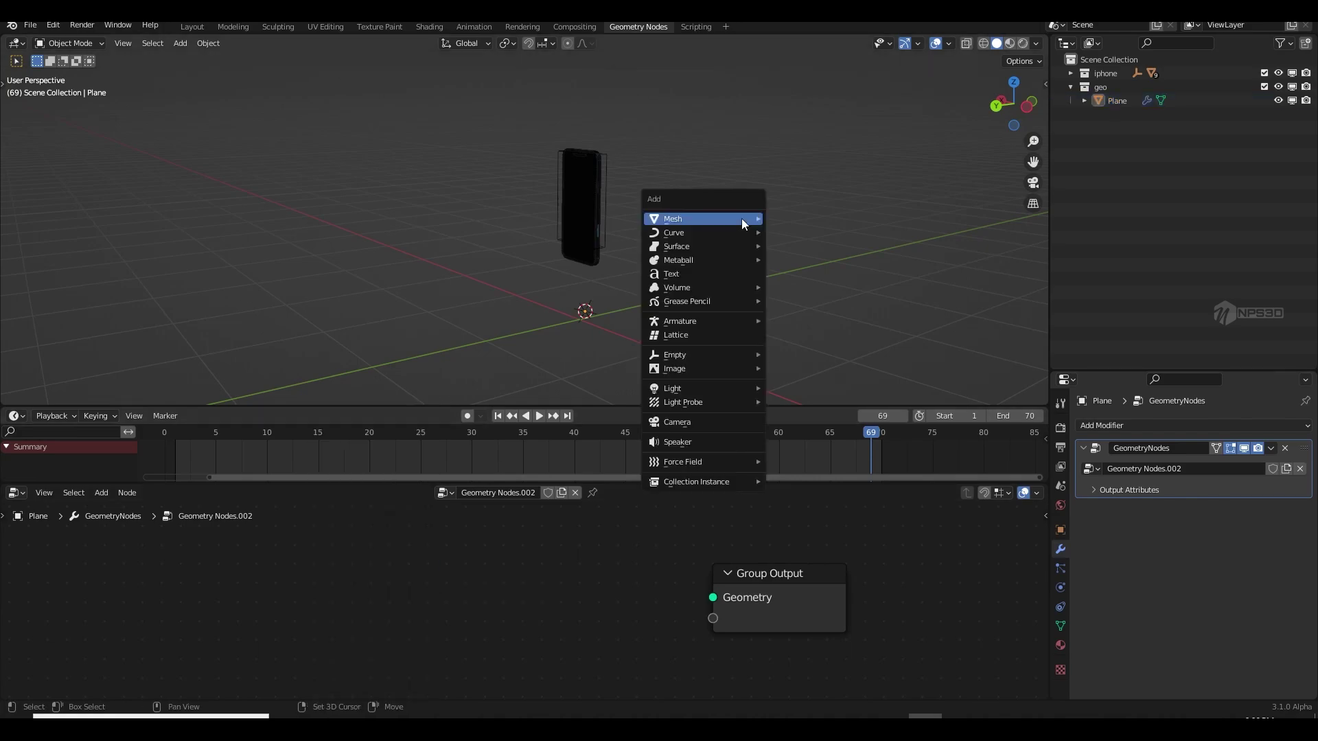
{"action": "key", "text": "shift+a"}
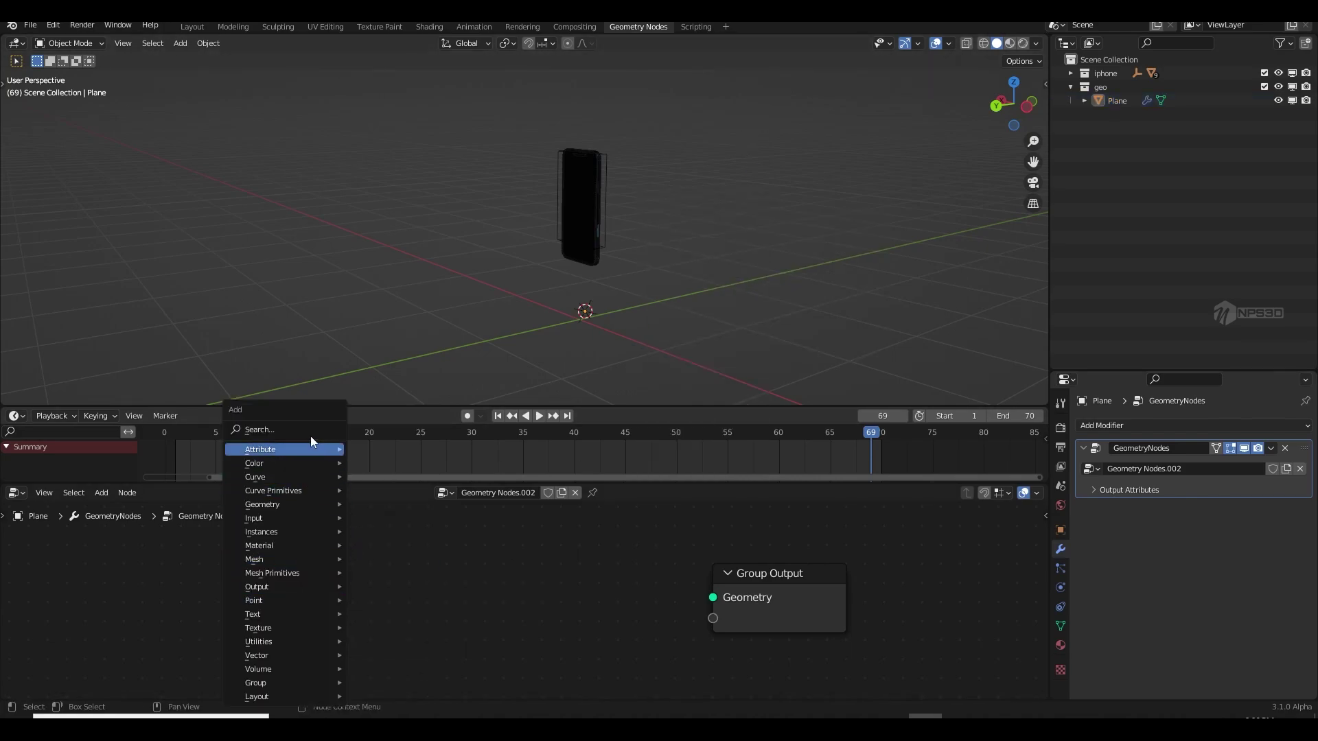
{"action": "left_click", "coordinate": [310, 430]}
{"action": "type", "text": "grid"}
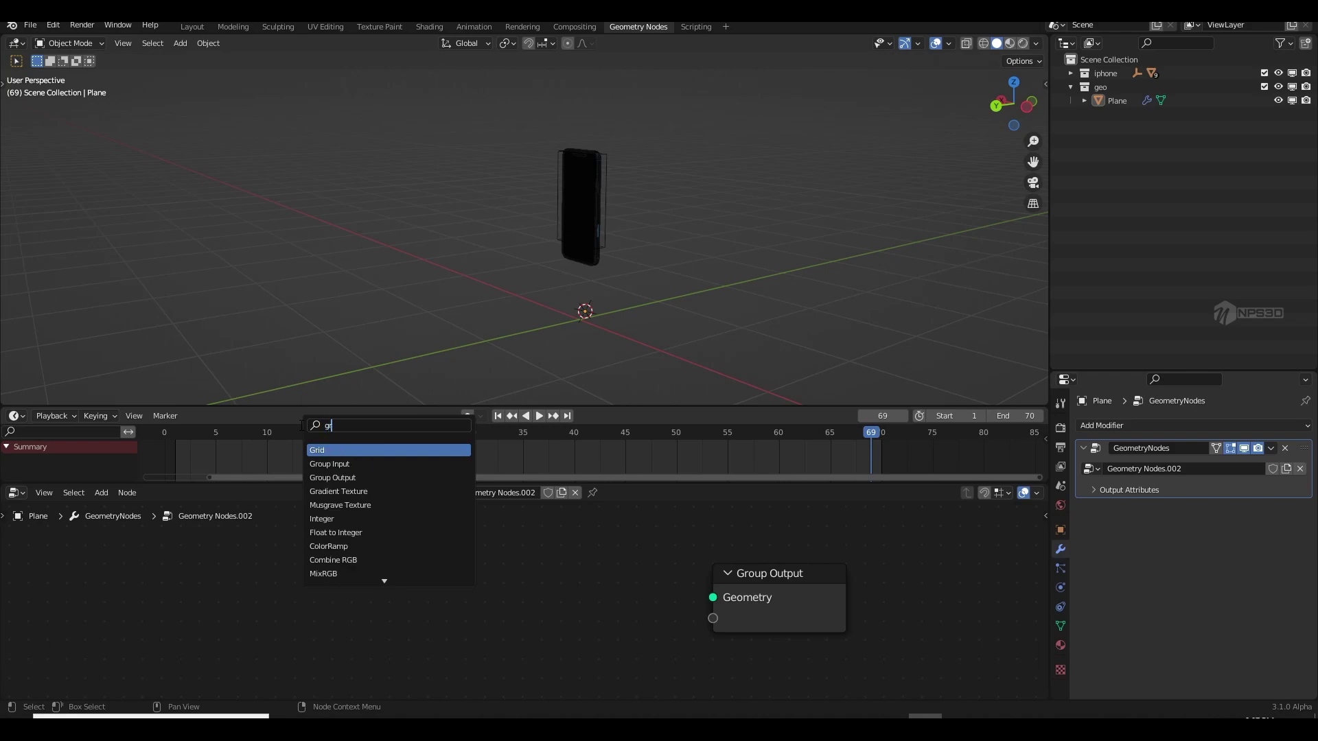
{"action": "key", "text": "Return"}
{"action": "left_click", "coordinate": [435, 583]}
{"action": "left_click_drag", "start_coordinate": [399, 574], "coordinate": [578, 587]}
{"action": "left_click_drag", "start_coordinate": [707, 613], "coordinate": [708, 610]}
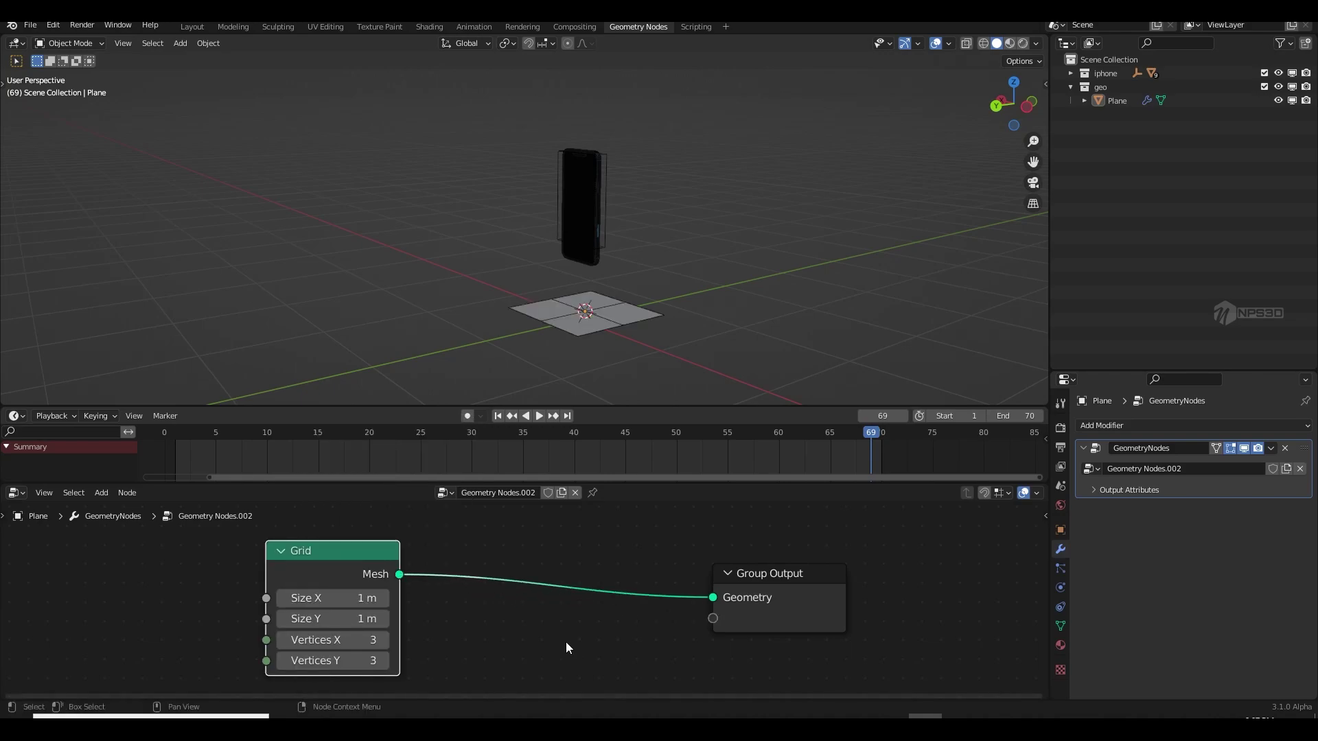
- Set the Grid node's Size X and Size Y to 12 m each
{"action": "left_click", "coordinate": [366, 596]}
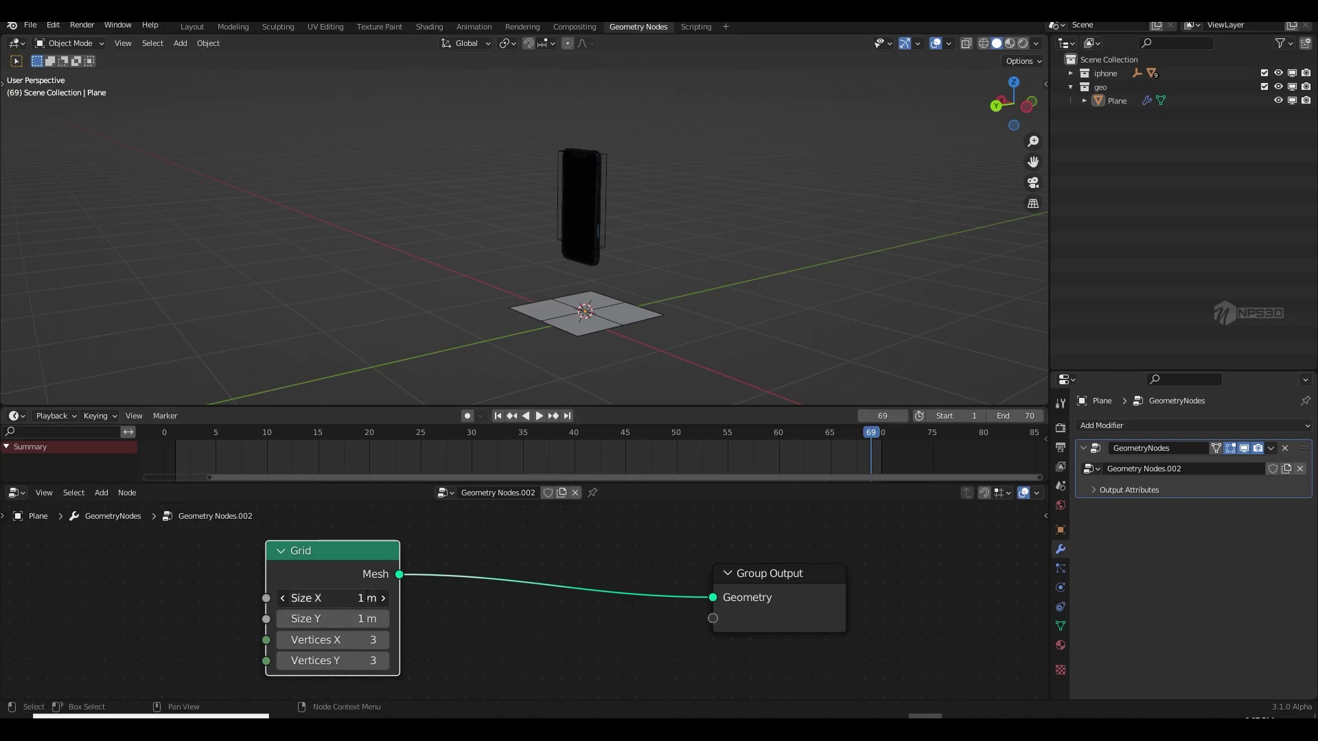
{"action": "type", "text": "2"}
{"action": "left_click", "coordinate": [399, 618]}
{"action": "left_click", "coordinate": [371, 618]}
{"action": "type", "text": "2"}
{"action": "left_click", "coordinate": [405, 600]}
{"action": "left_click", "coordinate": [366, 598]}
{"action": "type", "text": "12"}
{"action": "key", "text": "Return"}
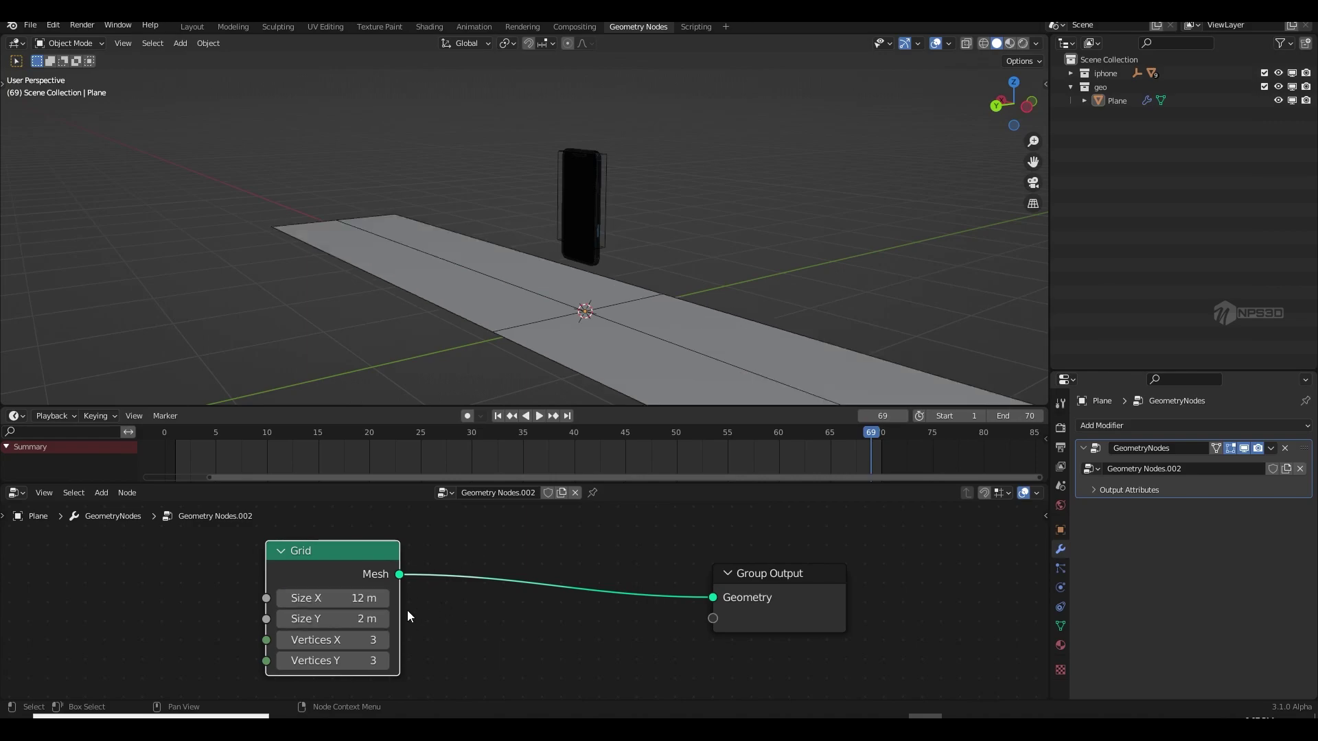
{"action": "left_click", "coordinate": [366, 618]}
{"action": "type", "text": "12"}
{"action": "key", "text": "Return"}
- Set both Size X and Size Y of the Grid node to 6 m
{"action": "middle_click_drag", "start_coordinate": [699, 256], "coordinate": [639, 322]}
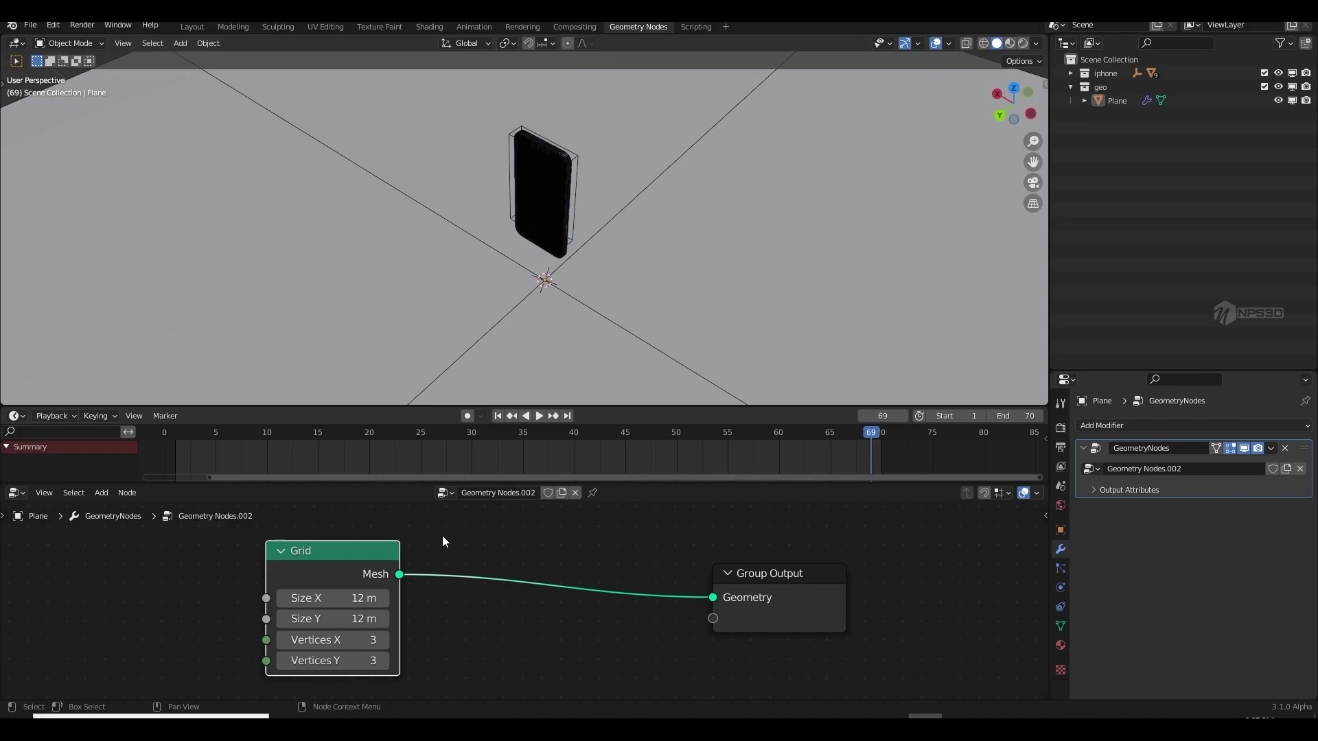
{"action": "left_click_drag", "start_coordinate": [385, 598], "coordinate": [385, 620]}
{"action": "type", "text": "6"}
{"action": "key", "text": "Return"}
- Set the Grid node's Vertices X and Vertices Y to 12 each
{"action": "middle_click_drag", "start_coordinate": [442, 653], "coordinate": [501, 625]}
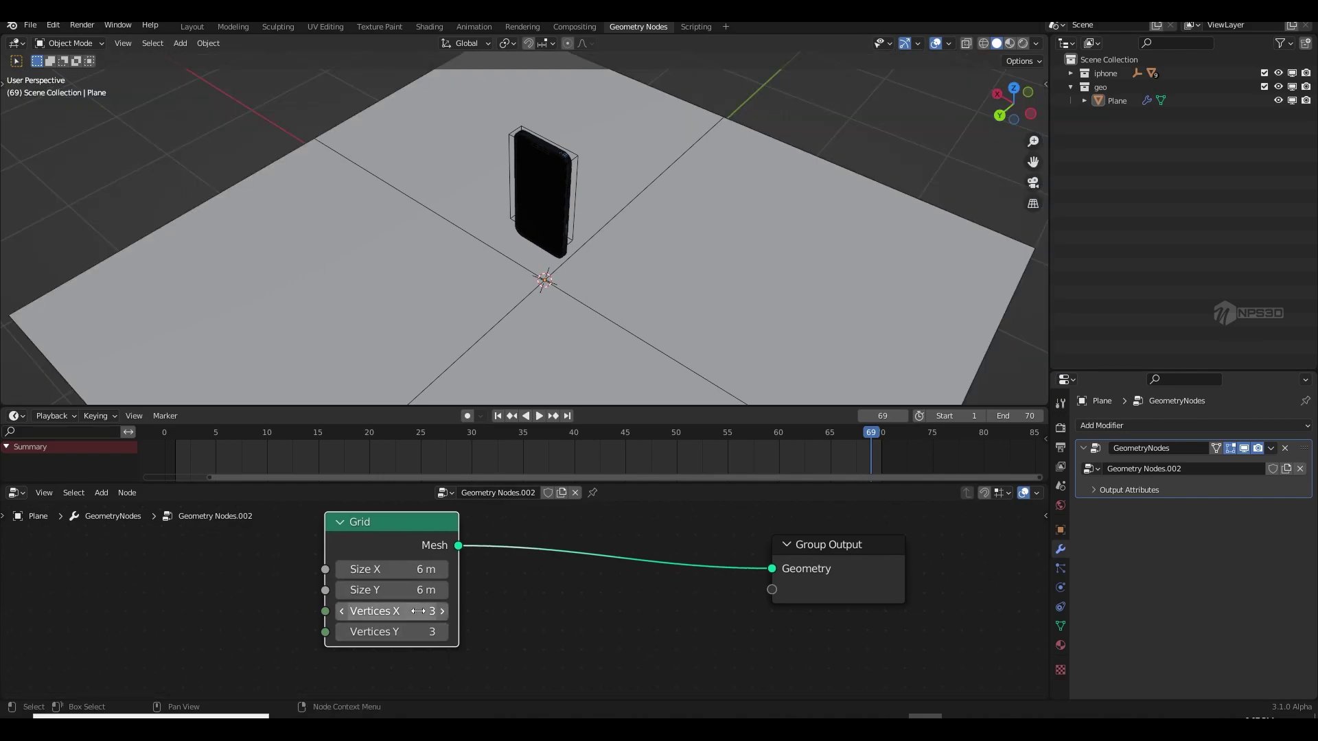
{"action": "type", "text": "12"}
{"action": "key", "text": "Return"}
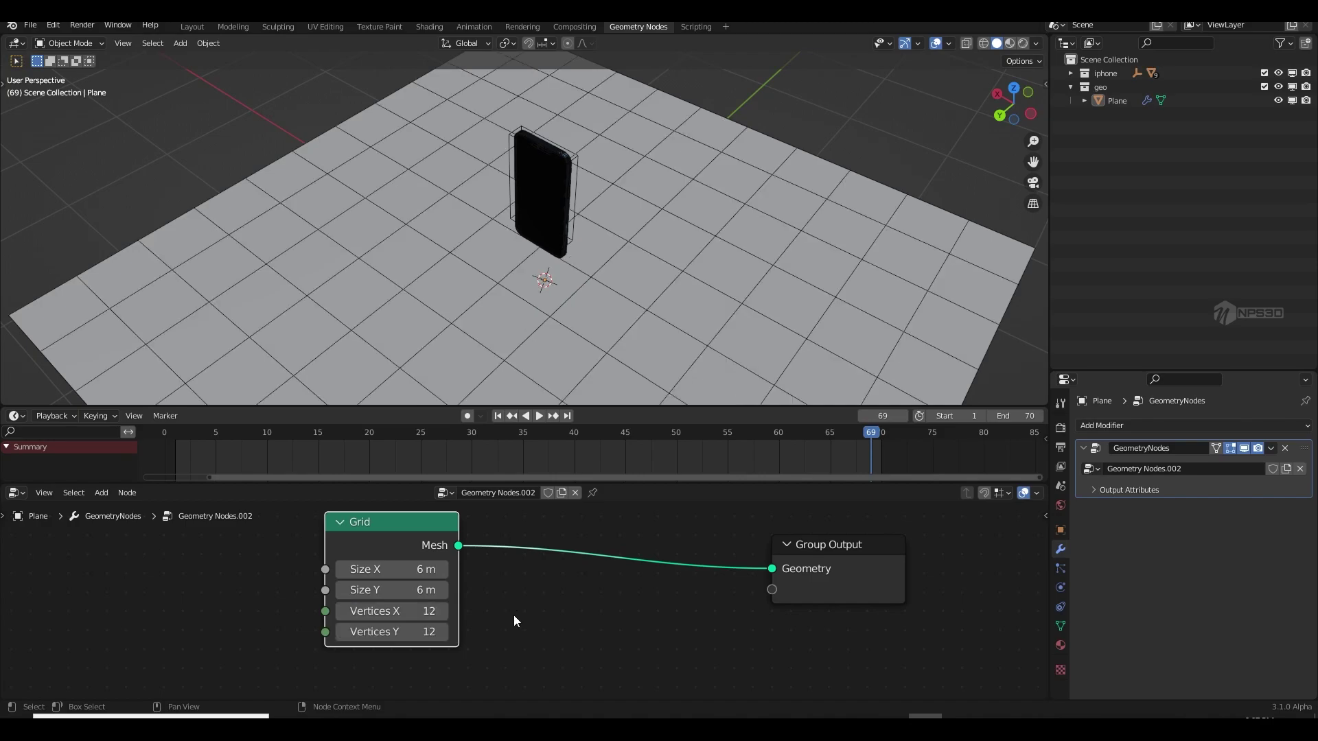
{"action": "middle_click_drag", "start_coordinate": [566, 361], "coordinate": [521, 343]}
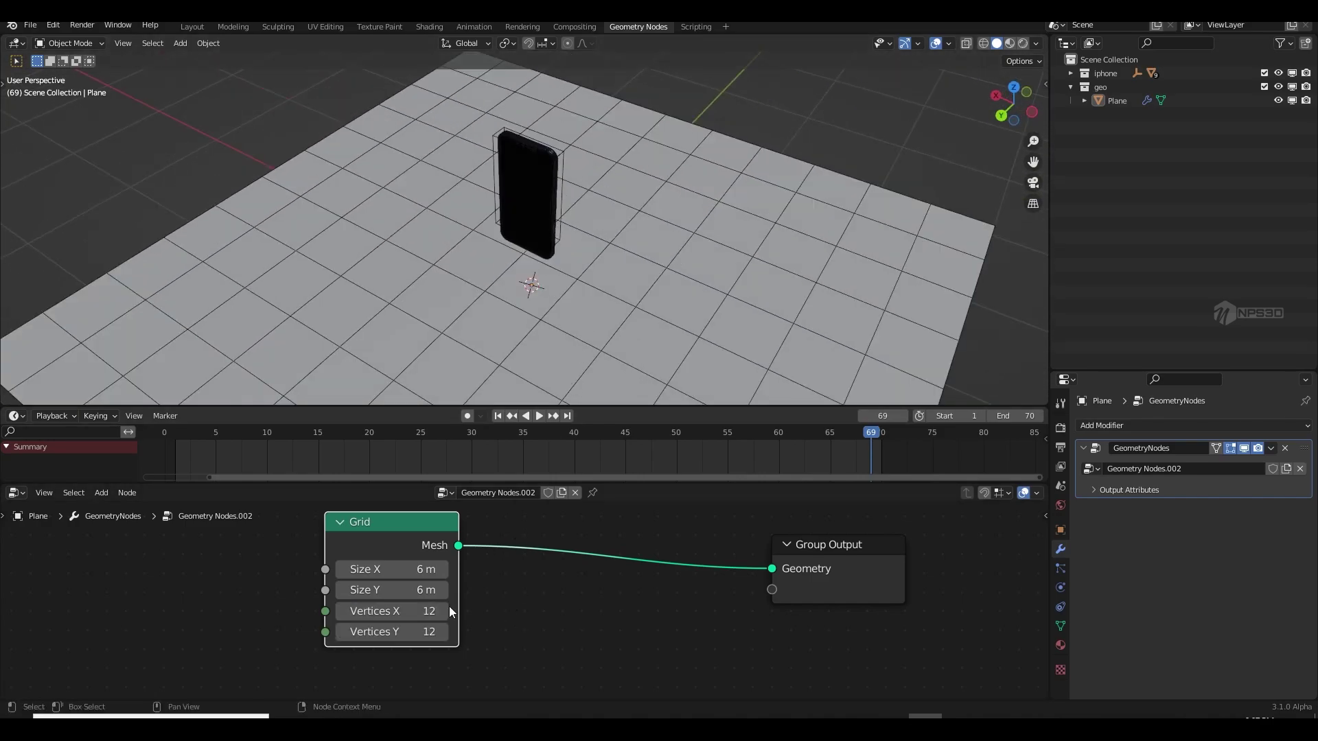
- Add a Value node, connect it to the Grid node's Vertices X and Vertices Y, and set it to 7
{"action": "key", "text": "shift+a"}
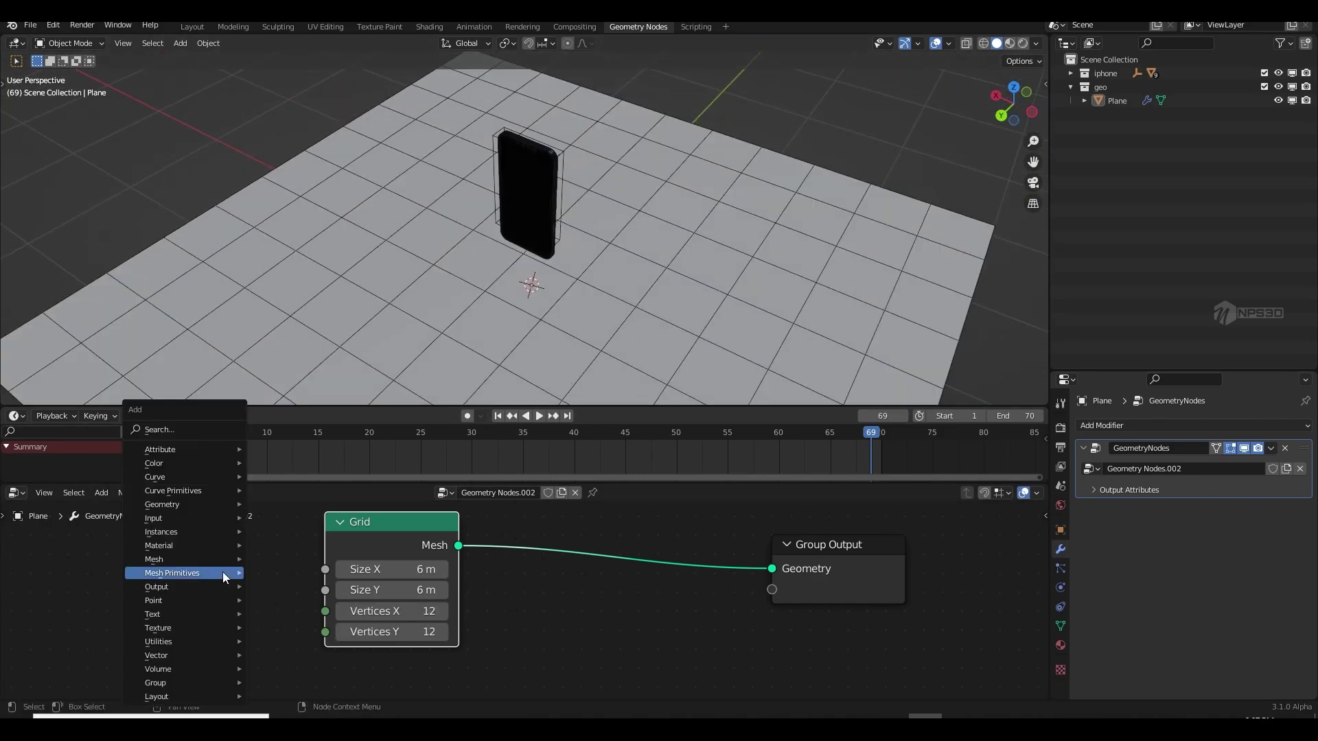
{"action": "left_click", "coordinate": [187, 423]}
{"action": "type", "text": "va"}
{"action": "key", "text": "Return"}
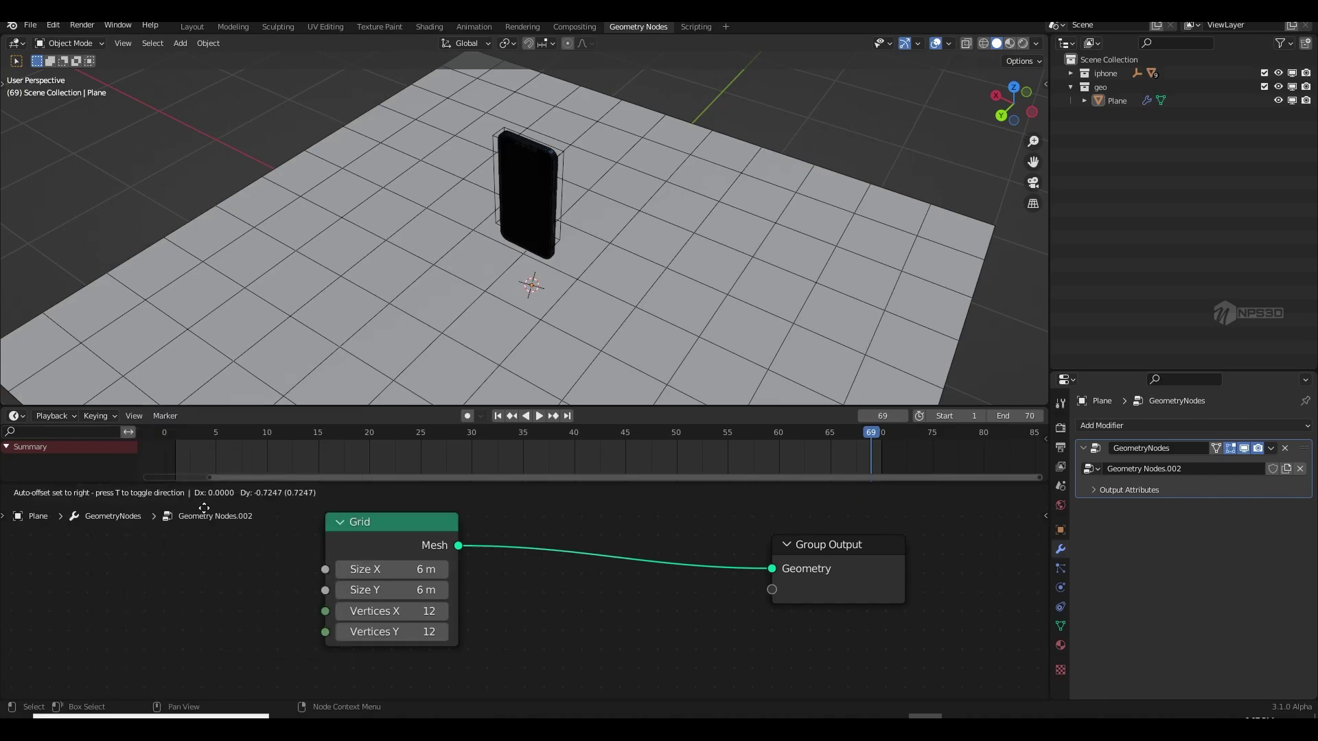
{"action": "left_click", "coordinate": [154, 602]}
{"action": "left_click_drag", "start_coordinate": [253, 607], "coordinate": [325, 611]}
{"action": "left_click_drag", "start_coordinate": [254, 608], "coordinate": [326, 631]}
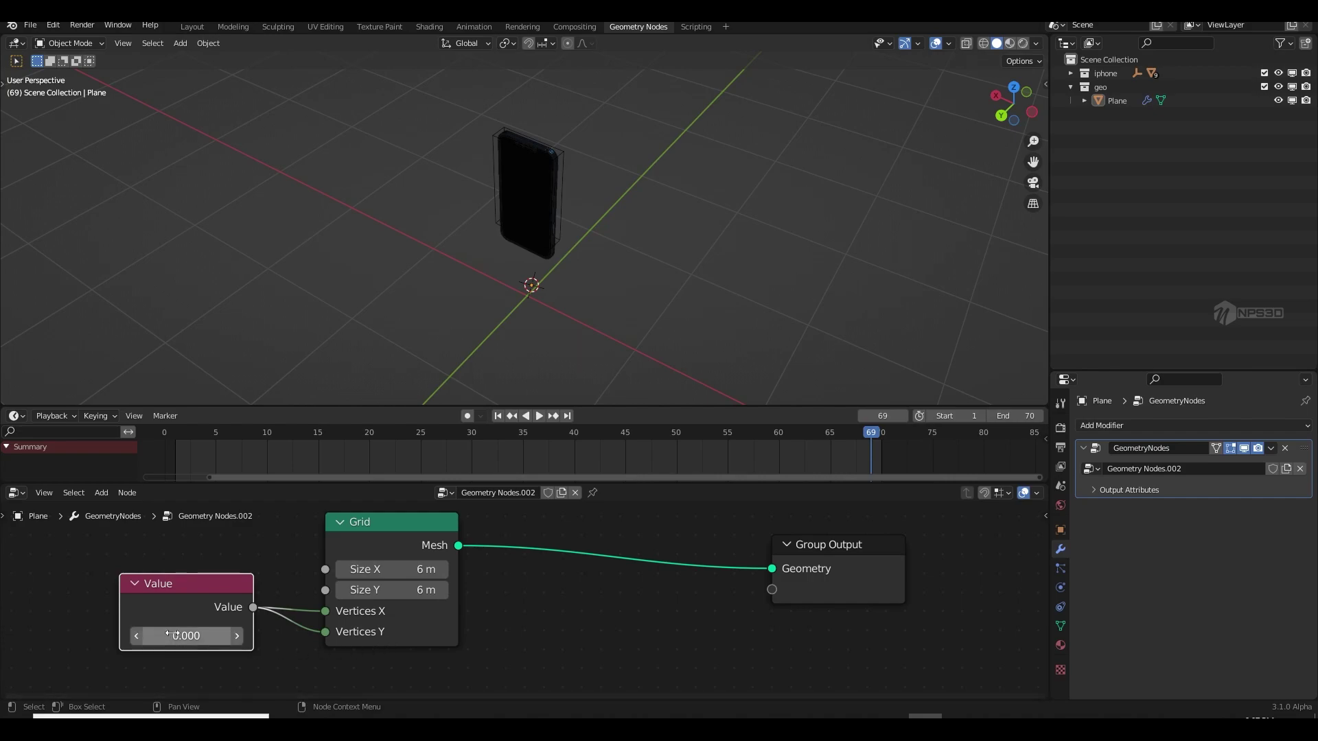
{"action": "left_click_drag", "start_coordinate": [182, 634], "coordinate": [182, 604]}
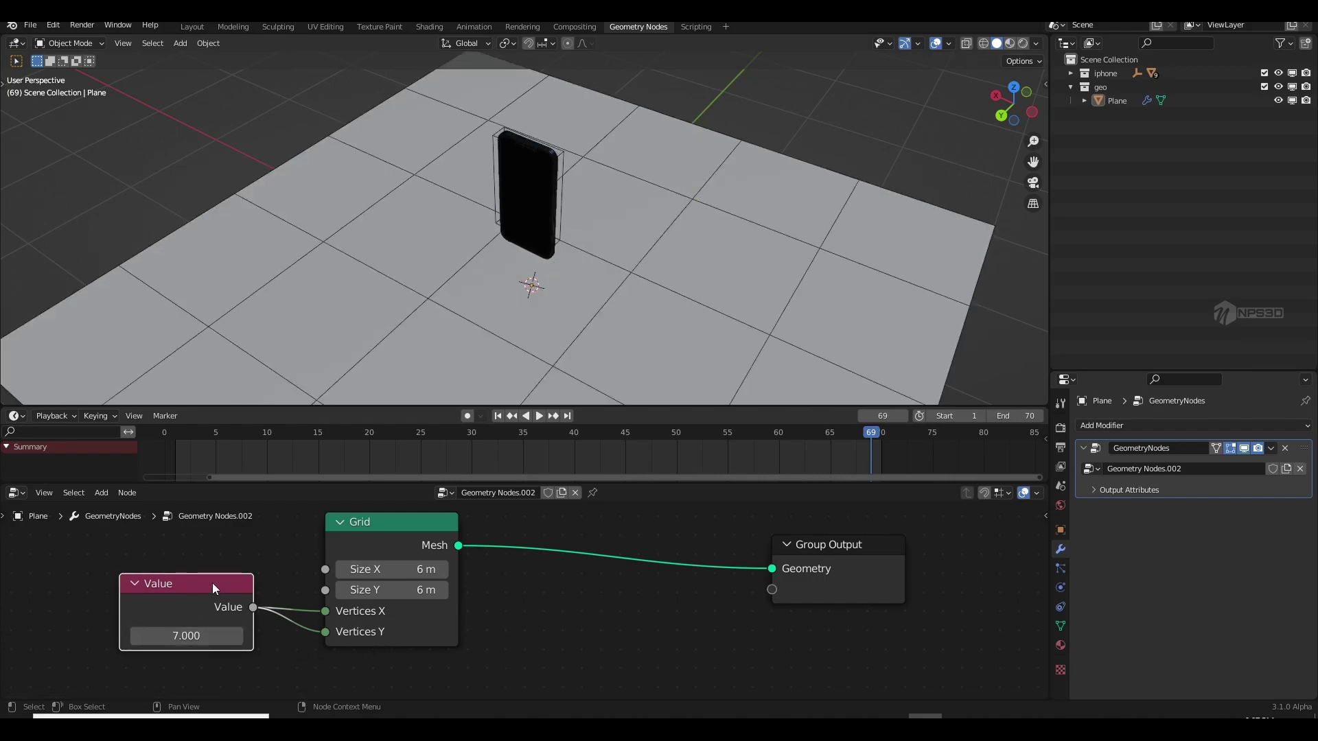
- Duplicate the Value node, connect the copy to the Grid's Size X and Size Y, and raise it to 9.2
{"action": "middle_click_drag", "start_coordinate": [213, 583], "coordinate": [301, 560]}
{"action": "left_click_drag", "start_coordinate": [269, 566], "coordinate": [266, 585]}
{"action": "key", "text": "shift+d"}
{"action": "left_click", "coordinate": [265, 693]}
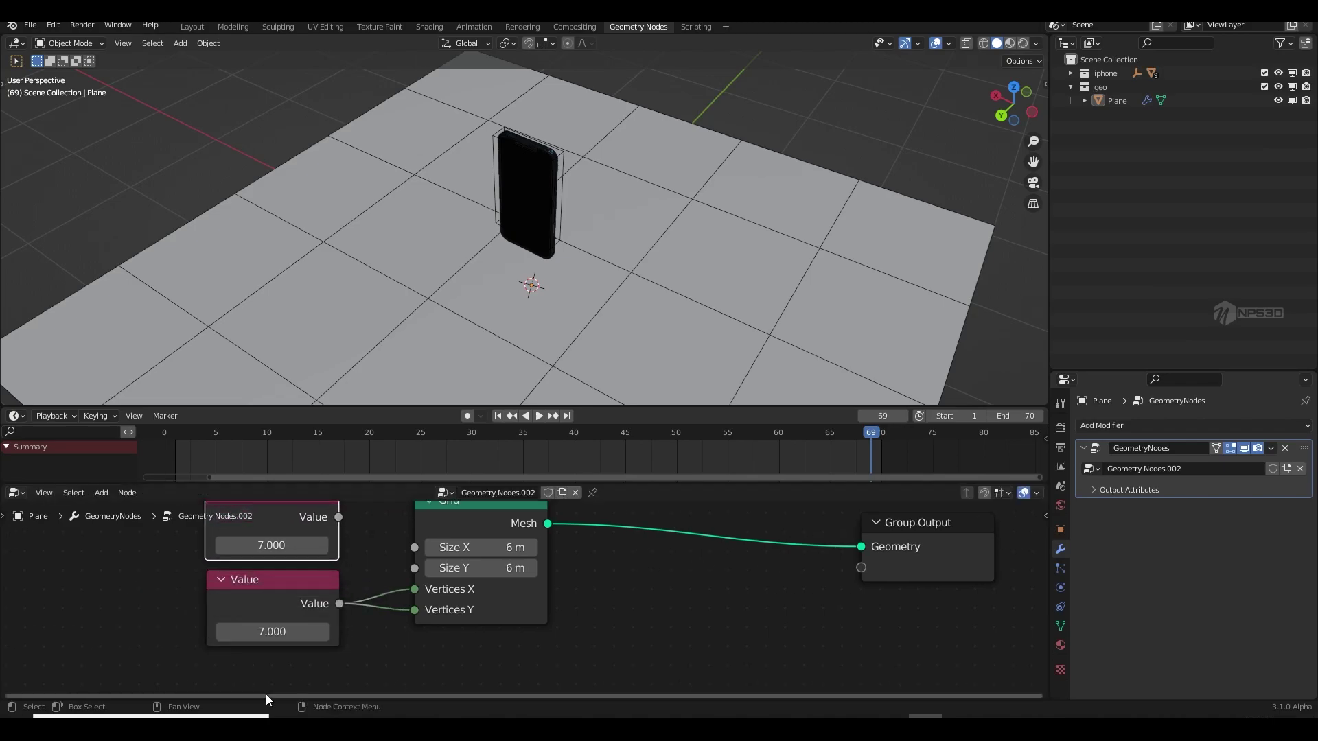
{"action": "left_click_drag", "start_coordinate": [338, 517], "coordinate": [414, 547]}
{"action": "left_click_drag", "start_coordinate": [319, 547], "coordinate": [451, 549]}
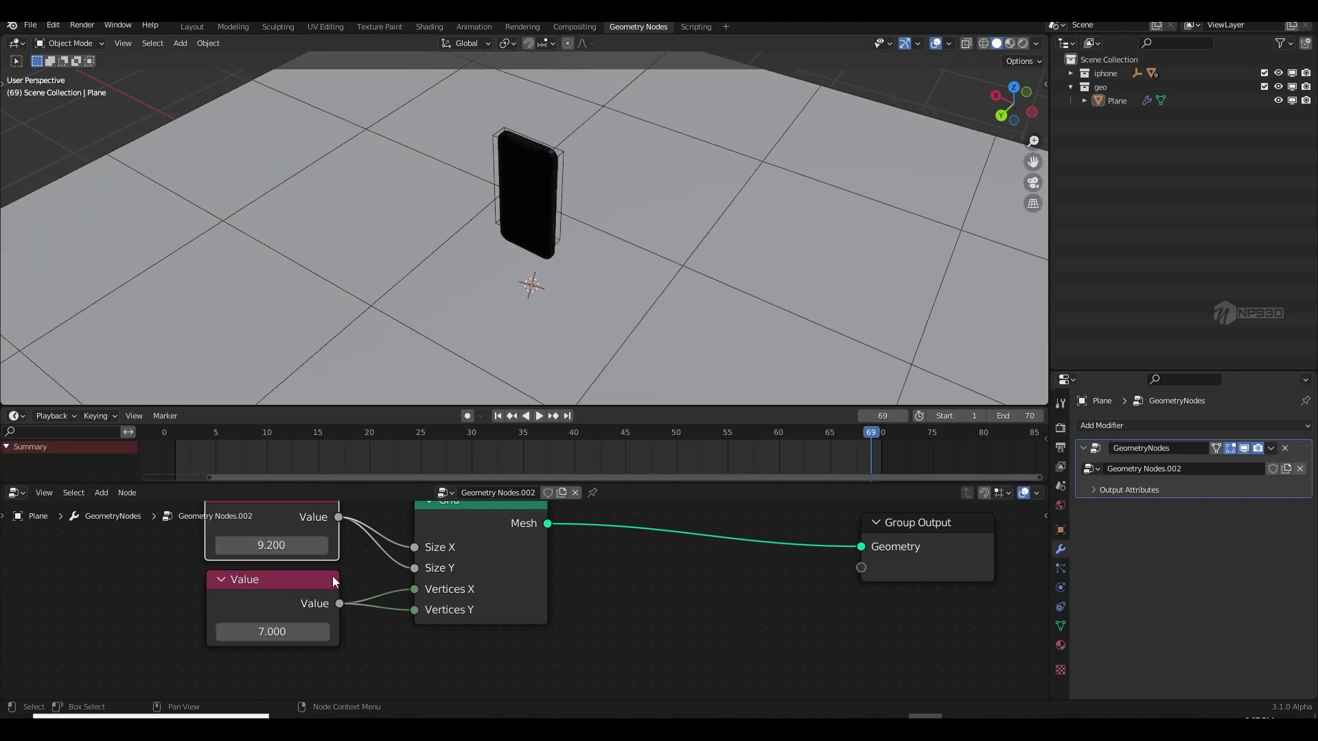
- Set the Value node driving the Grid's vertices to 25 and the one driving its size to 6
{"action": "left_click_drag", "start_coordinate": [288, 631], "coordinate": [480, 632]}
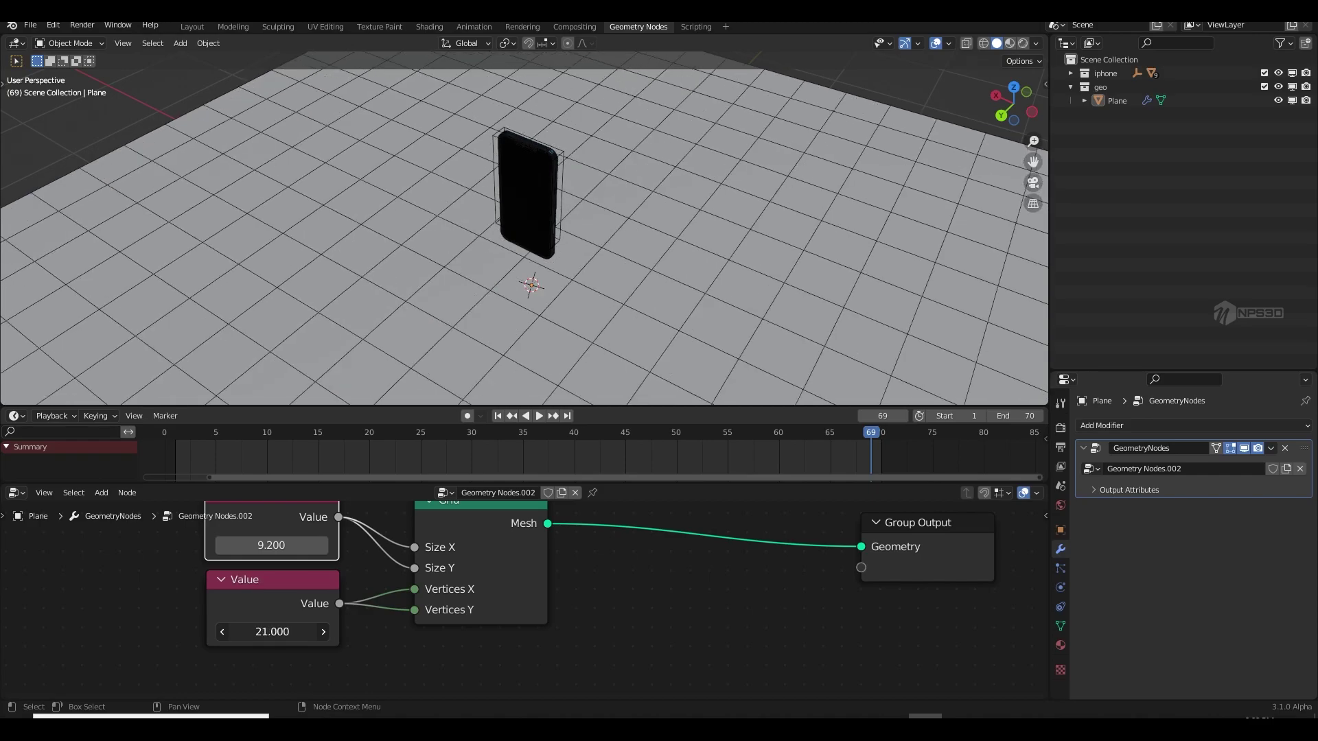
{"action": "left_click", "coordinate": [277, 625]}
{"action": "type", "text": "25"}
{"action": "key", "text": "Return"}
{"action": "left_click", "coordinate": [278, 545]}
{"action": "type", "text": "6"}
{"action": "key", "text": "Return"}
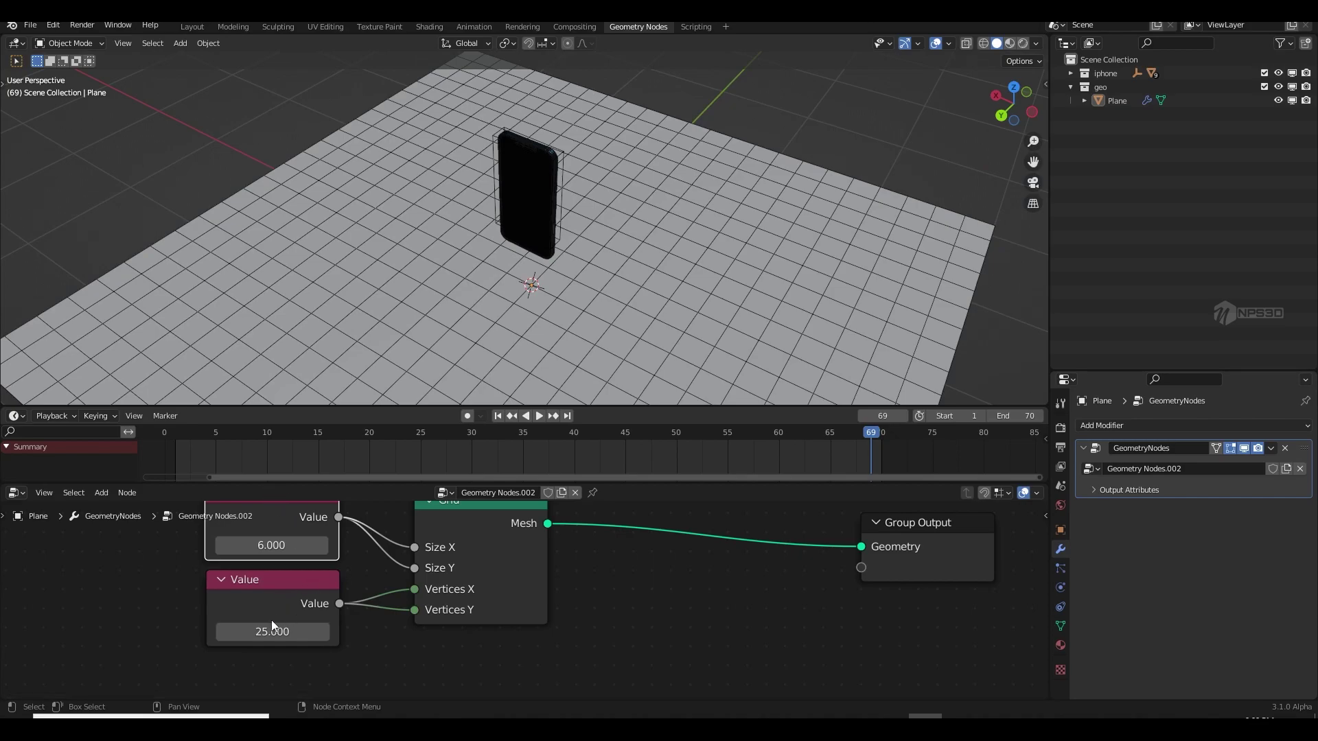
- Insert an Instance on Points node between the Grid and the Group Output
{"action": "scroll", "coordinate": [615, 579], "scroll_direction": "down", "scroll_amount": 3}
{"action": "key", "text": "shift+a"}
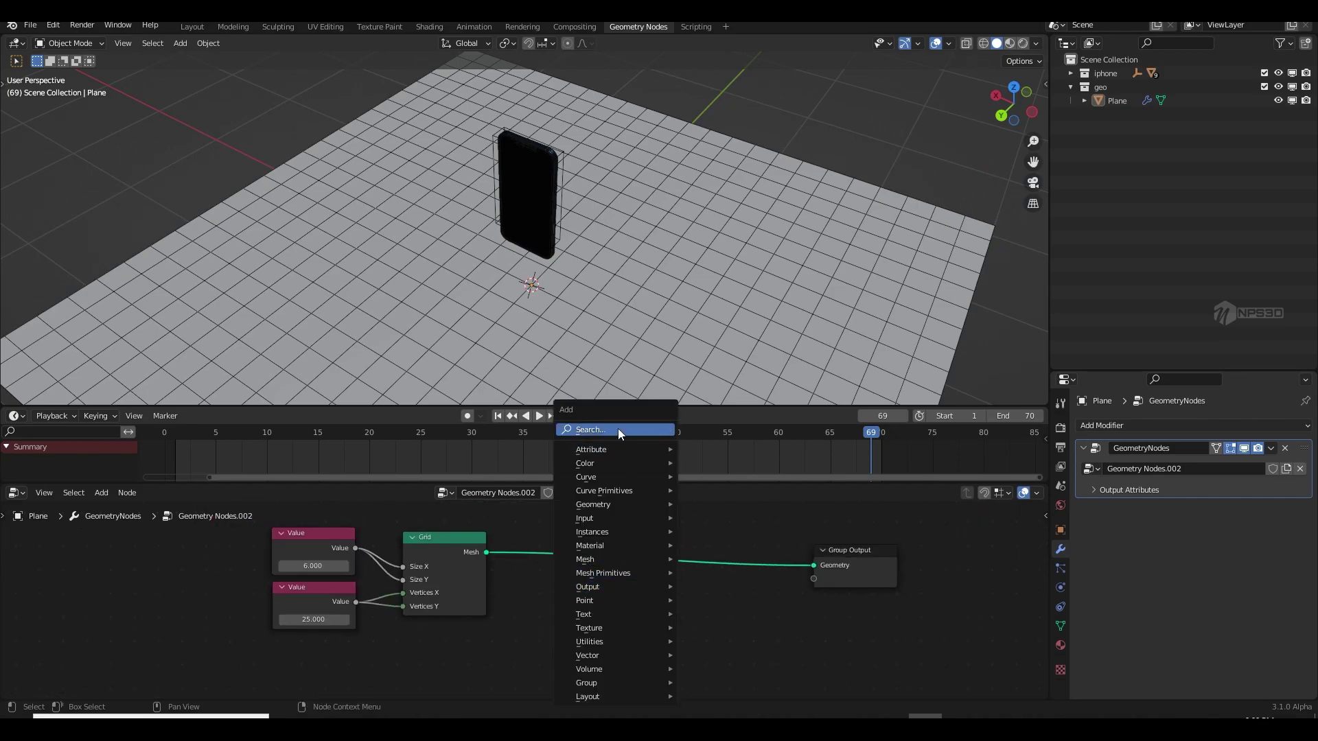
{"action": "left_click", "coordinate": [618, 430]}
{"action": "type", "text": "insta"}
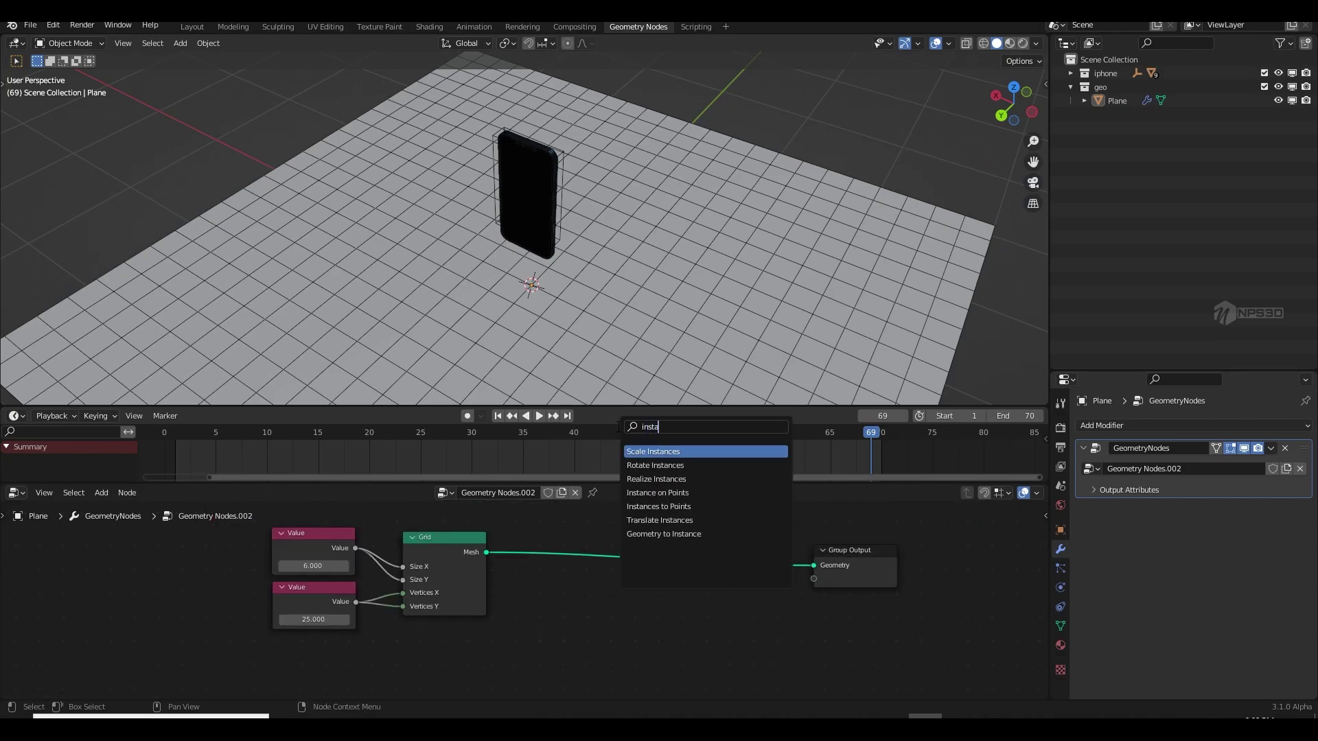
{"action": "key", "text": "Return"}
{"action": "left_click", "coordinate": [714, 589]}
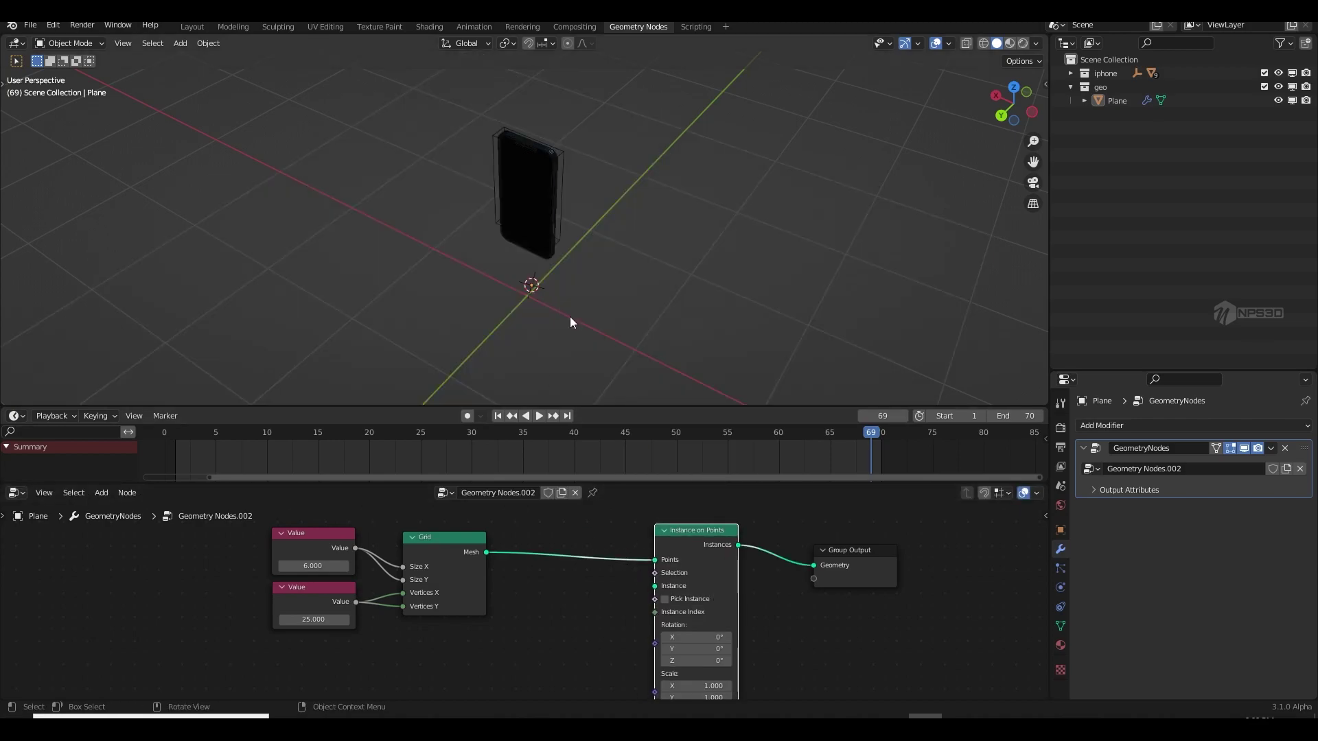
- Move the Value and Grid nodes away from Instance on Points, and shift the Group Output slightly closer to it
{"action": "scroll", "coordinate": [568, 328], "scroll_direction": "down", "scroll_amount": 3}
{"action": "left_click_drag", "start_coordinate": [322, 644], "coordinate": [464, 571]}
{"action": "key", "text": "g"}
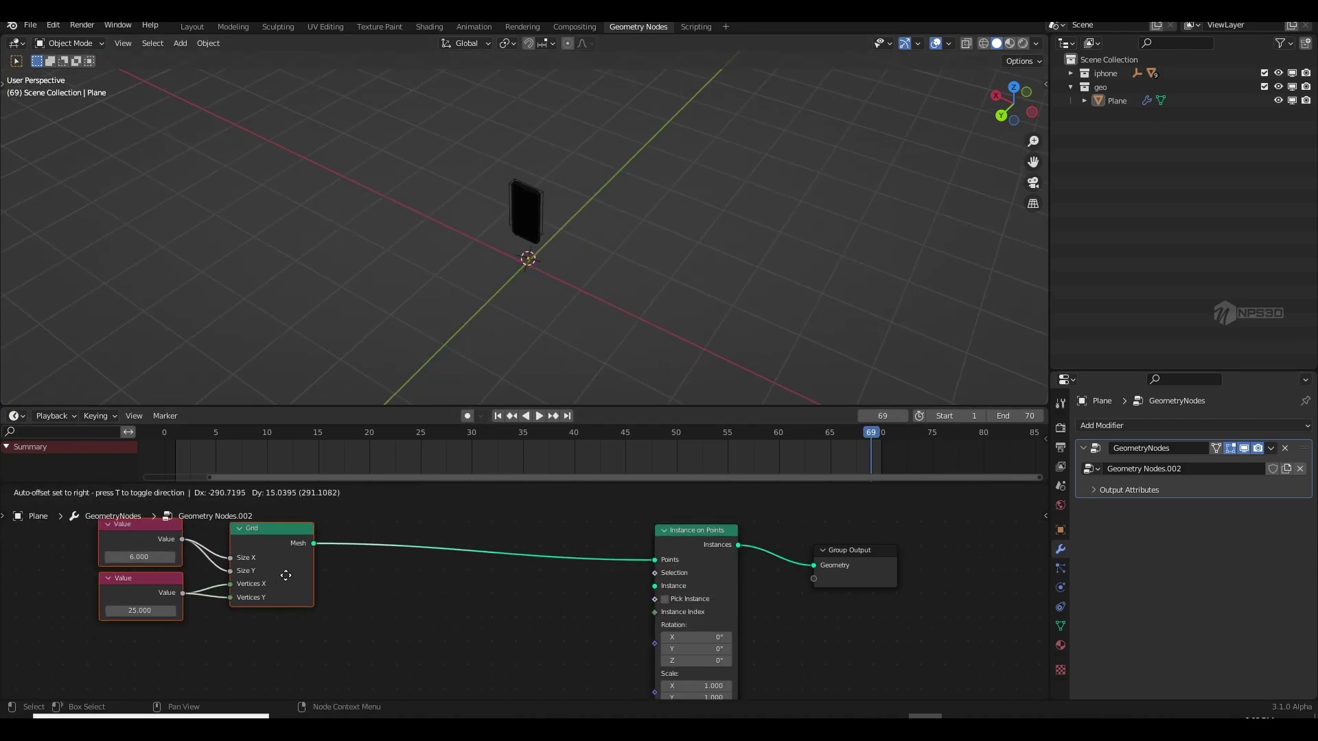
{"action": "left_click", "coordinate": [253, 582]}
{"action": "left_click_drag", "start_coordinate": [973, 657], "coordinate": [762, 566]}
{"action": "key", "text": "g"}
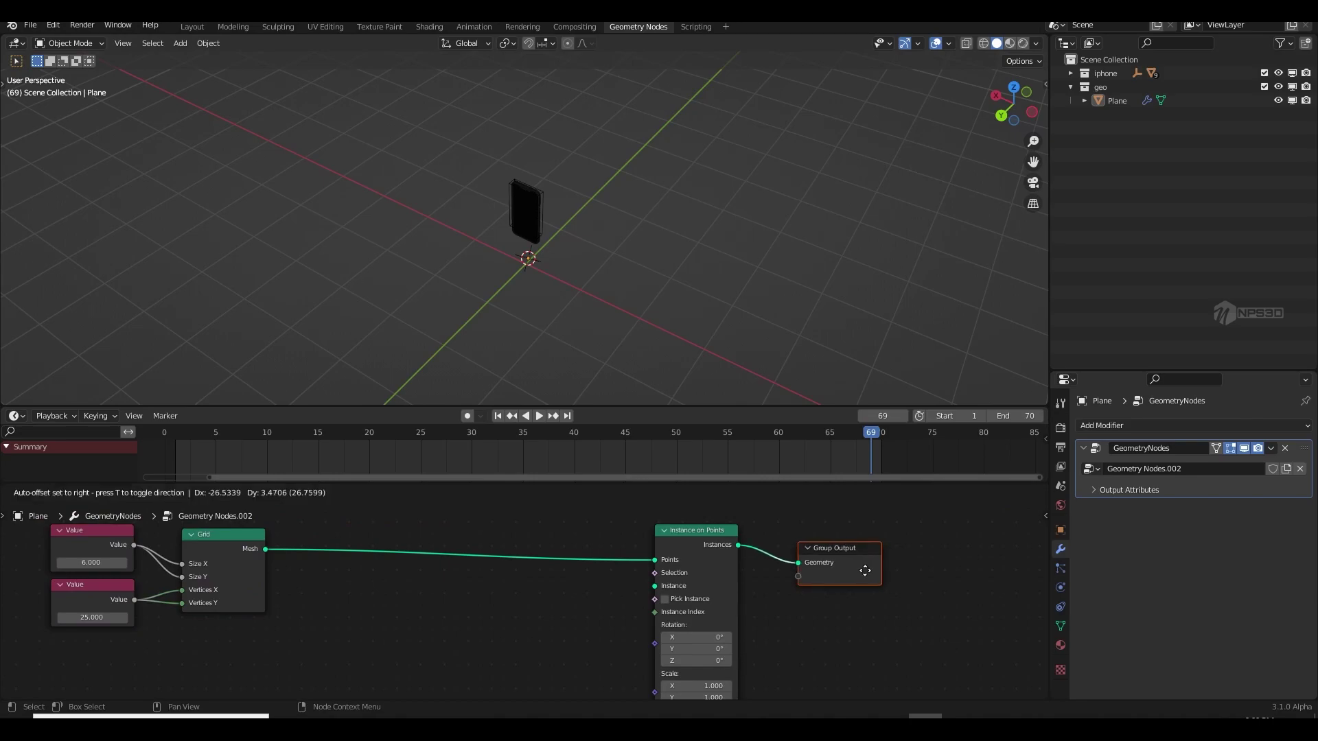
{"action": "left_click", "coordinate": [864, 569]}
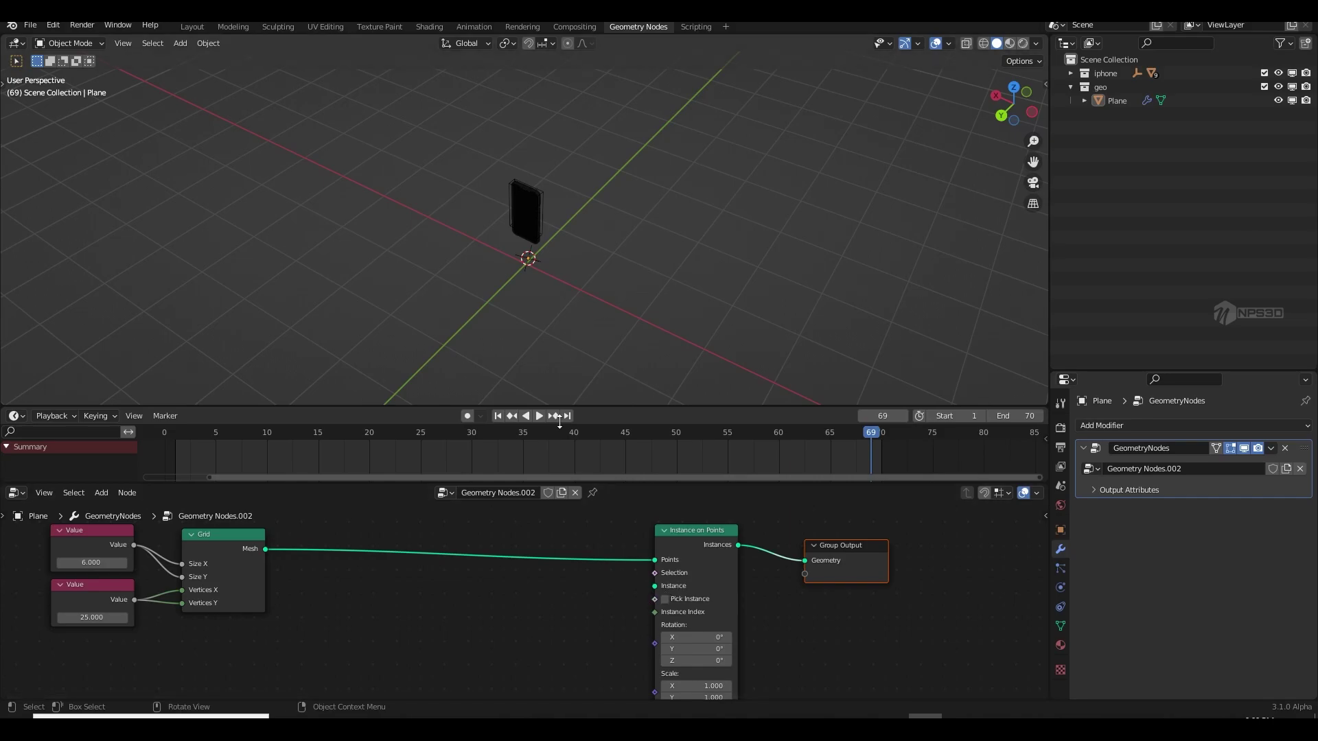
{"action": "key", "text": "shift+a"}
{"action": "key", "text": "shift+a"}
{"action": "left_click", "coordinate": [649, 258]}
{"action": "key", "text": "s"}
{"action": "left_click", "coordinate": [574, 262]}
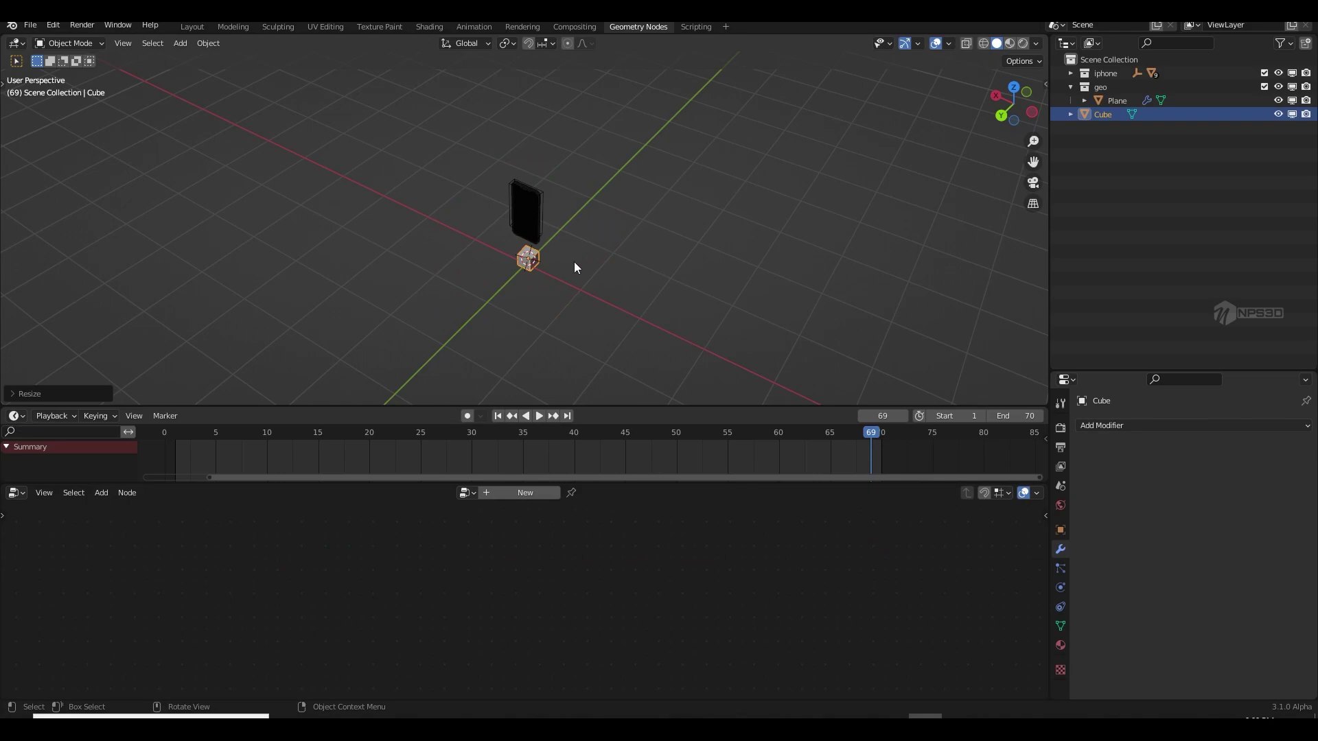
{"action": "key", "text": "Delete"}
- In the Plane's node tree, add a Cube node and connect its Mesh output to Instance on Points' Instance input
{"action": "left_click", "coordinate": [1117, 101]}
{"action": "key", "text": "shift+a"}
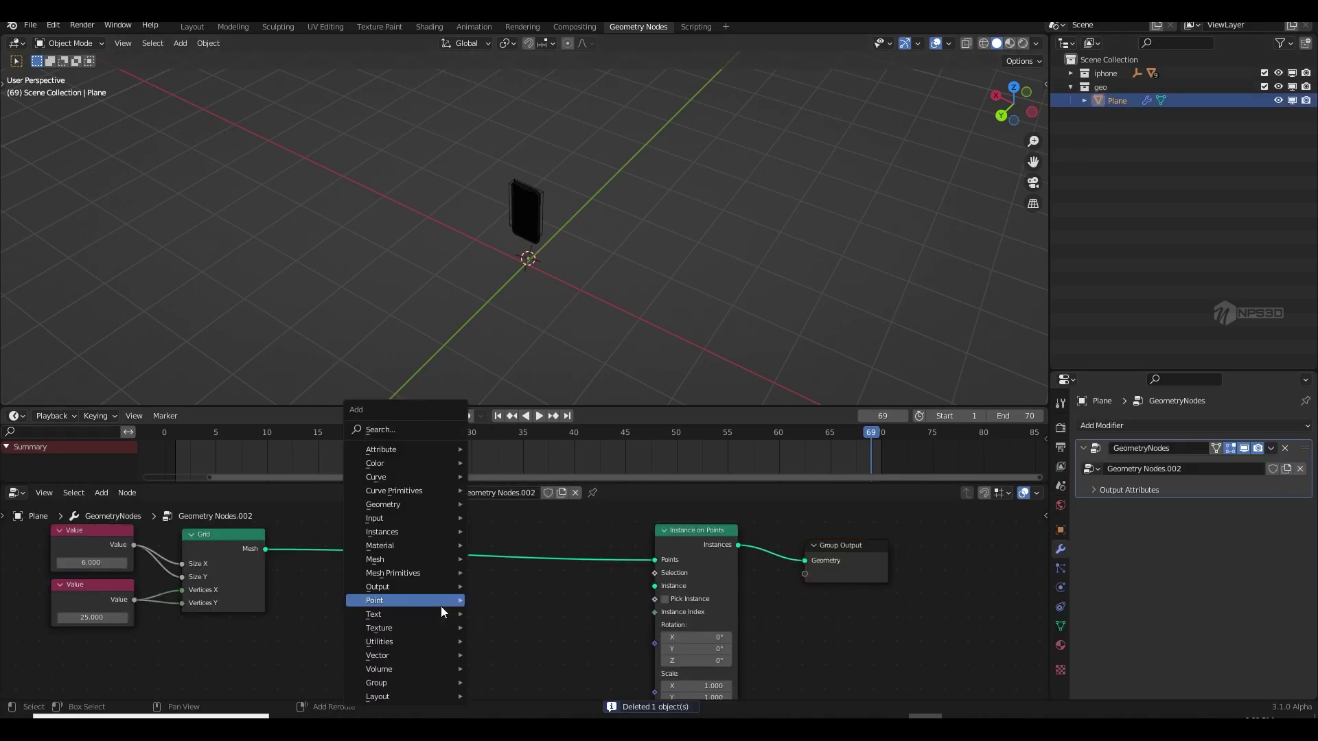
{"action": "left_click", "coordinate": [417, 432]}
{"action": "type", "text": "cube"}
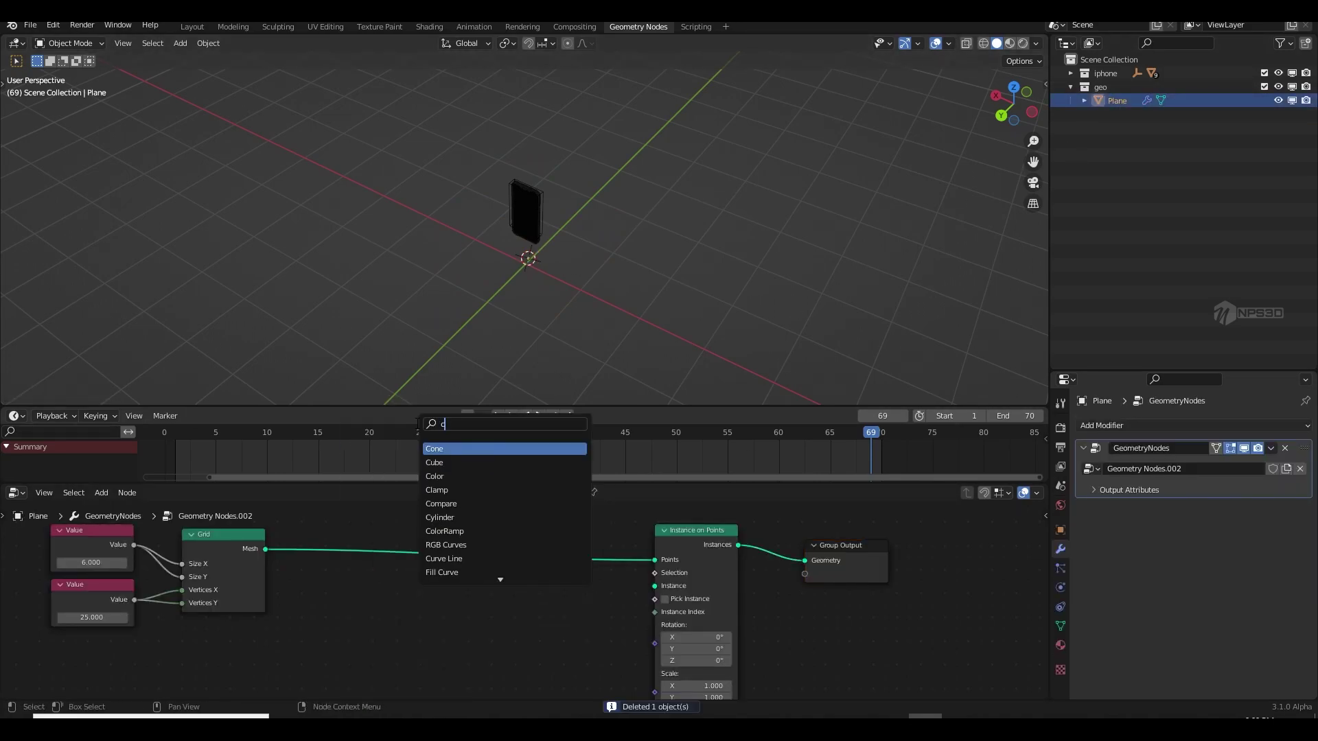
{"action": "key", "text": "Return"}
{"action": "left_click", "coordinate": [486, 600]}
{"action": "left_click_drag", "start_coordinate": [475, 597], "coordinate": [659, 589]}
- Set the Cube node's X, Y and Z size to 0.2 m each
{"action": "middle_click_drag", "start_coordinate": [627, 291], "coordinate": [671, 267], "text": "shift"}
{"action": "scroll", "coordinate": [688, 272], "scroll_direction": "up", "scroll_amount": 2}
{"action": "scroll", "coordinate": [689, 271], "scroll_direction": "down", "scroll_amount": 2}
{"action": "middle_click_drag", "start_coordinate": [446, 626], "coordinate": [521, 591]}
{"action": "left_click_drag", "start_coordinate": [511, 590], "coordinate": [511, 614]}
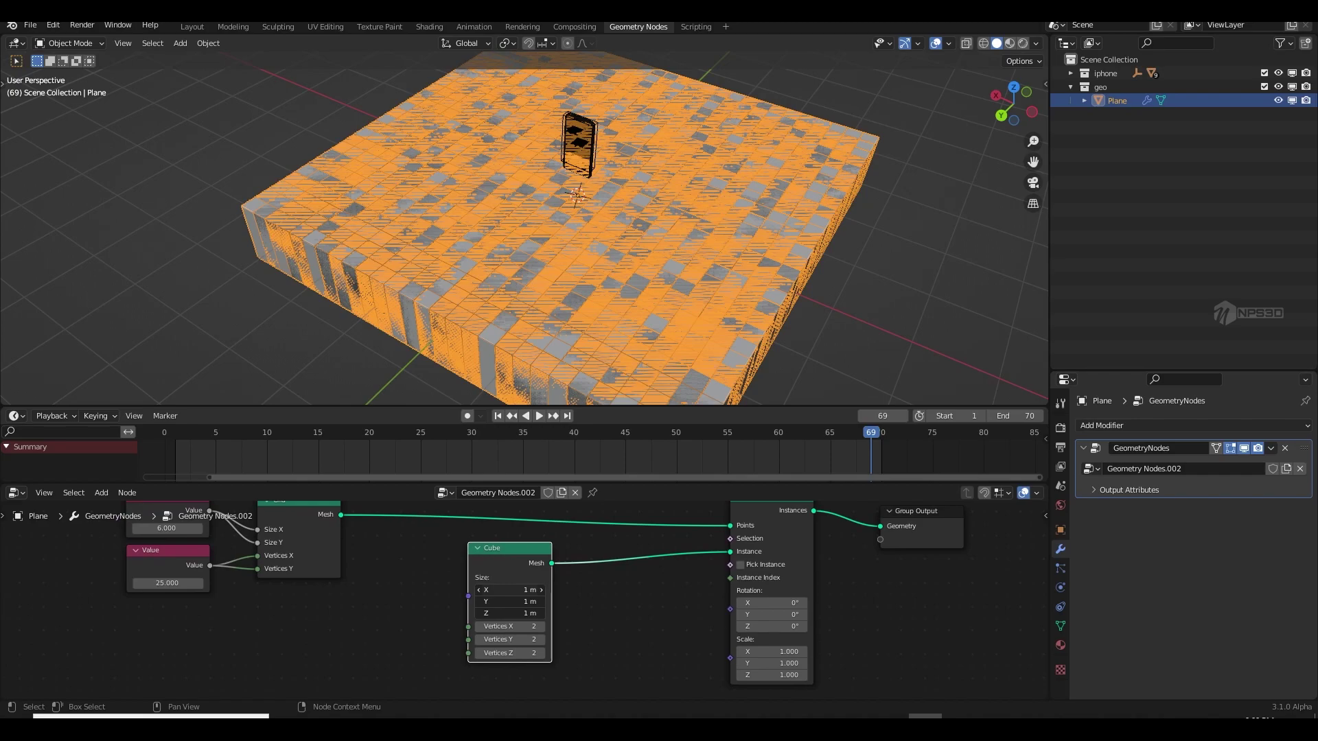
{"action": "type", "text": ".002"}
{"action": "key", "text": "Return"}
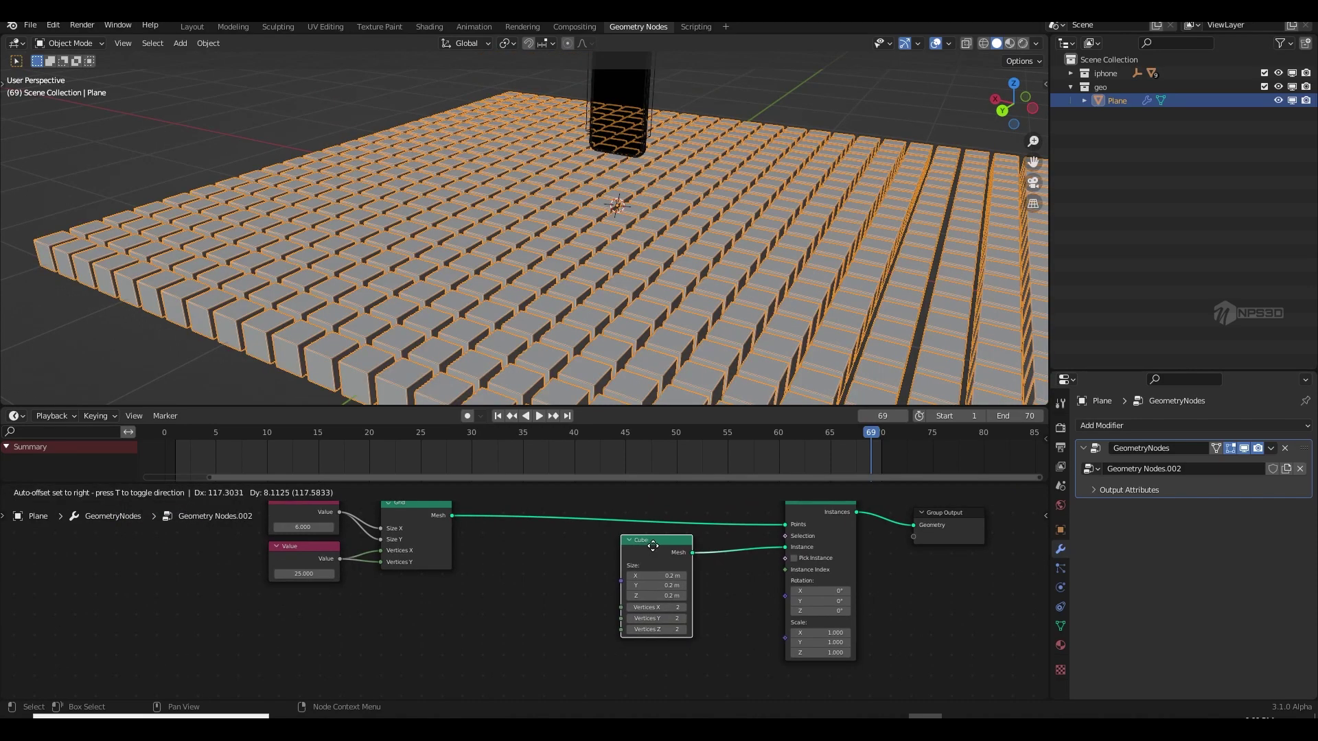
- Move the Cube node next to Instance on Points and collapse it
{"action": "left_click_drag", "start_coordinate": [651, 543], "coordinate": [735, 582]}
{"action": "scroll", "coordinate": [735, 583], "scroll_direction": "down", "scroll_amount": 2}
{"action": "key", "text": "h"}
- Insert a Set Position node between the Grid and Instance on Points nodes
{"action": "key", "text": "shift+a"}
{"action": "left_click", "coordinate": [597, 427]}
{"action": "type", "text": "set pos"}
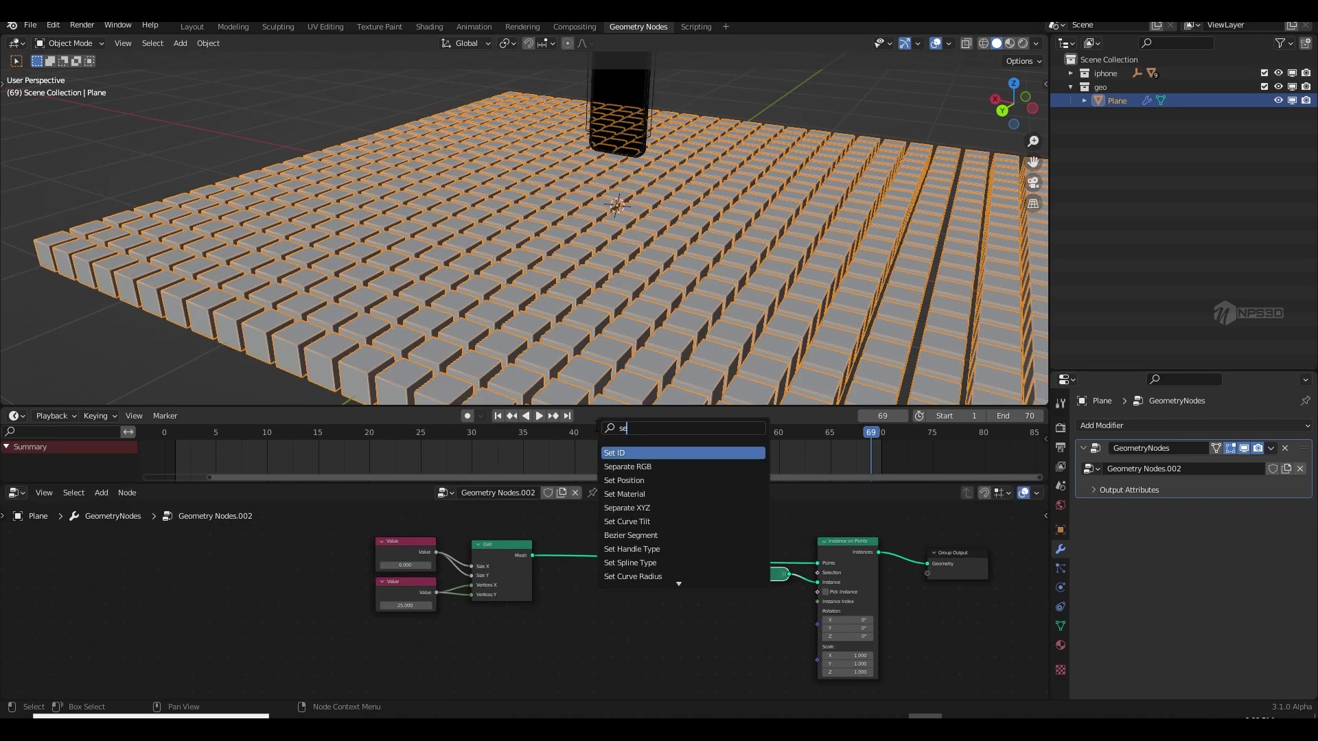
{"action": "key", "text": "Return"}
{"action": "left_click", "coordinate": [669, 566]}
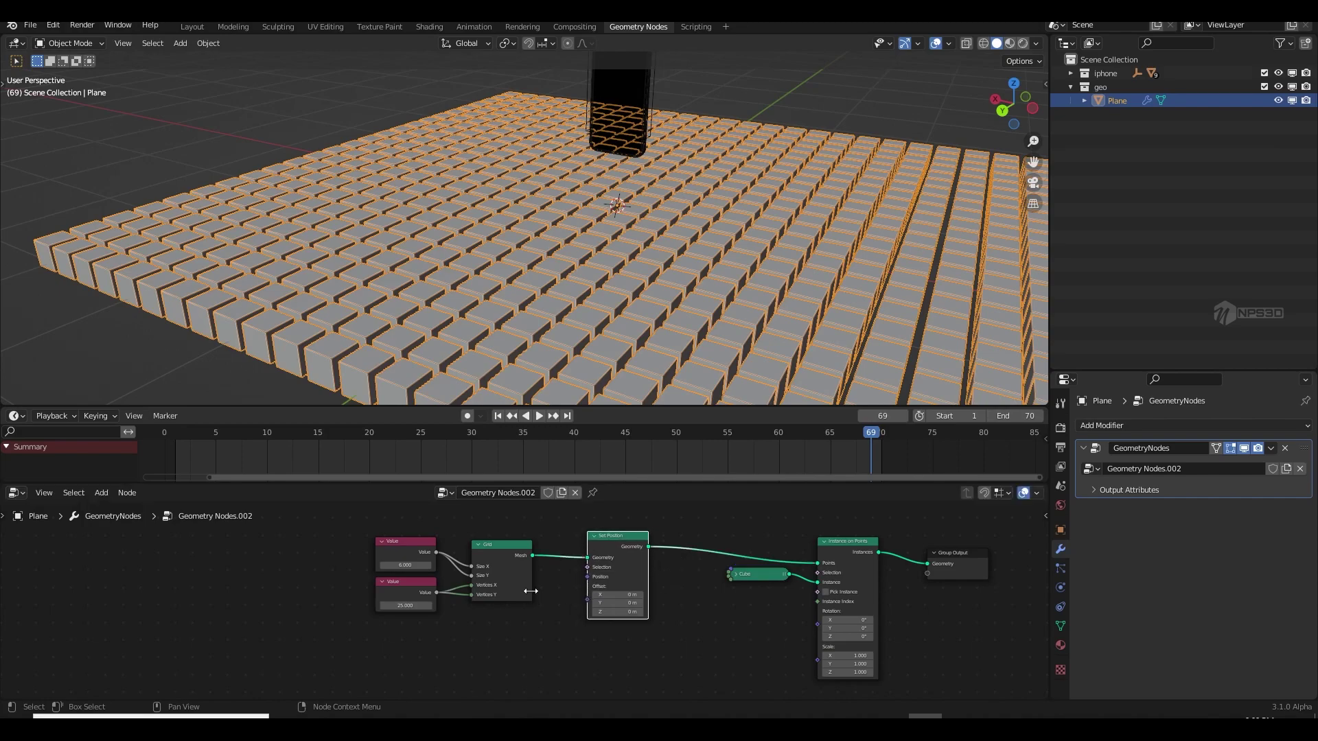
- Move the Value and Grid nodes away from Set Position, and try shifting the instances with its X offset
{"action": "scroll", "coordinate": [530, 591], "scroll_direction": "up", "scroll_amount": 4}
{"action": "middle_click_drag", "start_coordinate": [563, 579], "coordinate": [538, 603]}
{"action": "left_click_drag", "start_coordinate": [538, 606], "coordinate": [372, 618]}
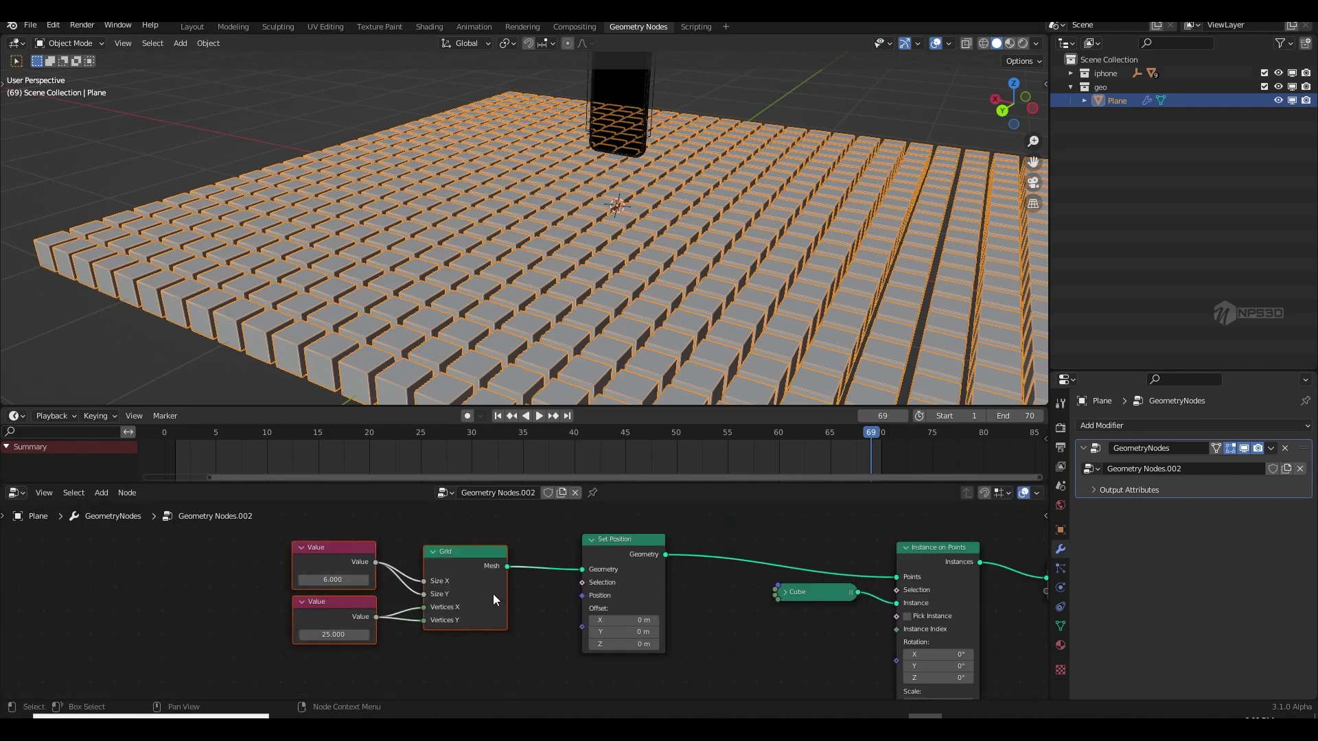
{"action": "left_click_drag", "start_coordinate": [492, 594], "coordinate": [316, 594]}
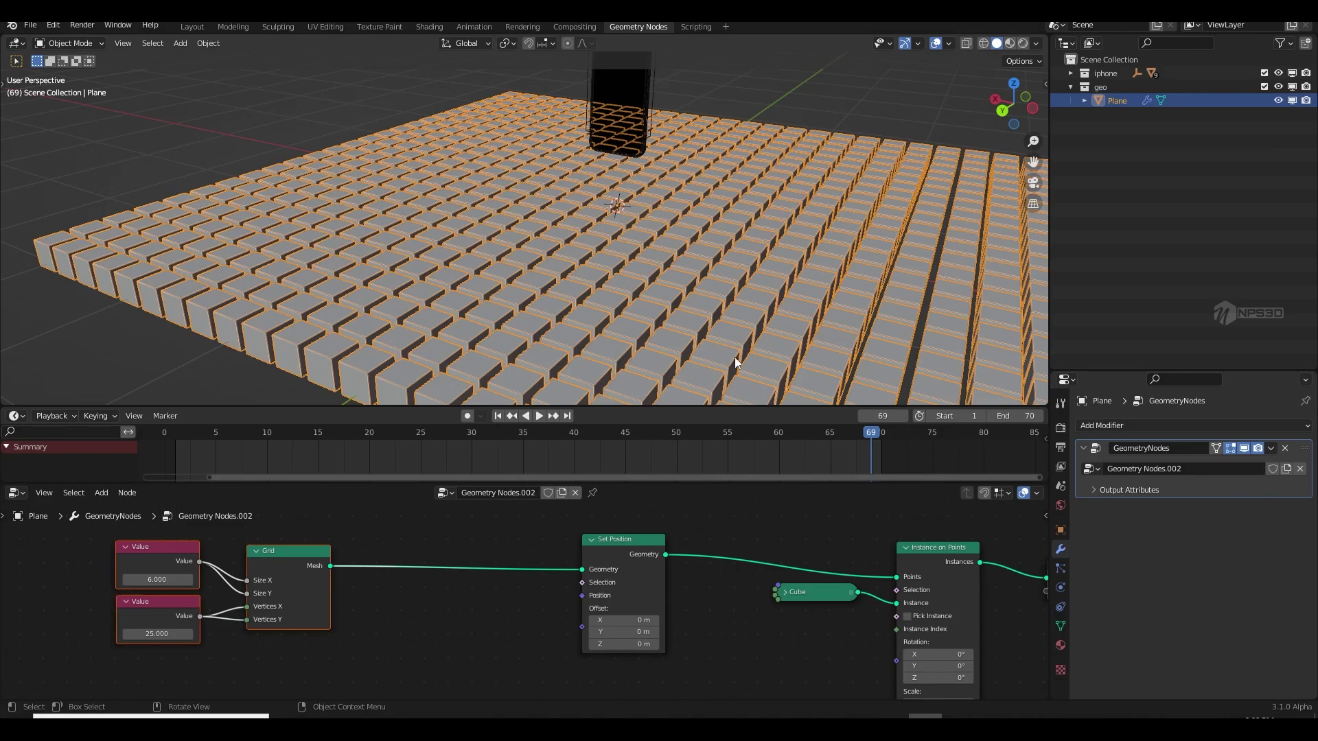
{"action": "left_click_drag", "start_coordinate": [635, 620], "coordinate": [678, 620]}
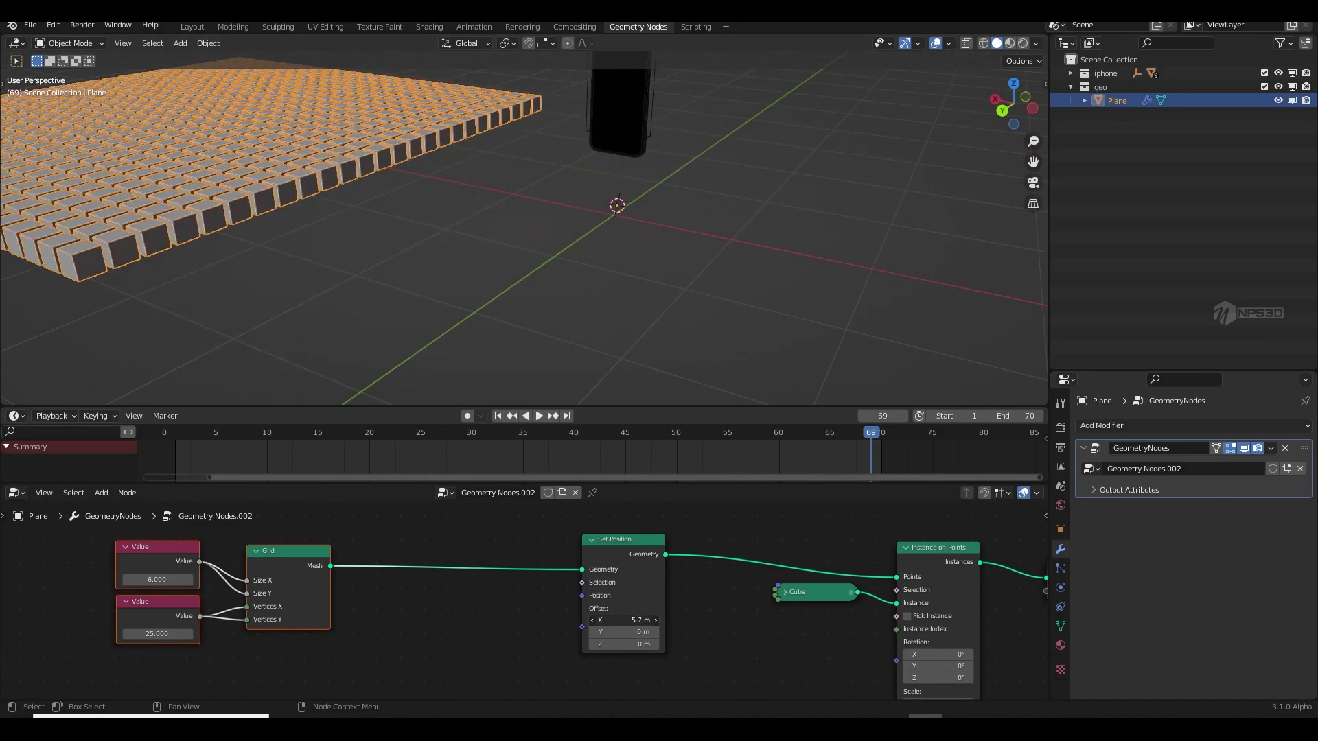
{"action": "right_click", "coordinate": [636, 621]}
- Add a Noise Texture node and connect its Color output to Set Position's Offset input
{"action": "key", "text": "shift+a"}
{"action": "left_click", "coordinate": [431, 430]}
{"action": "type", "text": "noi"}
{"action": "left_click", "coordinate": [511, 470]}
{"action": "left_click", "coordinate": [446, 640]}
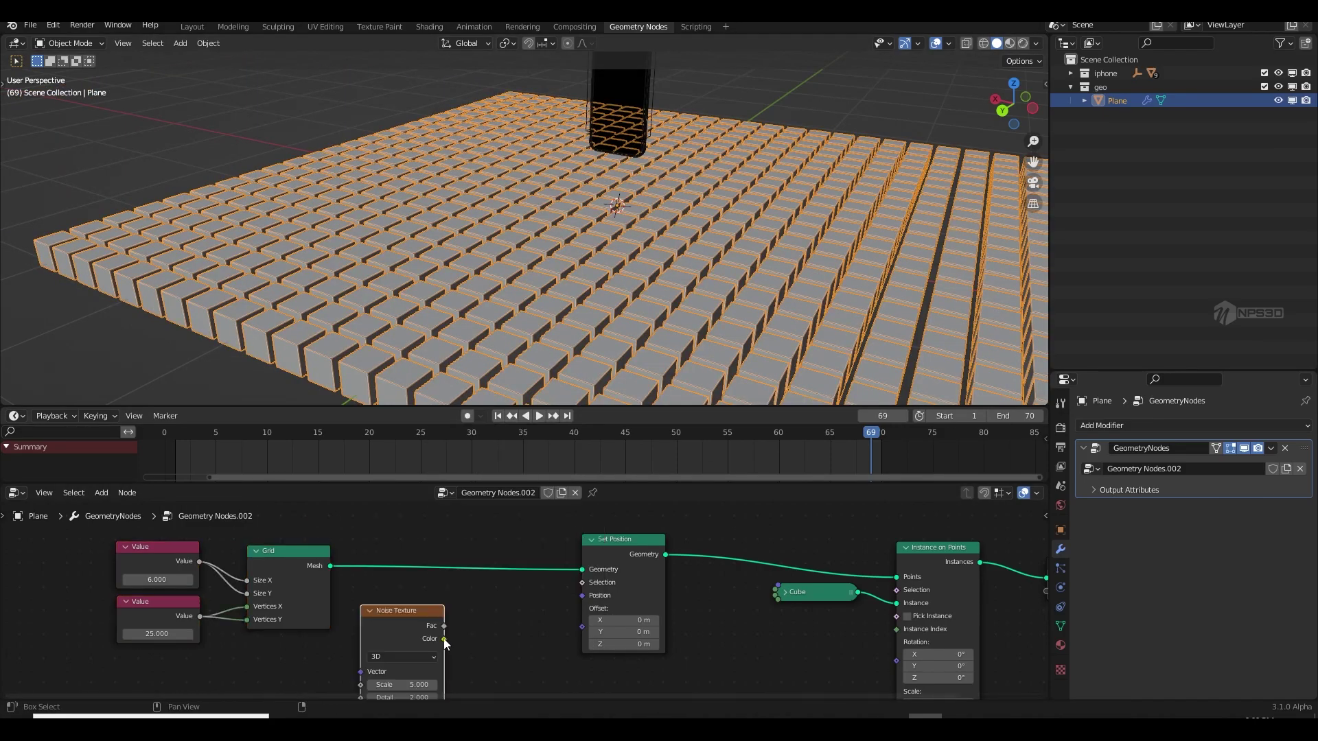
{"action": "left_click_drag", "start_coordinate": [444, 639], "coordinate": [583, 627]}
{"action": "middle_click_drag", "start_coordinate": [665, 324], "coordinate": [730, 447]}
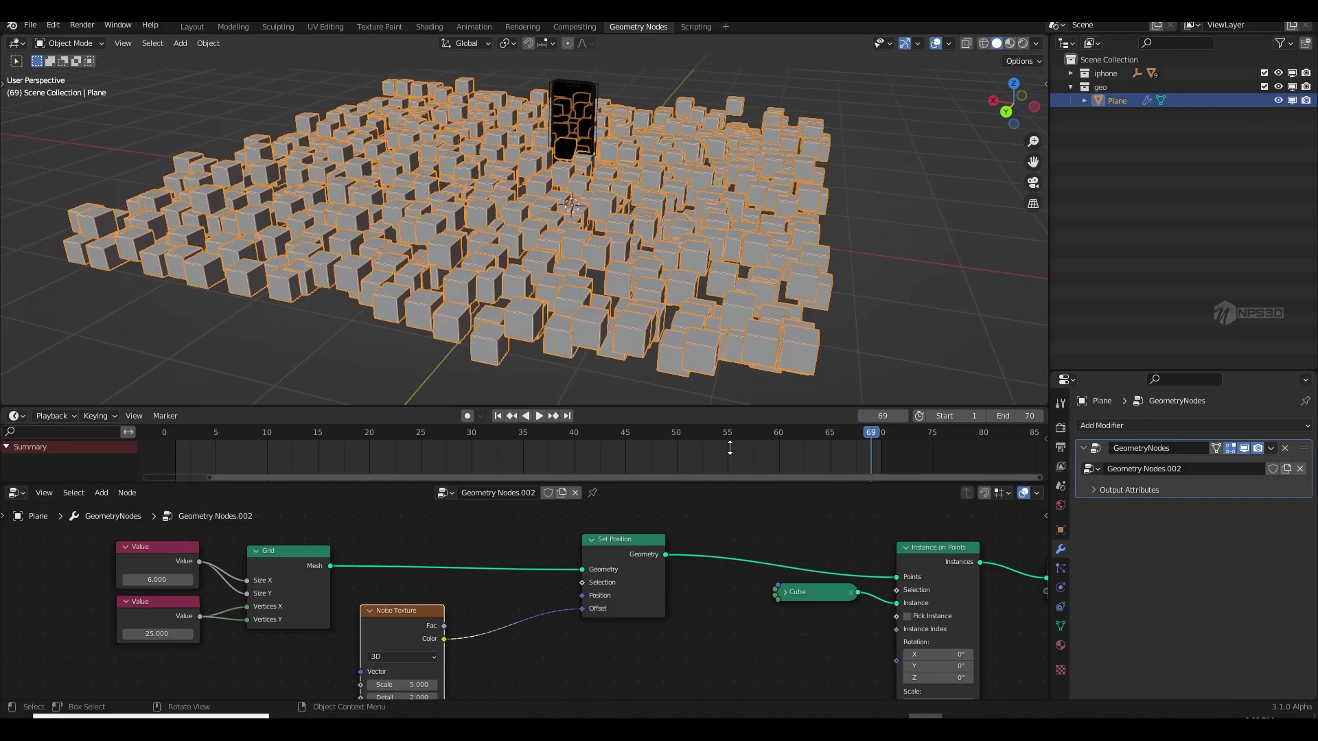
- Raise the Grid's vertices value to 162.9 and set the Cube node's X, Y and Z size to 0.02 m
{"action": "middle_click_drag", "start_coordinate": [315, 600], "coordinate": [372, 584]}
{"action": "left_click_drag", "start_coordinate": [214, 617], "coordinate": [327, 617]}
{"action": "left_click", "coordinate": [843, 576]}
{"action": "left_click_drag", "start_coordinate": [873, 617], "coordinate": [873, 641]}
{"action": "type", "text": ".02"}
{"action": "key", "text": "Return"}
{"action": "left_click", "coordinate": [871, 299]}
- Set the Noise Texture's Scale to -0.6 and inspect the displaced cube field
{"action": "middle_click_drag", "start_coordinate": [817, 291], "coordinate": [741, 374]}
{"action": "middle_click_drag", "start_coordinate": [545, 645], "coordinate": [585, 581]}
{"action": "mouse_move", "coordinate": [511, 605]}
{"action": "left_mouse_down"}
{"action": "mouse_move", "coordinate": [475, 605]}
{"action": "mouse_move", "coordinate": [509, 605]}
{"action": "left_mouse_up"}
{"action": "middle_click_drag", "start_coordinate": [583, 319], "coordinate": [611, 340]}
{"action": "scroll", "coordinate": [553, 324], "scroll_direction": "up", "scroll_amount": 2}
{"action": "scroll", "coordinate": [574, 317], "scroll_direction": "down", "scroll_amount": 3}
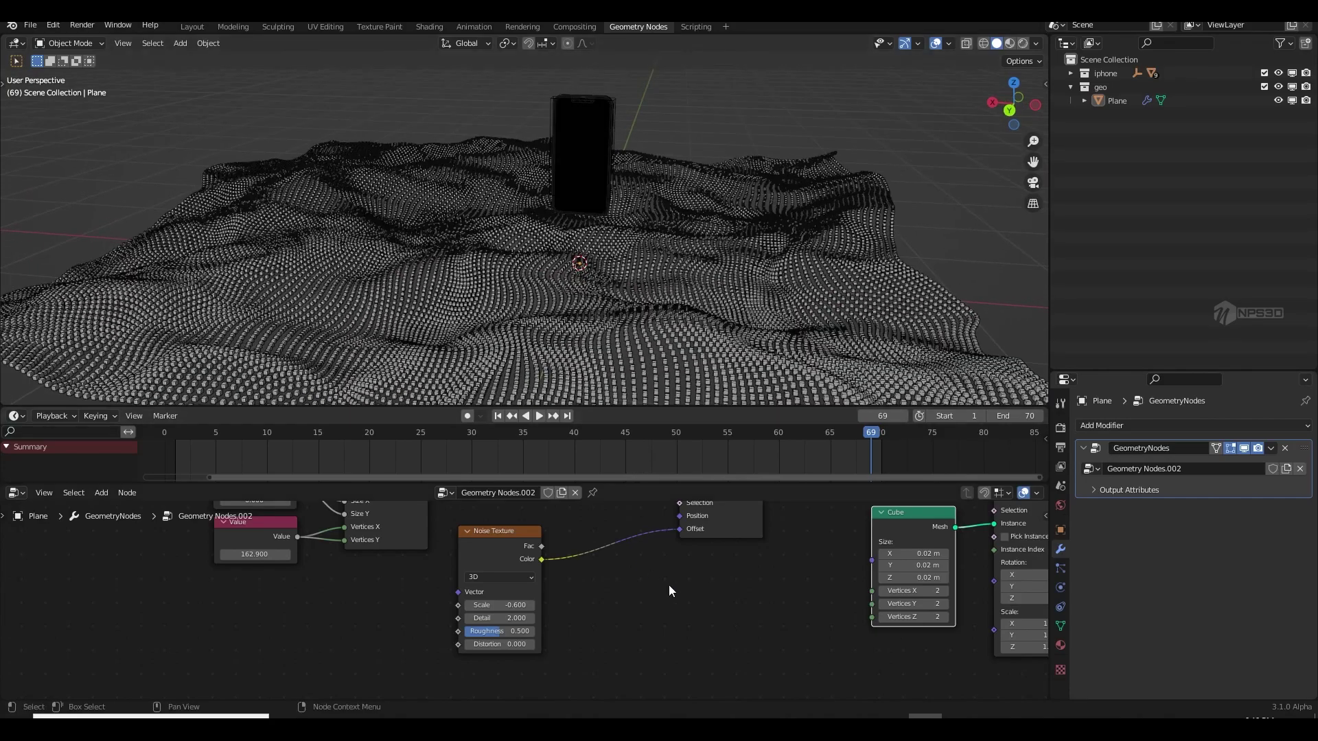
- Disconnect the Noise Texture from Set Position's Offset, test an X offset, undo it, and reconnect the Color output
{"action": "middle_click_drag", "start_coordinate": [670, 588], "coordinate": [649, 640]}
{"action": "left_click_drag", "start_coordinate": [658, 579], "coordinate": [608, 587]}
{"action": "left_click_drag", "start_coordinate": [671, 597], "coordinate": [813, 597]}
{"action": "key", "text": "ctrl+z"}
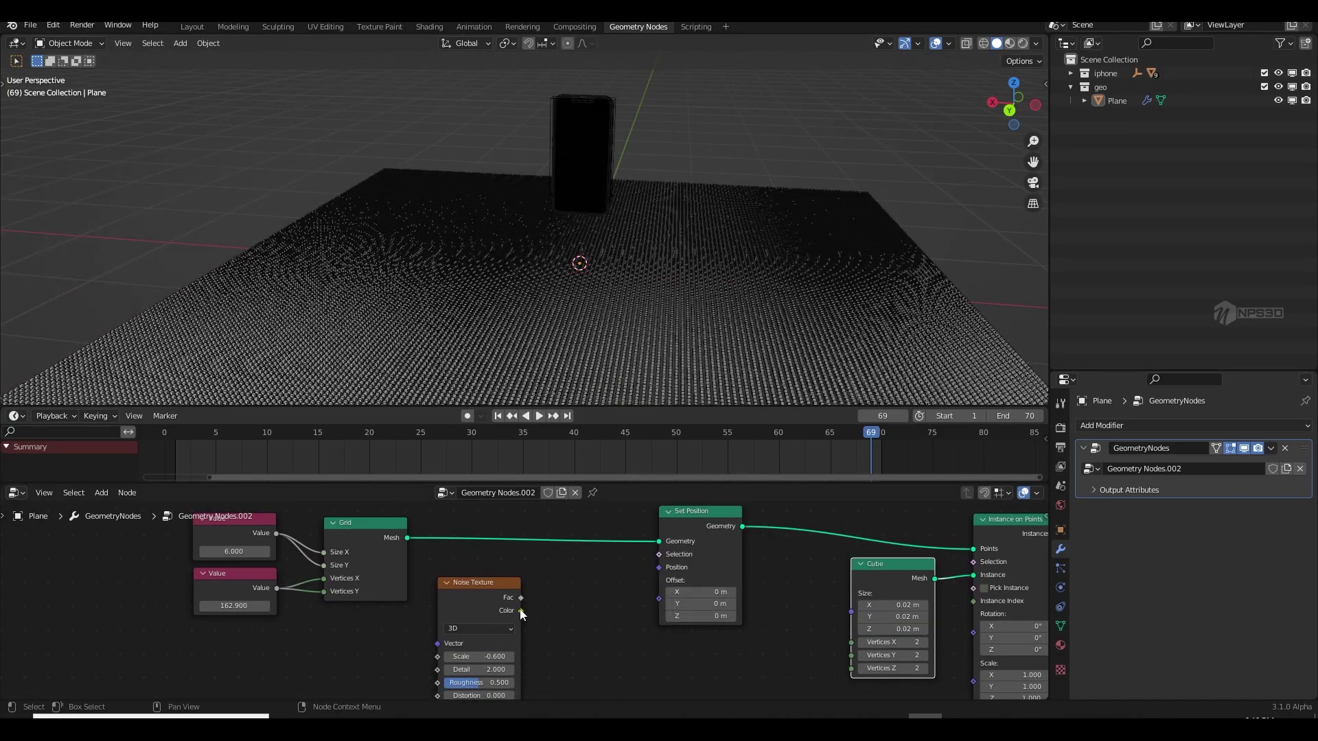
{"action": "left_click_drag", "start_coordinate": [521, 611], "coordinate": [659, 598]}
- Lower the Noise Texture's Detail to 0 and inspect the smoother terrain
{"action": "middle_click_drag", "start_coordinate": [673, 310], "coordinate": [713, 286]}
{"action": "left_click_drag", "start_coordinate": [479, 670], "coordinate": [426, 670]}
{"action": "scroll", "coordinate": [683, 312], "scroll_direction": "down", "scroll_amount": 2}
{"action": "middle_click_drag", "start_coordinate": [682, 312], "coordinate": [668, 331]}
{"action": "scroll", "coordinate": [668, 332], "scroll_direction": "up", "scroll_amount": 1}
{"action": "scroll", "coordinate": [669, 575], "scroll_direction": "up", "scroll_amount": 1}
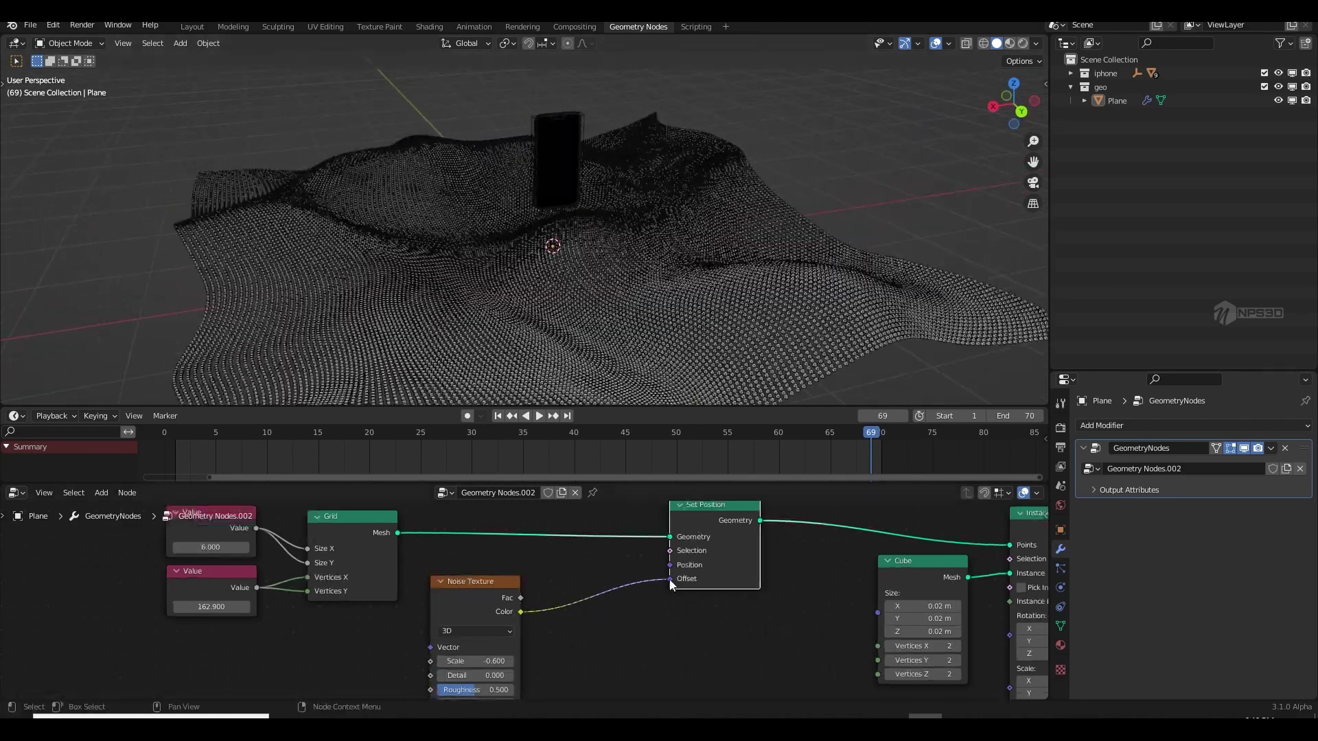
- Disconnect the Noise Texture from Set Position's Offset and delete the node
{"action": "left_click_drag", "start_coordinate": [670, 580], "coordinate": [604, 604]}
{"action": "key", "text": "x"}
{"action": "scroll", "coordinate": [517, 595], "scroll_direction": "down", "scroll_amount": 4, "text": "ctrl"}
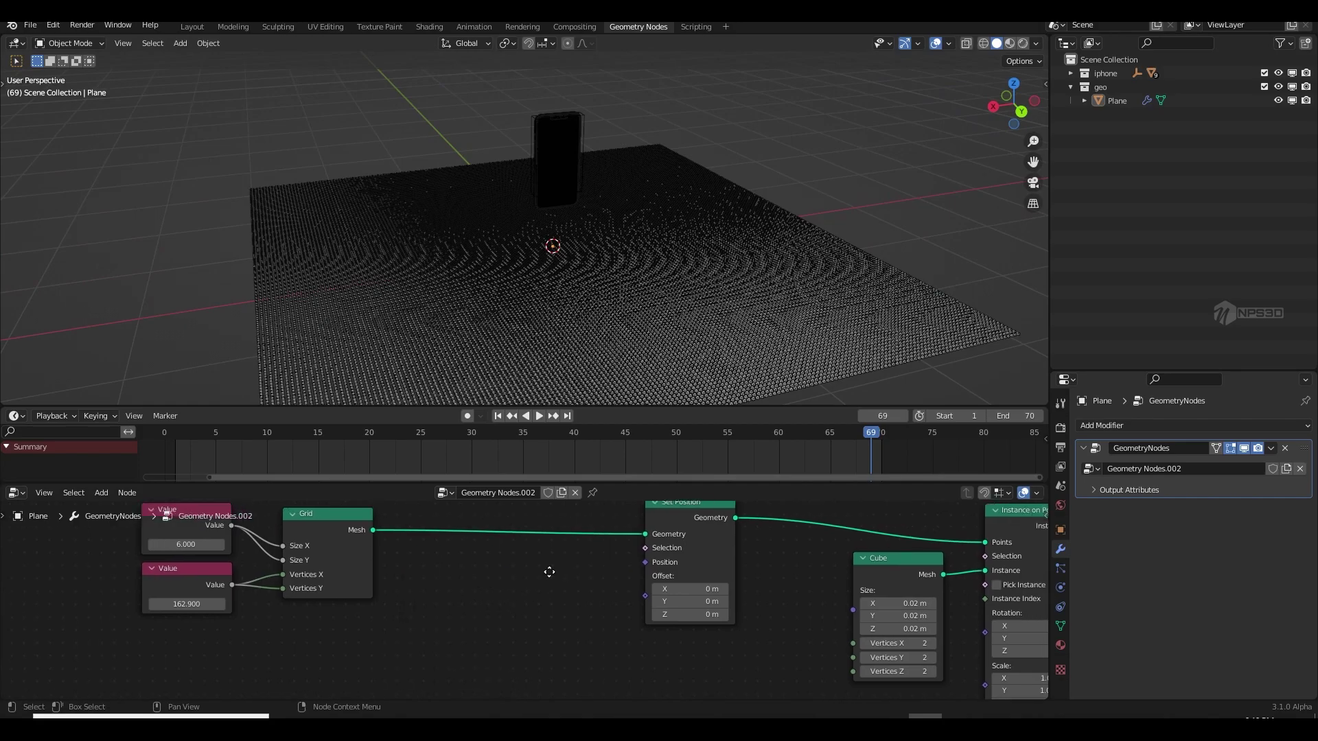
- Set all three size dimensions of the Cube node back to 0.2 m
{"action": "left_click_drag", "start_coordinate": [834, 605], "coordinate": [833, 631]}
{"action": "type", "text": "0.2"}
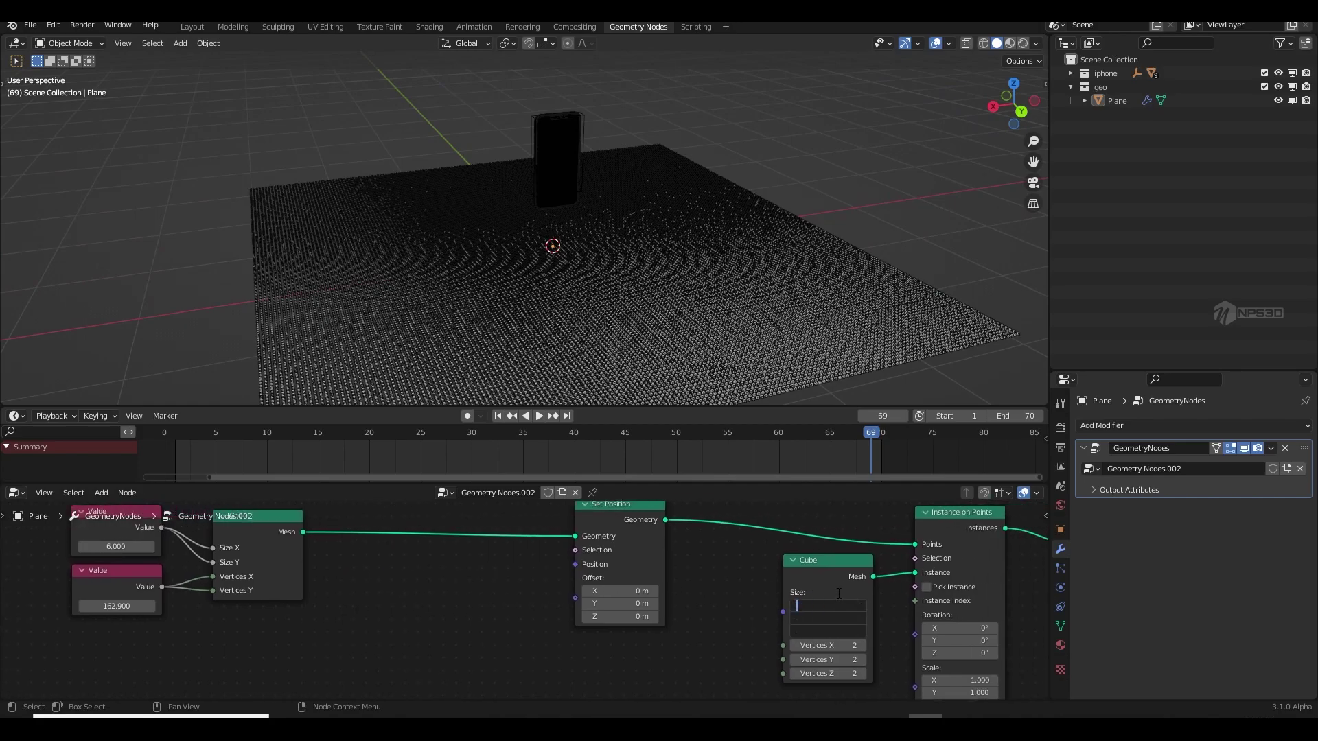
{"action": "key", "text": "Return"}
{"action": "middle_click_drag", "start_coordinate": [282, 595], "coordinate": [475, 584]}
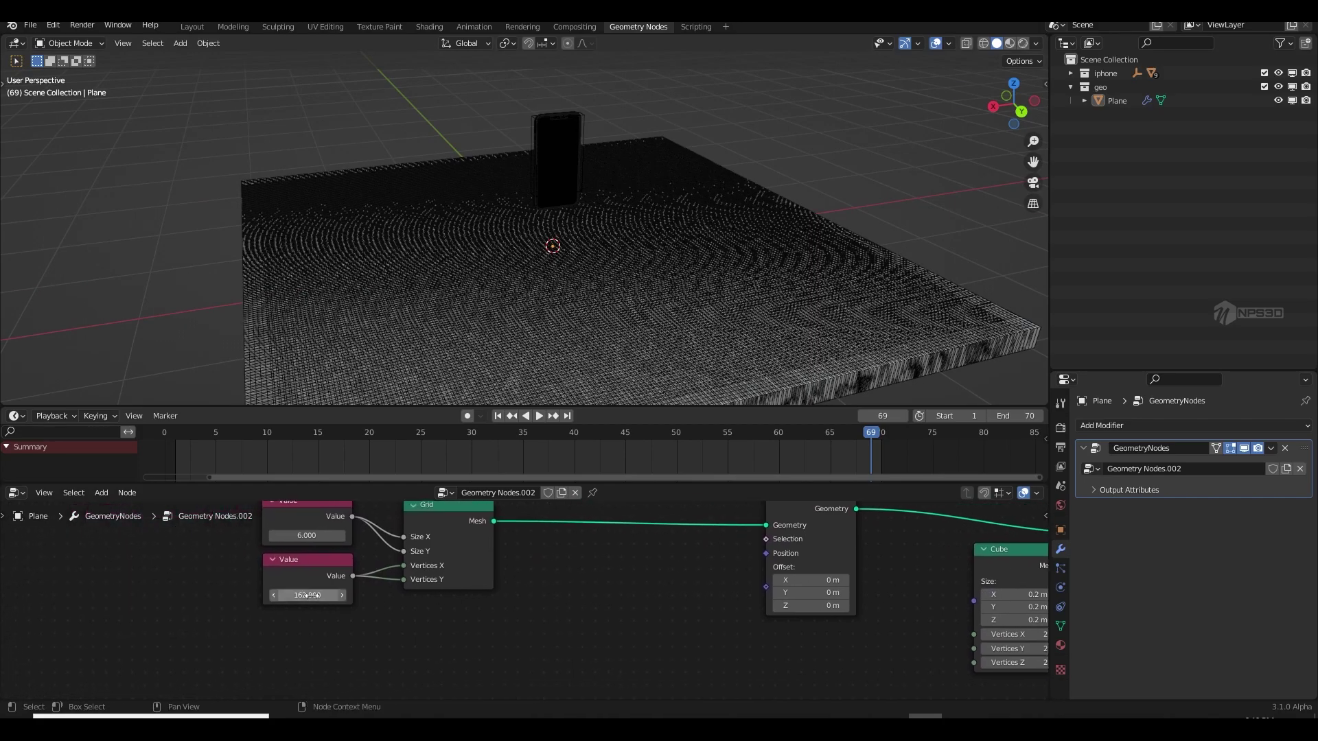
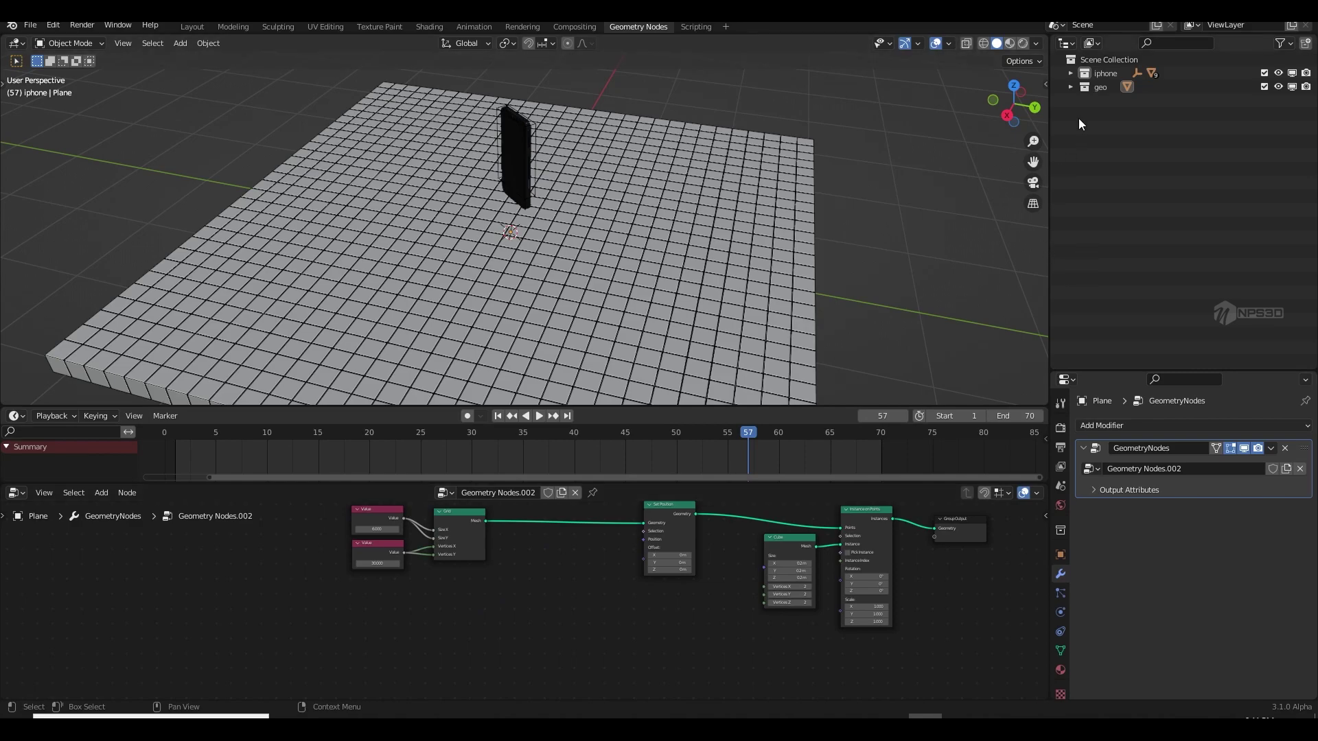
- Expand the iphone collection and bring its Frame object into the node tree as an Object Info node
{"action": "left_click", "coordinate": [1070, 74]}
{"action": "middle_click_drag", "start_coordinate": [604, 206], "coordinate": [558, 231]}
{"action": "middle_click_drag", "start_coordinate": [558, 231], "coordinate": [643, 195], "text": "shift"}
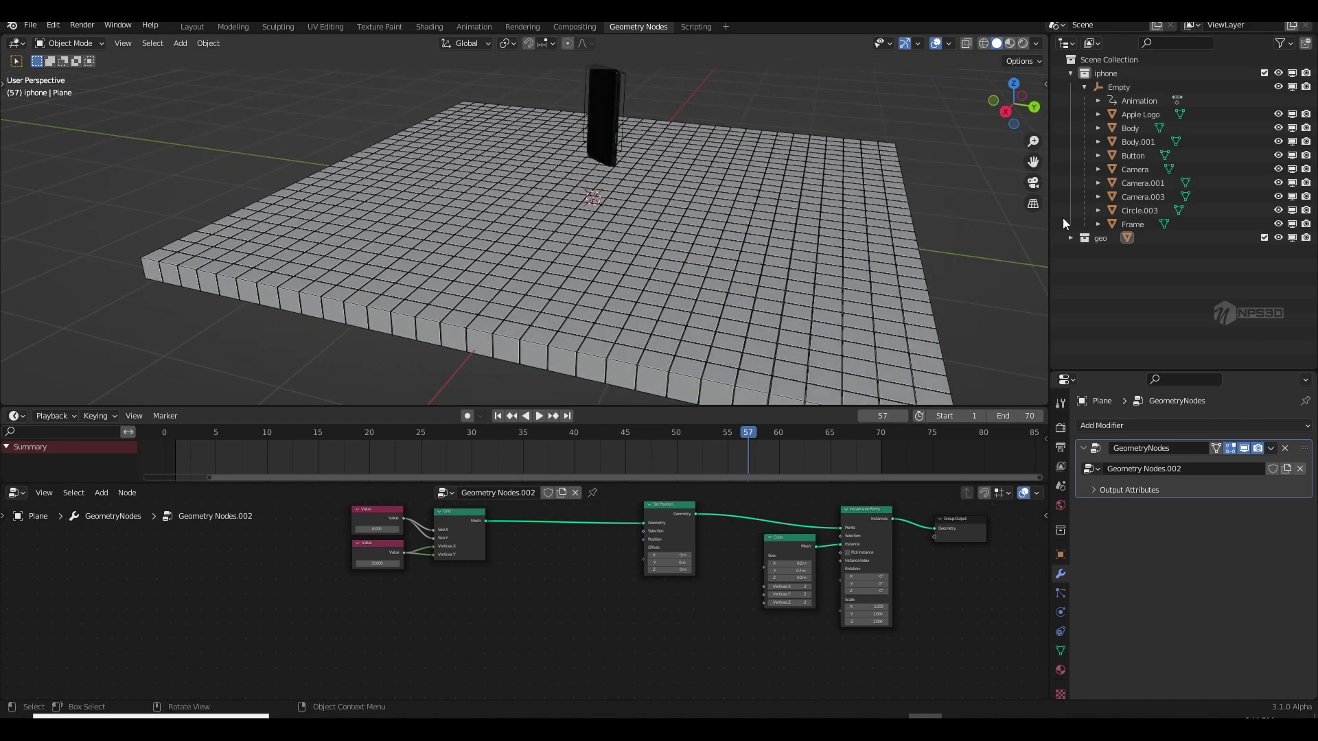
{"action": "left_click_drag", "start_coordinate": [1130, 225], "coordinate": [1126, 229]}
{"action": "middle_click_drag", "start_coordinate": [612, 112], "coordinate": [667, 193], "text": "shift"}
{"action": "left_click_drag", "start_coordinate": [1131, 224], "coordinate": [283, 641]}
{"action": "middle_click_drag", "start_coordinate": [355, 654], "coordinate": [361, 595]}
- Add a Geometry Proximity node and feed the Object Info node's Geometry output into its Target
{"action": "key", "text": "shift+a"}
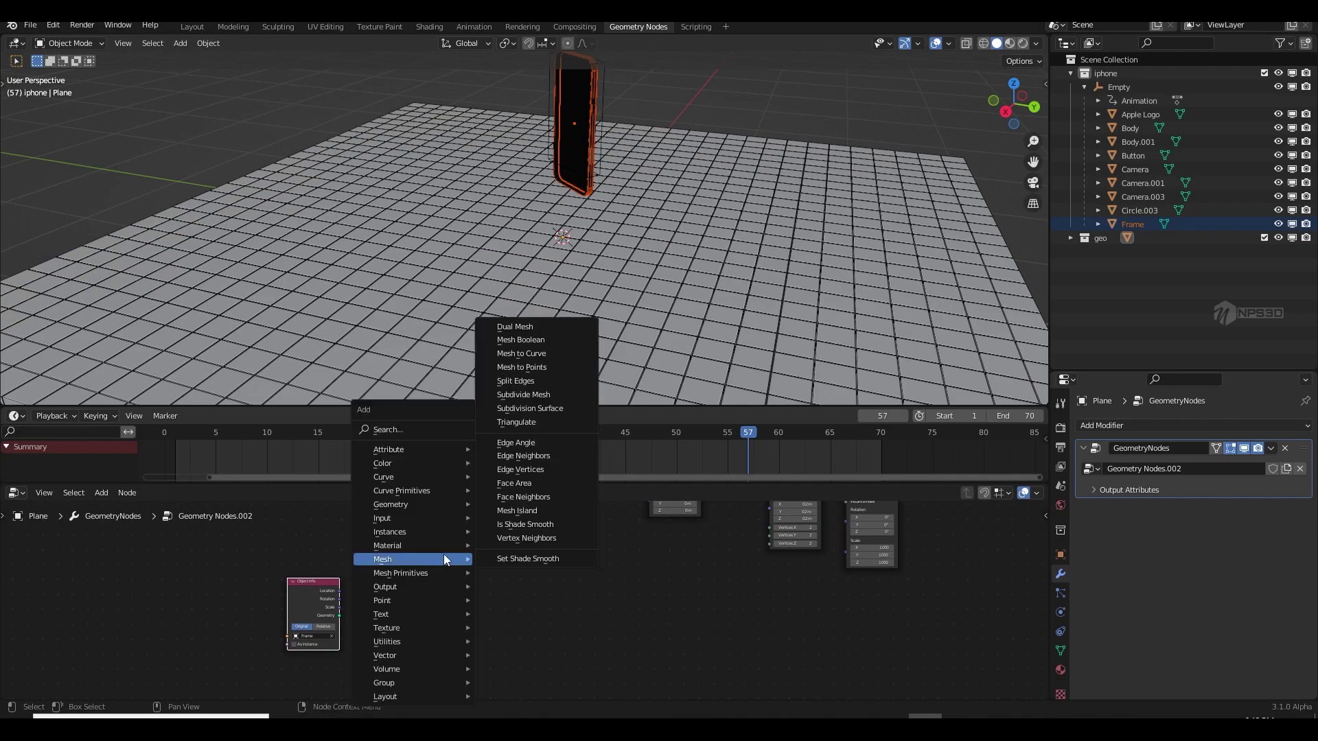
{"action": "left_click", "coordinate": [413, 434]}
{"action": "type", "text": "proxim"}
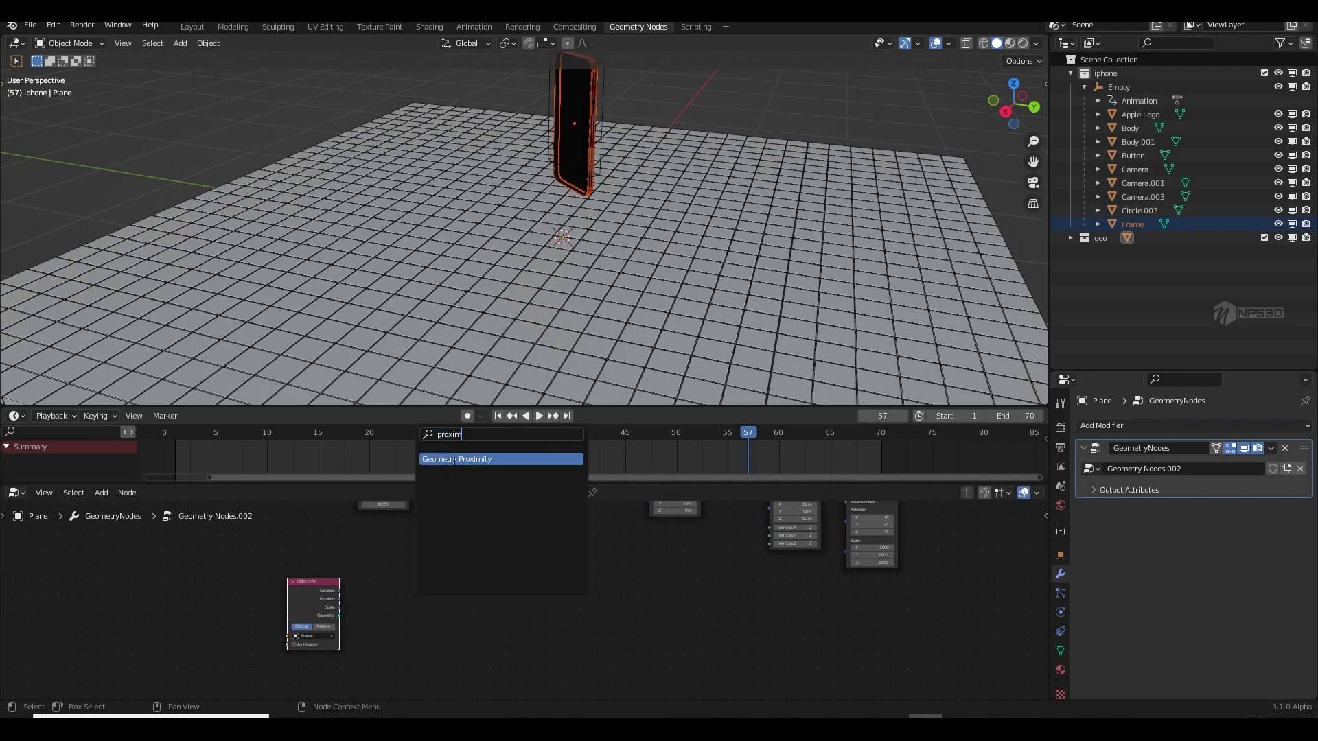
{"action": "key", "text": "Return"}
{"action": "left_click", "coordinate": [427, 619]}
{"action": "scroll", "coordinate": [429, 615], "scroll_direction": "up", "scroll_amount": 2}
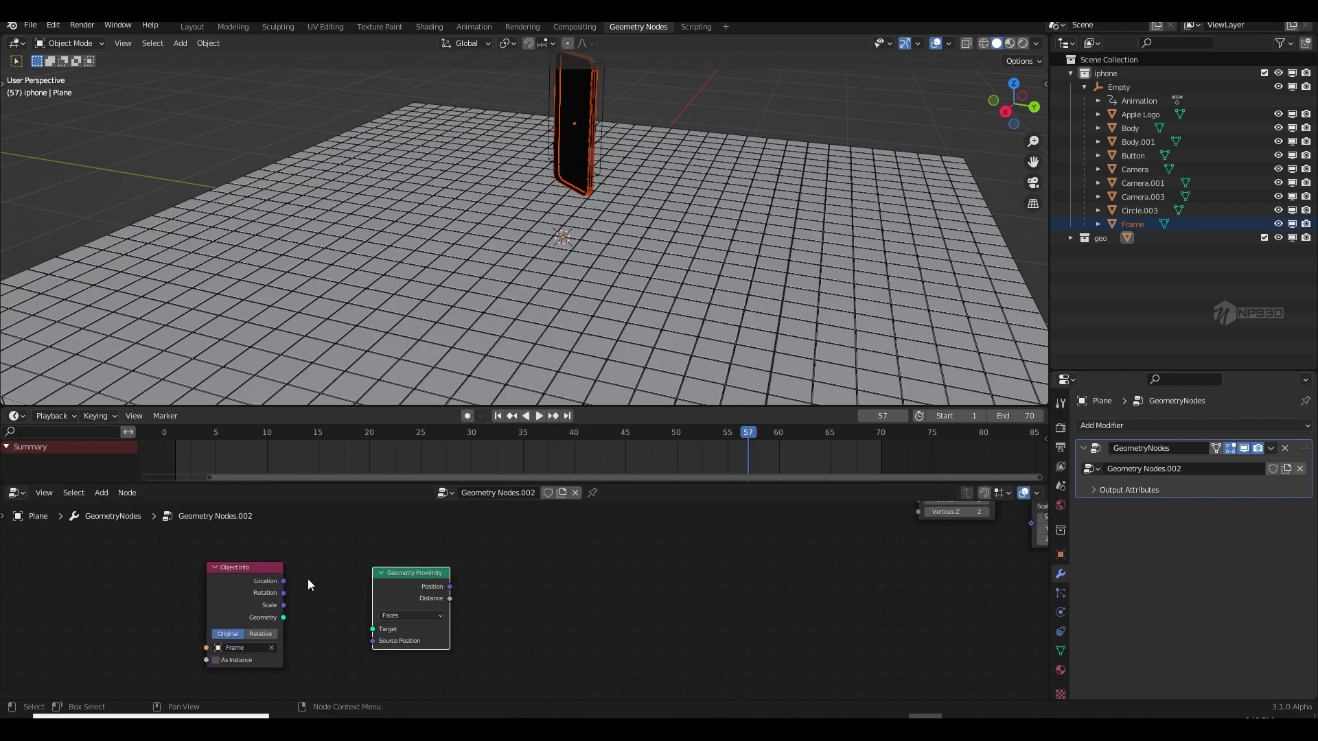
{"action": "left_click_drag", "start_coordinate": [284, 618], "coordinate": [372, 630]}
- Add a Map Range node, connect Geometry Proximity's Distance to its Value, and set its interpolation to Smoother Step
{"action": "scroll", "coordinate": [459, 603], "scroll_direction": "down", "scroll_amount": 1}
{"action": "key", "text": "shift+a"}
{"action": "left_click", "coordinate": [386, 432]}
{"action": "type", "text": "map"}
{"action": "key", "text": "Return"}
{"action": "left_click", "coordinate": [509, 616]}
{"action": "middle_click_drag", "start_coordinate": [507, 615], "coordinate": [506, 564]}
{"action": "scroll", "coordinate": [474, 570], "scroll_direction": "up", "scroll_amount": 1}
{"action": "left_click_drag", "start_coordinate": [380, 603], "coordinate": [430, 608]}
{"action": "middle_click_drag", "start_coordinate": [474, 579], "coordinate": [447, 599]}
{"action": "left_click", "coordinate": [460, 602]}
{"action": "left_click", "coordinate": [448, 644]}
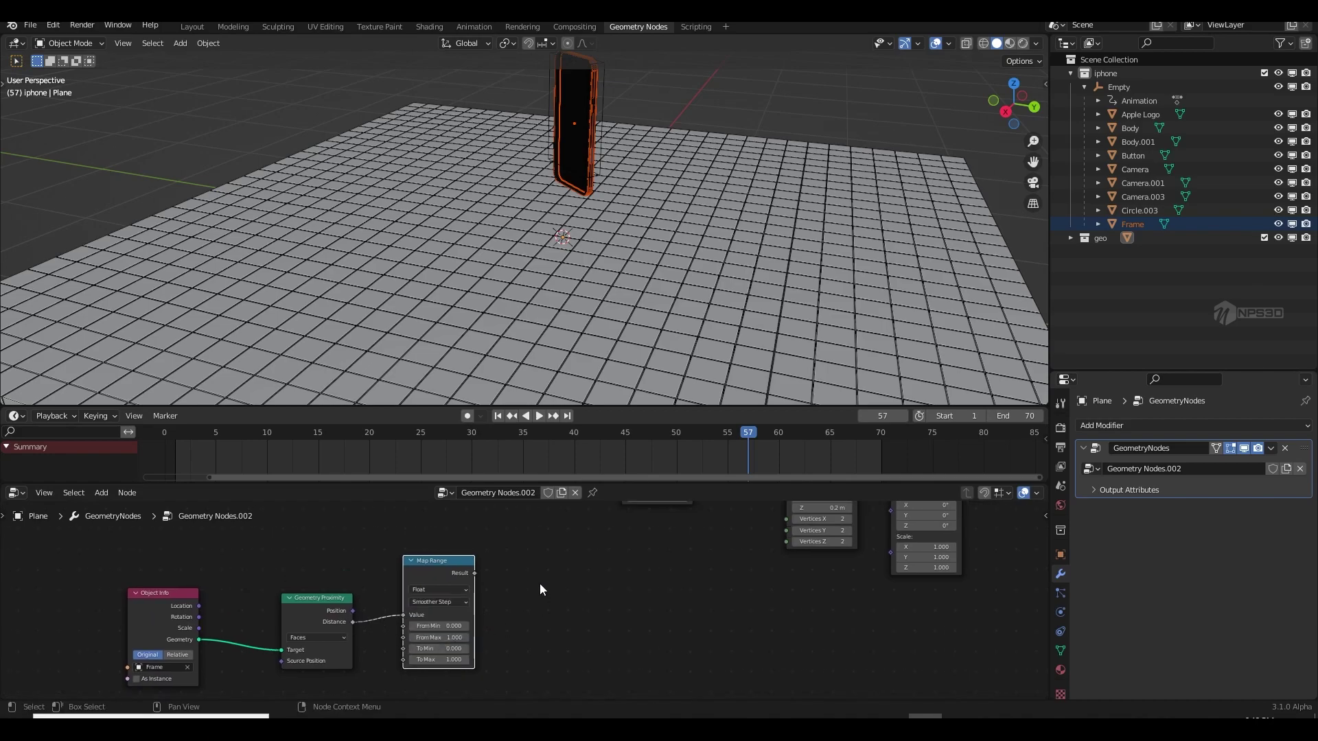
- Connect the Map Range Result to Set Position's Offset and play the animation to check the cubes' displacement
{"action": "middle_click_drag", "start_coordinate": [540, 583], "coordinate": [471, 648]}
{"action": "left_click_drag", "start_coordinate": [577, 552], "coordinate": [583, 549]}
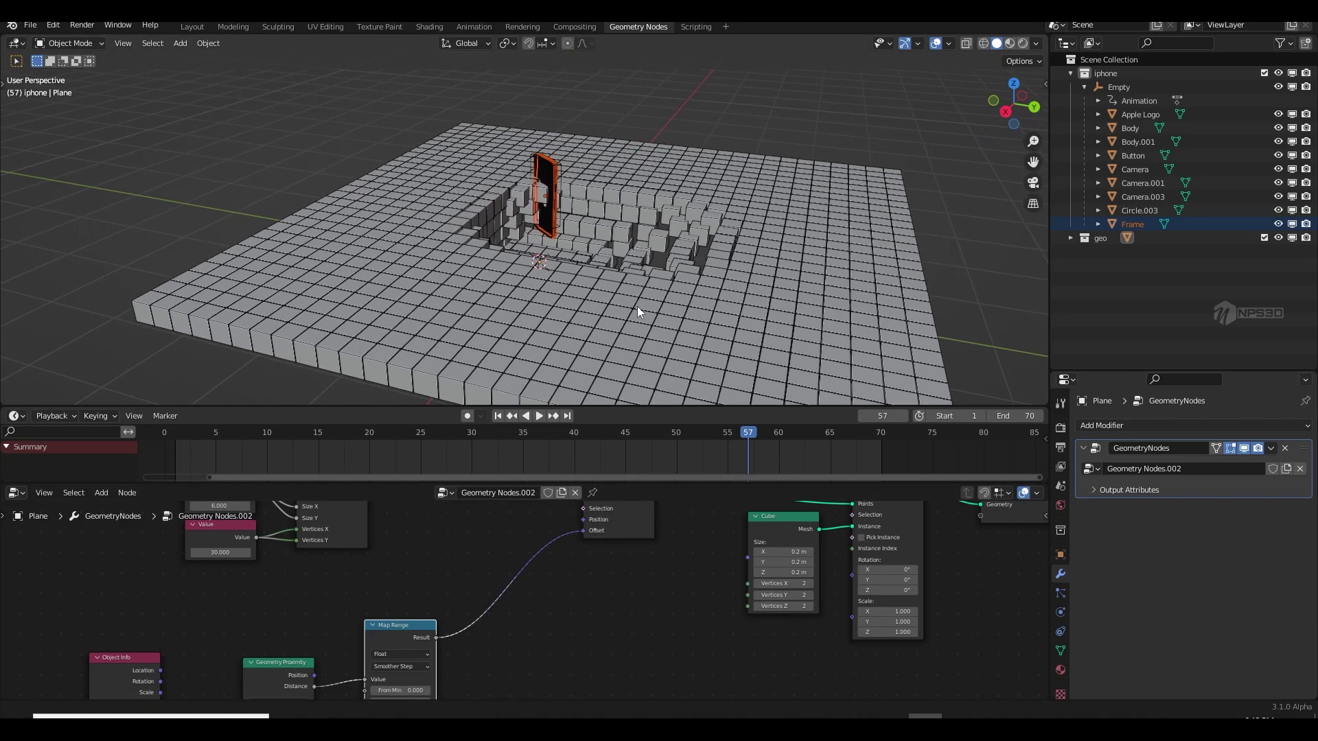
{"action": "scroll", "coordinate": [638, 306], "scroll_direction": "up", "scroll_amount": 3}
{"action": "left_click", "coordinate": [539, 416]}
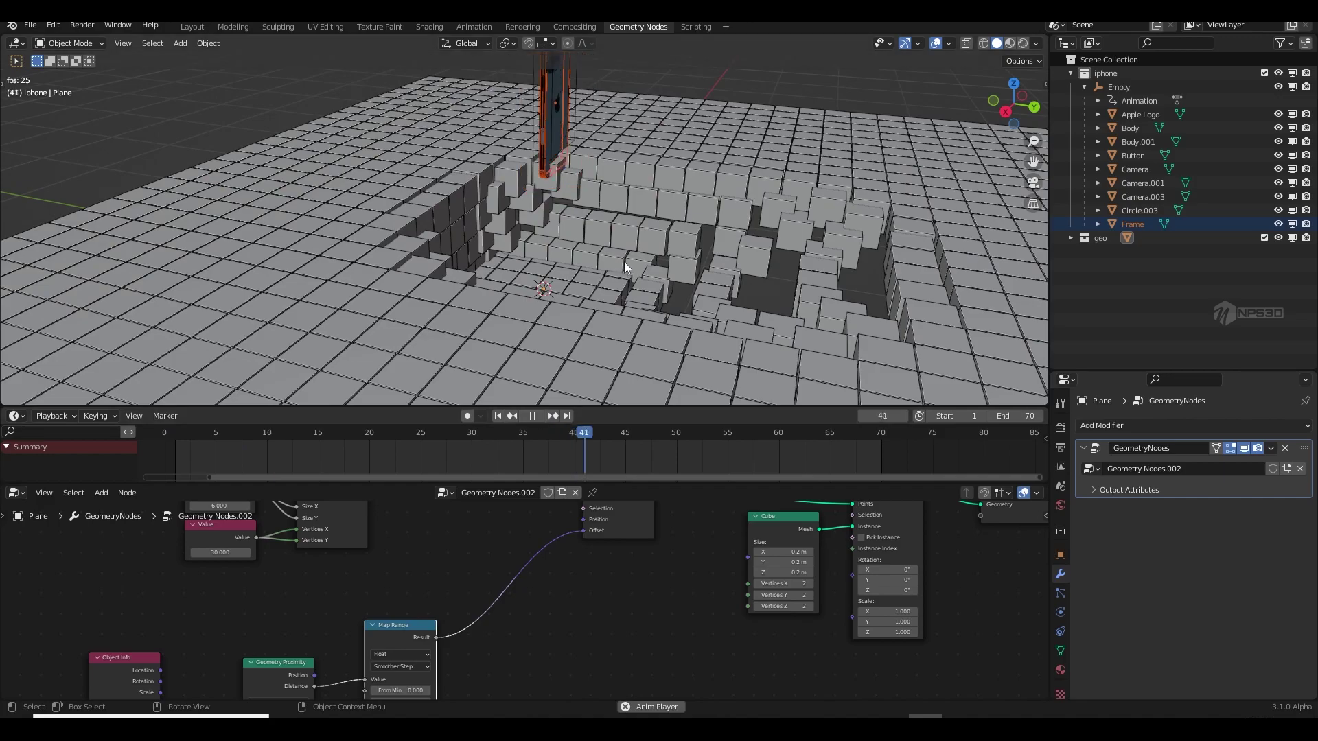
{"action": "scroll", "coordinate": [623, 264], "scroll_direction": "down", "scroll_amount": 5}
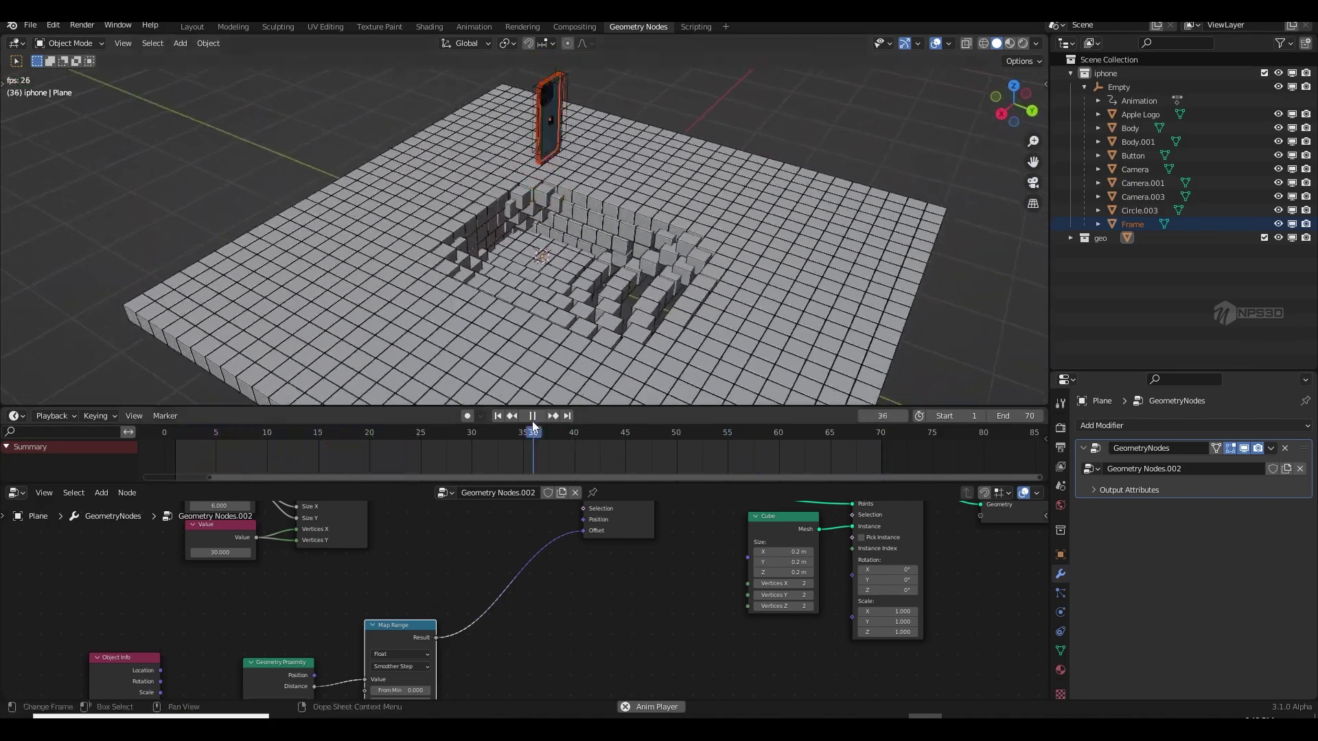
{"action": "left_click", "coordinate": [593, 435]}
{"action": "key", "text": "space"}
- Switch the Frame's Object Info node to Relative and play the animation to check how the cubes respond
{"action": "middle_click_drag", "start_coordinate": [565, 327], "coordinate": [596, 303], "text": "shift"}
{"action": "middle_click_drag", "start_coordinate": [330, 585], "coordinate": [438, 508]}
{"action": "left_click", "coordinate": [244, 644]}
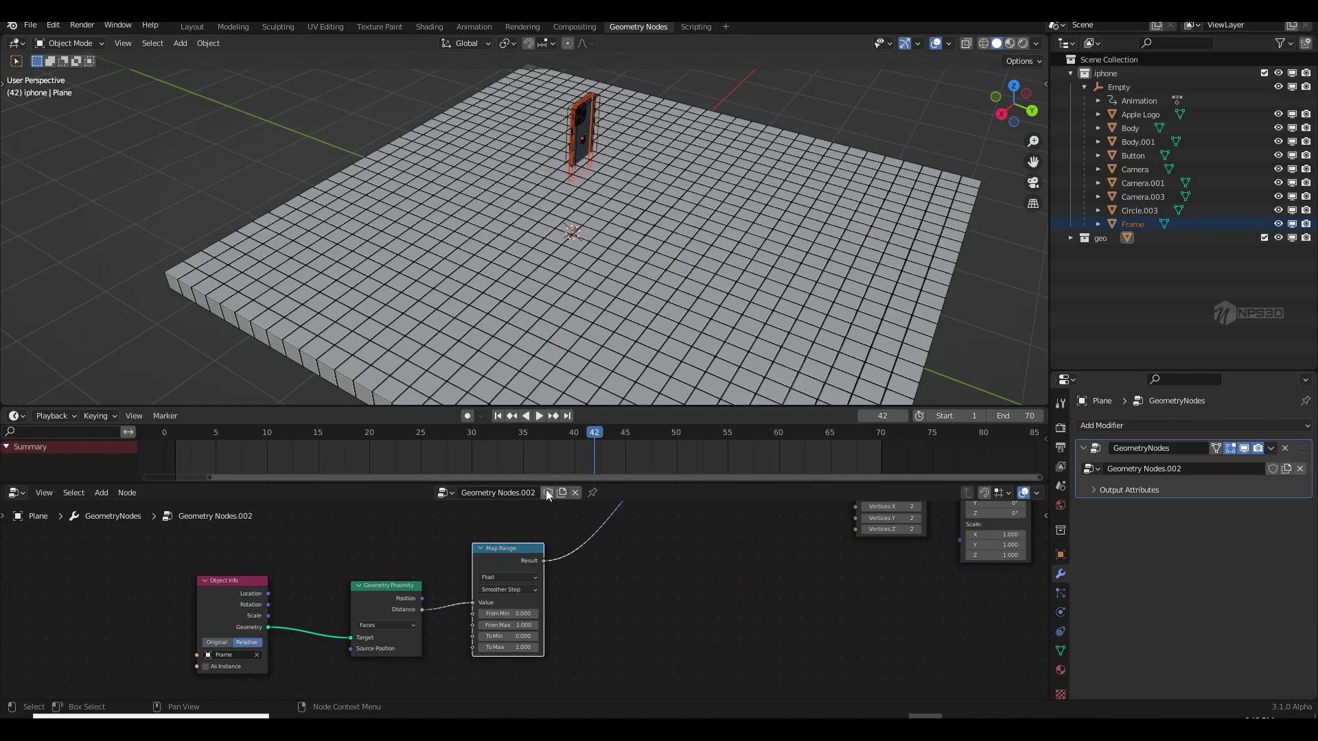
{"action": "left_click", "coordinate": [537, 416]}
{"action": "middle_click_drag", "start_coordinate": [565, 323], "coordinate": [525, 418]}
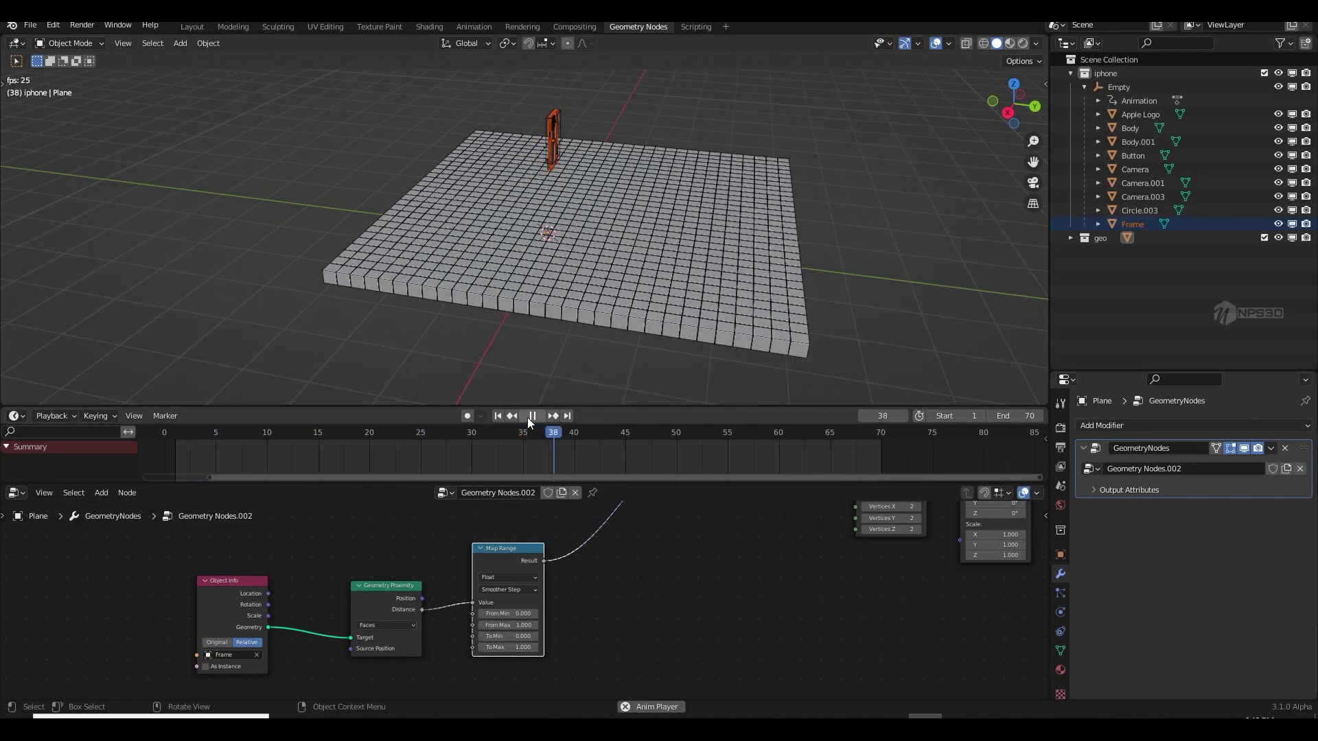
- Insert a Vector Math node on the link between Map Range and Set Position's Offset
{"action": "scroll", "coordinate": [575, 575], "scroll_direction": "down", "scroll_amount": 1}
{"action": "key", "text": "shift+a"}
{"action": "left_click", "coordinate": [550, 426]}
{"action": "type", "text": "vect"}
{"action": "left_click", "coordinate": [603, 464]}
{"action": "left_click", "coordinate": [614, 555]}
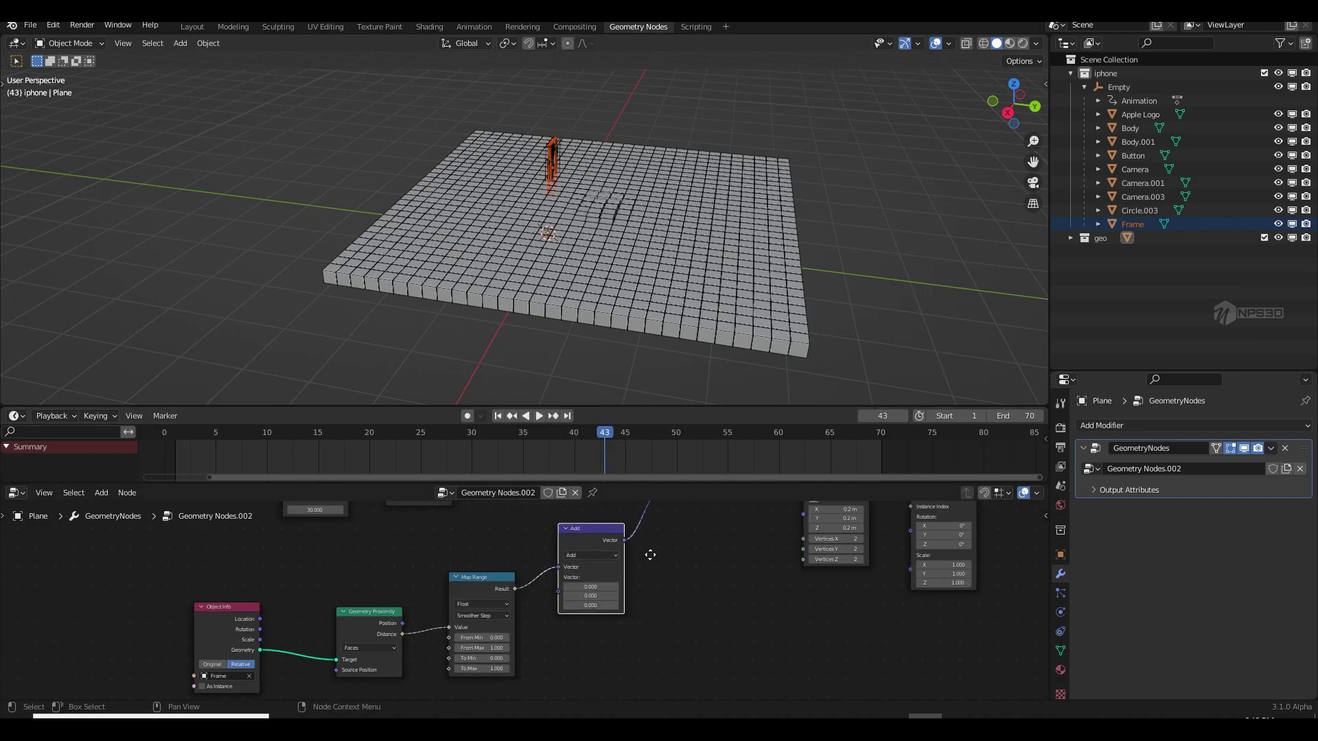
- Change the Vector Math operation to Multiply and set its Z factor to 0.9, leaving X and Y at 0
{"action": "scroll", "coordinate": [624, 564], "scroll_direction": "up", "scroll_amount": 3}
{"action": "left_click", "coordinate": [563, 566]}
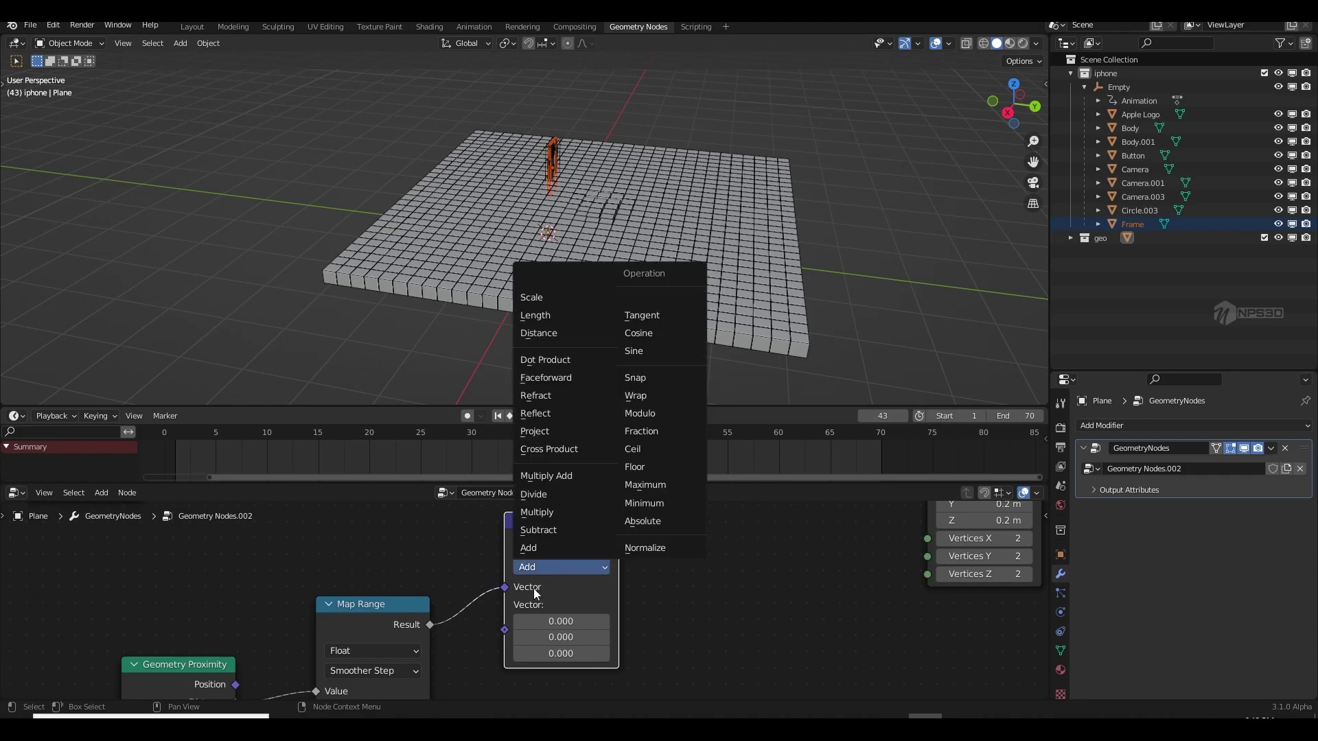
{"action": "left_click", "coordinate": [519, 570]}
{"action": "left_click", "coordinate": [550, 512]}
{"action": "middle_click_drag", "start_coordinate": [559, 637], "coordinate": [565, 601]}
{"action": "left_click_drag", "start_coordinate": [566, 618], "coordinate": [577, 618]}
- Set the Map Range node to From Min -0.05, From Max 1.49, To Min -0.23 and To Max 1.31
{"action": "middle_click_drag", "start_coordinate": [592, 244], "coordinate": [542, 378], "text": "shift"}
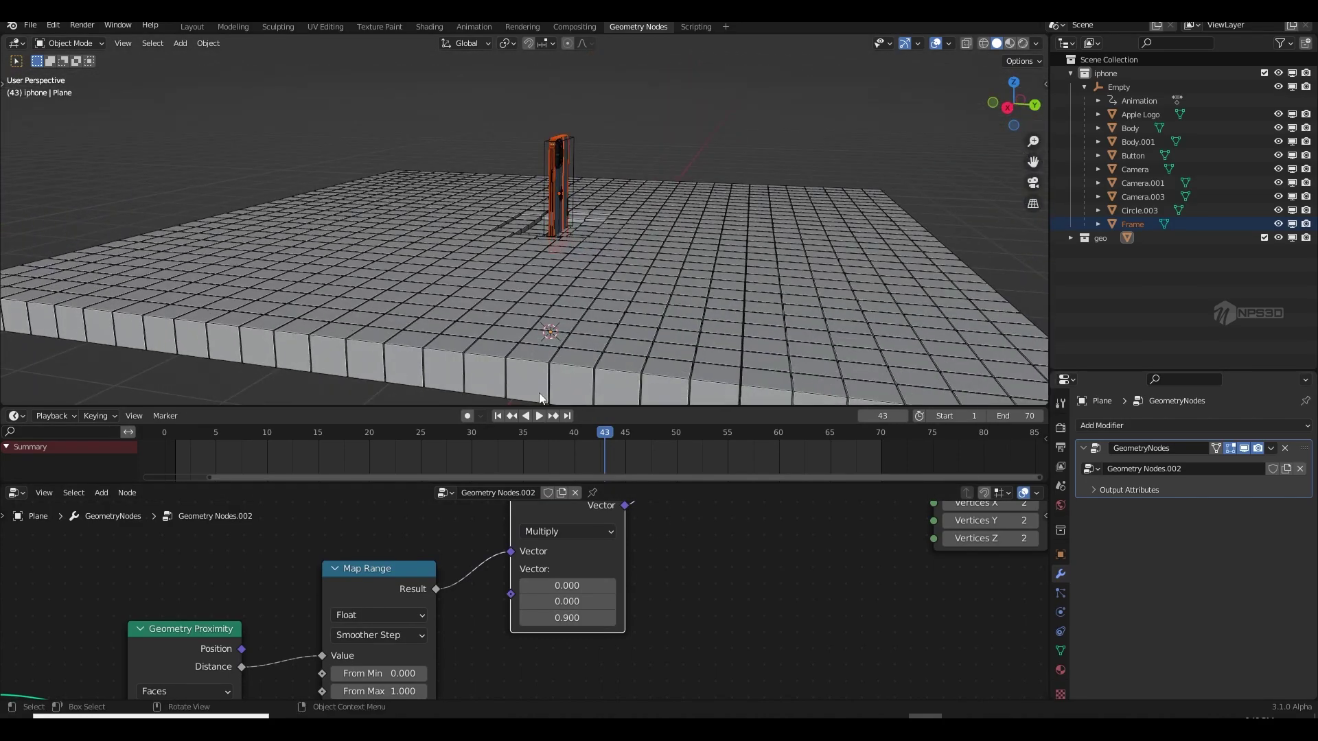
{"action": "middle_click_drag", "start_coordinate": [679, 585], "coordinate": [766, 516]}
{"action": "left_click_drag", "start_coordinate": [480, 658], "coordinate": [385, 641]}
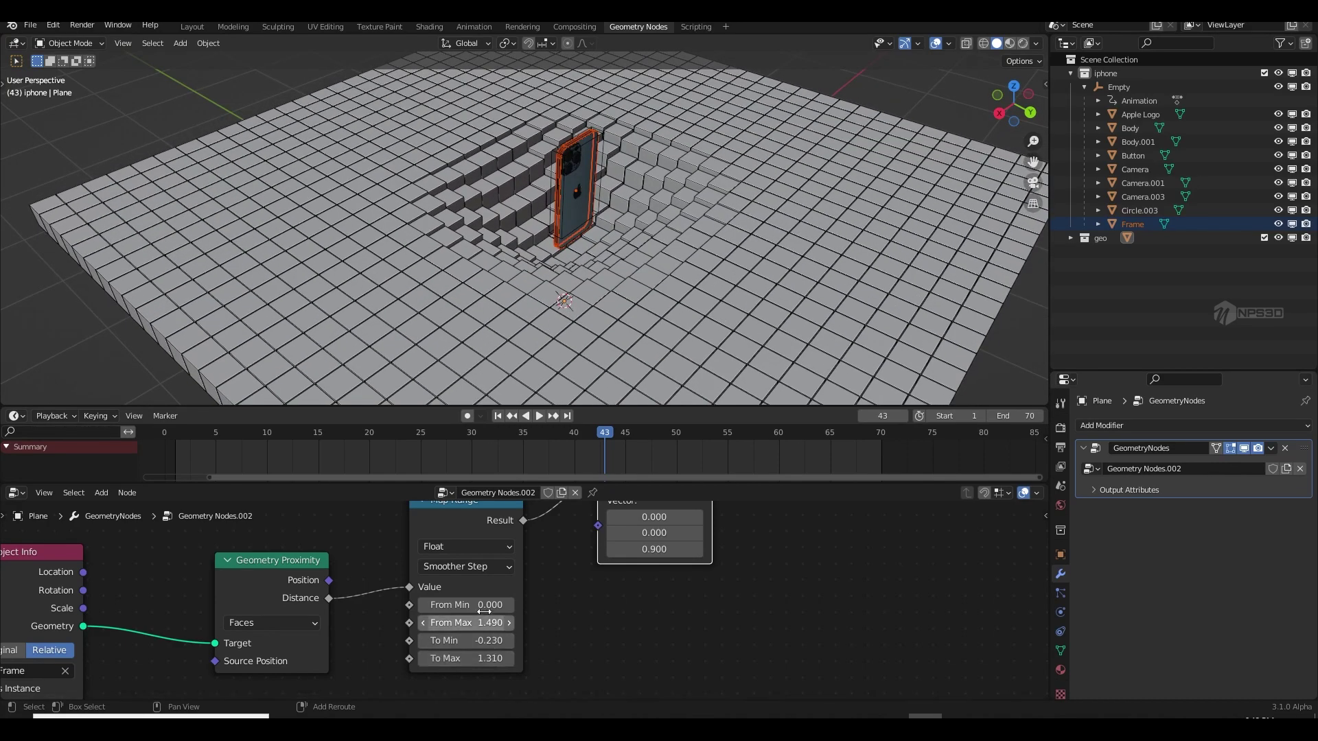
{"action": "mouse_move", "coordinate": [467, 604]}
{"action": "left_mouse_down"}
{"action": "mouse_move", "coordinate": [480, 605]}
{"action": "mouse_move", "coordinate": [453, 605]}
{"action": "left_mouse_up"}
- Play the animation from the first frame to check the softened dent, stop it, and save the file
{"action": "left_click", "coordinate": [497, 416]}
{"action": "left_click", "coordinate": [540, 417]}
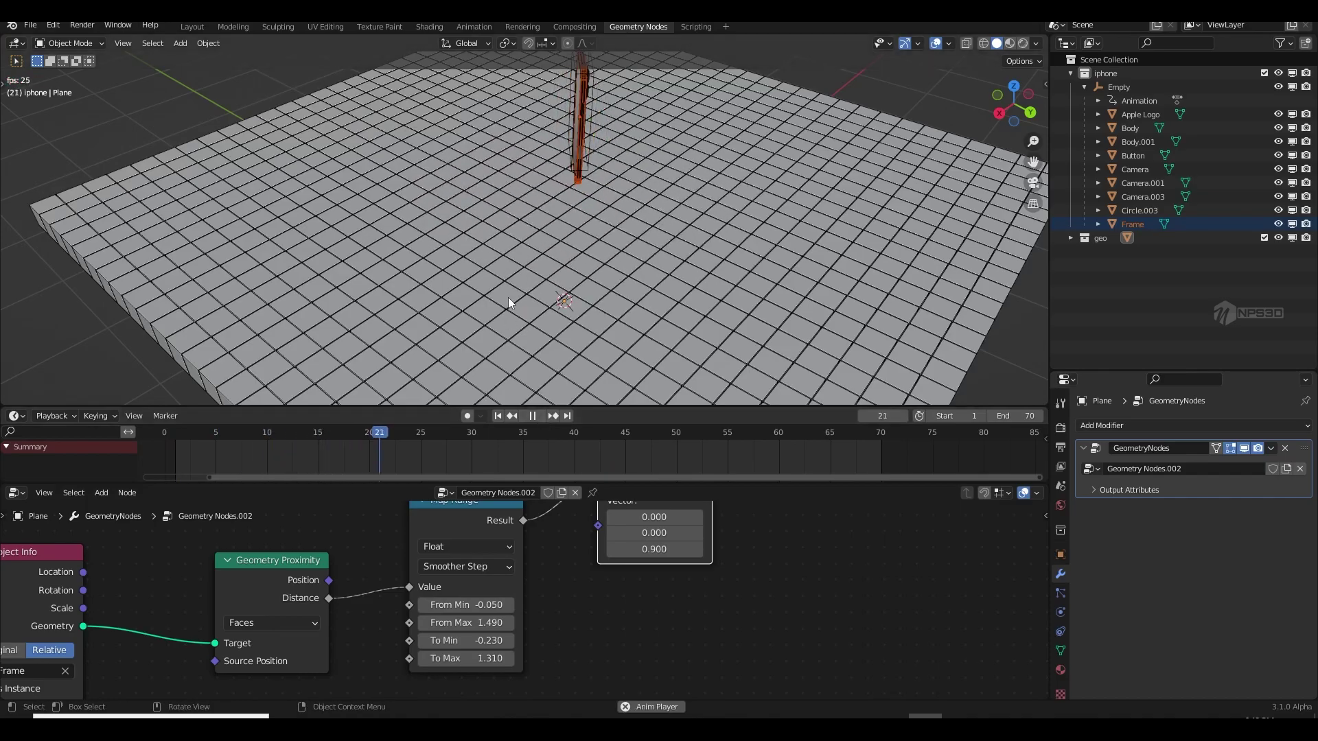
{"action": "middle_click_drag", "start_coordinate": [538, 297], "coordinate": [549, 385]}
{"action": "left_click", "coordinate": [533, 416]}
{"action": "key", "text": "ctrl+s"}
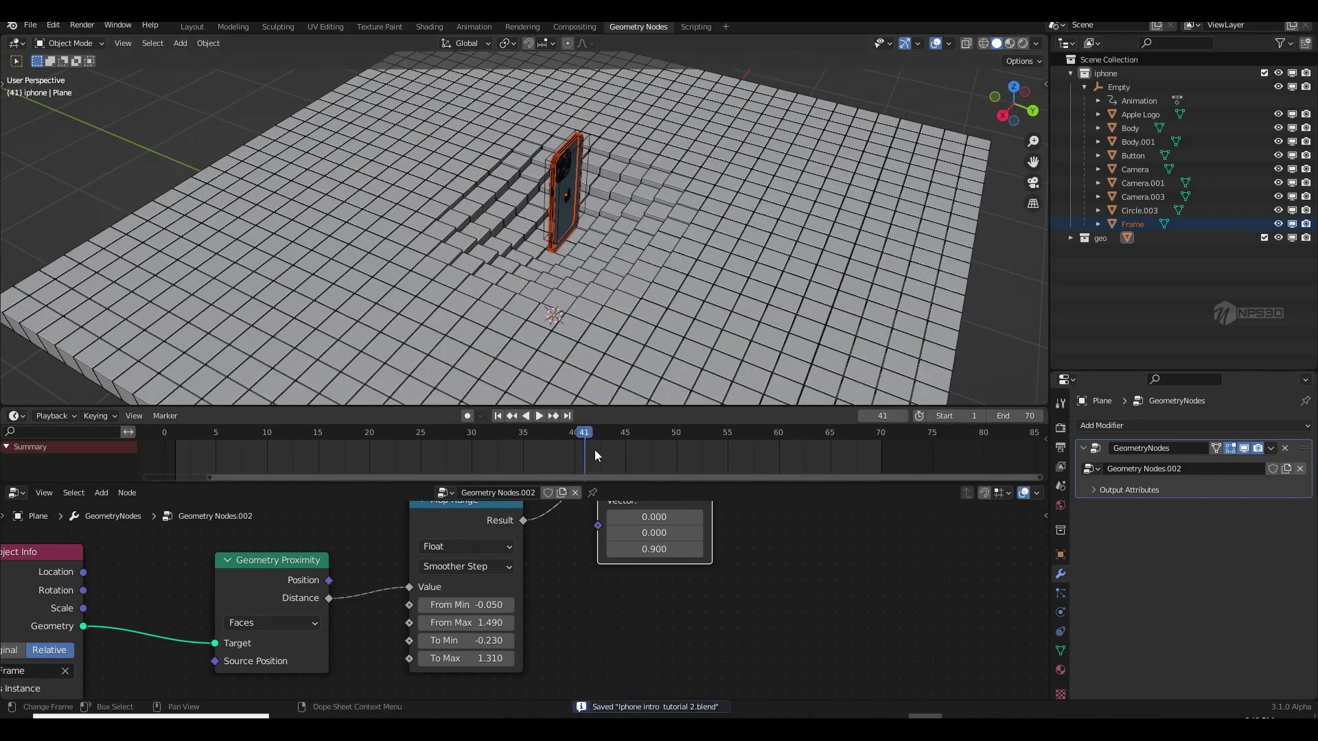
- Enlarge the 3D viewport, add a camera to the scene, and look through it
{"action": "left_click_drag", "start_coordinate": [622, 407], "coordinate": [623, 437]}
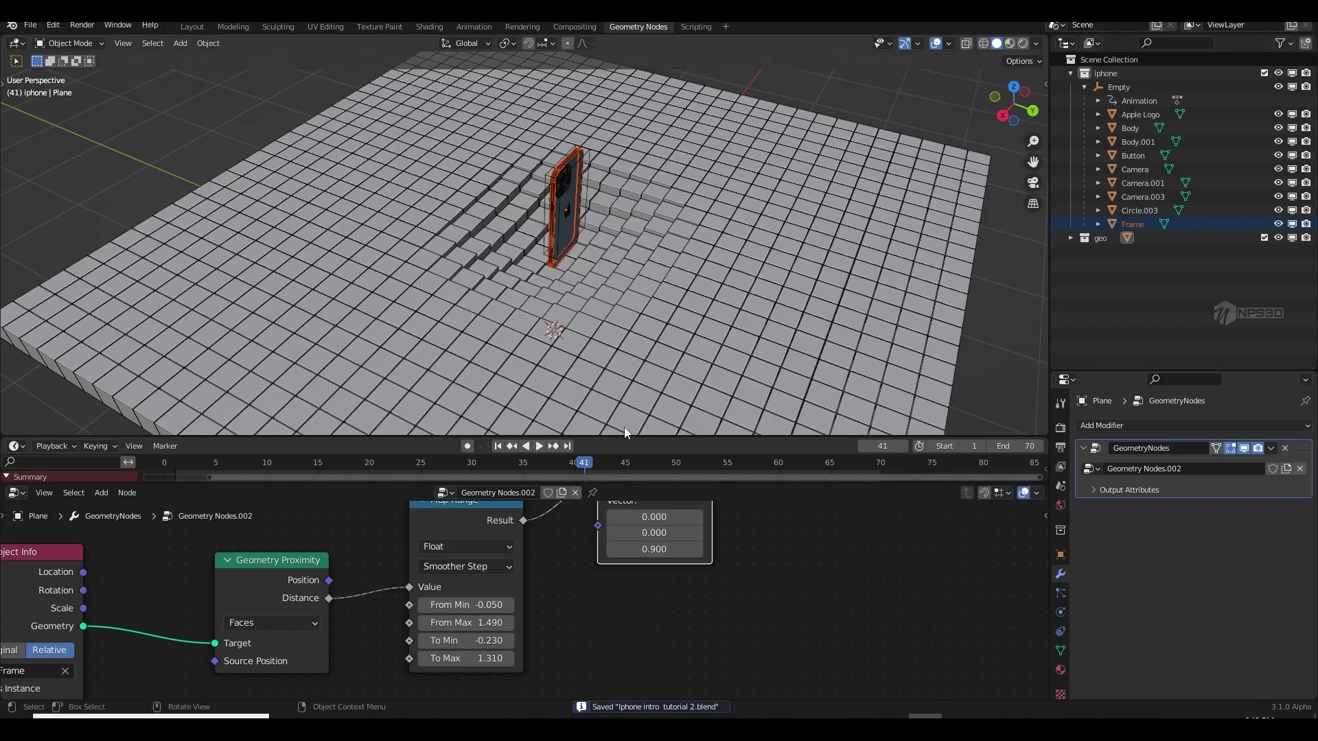
{"action": "scroll", "coordinate": [613, 295], "scroll_direction": "down", "scroll_amount": 4}
{"action": "key", "text": "shift+a"}
{"action": "mouse_move", "coordinate": [613, 295]}
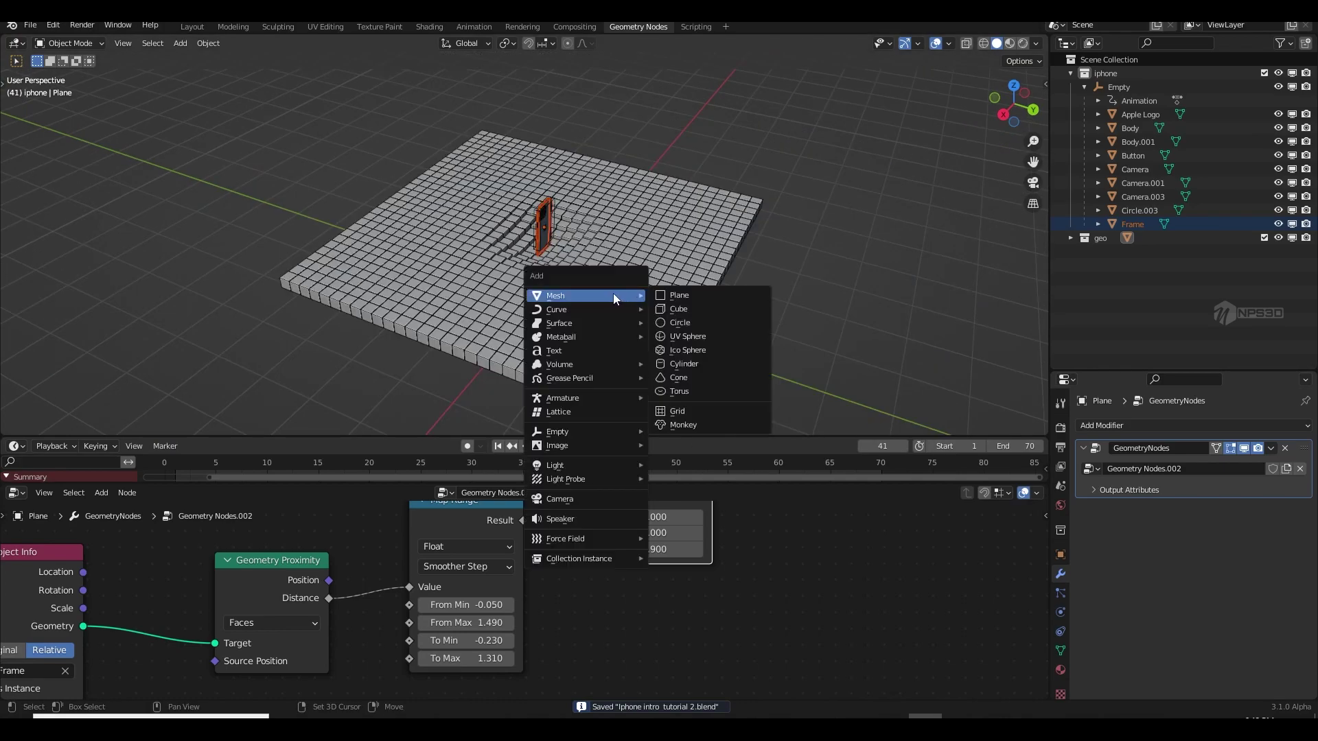
{"action": "left_click", "coordinate": [583, 499]}
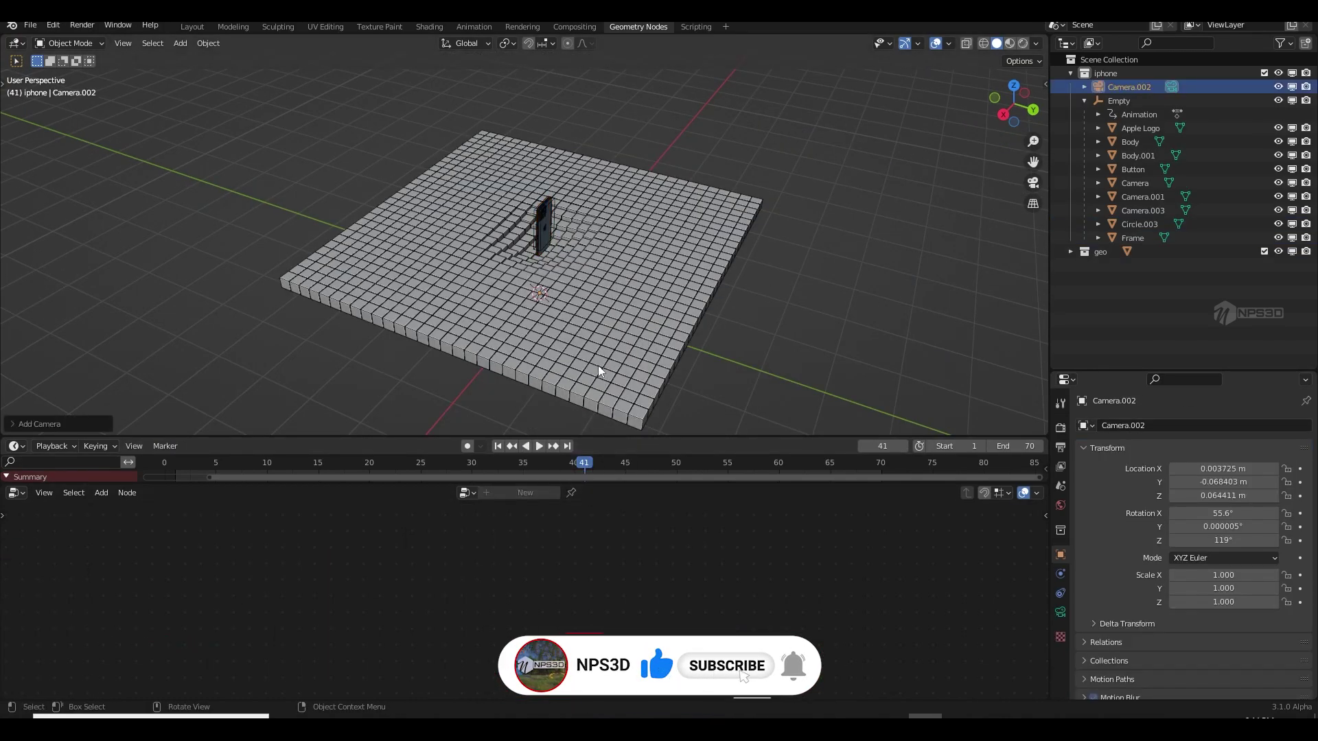
{"action": "key", "text": "ctrl+KP_0"}
- Lock the camera to the view and pull it back until the phone and grid are in frame
{"action": "key", "text": "n"}
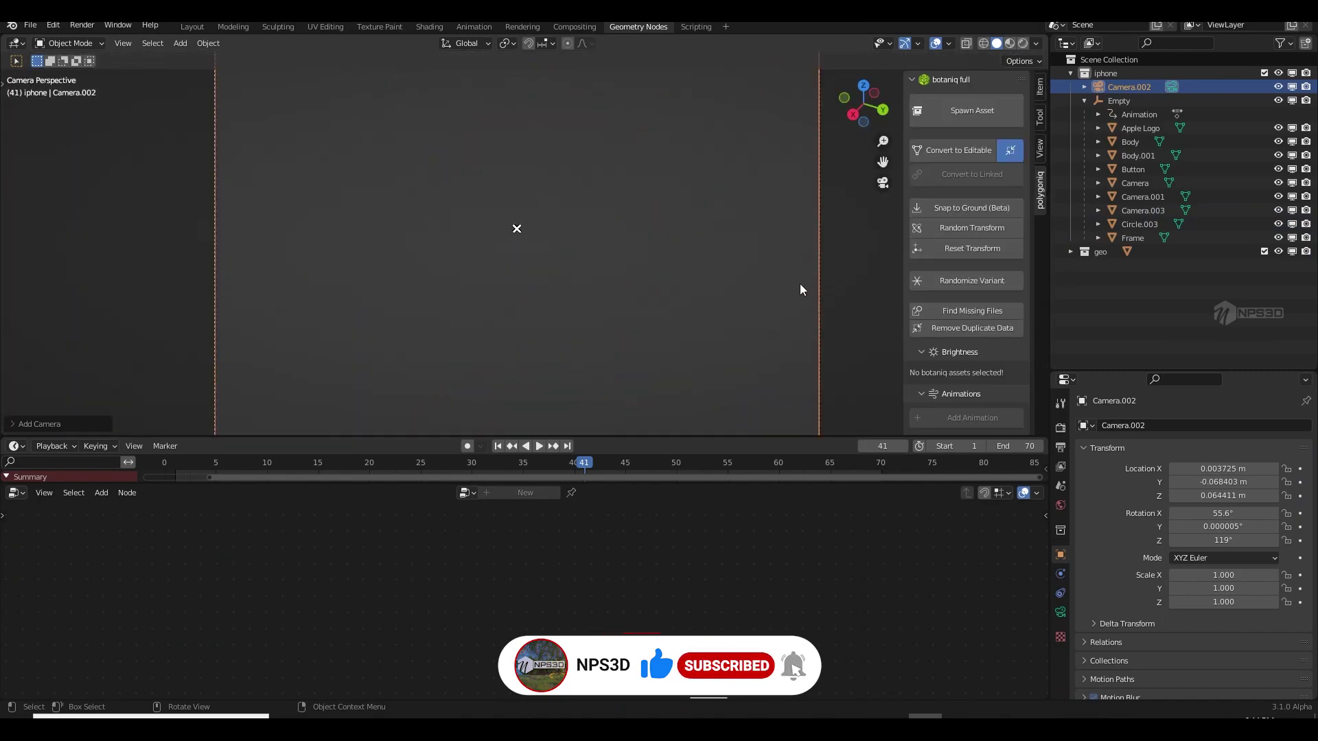
{"action": "left_click", "coordinate": [1039, 148]}
{"action": "left_click", "coordinate": [963, 251]}
{"action": "scroll", "coordinate": [694, 311], "scroll_direction": "down", "scroll_amount": 3}
{"action": "scroll", "coordinate": [666, 297], "scroll_direction": "down", "scroll_amount": 6}
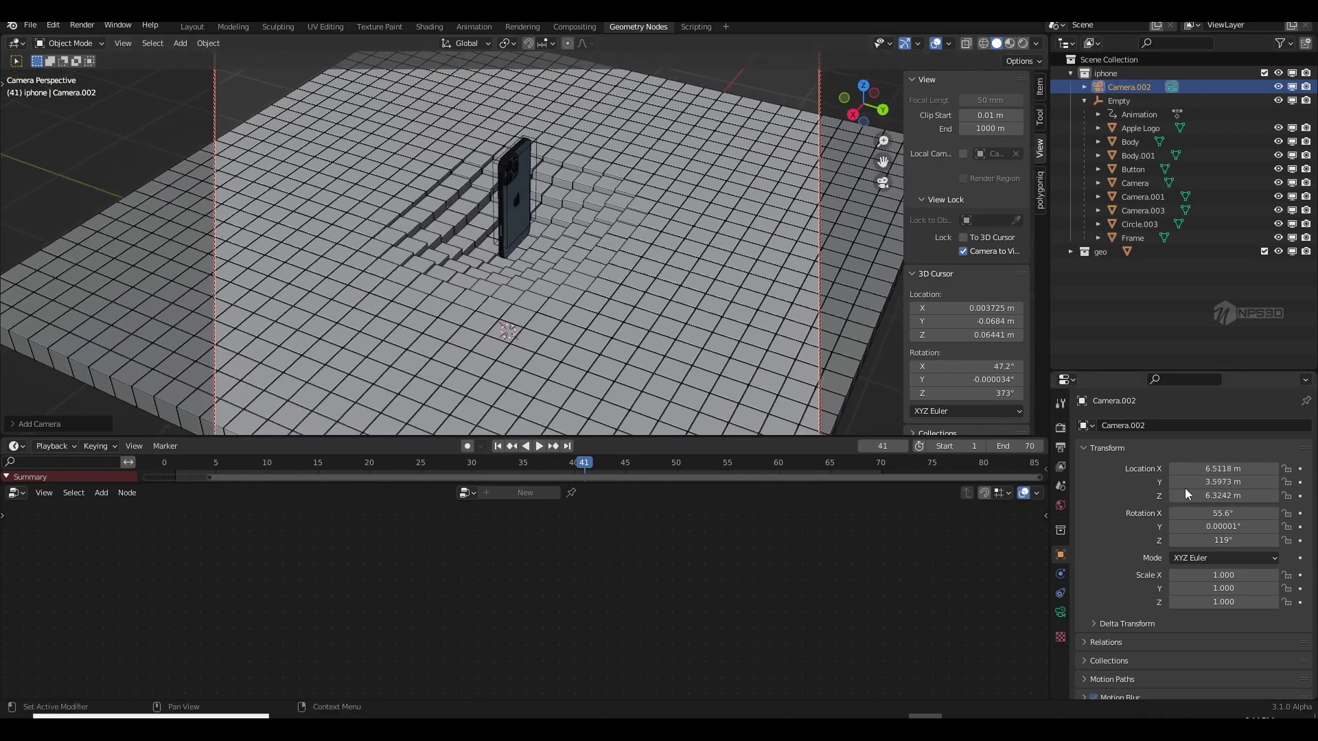
- Set the new camera's focal length to 200 mm
{"action": "left_click", "coordinate": [1060, 612]}
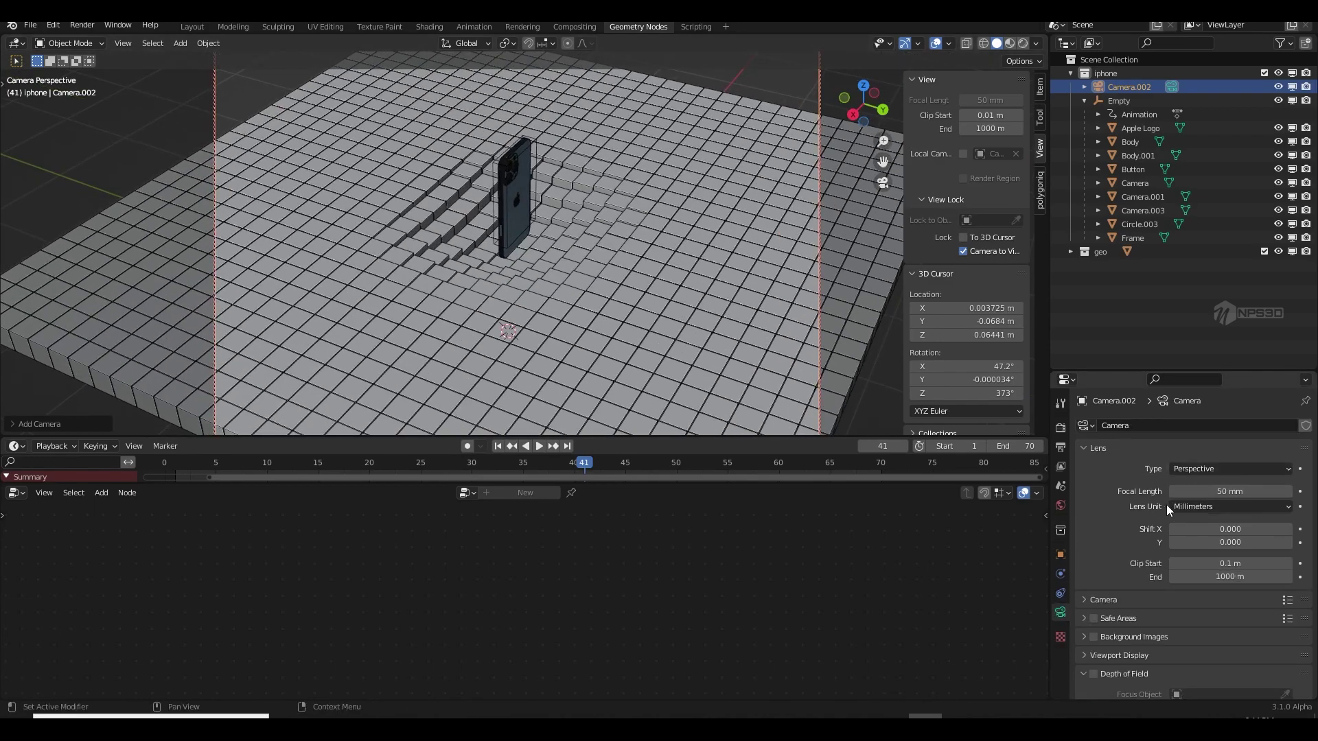
{"action": "left_click", "coordinate": [1216, 491]}
{"action": "type", "text": "20"}
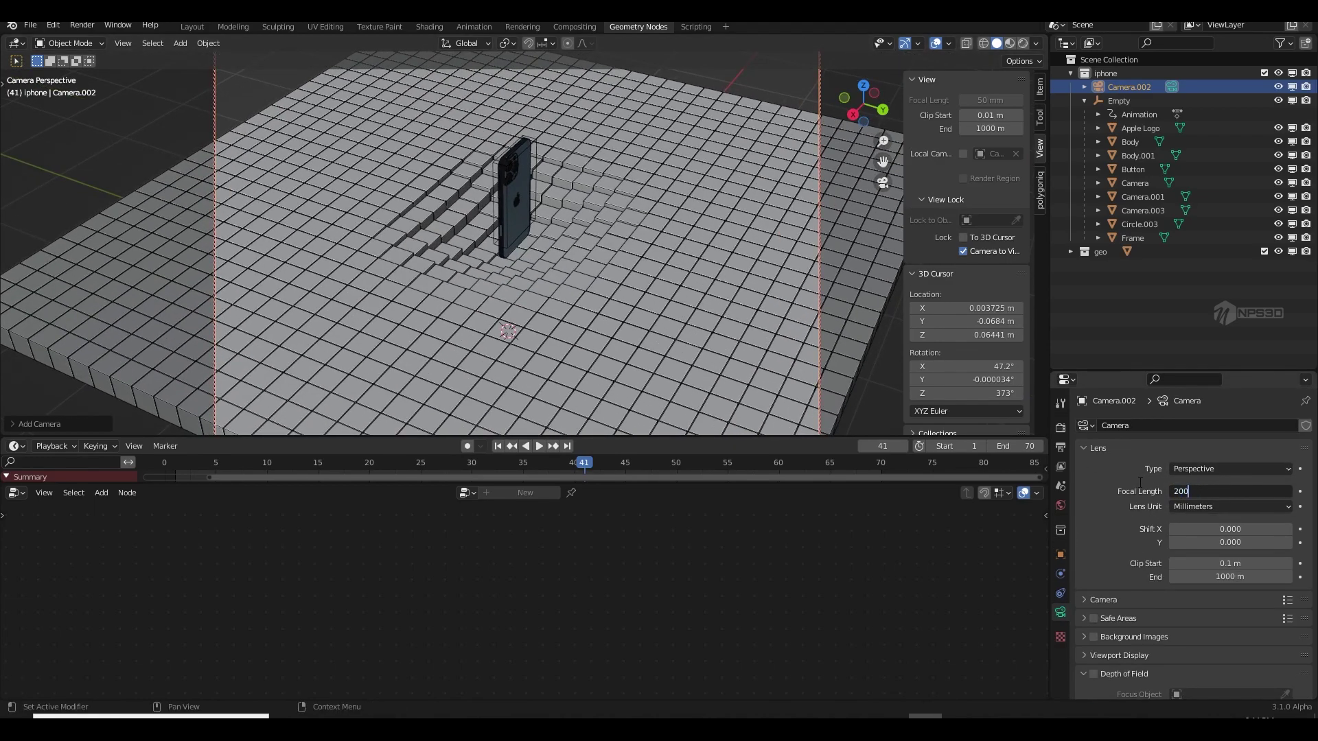
{"action": "type", "text": "0"}
{"action": "key", "text": "Return"}
- Pull the camera back to reframe the phone and surrounding cubes, and hide the viewport sidebar
{"action": "scroll", "coordinate": [788, 357], "scroll_direction": "down", "scroll_amount": 3}
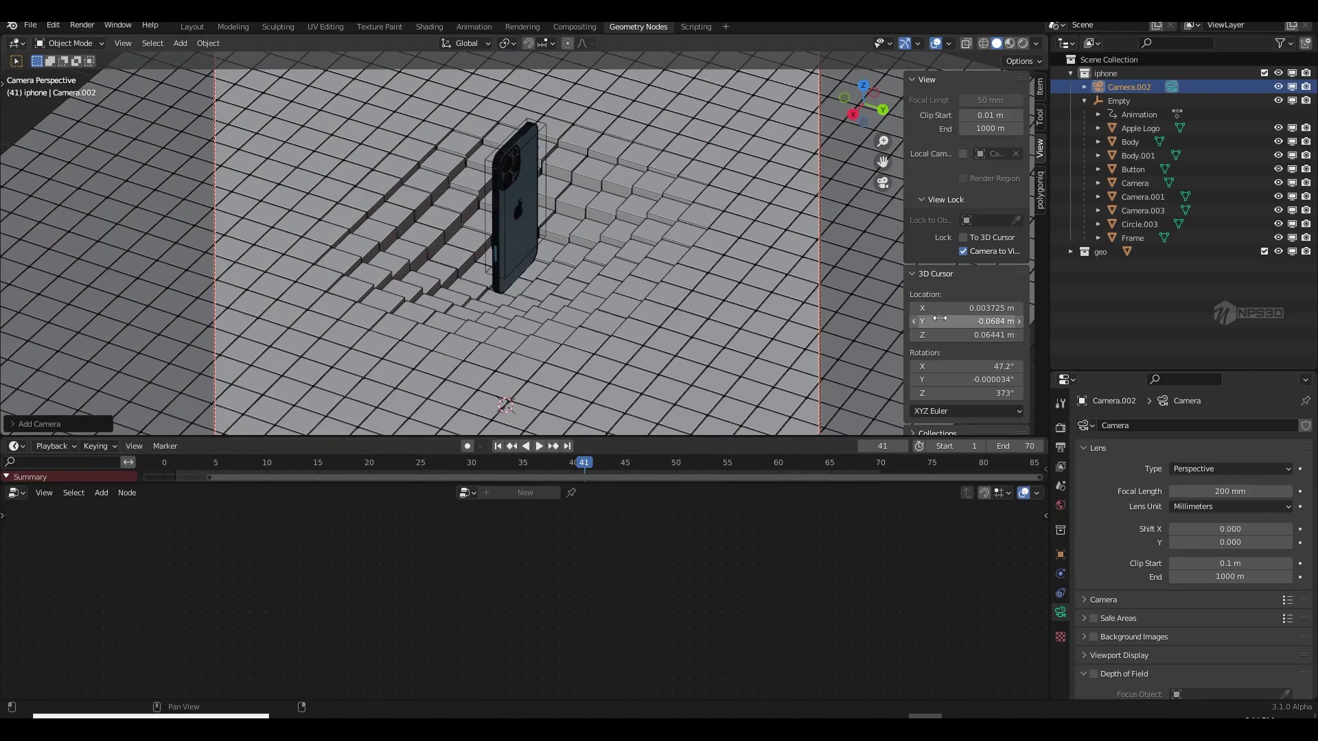
{"action": "left_click", "coordinate": [963, 251]}
{"action": "key", "text": "n"}
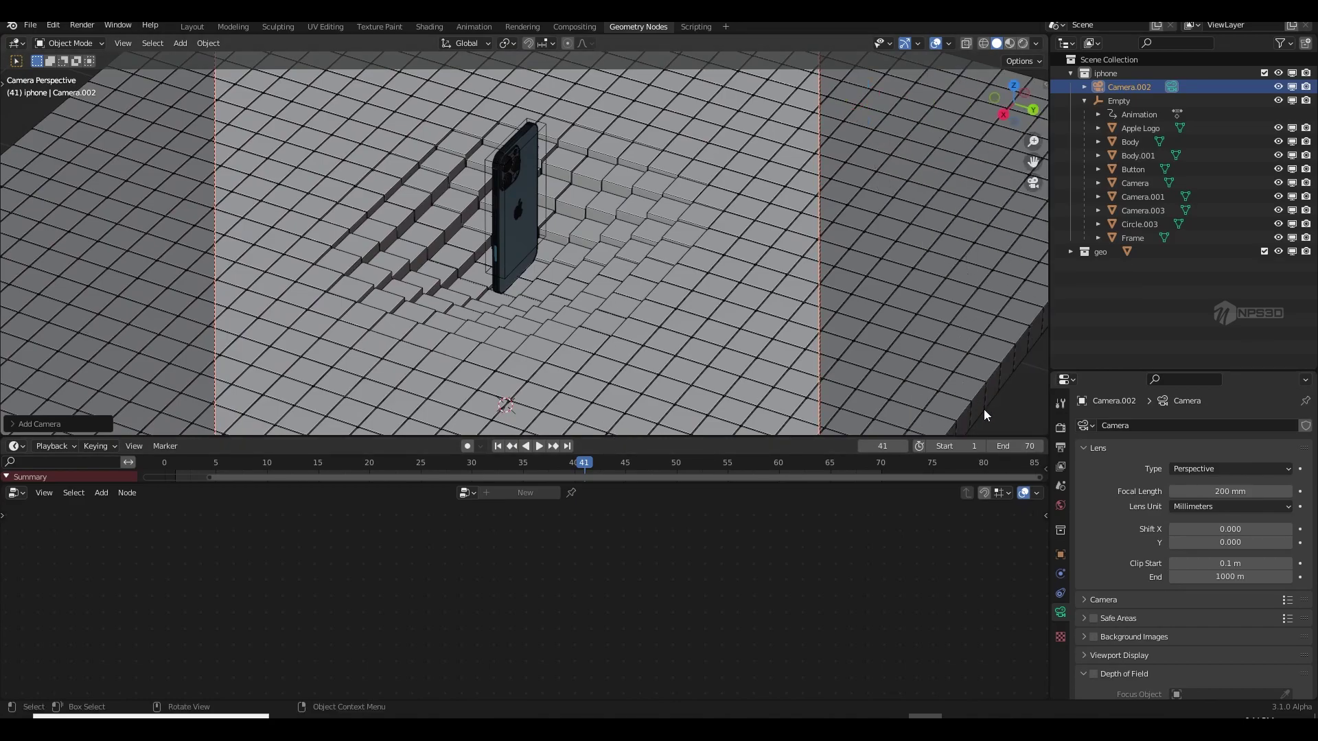
- Split the 3D viewport into two side-by-side views and give them more height by shrinking the timeline
{"action": "left_click_drag", "start_coordinate": [1044, 433], "coordinate": [515, 385]}
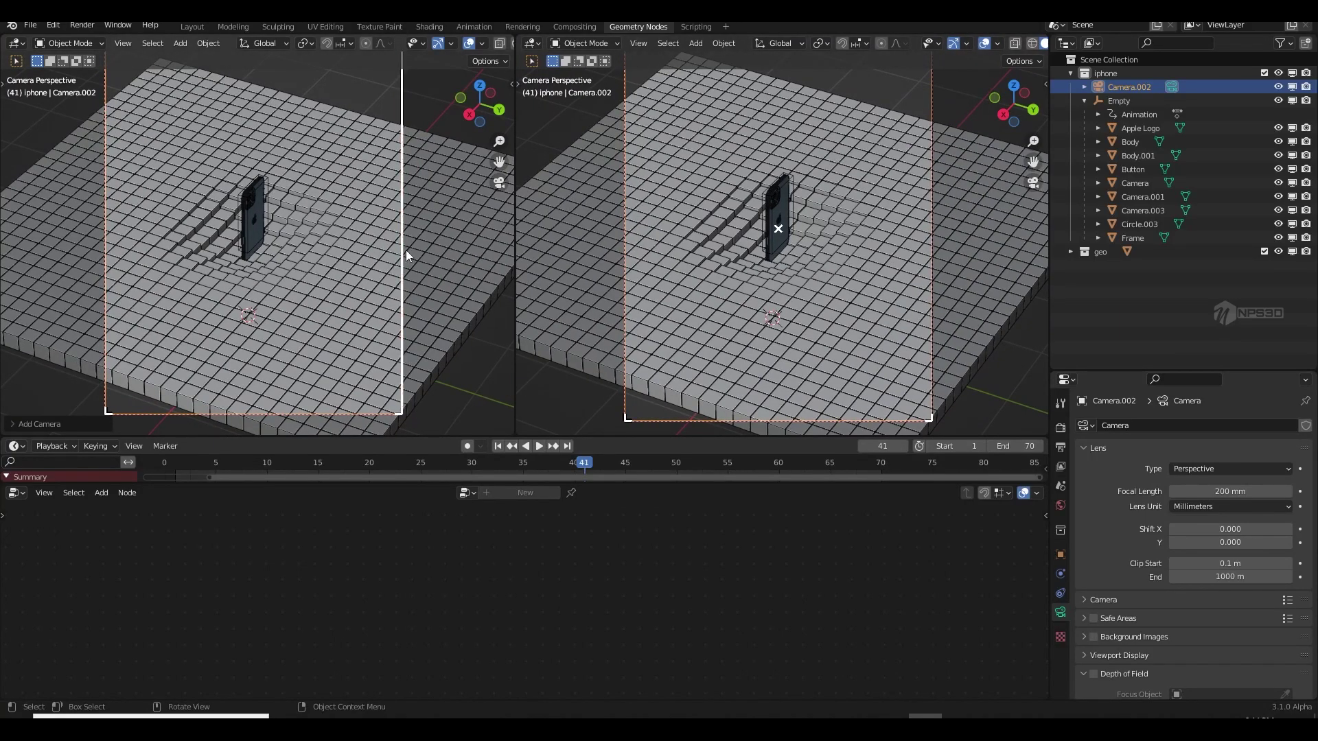
{"action": "left_click_drag", "start_coordinate": [487, 438], "coordinate": [487, 445]}
{"action": "left_click_drag", "start_coordinate": [488, 484], "coordinate": [491, 512]}
{"action": "mouse_move", "coordinate": [491, 454]}
{"action": "left_mouse_down"}
{"action": "mouse_move", "coordinate": [491, 481]}
{"action": "mouse_move", "coordinate": [485, 471]}
{"action": "left_mouse_up"}
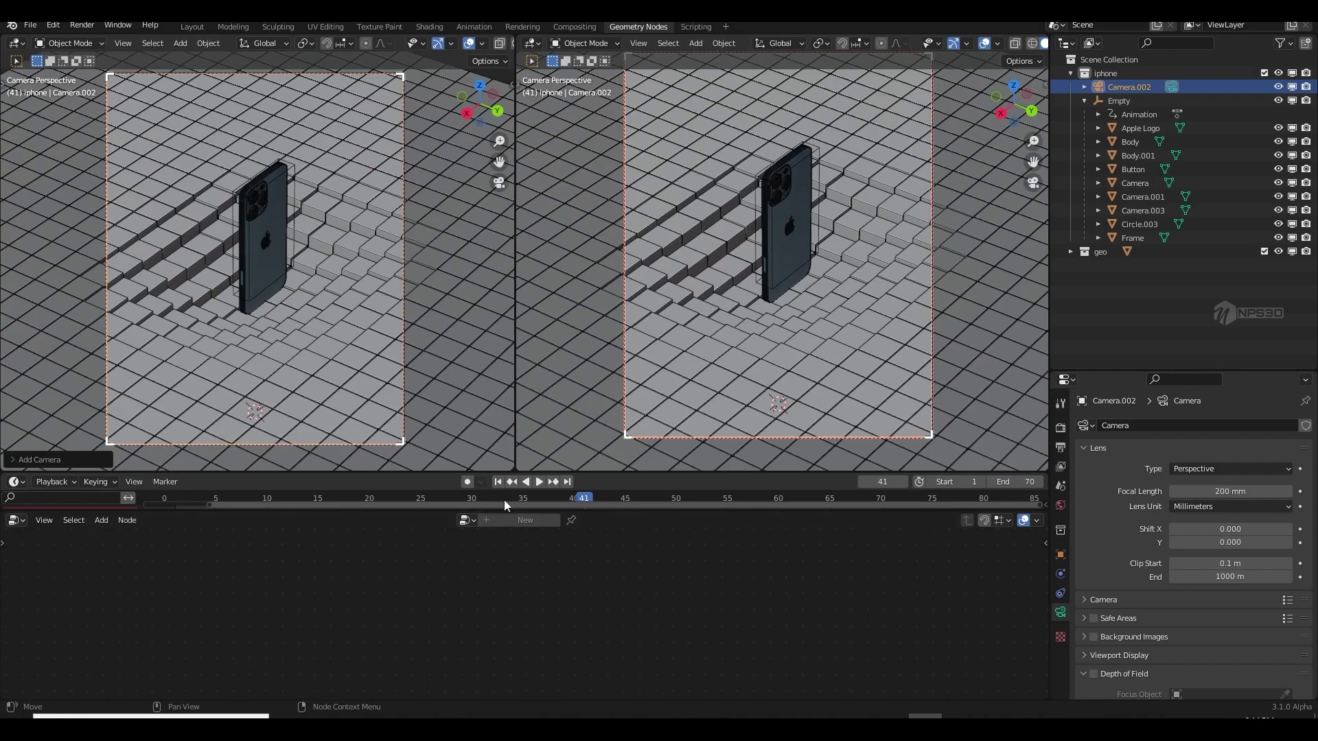
- Play the animation through the camera, stop it, and open the camera's Focal Length for editing
{"action": "key", "text": "space"}
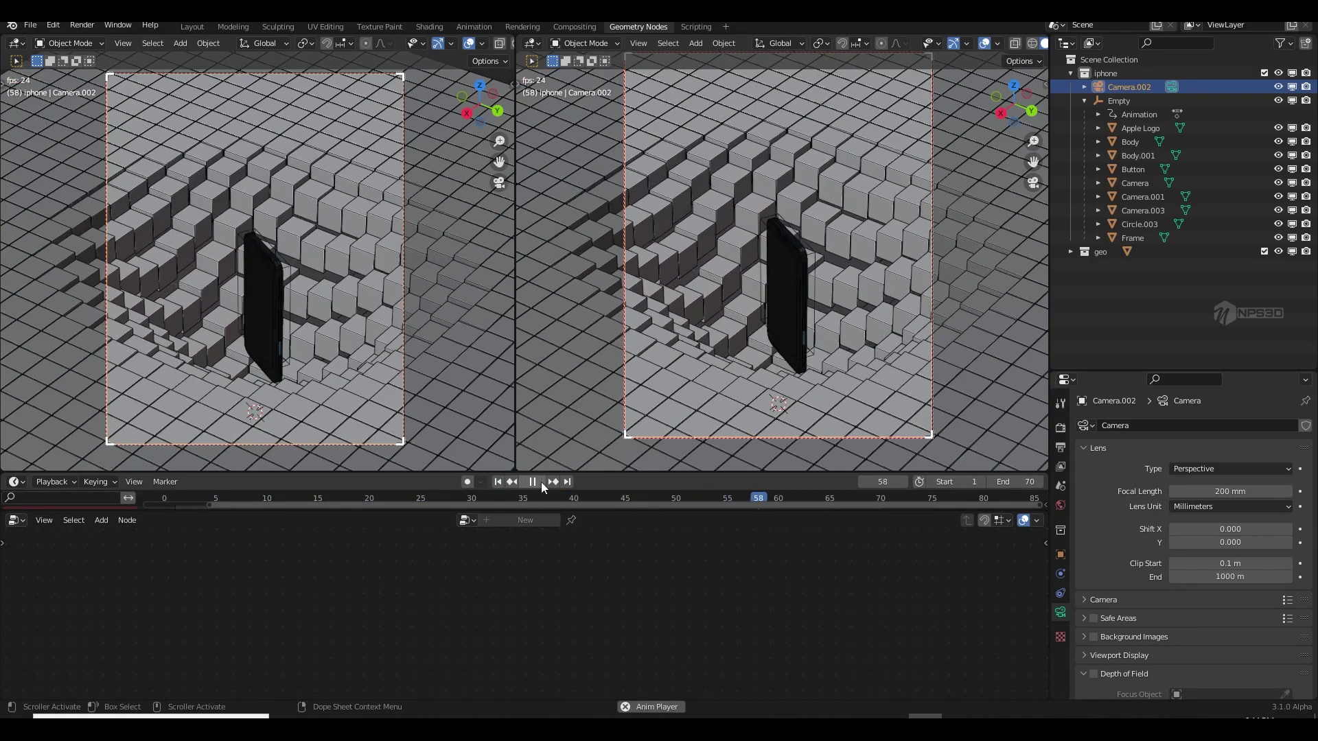
{"action": "left_click", "coordinate": [541, 482]}
{"action": "left_click", "coordinate": [1228, 491]}
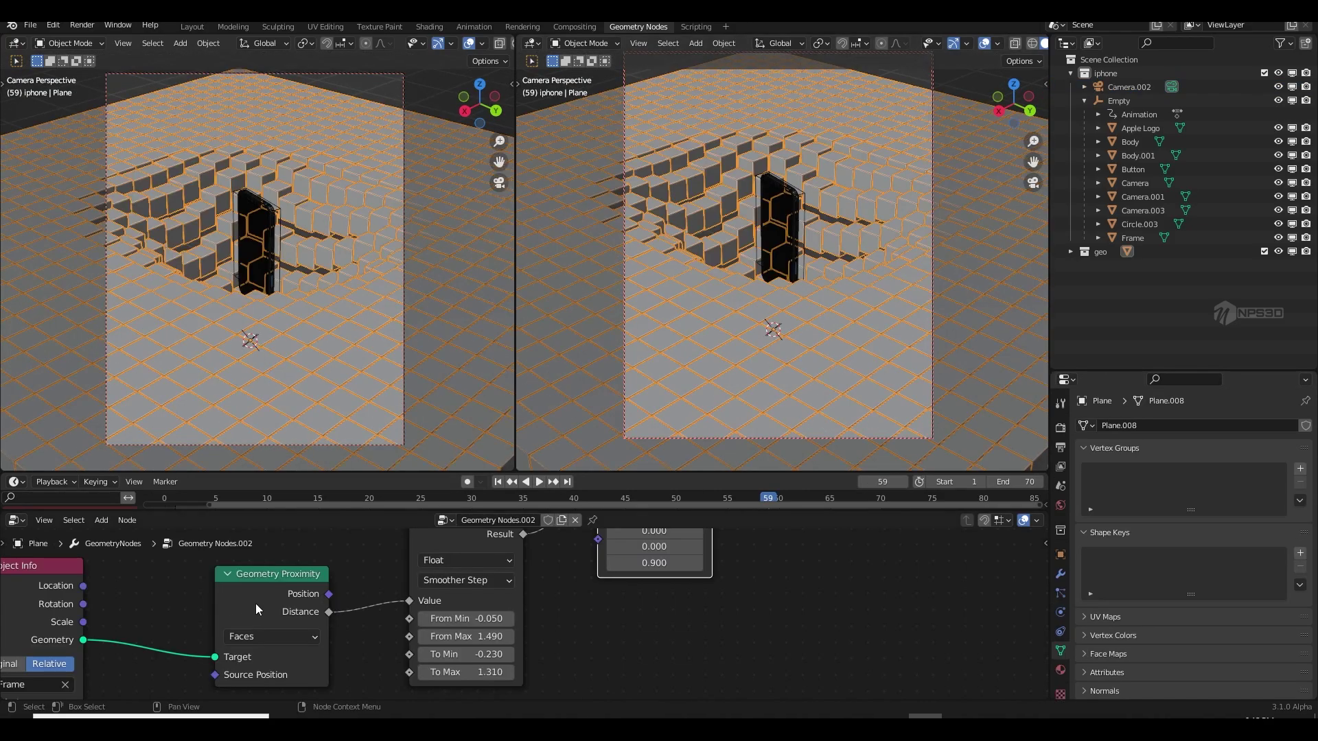
- Set the Value node driving the Grid's size to 9 and raise the one driving its vertex counts to close the gaps
{"action": "middle_click_drag", "start_coordinate": [200, 589], "coordinate": [506, 664]}
{"action": "scroll", "coordinate": [411, 584], "scroll_direction": "down", "scroll_amount": 5}
{"action": "scroll", "coordinate": [485, 632], "scroll_direction": "down", "scroll_amount": 5}
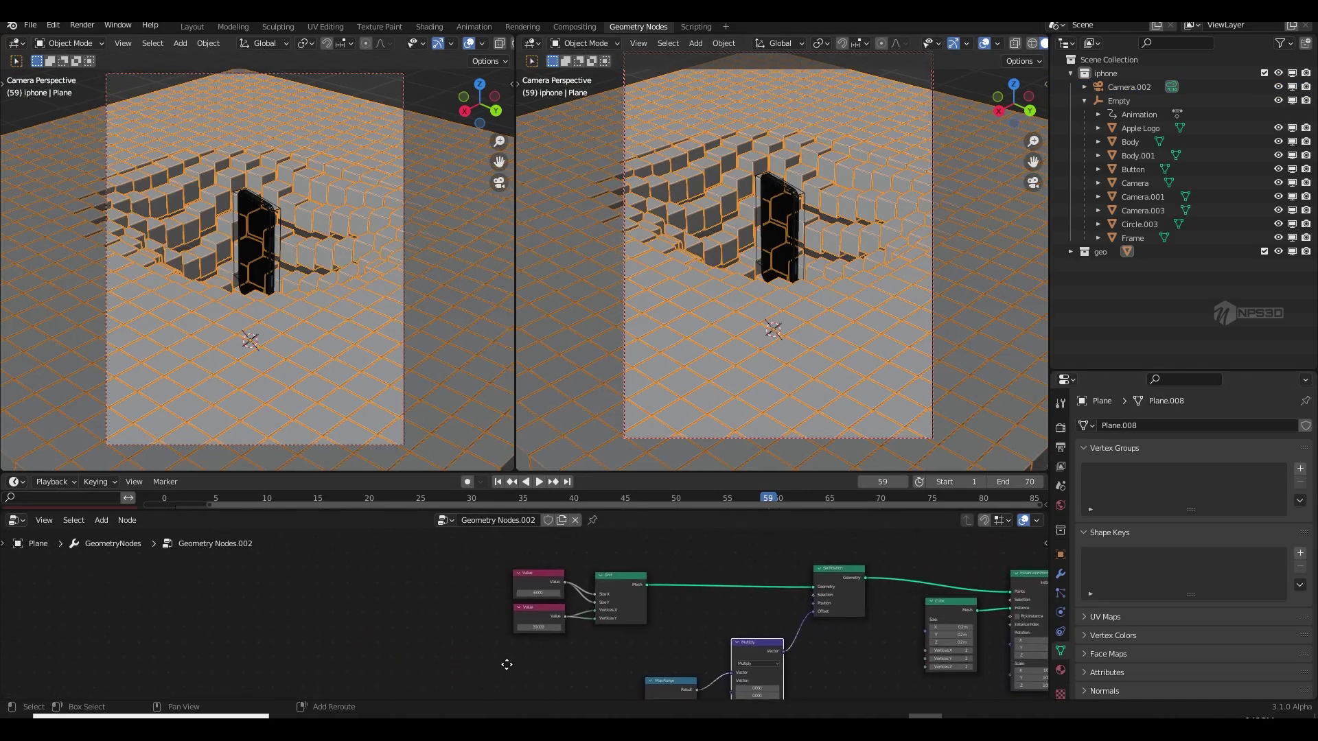
{"action": "scroll", "coordinate": [532, 639], "scroll_direction": "up", "scroll_amount": 3}
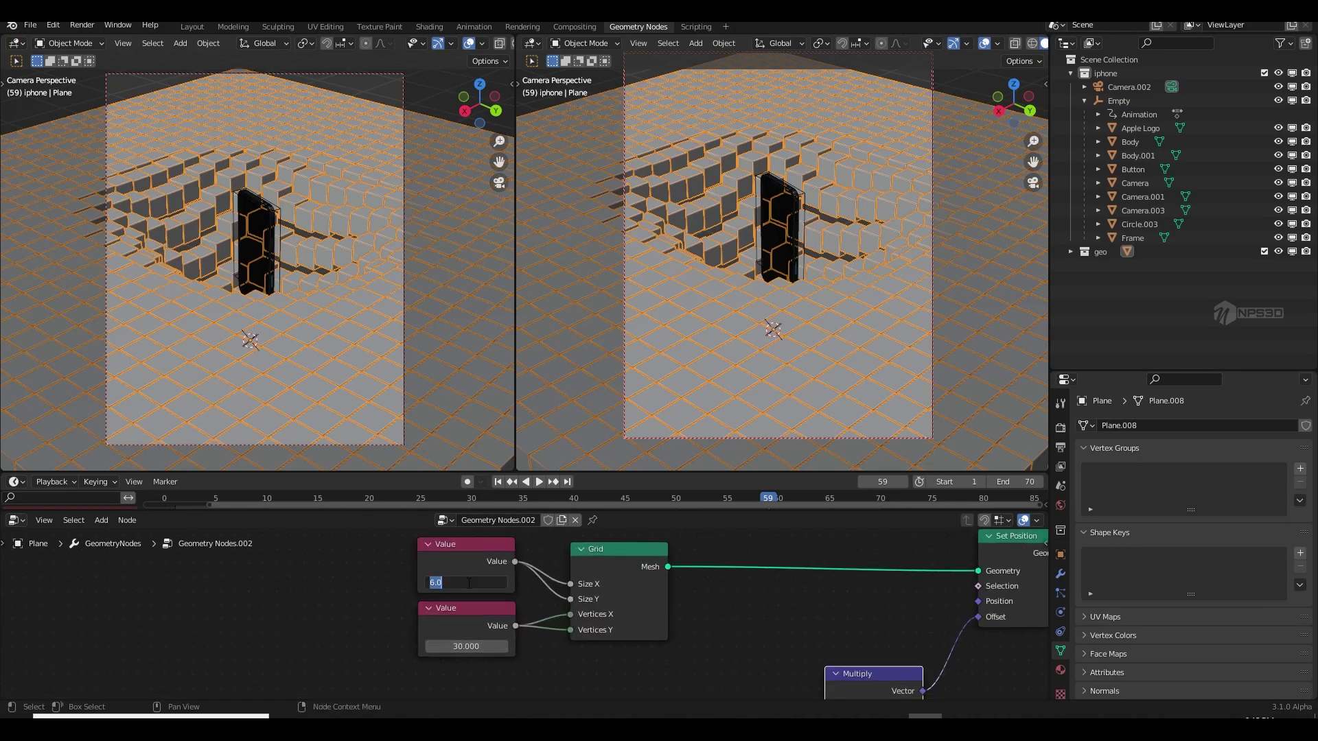
{"action": "type", "text": "8"}
{"action": "key", "text": "Return"}
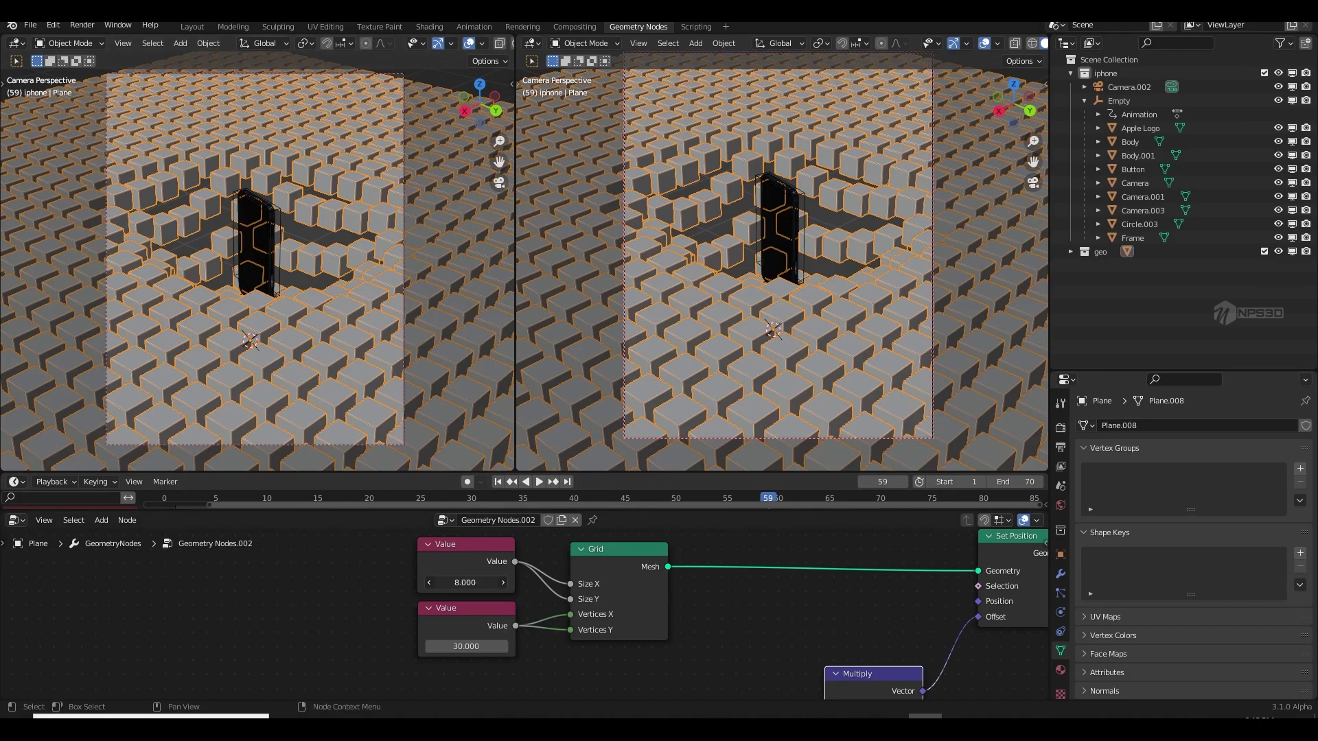
{"action": "type", "text": "9"}
{"action": "key", "text": "Return"}
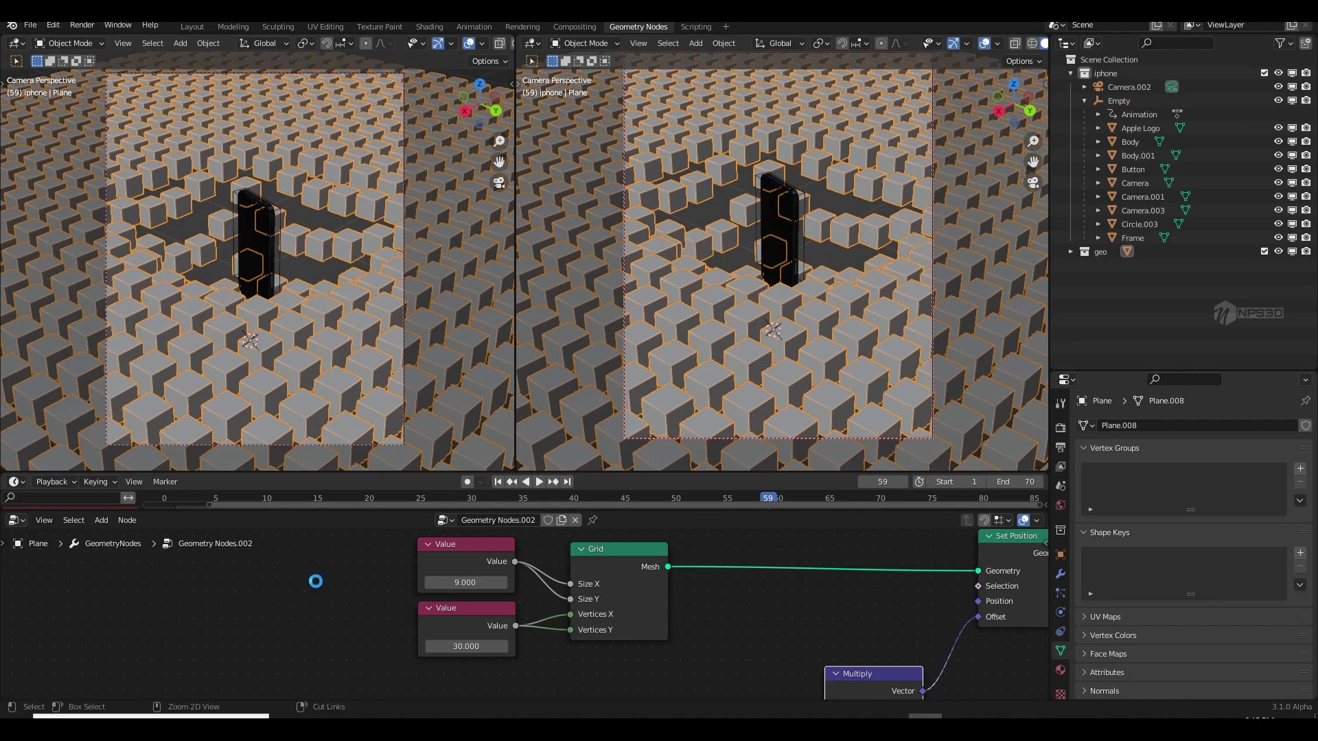
{"action": "left_click_drag", "start_coordinate": [466, 646], "coordinate": [549, 645]}
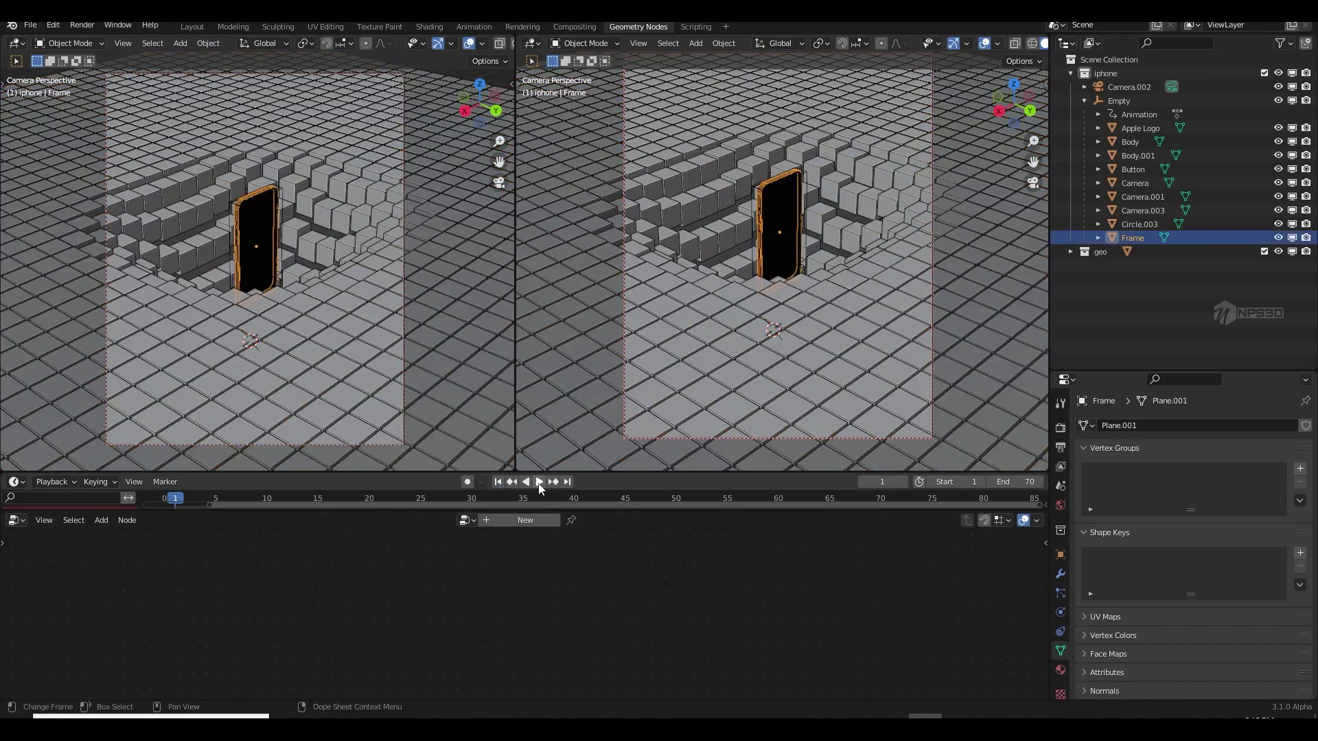
- Play the animation from frame 1 to check the enlarged grid, and save the file
{"action": "left_click", "coordinate": [539, 483]}
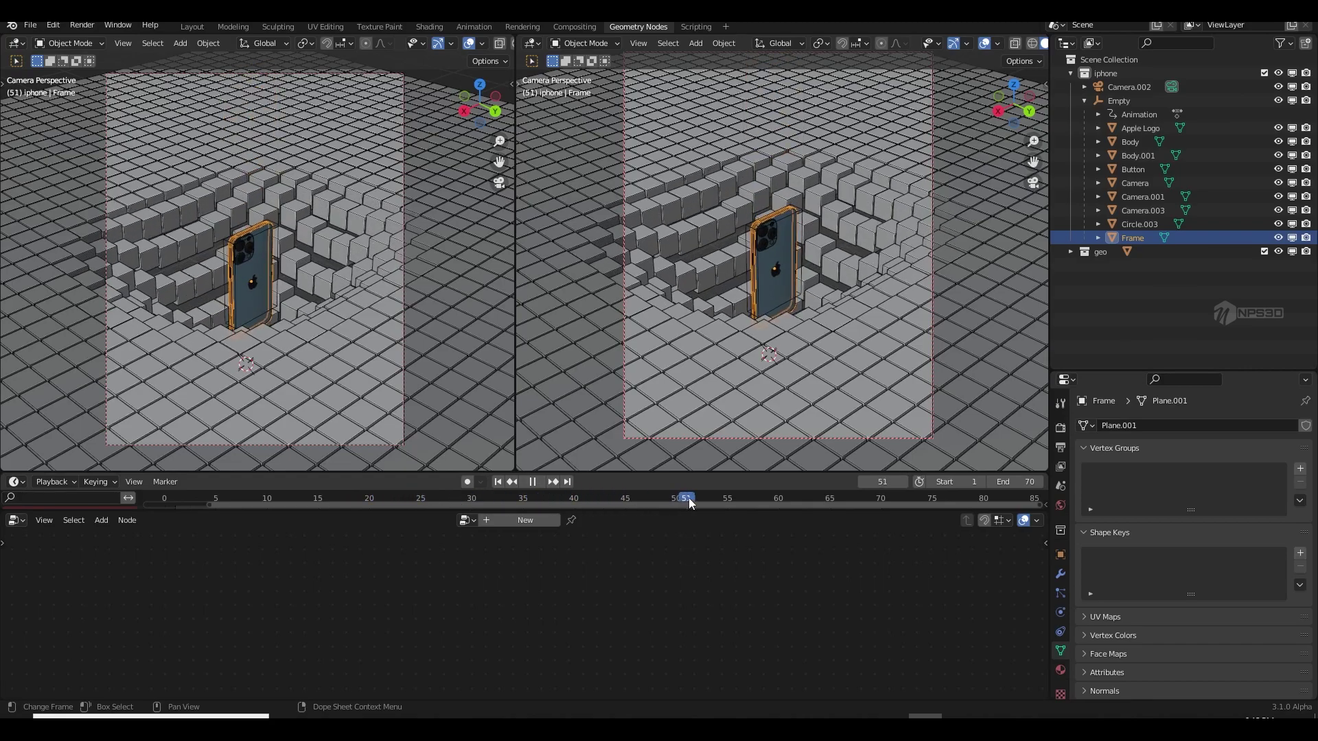
{"action": "key", "text": "ctrl+s"}
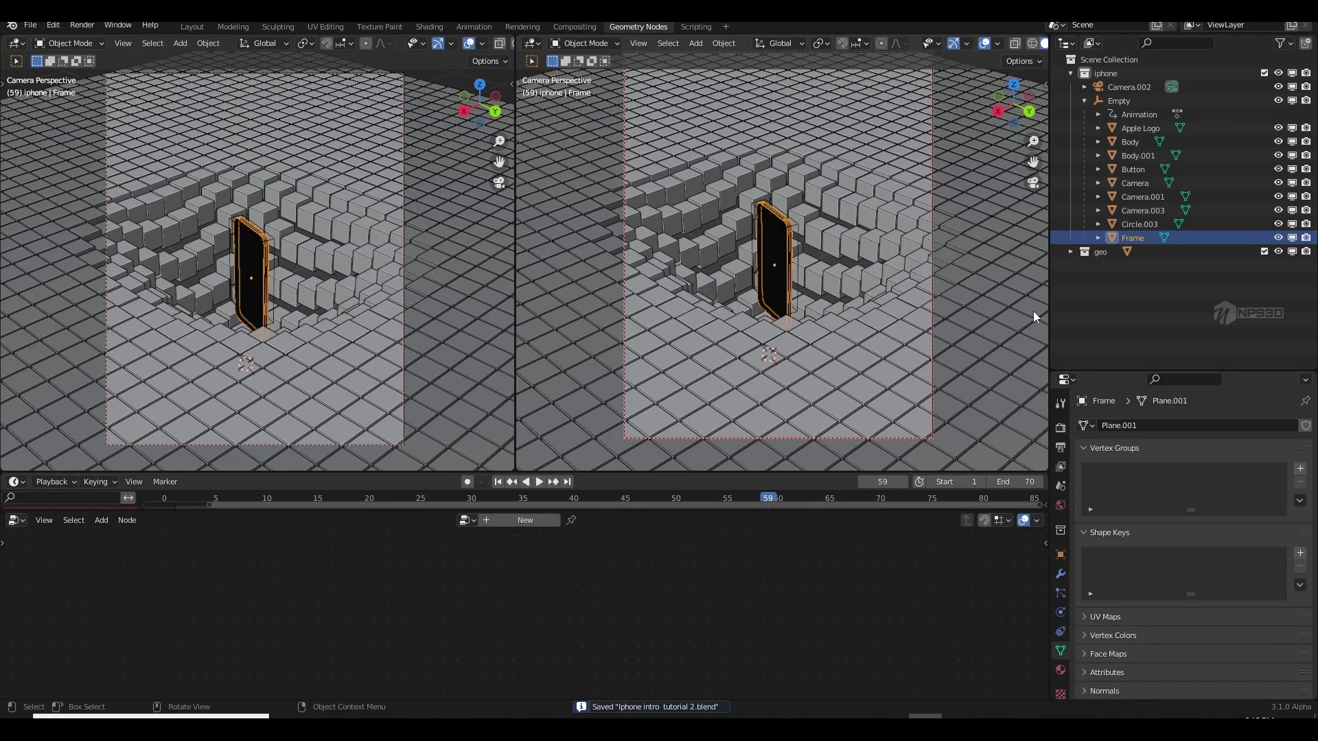
- Orbit the second viewport out of the camera view, widen the camera viewport, and switch it to Rendered shading
{"action": "key", "text": "n"}
{"action": "key", "text": "n"}
{"action": "scroll", "coordinate": [927, 268], "scroll_direction": "down", "scroll_amount": 2}
{"action": "middle_click_drag", "start_coordinate": [907, 254], "coordinate": [940, 263]}
{"action": "key", "text": "shift+a"}
{"action": "left_click_drag", "start_coordinate": [1086, 383], "coordinate": [1086, 372]}
{"action": "left_click_drag", "start_coordinate": [516, 70], "coordinate": [569, 71]}
{"action": "left_click", "coordinate": [556, 42]}
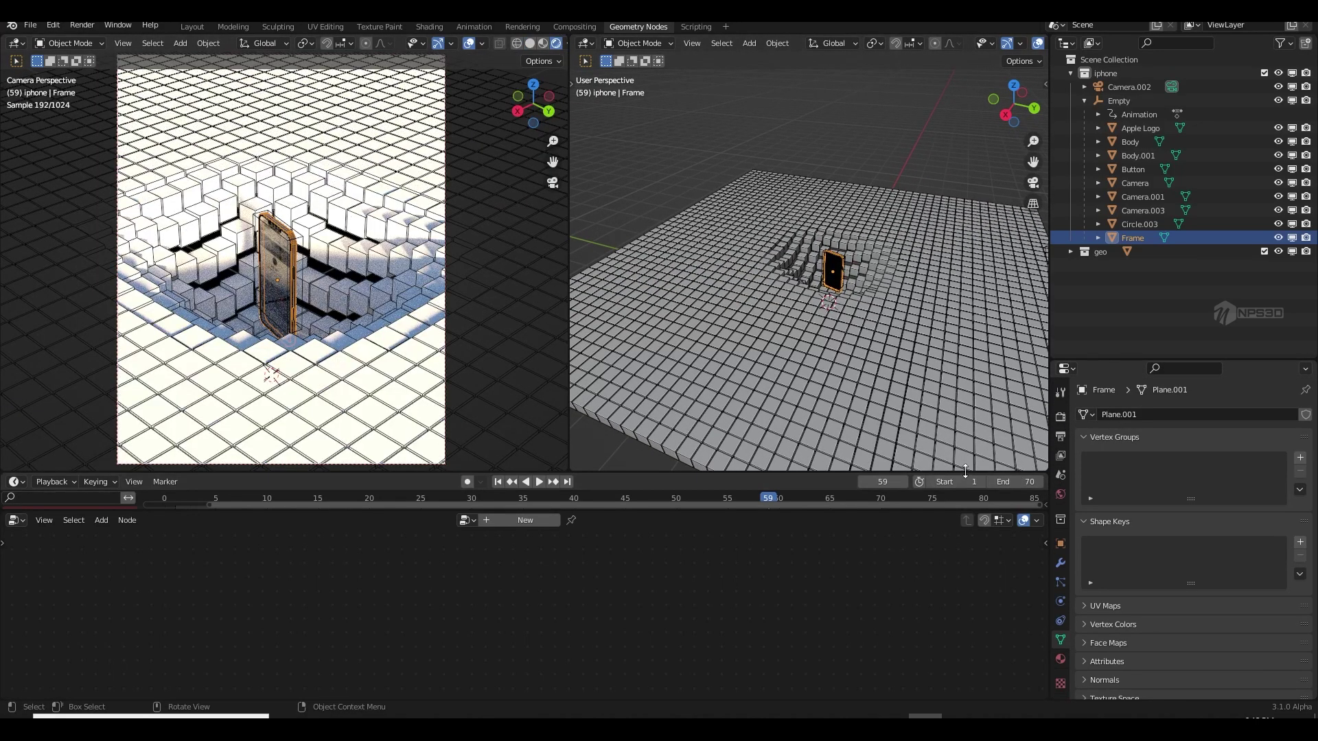
- Deselect everything, save the file, and hide the overlays and gizmos in the rendered camera viewport
{"action": "left_click", "coordinate": [739, 123]}
{"action": "key", "text": "ctrl+s"}
{"action": "left_click", "coordinate": [468, 43]}
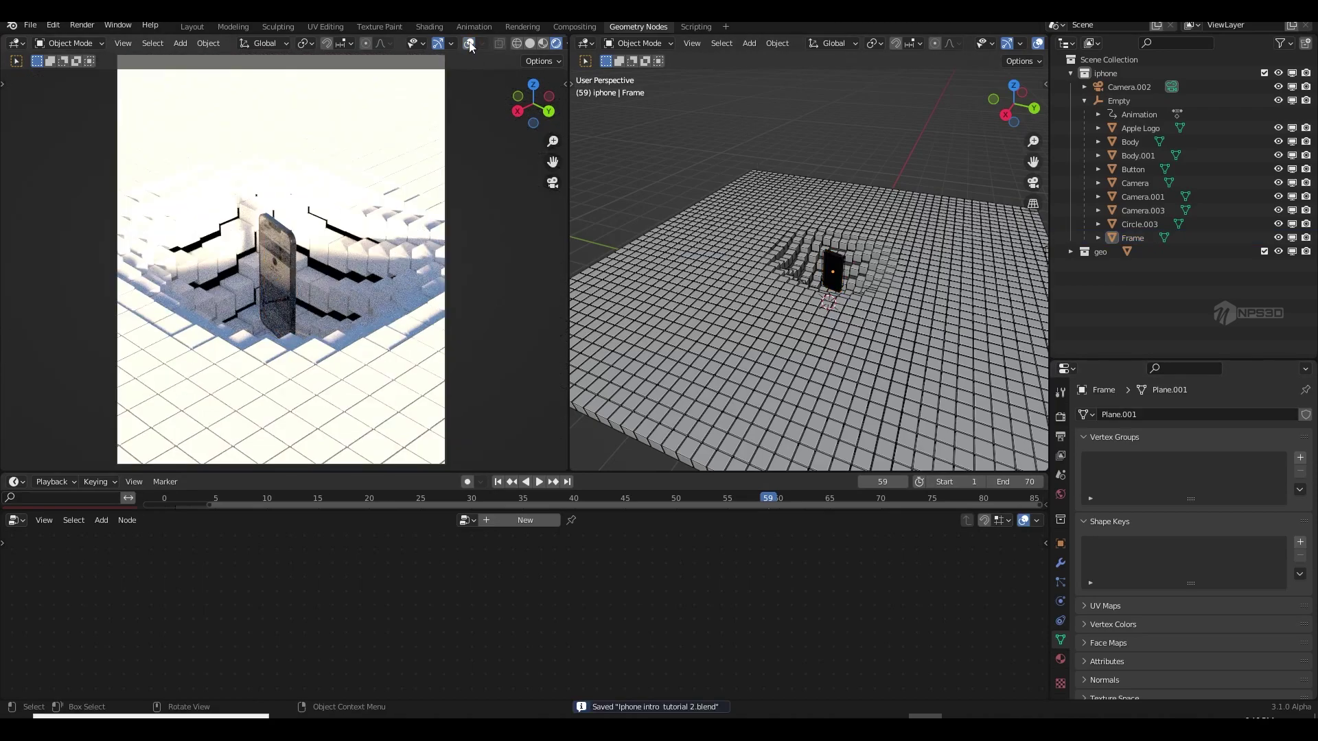
{"action": "left_click", "coordinate": [438, 44]}
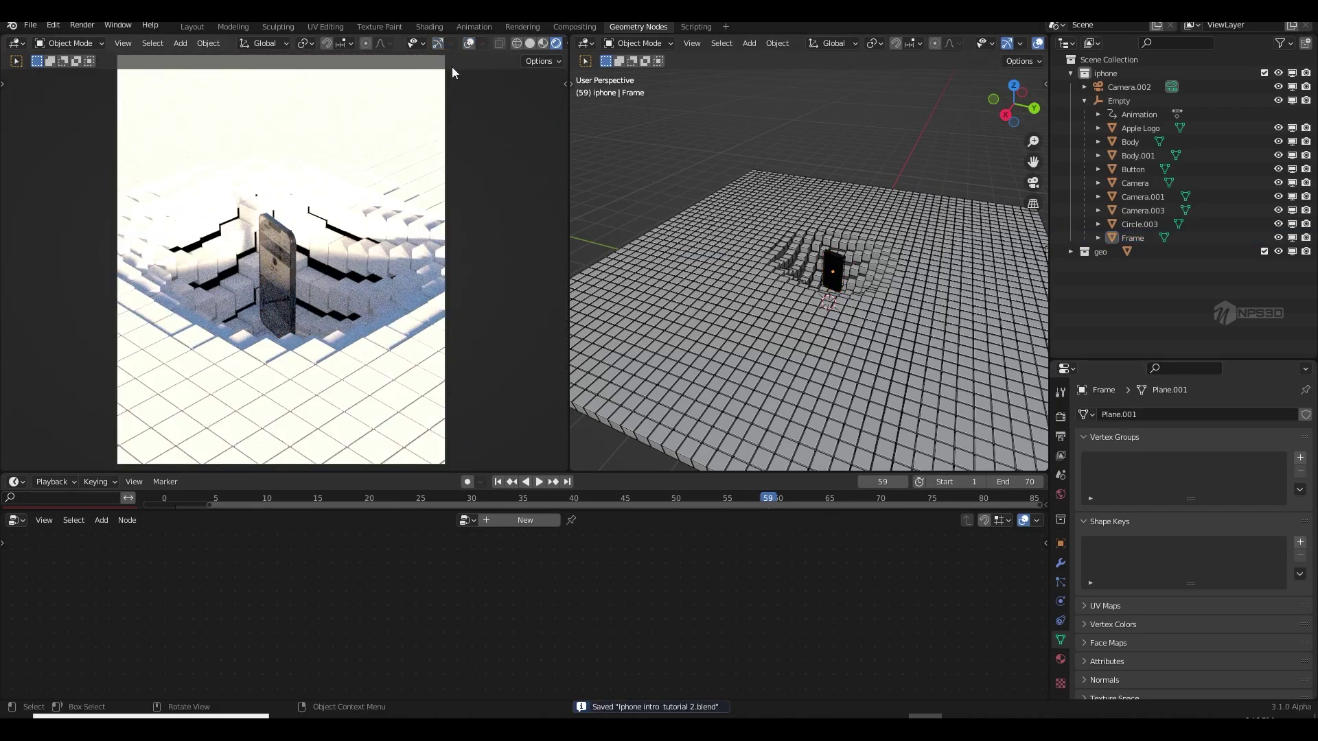
- Replace the scene's World with a new one and assign a Sky Texture to its background Color
{"action": "left_click", "coordinate": [1061, 416]}
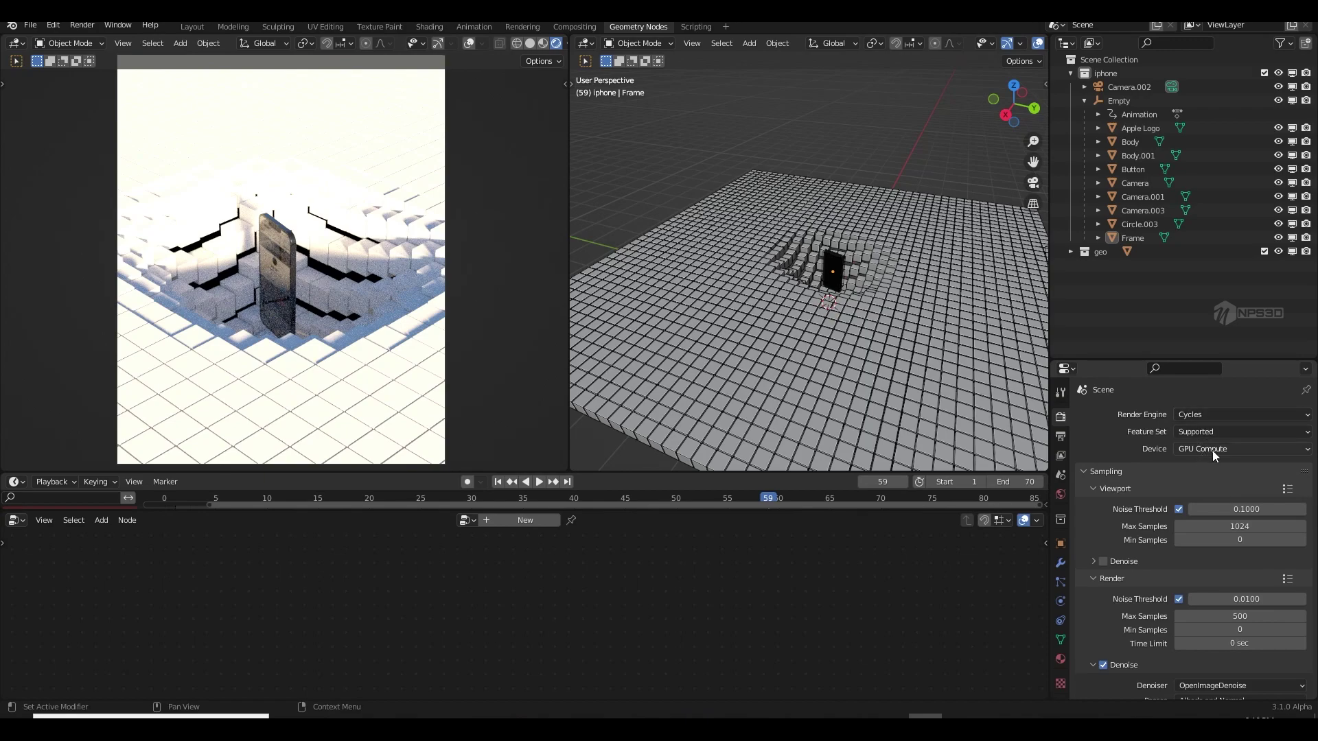
{"action": "left_click", "coordinate": [1086, 471]}
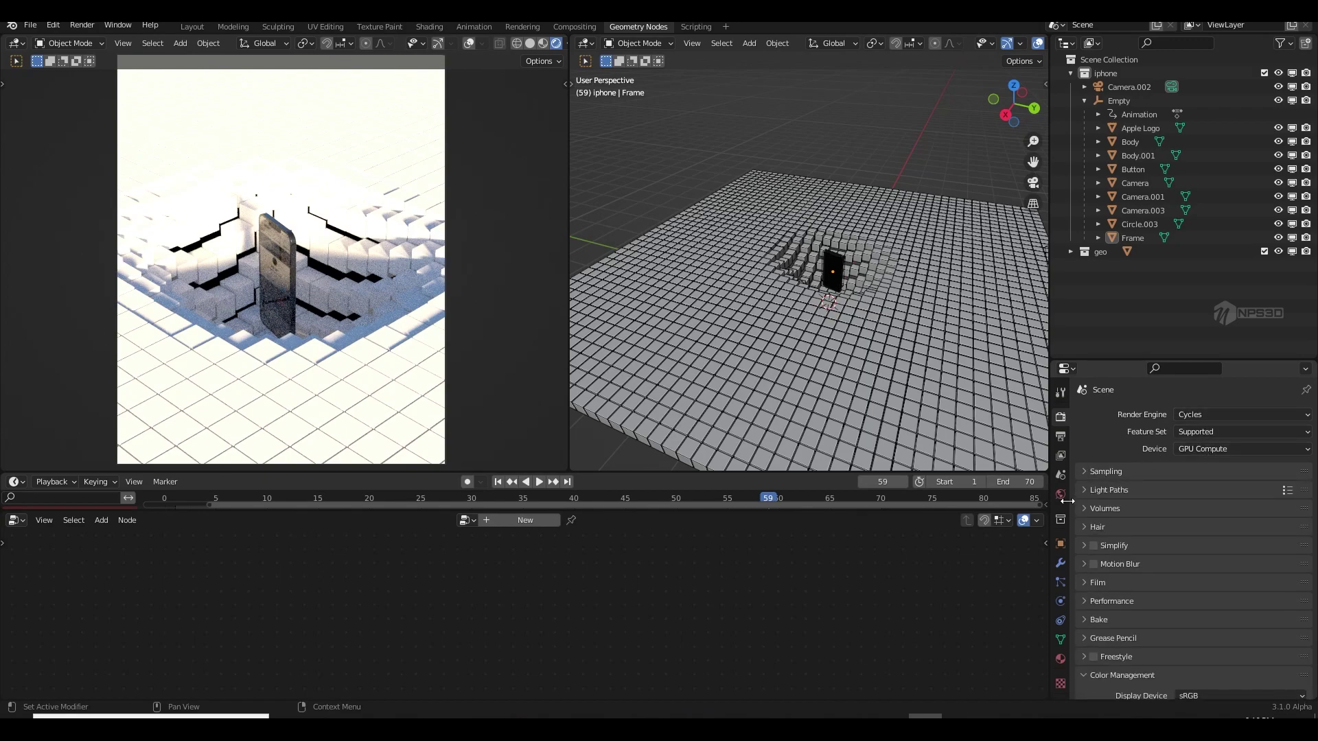
{"action": "left_click", "coordinate": [1061, 494]}
{"action": "scroll", "coordinate": [1134, 510], "scroll_direction": "down", "scroll_amount": 2}
{"action": "scroll", "coordinate": [1142, 492], "scroll_direction": "up", "scroll_amount": 3}
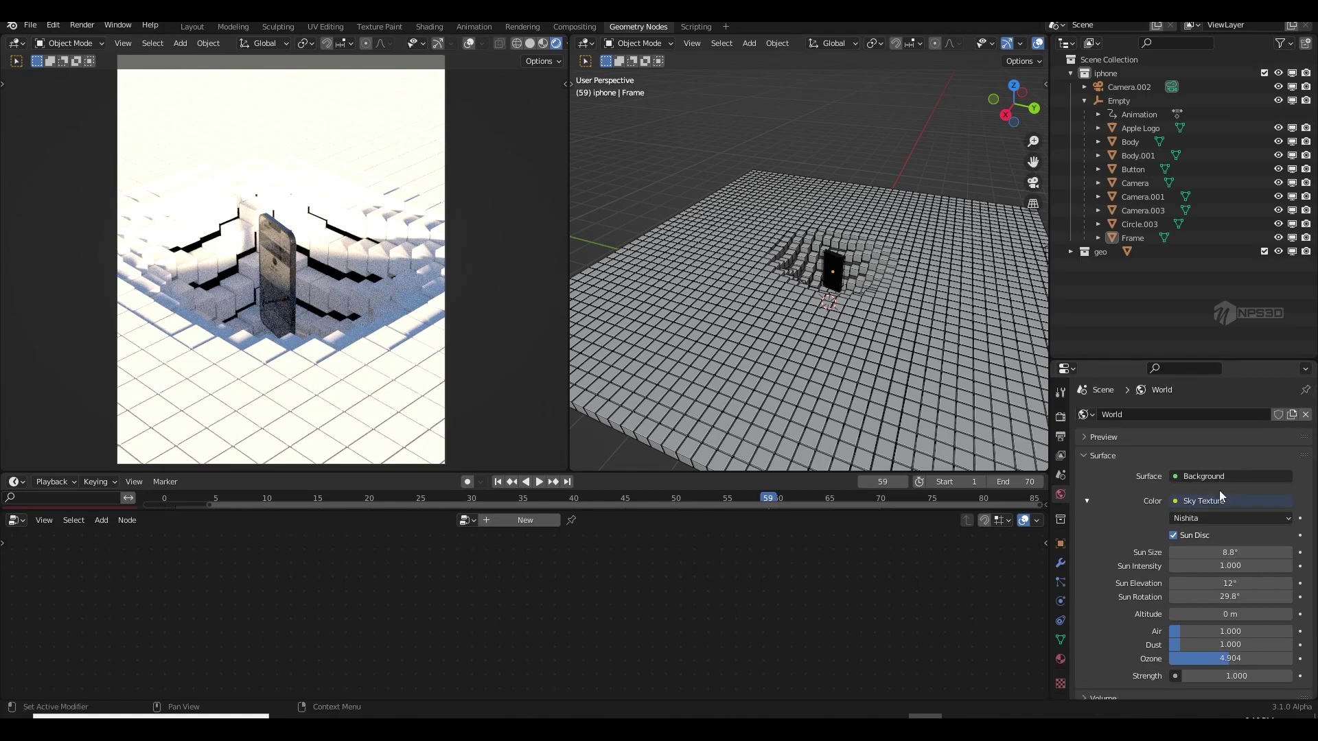
{"action": "left_click", "coordinate": [1306, 416]}
{"action": "left_click", "coordinate": [1195, 419]}
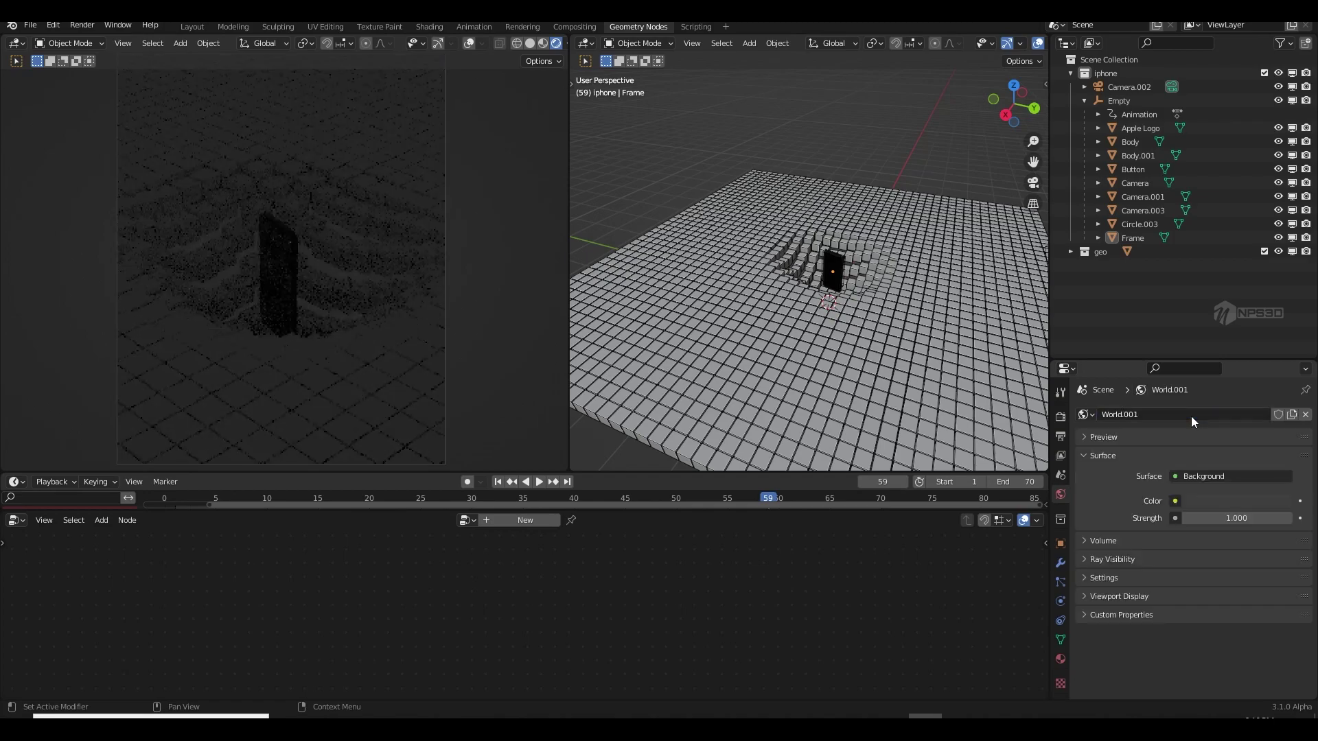
{"action": "left_click", "coordinate": [1306, 415]}
{"action": "left_click", "coordinate": [1210, 417]}
{"action": "left_click", "coordinate": [1175, 501]}
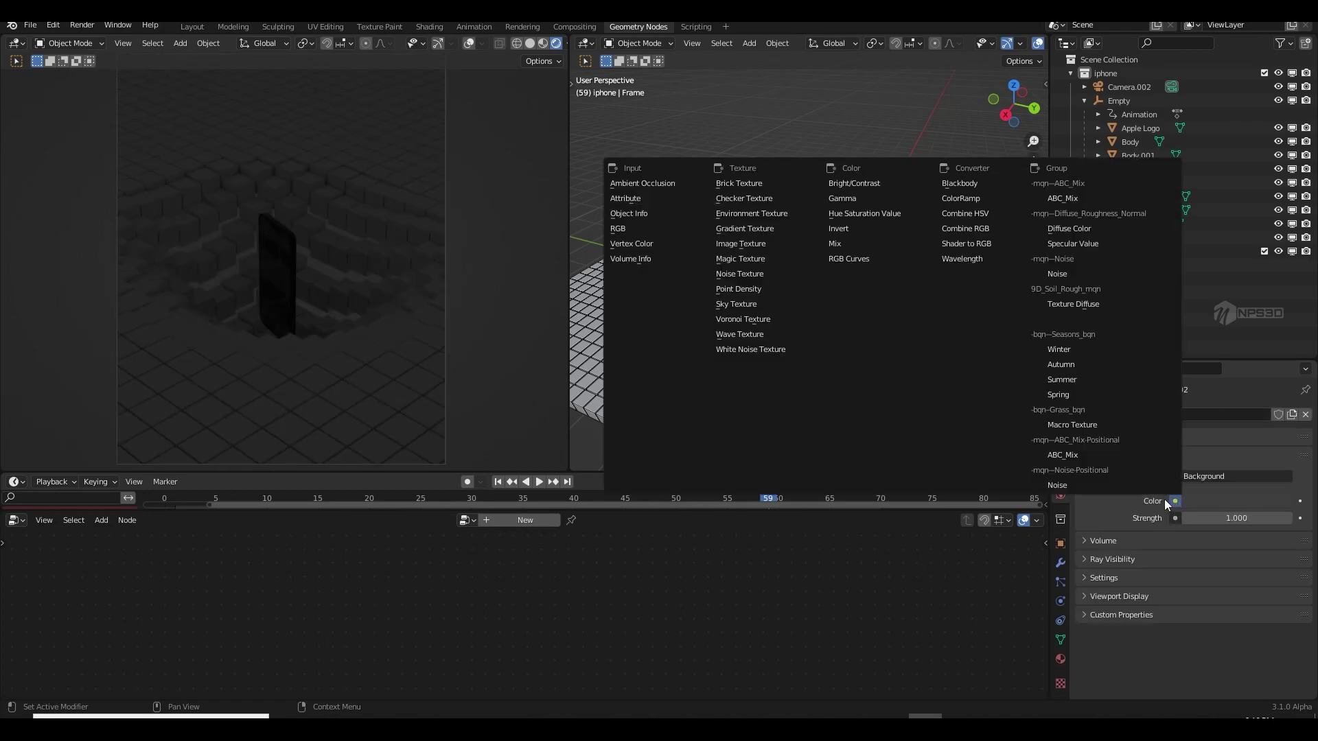
{"action": "left_click", "coordinate": [740, 305]}
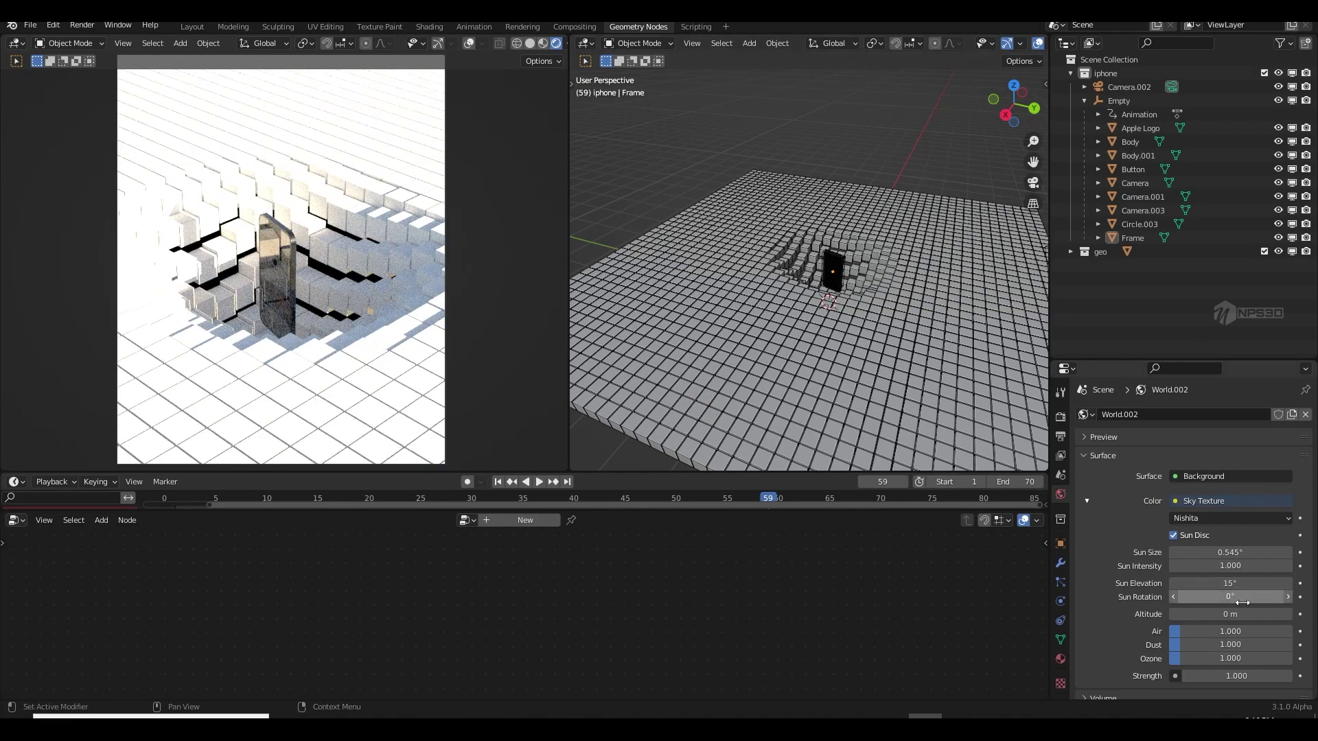
- Try a Sun Elevation of 5° for the sky, then set it to 8°
{"action": "left_click", "coordinate": [1229, 584]}
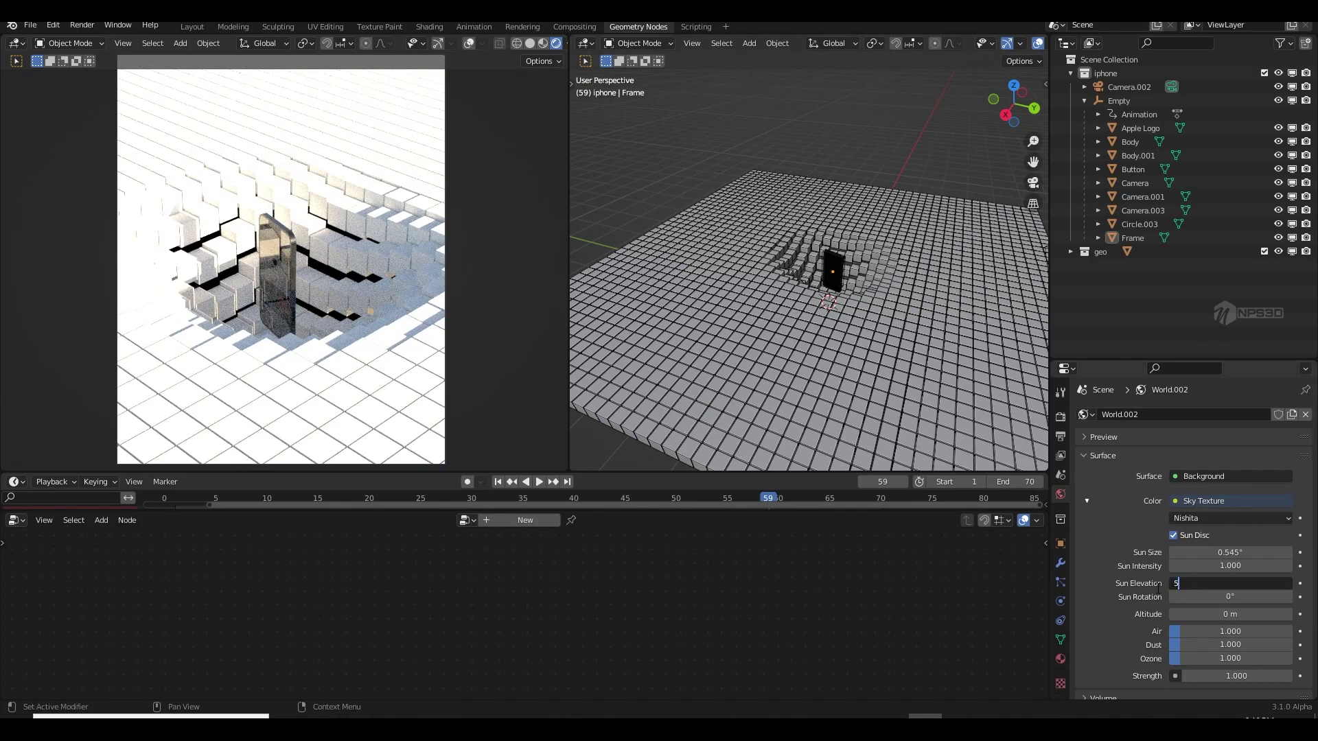
{"action": "type", "text": "5"}
{"action": "key", "text": "Return"}
{"action": "left_click", "coordinate": [1228, 580]}
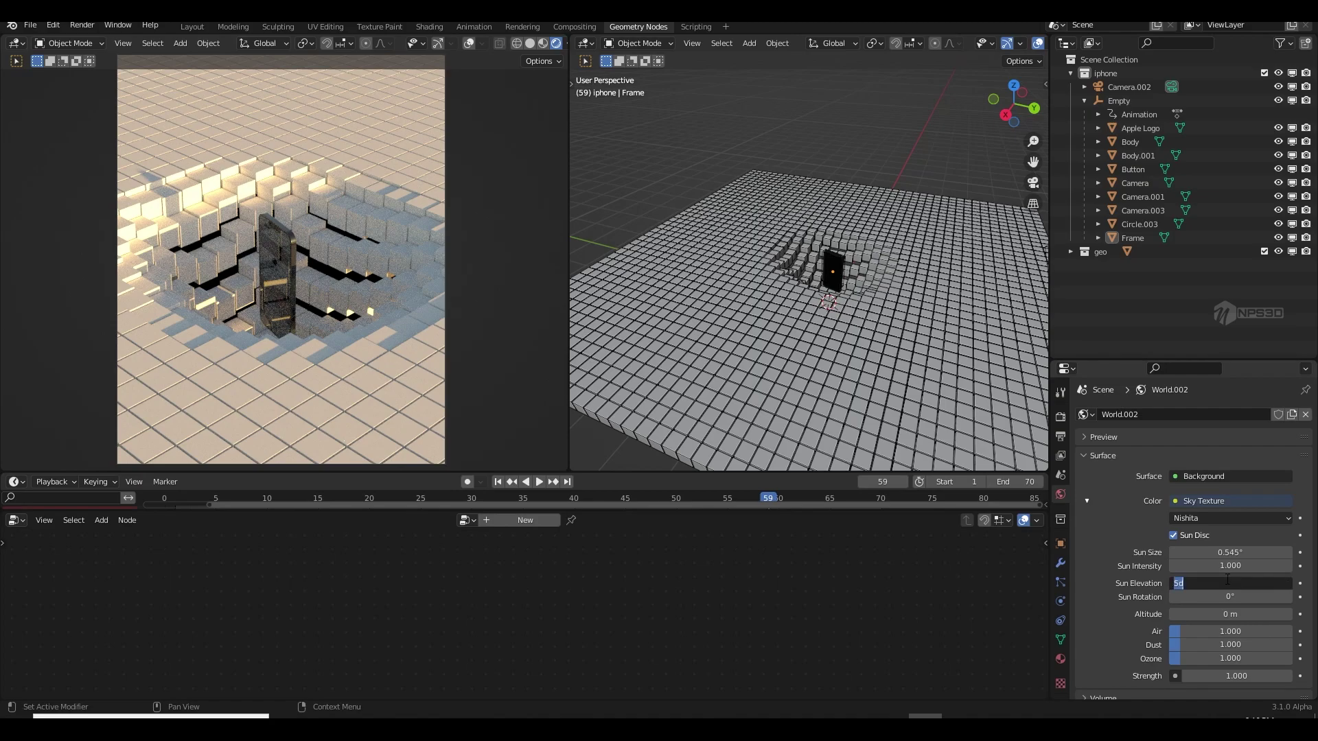
{"action": "type", "text": "8"}
{"action": "key", "text": "Return"}
- Try Sun Rotation values of 222° and 111° on different frames, and settle on 84.3°
{"action": "left_click", "coordinate": [1229, 596]}
{"action": "type", "text": "222"}
{"action": "key", "text": "Return"}
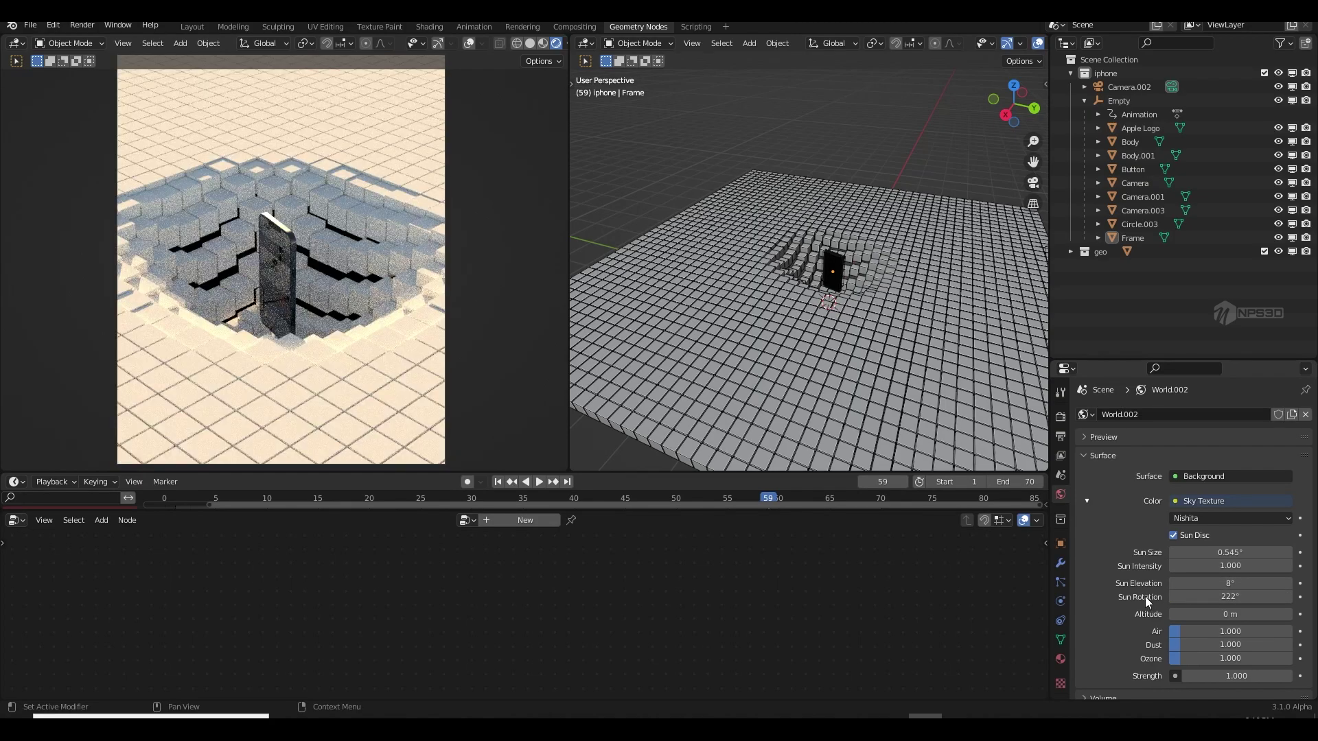
{"action": "left_click_drag", "start_coordinate": [690, 499], "coordinate": [553, 499]}
{"action": "left_click_drag", "start_coordinate": [1263, 596], "coordinate": [1265, 596]}
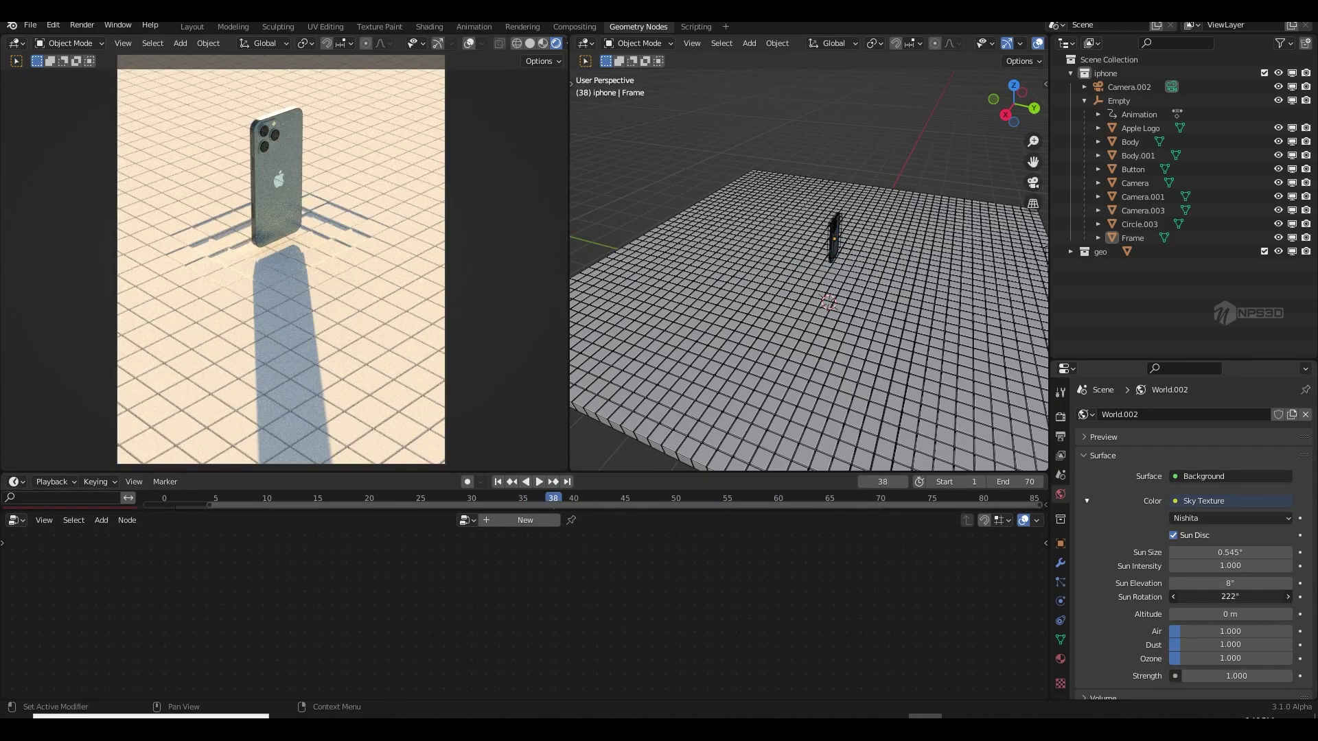
{"action": "key", "text": "Return"}
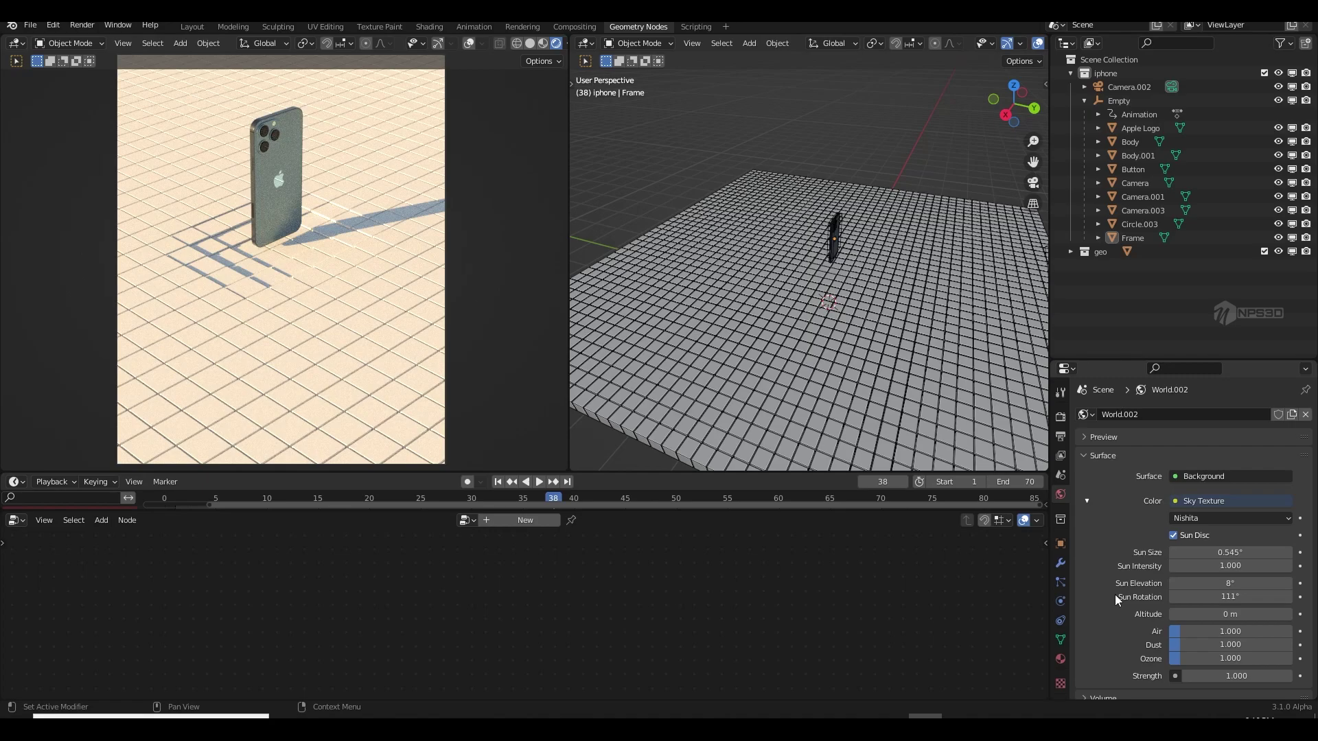
{"action": "mouse_move", "coordinate": [553, 499]}
{"action": "left_mouse_down"}
{"action": "mouse_move", "coordinate": [603, 498]}
{"action": "mouse_move", "coordinate": [563, 499]}
{"action": "left_mouse_up"}
{"action": "left_click_drag", "start_coordinate": [1221, 596], "coordinate": [1163, 597]}
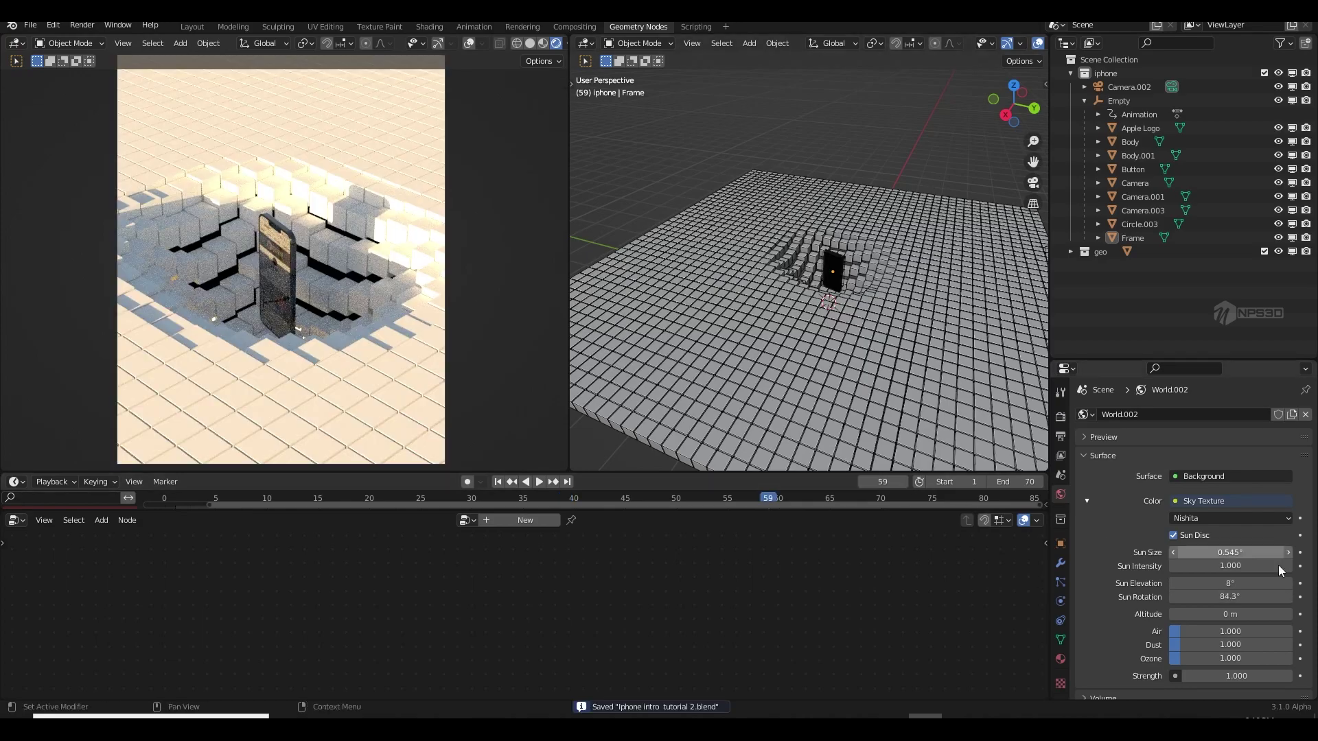
- Set the sky's Ozone to 3 and its Sun Size to 25°
{"action": "left_click", "coordinate": [1219, 661]}
{"action": "type", "text": "3"}
{"action": "key", "text": "Return"}
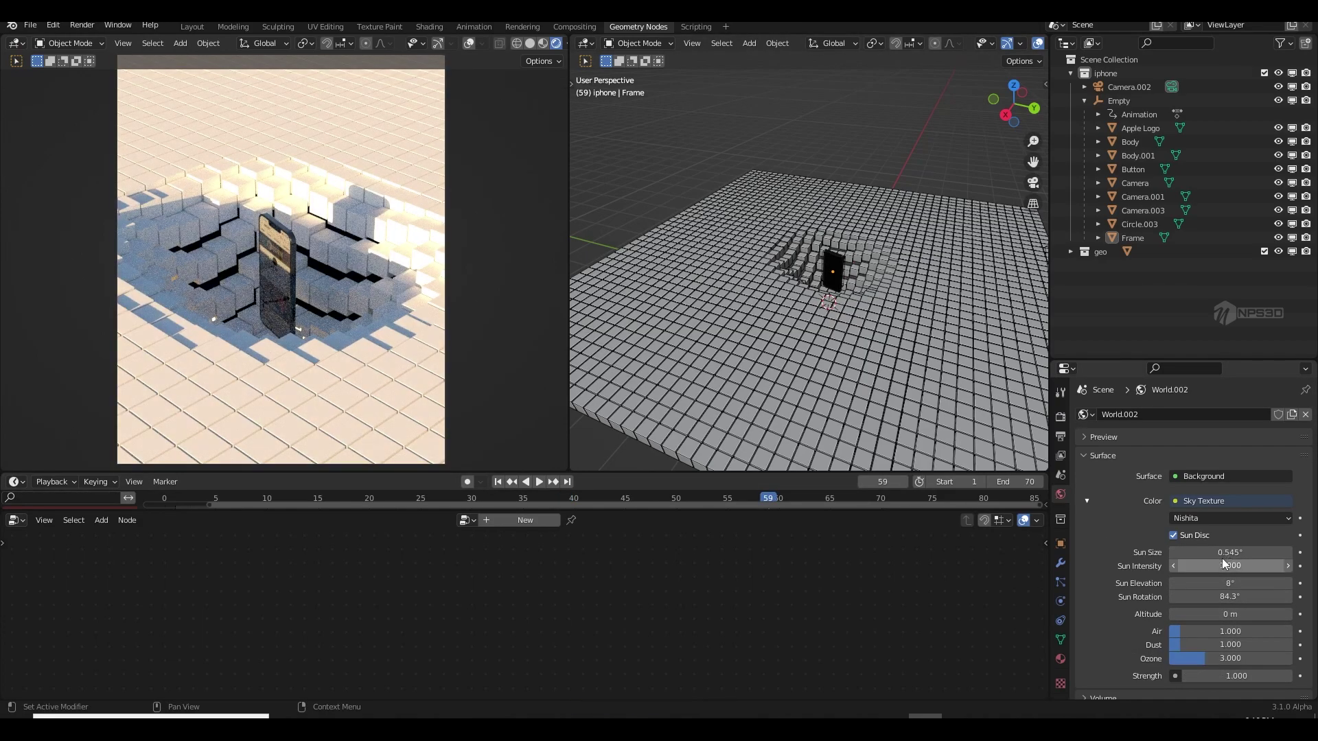
{"action": "left_click", "coordinate": [1229, 553]}
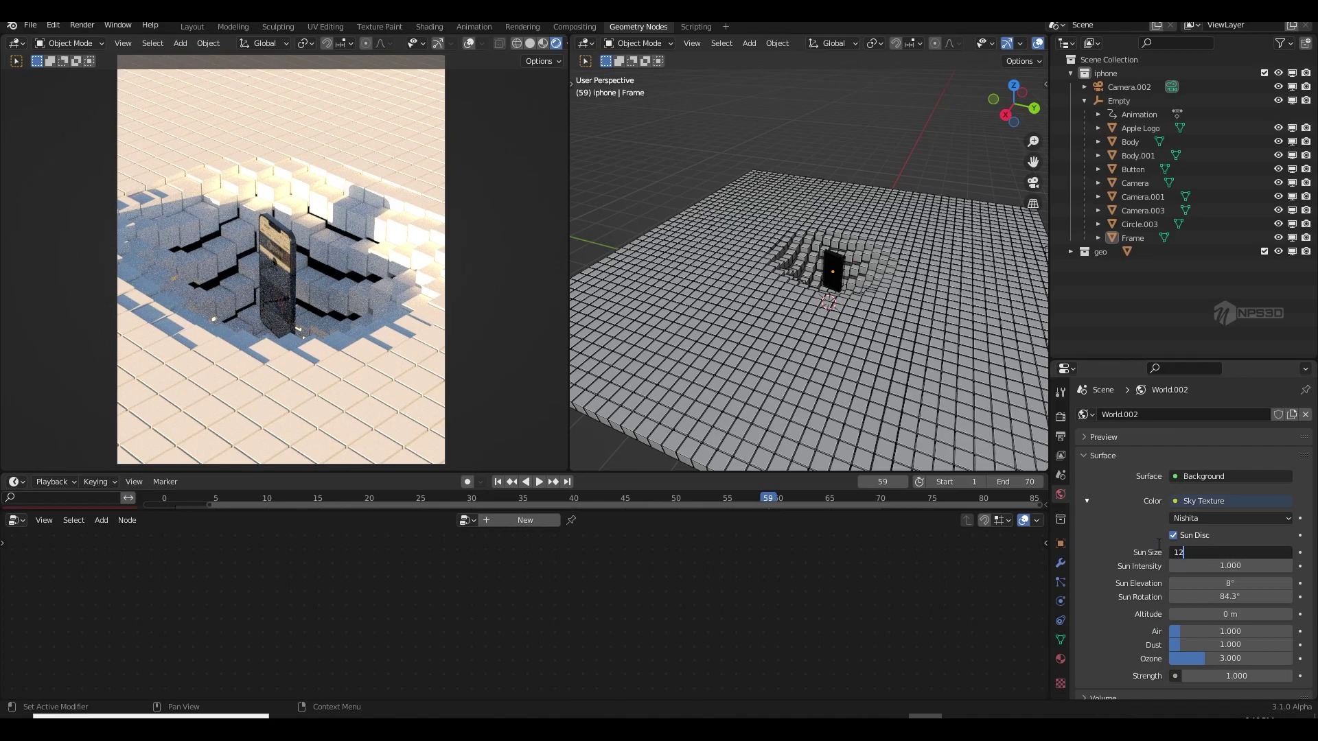
{"action": "key", "text": "Return"}
{"action": "left_click", "coordinate": [1230, 554]}
{"action": "type", "text": "25"}
{"action": "key", "text": "Return"}
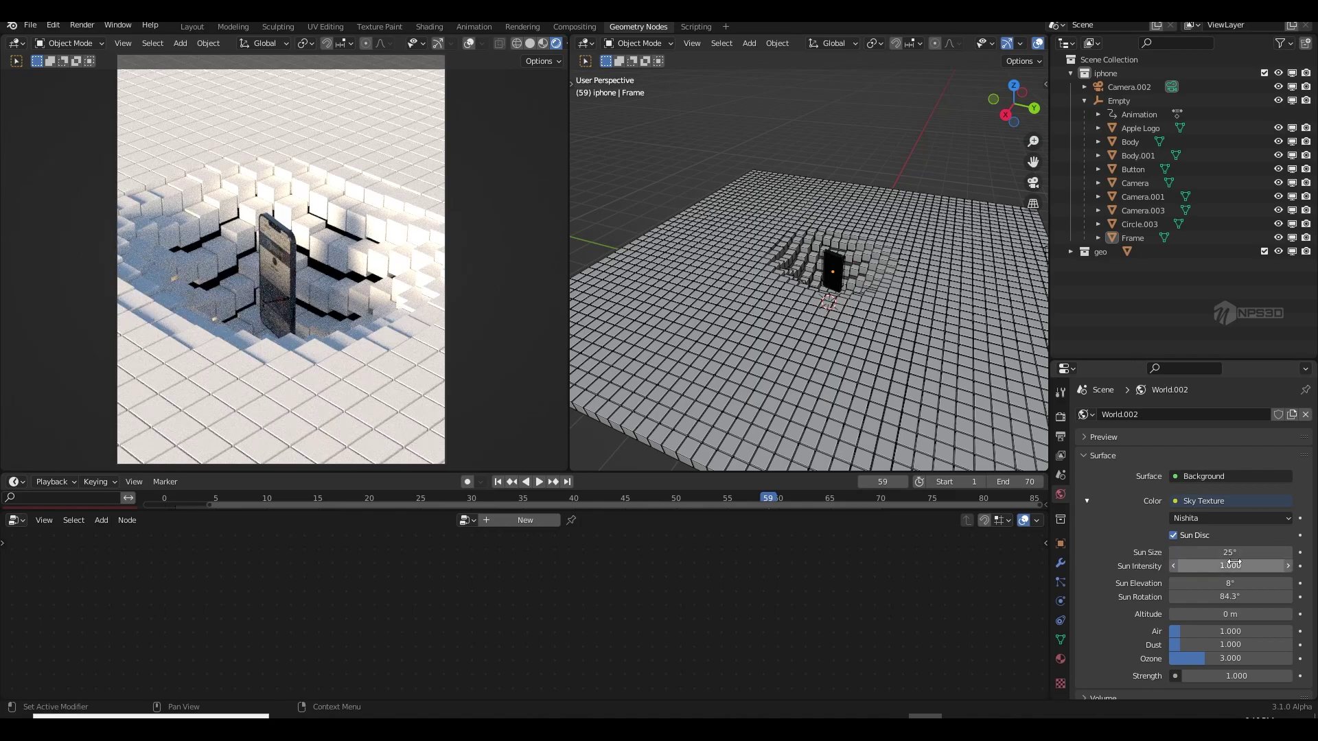
- Check the lighting on frame 60 and during playback, stop on frame 42, and save the file
{"action": "mouse_move", "coordinate": [780, 501]}
{"action": "left_mouse_down"}
{"action": "mouse_move", "coordinate": [585, 488]}
{"action": "mouse_move", "coordinate": [533, 498]}
{"action": "mouse_move", "coordinate": [792, 497]}
{"action": "mouse_move", "coordinate": [779, 497]}
{"action": "left_mouse_up"}
{"action": "key", "text": "ctrl+s"}
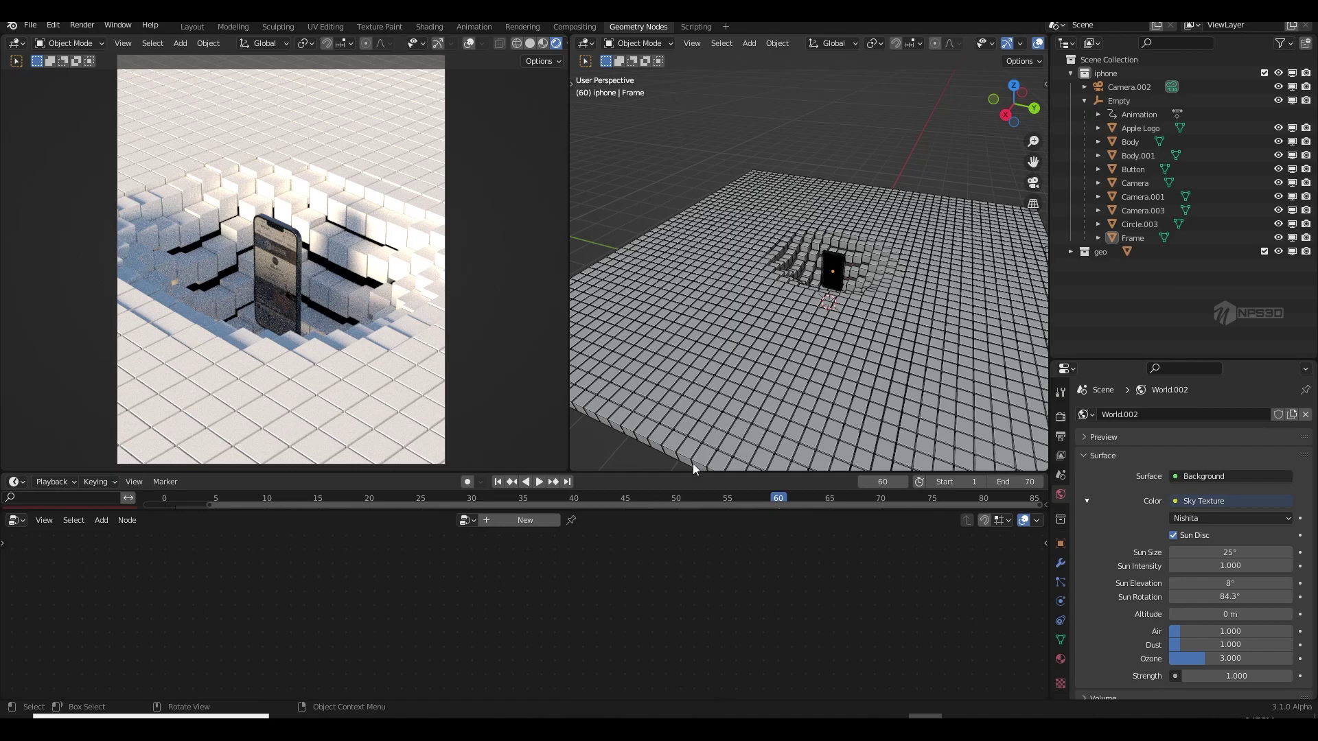
{"action": "mouse_move", "coordinate": [748, 411]}
{"action": "middle_mouse_down"}
{"action": "mouse_move", "coordinate": [710, 407]}
{"action": "mouse_move", "coordinate": [722, 409]}
{"action": "middle_mouse_up"}
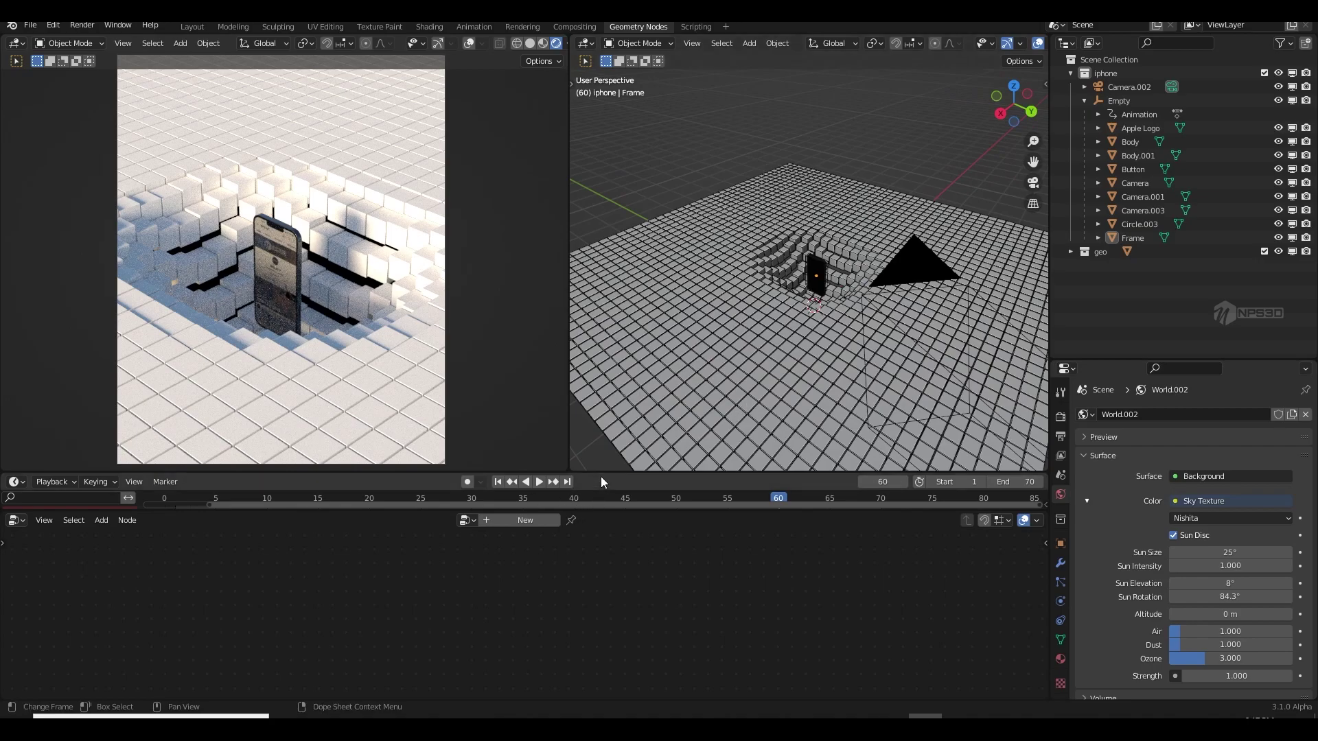
{"action": "key", "text": "space"}
{"action": "mouse_move", "coordinate": [604, 494]}
{"action": "left_mouse_down"}
{"action": "mouse_move", "coordinate": [545, 501]}
{"action": "mouse_move", "coordinate": [633, 495]}
{"action": "mouse_move", "coordinate": [595, 504]}
{"action": "left_mouse_up"}
{"action": "key", "text": "space"}
{"action": "key", "text": "ctrl+s"}
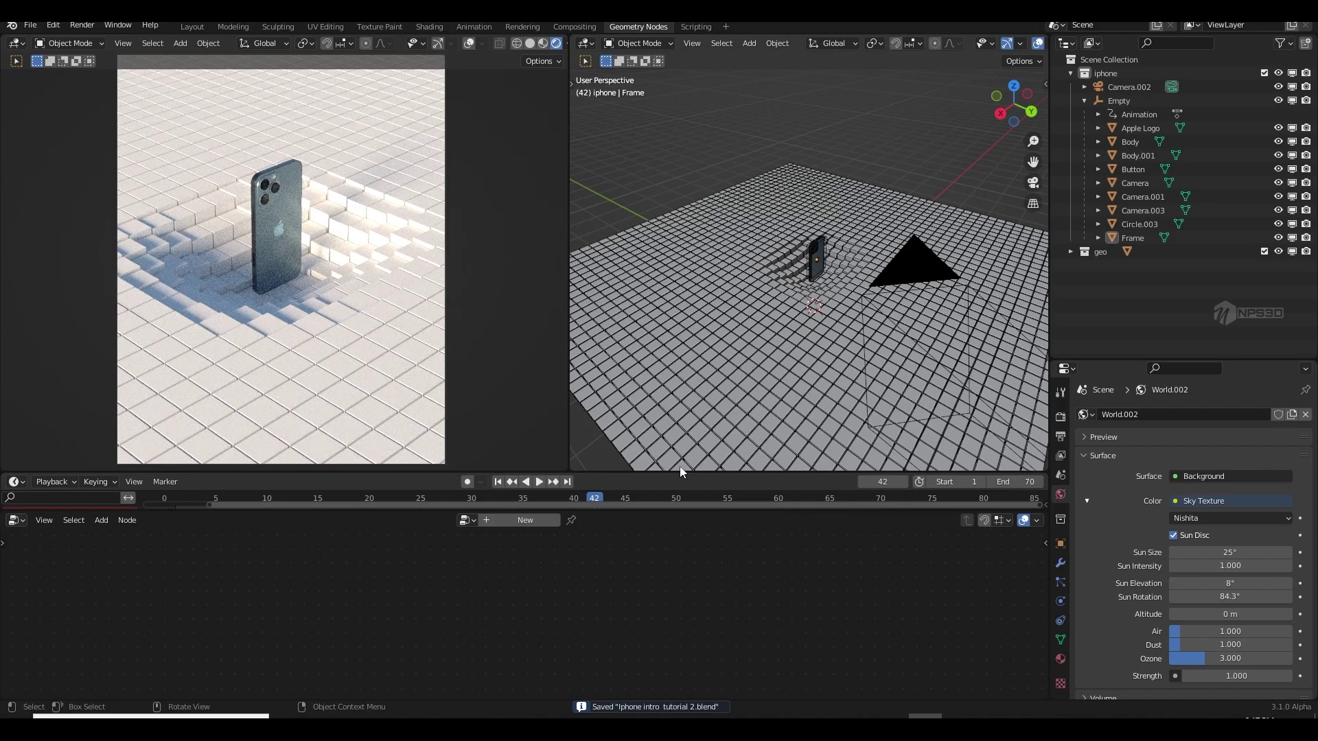
- Select the grid ground and delete the Cube node that feeds Instance on Points in its node tree
{"action": "left_click", "coordinate": [789, 355]}
{"action": "key", "text": "Home"}
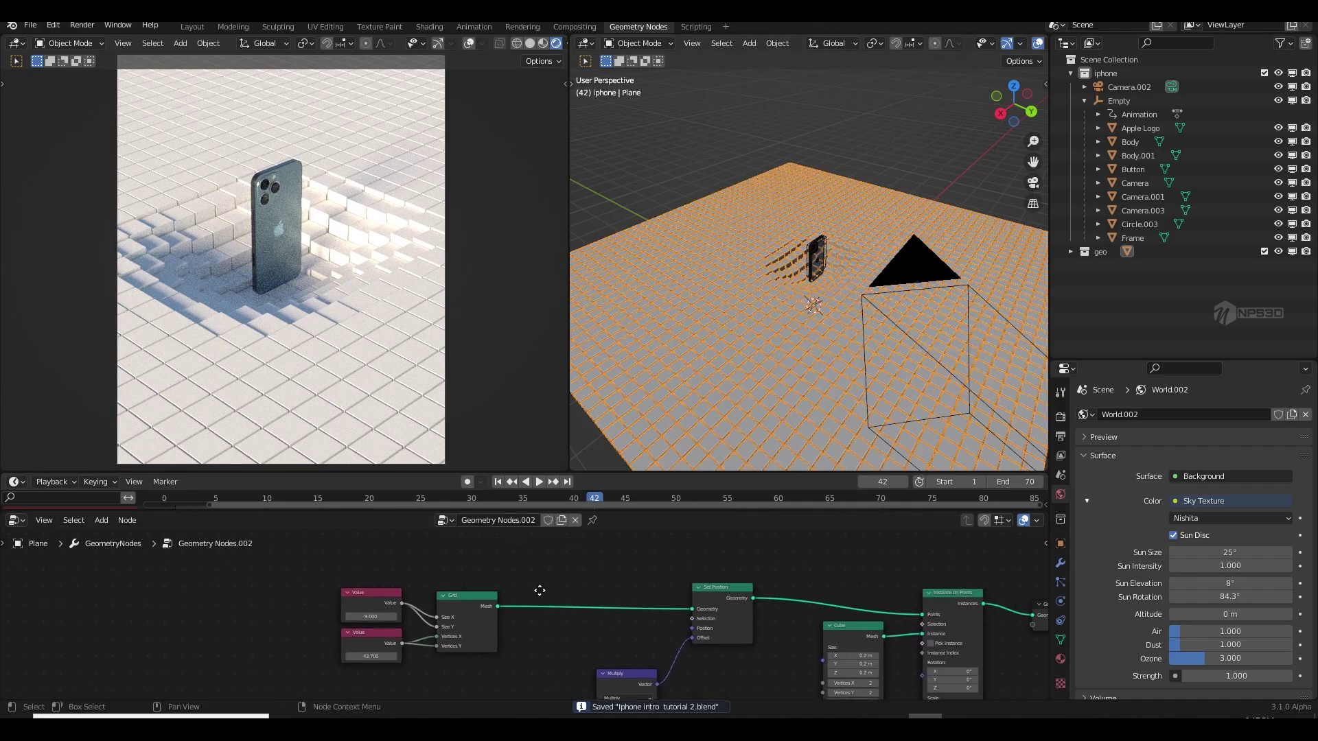
{"action": "scroll", "coordinate": [594, 610], "scroll_direction": "up", "scroll_amount": 4}
{"action": "middle_click_drag", "start_coordinate": [665, 599], "coordinate": [608, 592]}
{"action": "left_click", "coordinate": [661, 540]}
{"action": "left_click_drag", "start_coordinate": [677, 543], "coordinate": [650, 560]}
{"action": "left_click_drag", "start_coordinate": [788, 552], "coordinate": [674, 567]}
{"action": "key", "text": "x"}
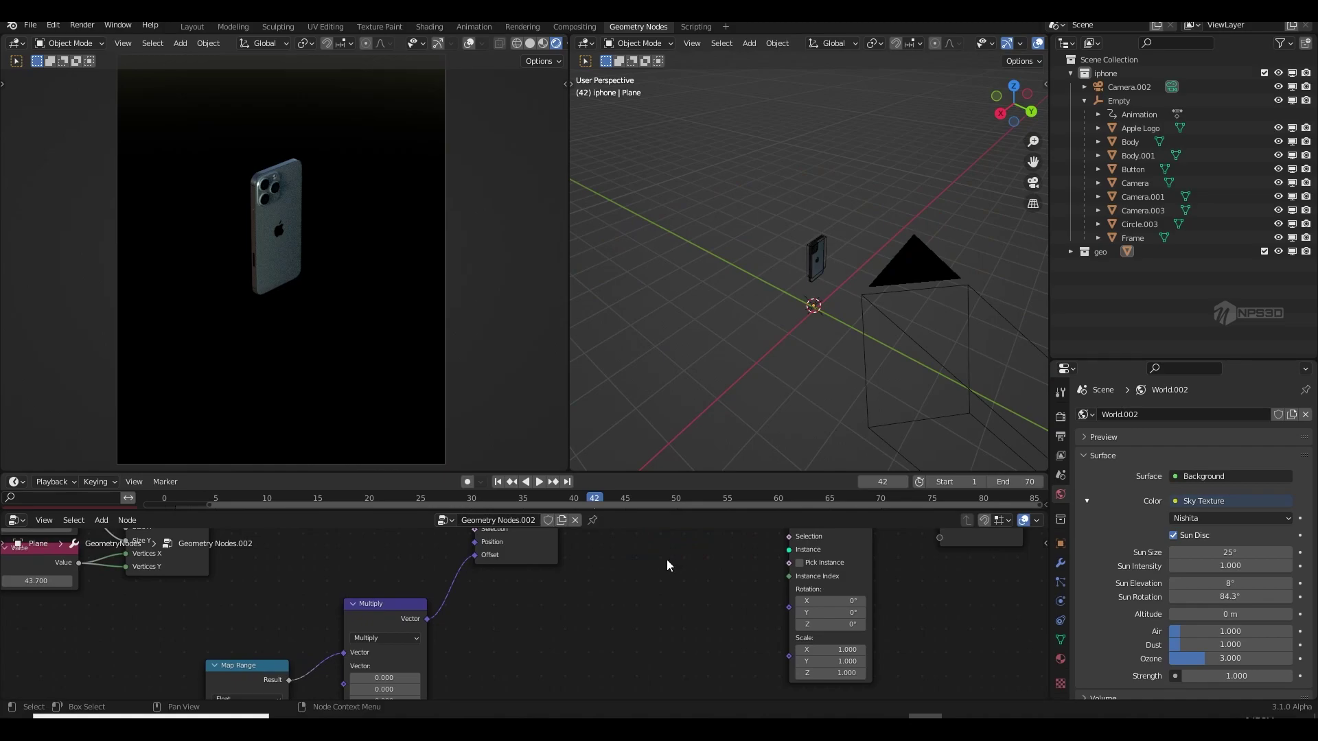
- Add a Cylinder mesh node and connect its Mesh output to the Instance input of Instance on Points
{"action": "key", "text": "shift+a"}
{"action": "type", "text": "cylinder"}
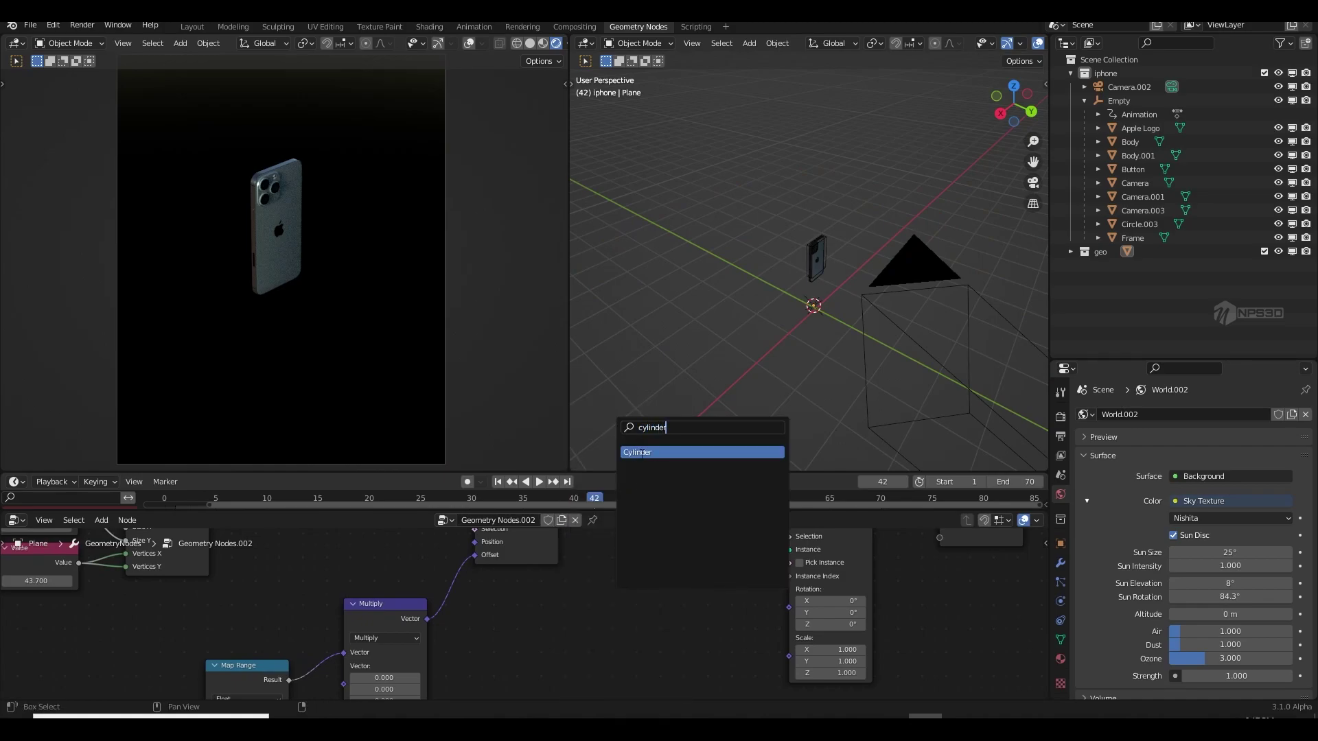
{"action": "left_click", "coordinate": [638, 453]}
{"action": "left_click_drag", "start_coordinate": [753, 559], "coordinate": [788, 568]}
{"action": "middle_click_drag", "start_coordinate": [727, 623], "coordinate": [768, 568]}
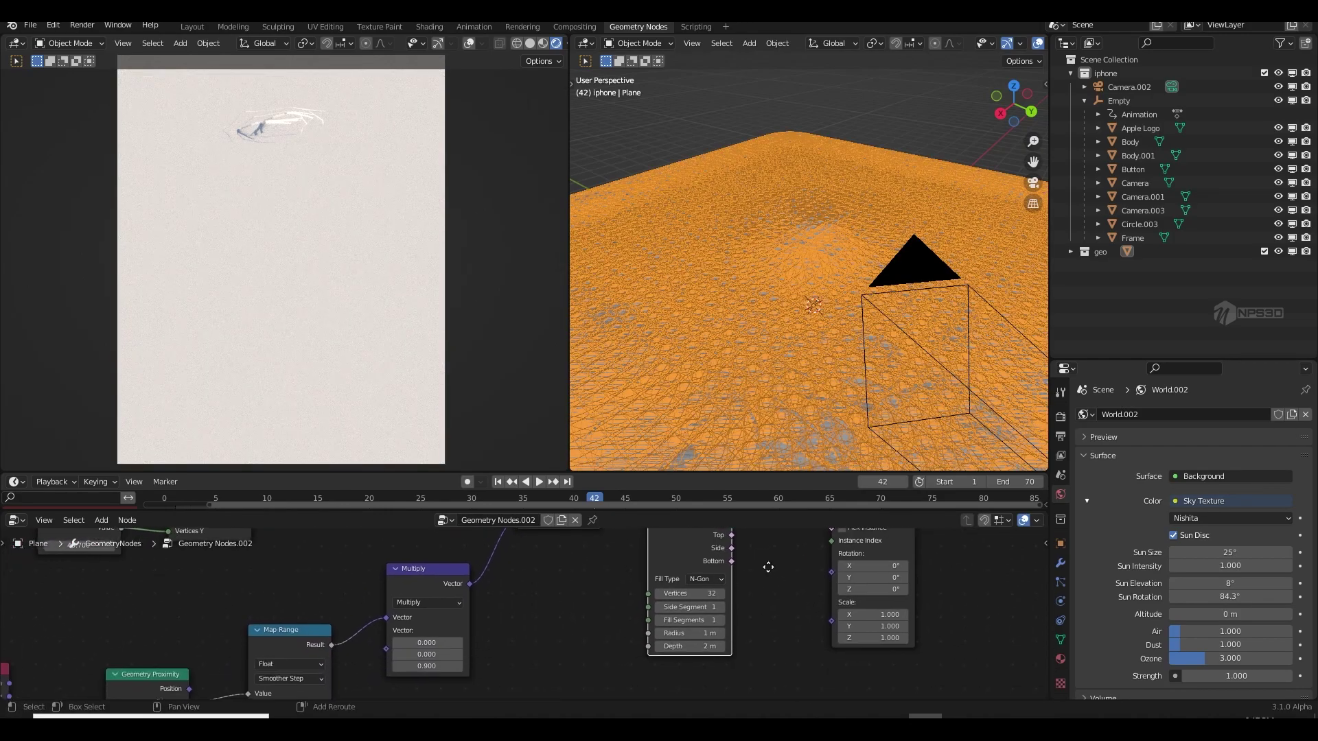
- Set the Cylinder's Radius to 0.08 m and Depth to 0.25 m, and play the animation from the start
{"action": "scroll", "coordinate": [767, 568], "scroll_direction": "up", "scroll_amount": 3}
{"action": "left_click_drag", "start_coordinate": [761, 639], "coordinate": [682, 654]}
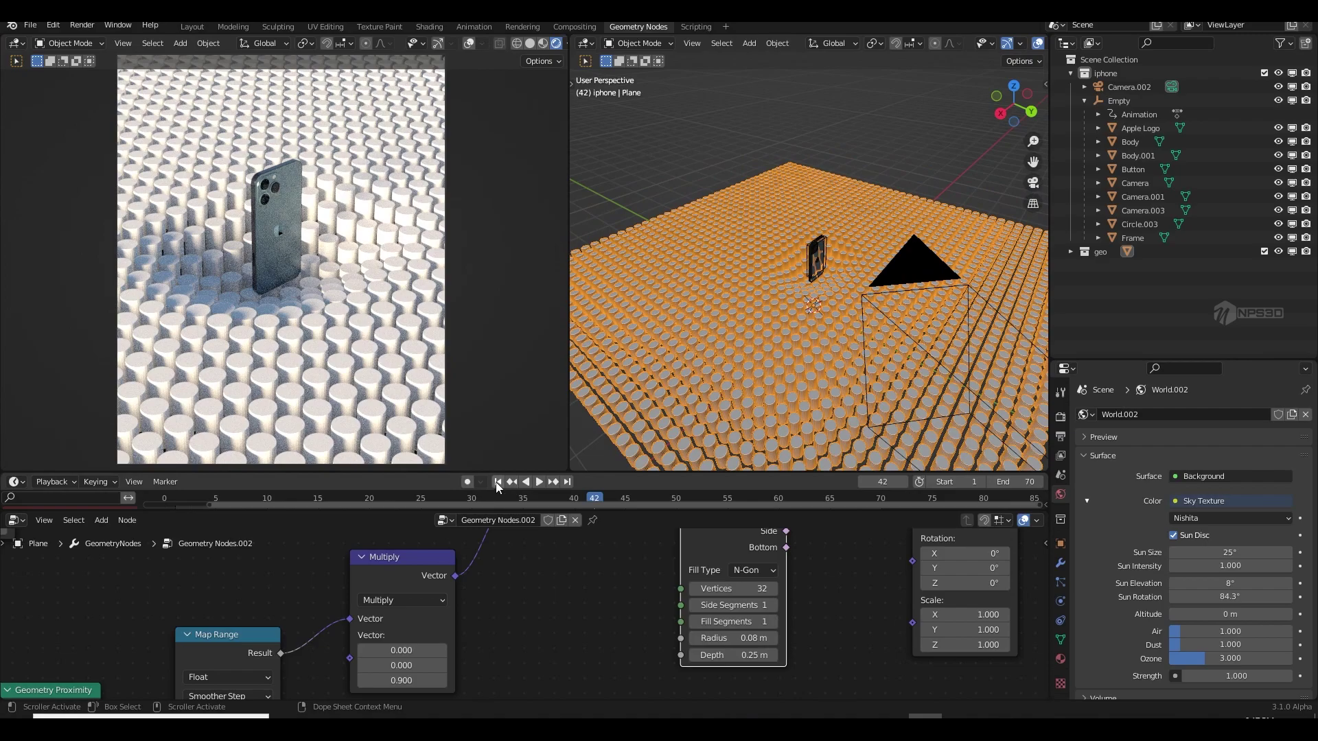
{"action": "left_click", "coordinate": [498, 482]}
{"action": "left_click", "coordinate": [538, 482]}
{"action": "left_click", "coordinate": [538, 483]}
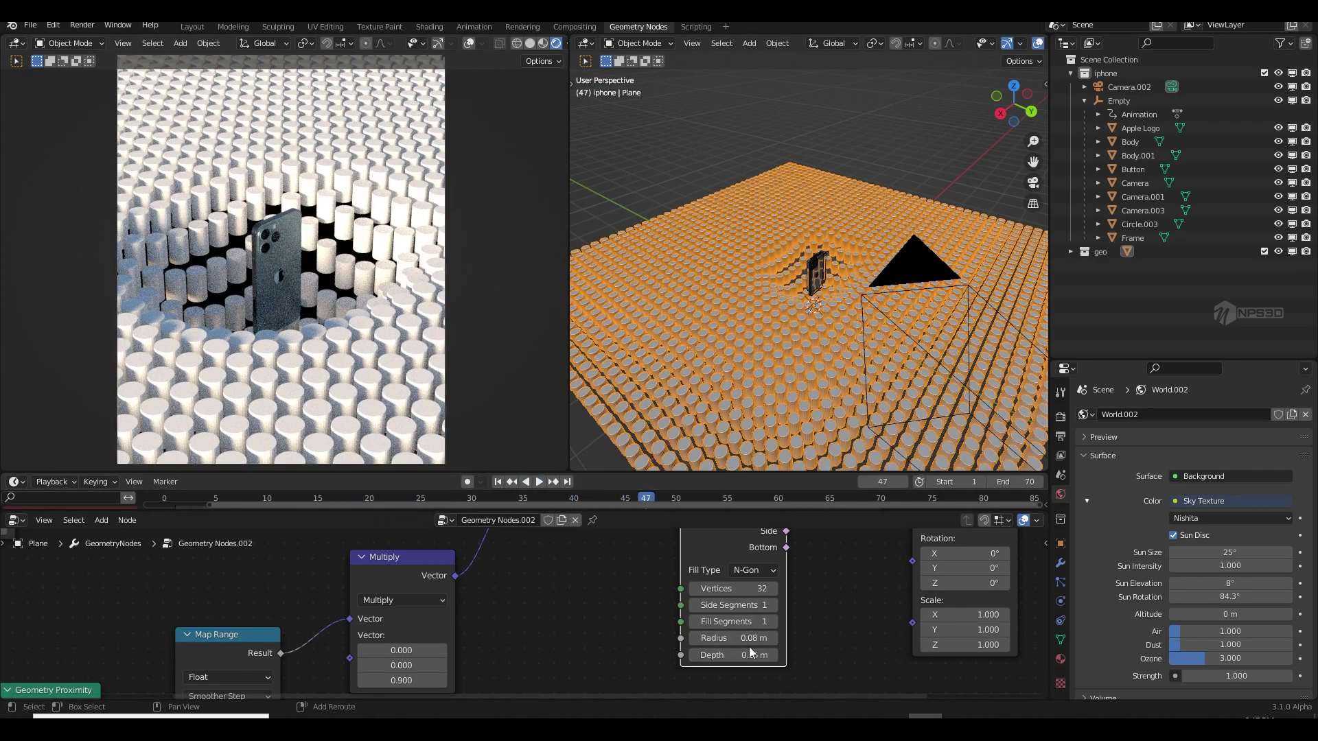
- Set the Cylinder's Depth to 0.55 m, replay the animation from the start, and save the file
{"action": "left_click_drag", "start_coordinate": [752, 638], "coordinate": [774, 654]}
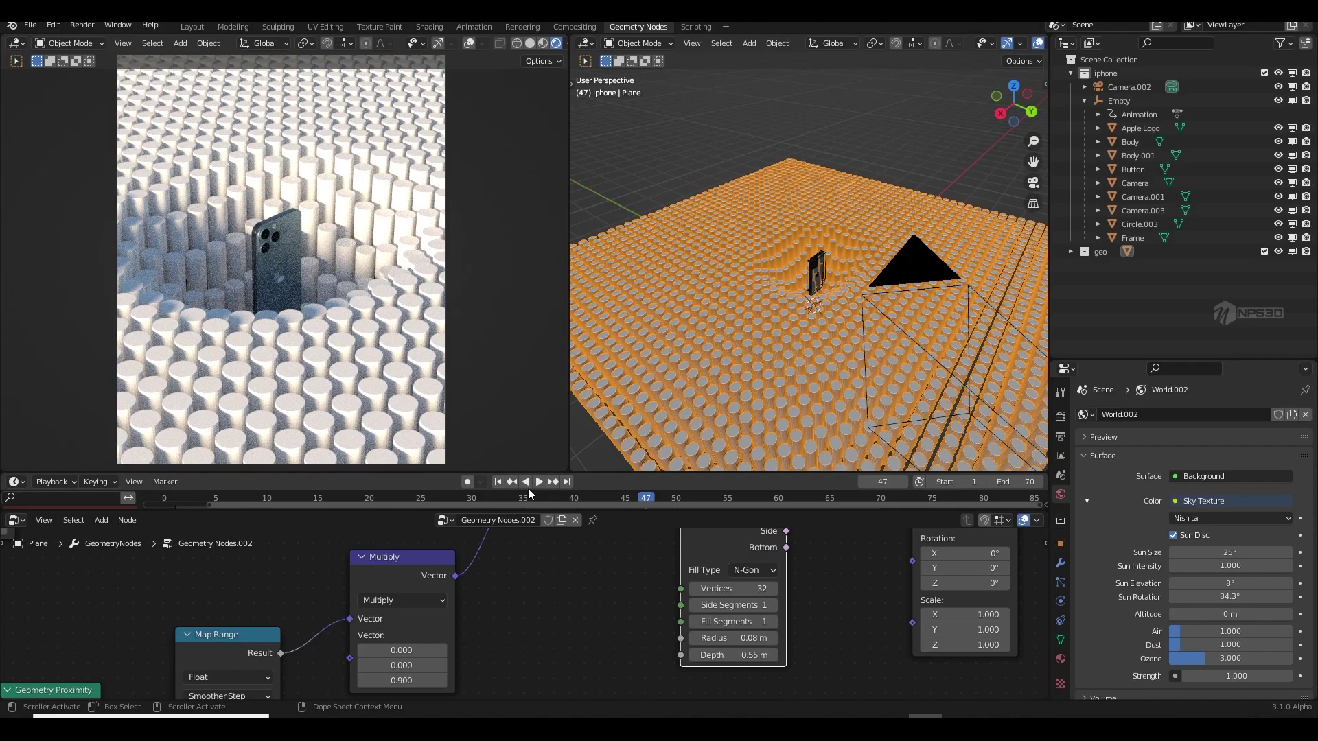
{"action": "left_click", "coordinate": [498, 482]}
{"action": "left_click", "coordinate": [538, 482]}
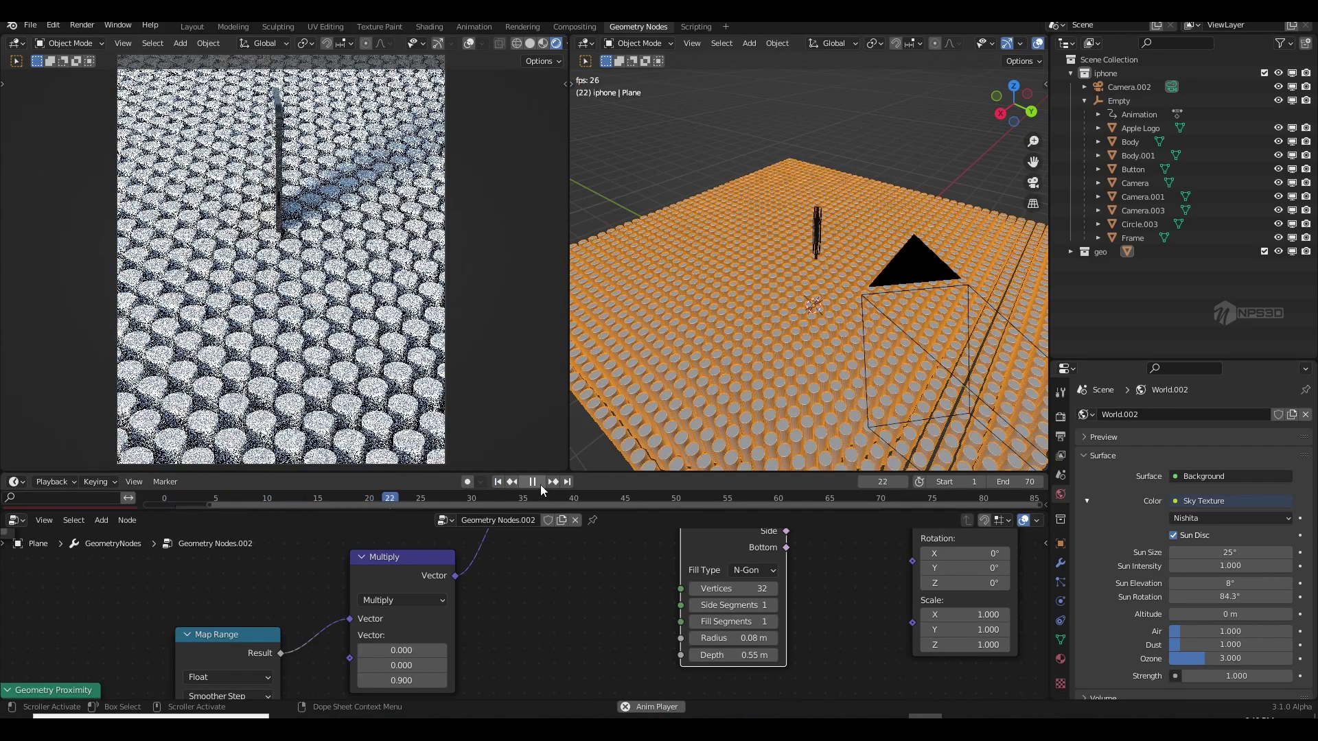
{"action": "left_click", "coordinate": [541, 485]}
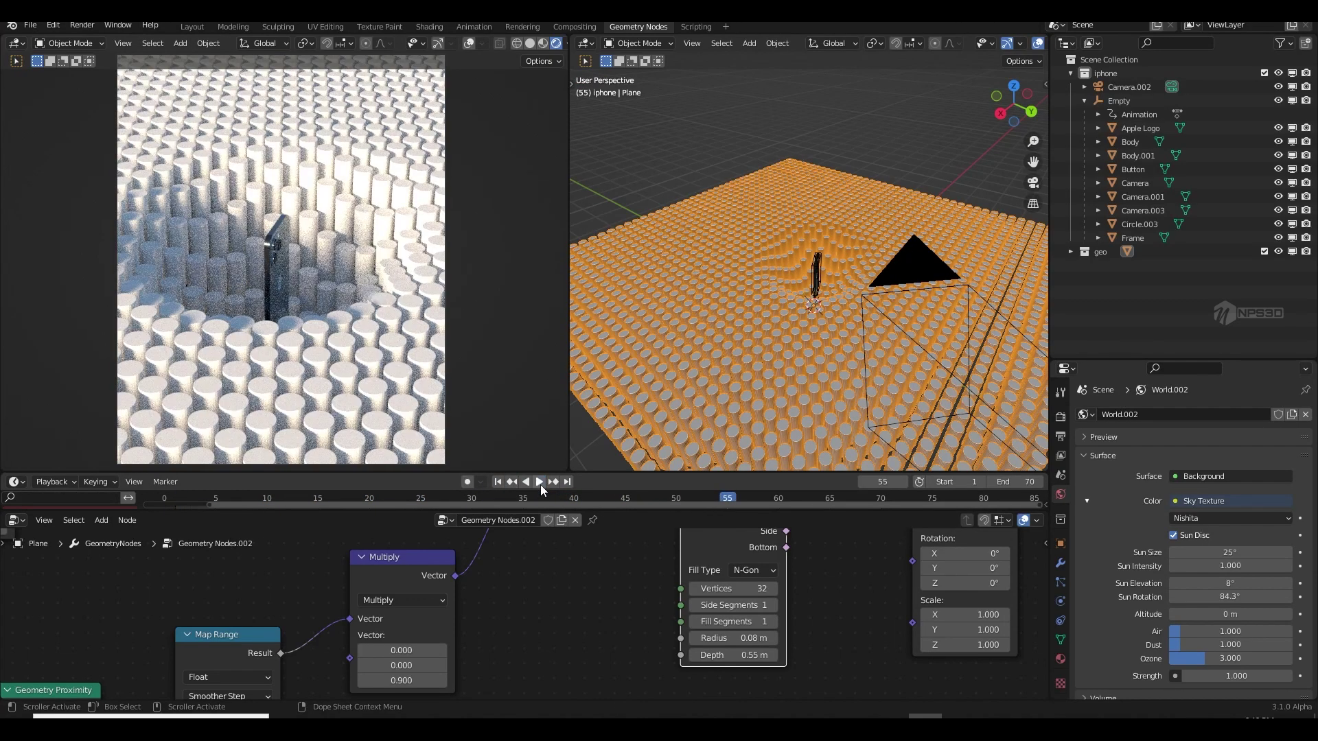
{"action": "key", "text": "ctrl+s"}
- Add a Random Value node and connect its Value output to the Scale input of Instance on Points
{"action": "scroll", "coordinate": [589, 568], "scroll_direction": "down", "scroll_amount": 1}
{"action": "middle_click_drag", "start_coordinate": [594, 580], "coordinate": [534, 578]}
{"action": "mouse_move", "coordinate": [736, 592]}
{"action": "middle_mouse_down"}
{"action": "mouse_move", "coordinate": [721, 606]}
{"action": "mouse_move", "coordinate": [749, 615]}
{"action": "middle_mouse_up"}
{"action": "key", "text": "shift+a"}
{"action": "left_click", "coordinate": [697, 435]}
{"action": "type", "text": "random"}
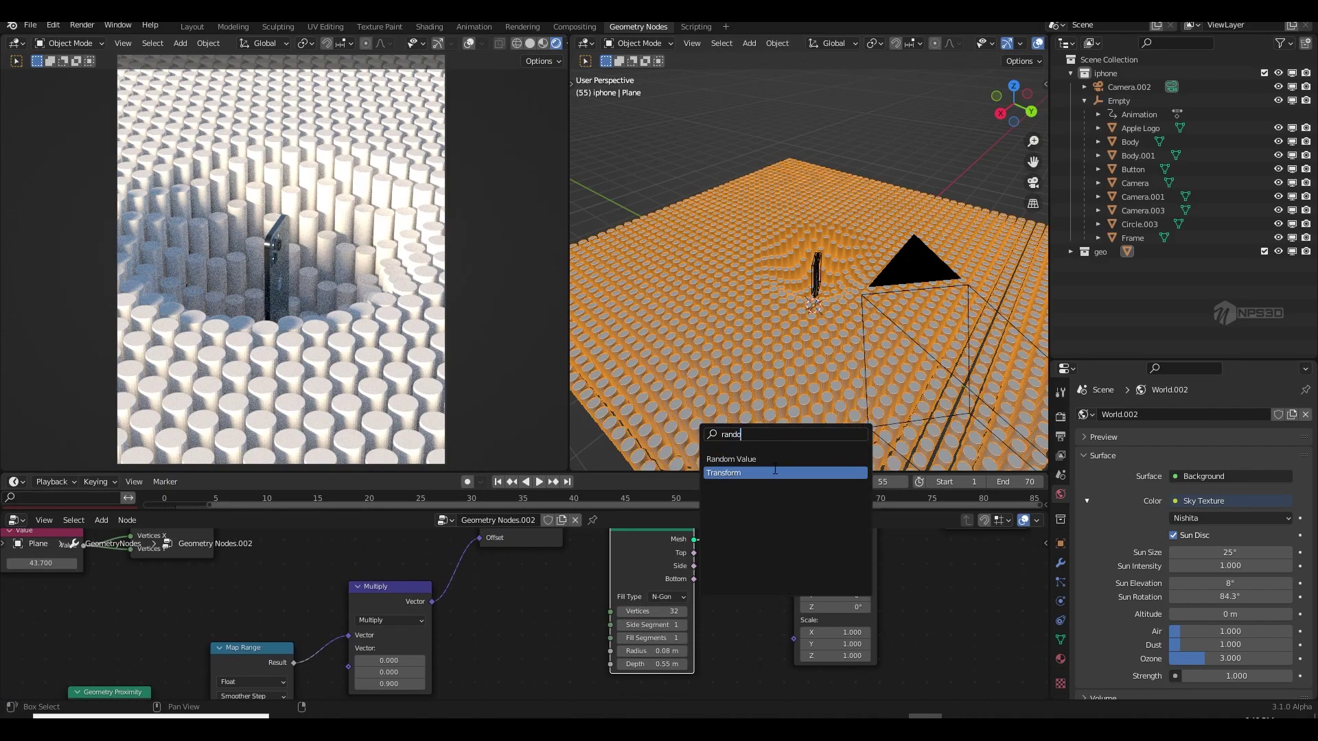
{"action": "key", "text": "Return"}
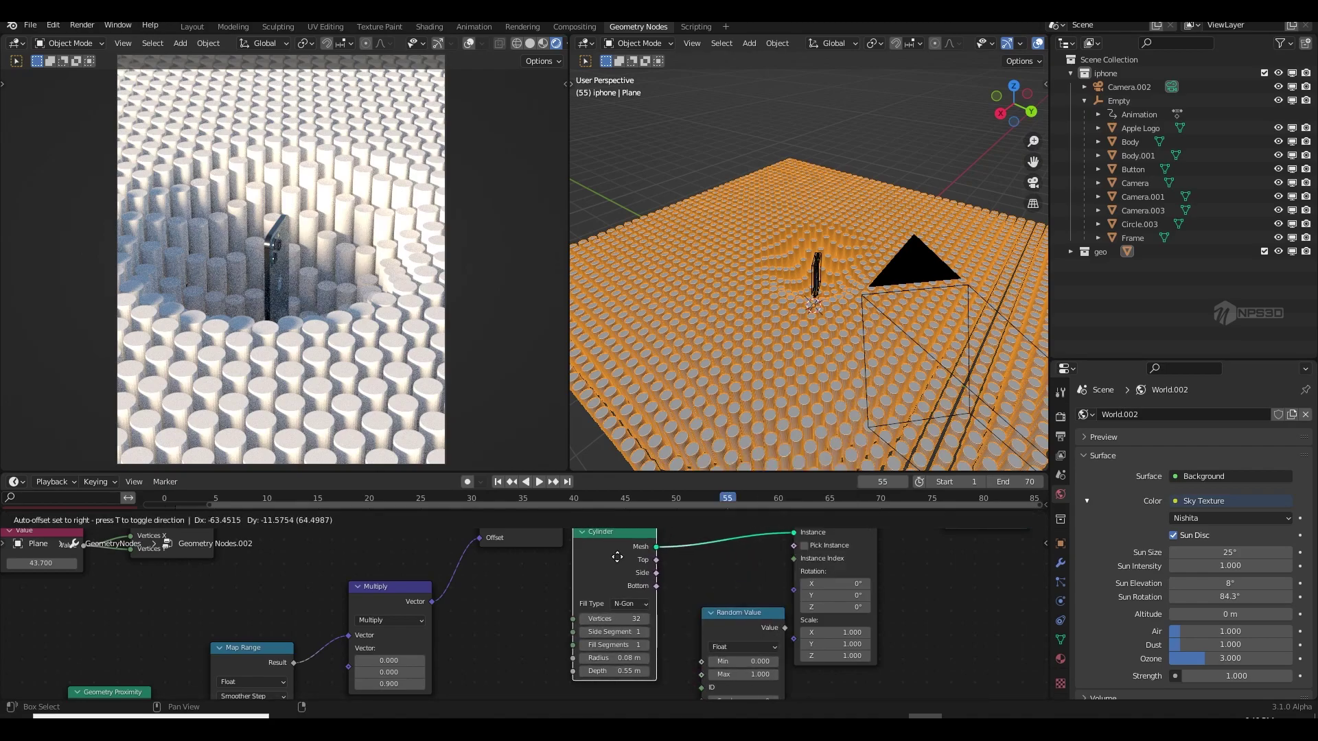
{"action": "left_click", "coordinate": [739, 586]}
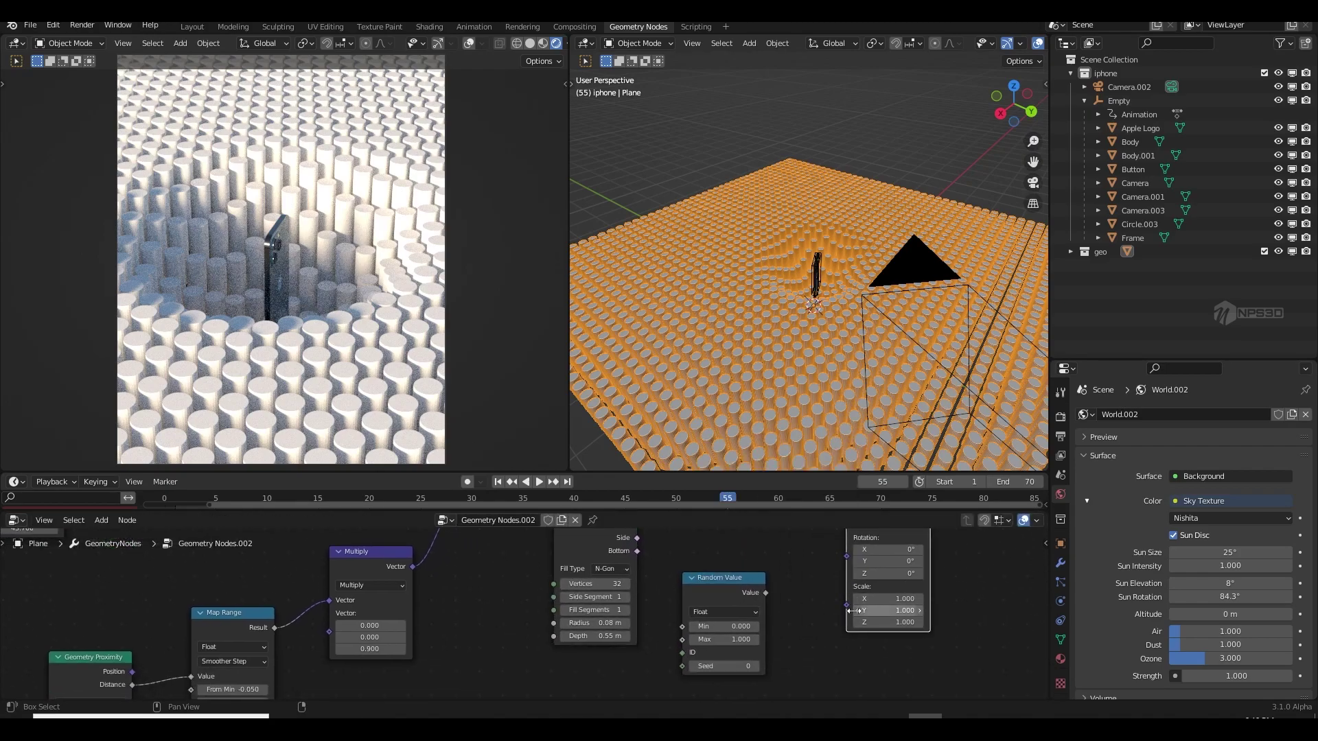
{"action": "left_click_drag", "start_coordinate": [765, 593], "coordinate": [847, 604]}
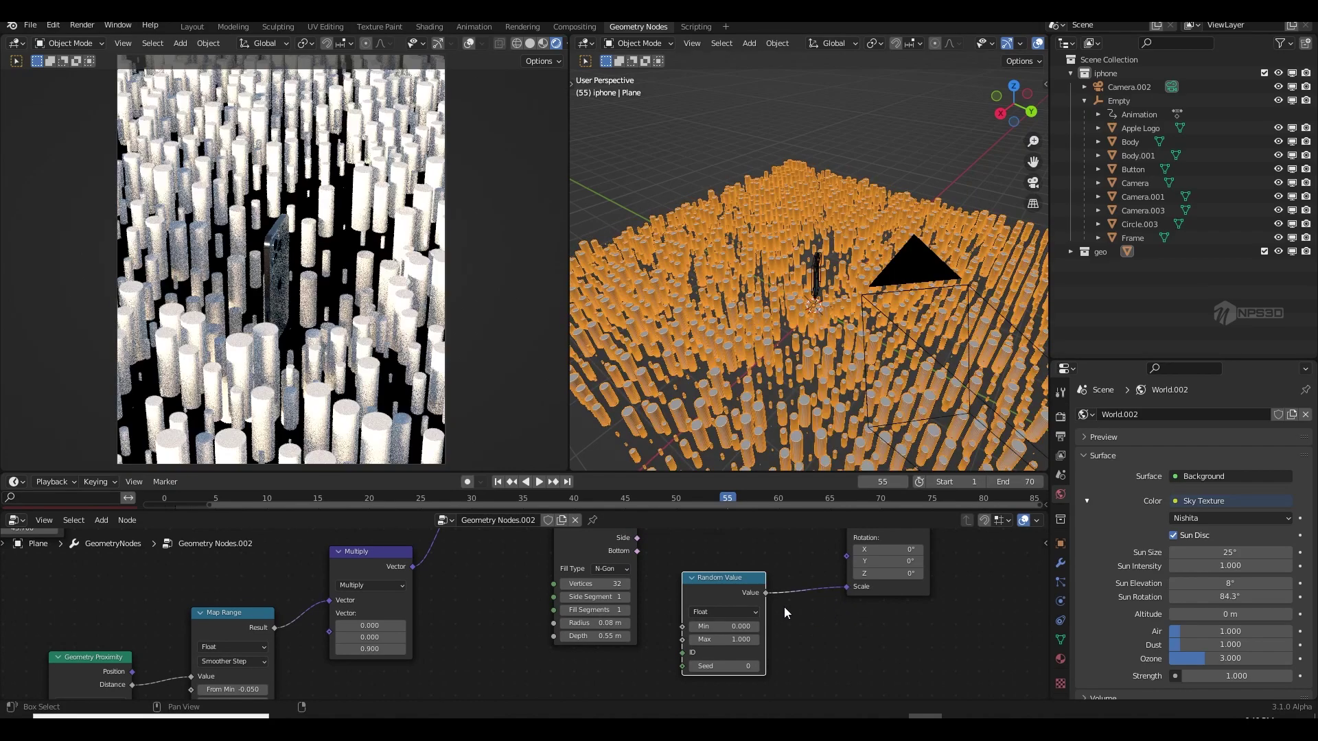
{"action": "mouse_move", "coordinate": [827, 397]}
{"action": "middle_mouse_down"}
{"action": "mouse_move", "coordinate": [810, 417]}
{"action": "mouse_move", "coordinate": [824, 400]}
{"action": "mouse_move", "coordinate": [817, 357]}
{"action": "mouse_move", "coordinate": [823, 391]}
{"action": "middle_mouse_up"}
{"action": "scroll", "coordinate": [821, 386], "scroll_direction": "up", "scroll_amount": 4}
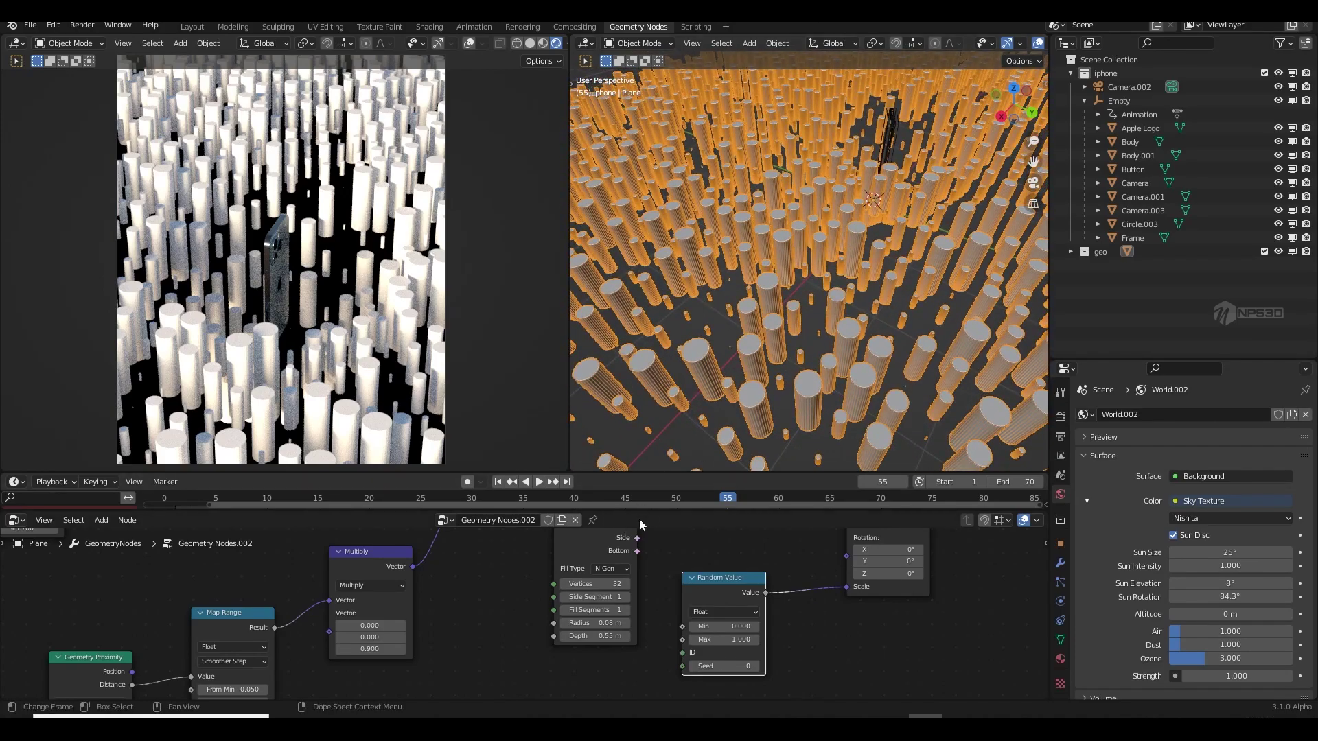
- Set the Cylinder's Vertices to 8 and the Random Value's Min to 0.63 and Max to 1.6, and save the file
{"action": "left_click_drag", "start_coordinate": [618, 583], "coordinate": [587, 583]}
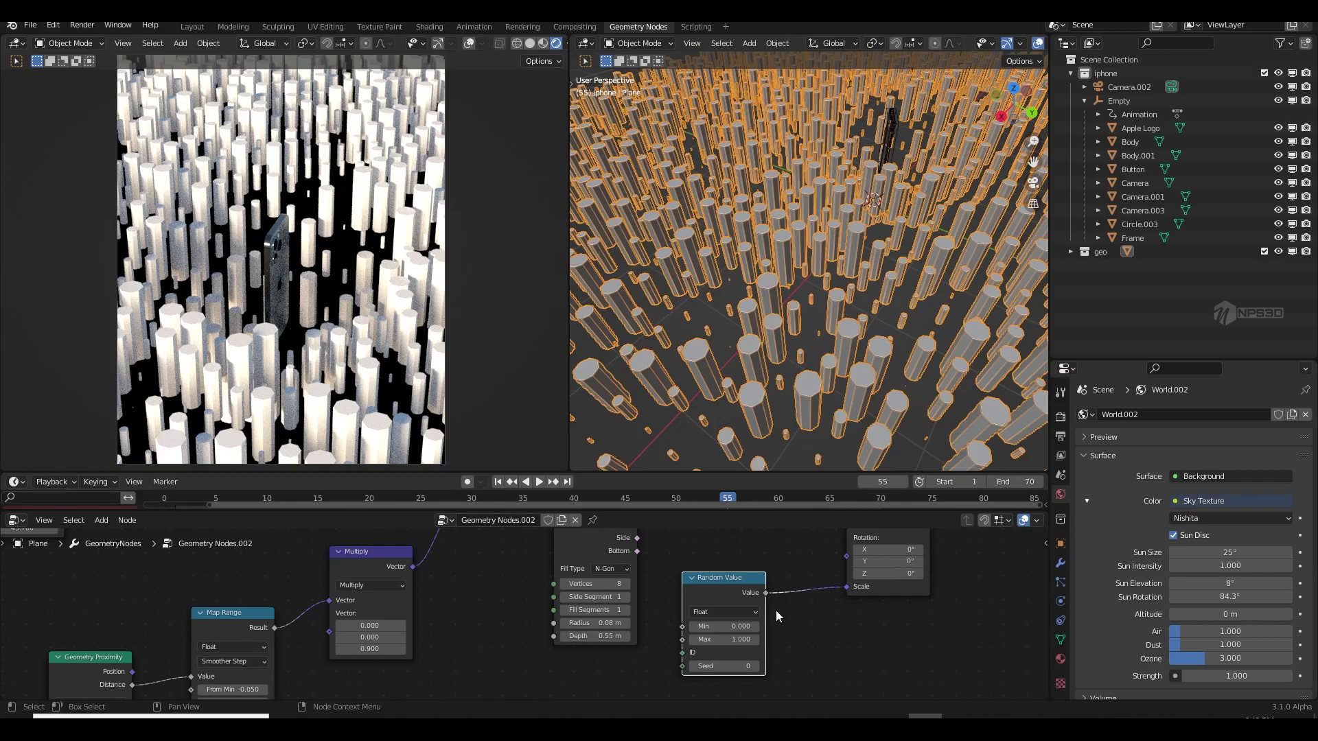
{"action": "middle_click_drag", "start_coordinate": [775, 615], "coordinate": [772, 594]}
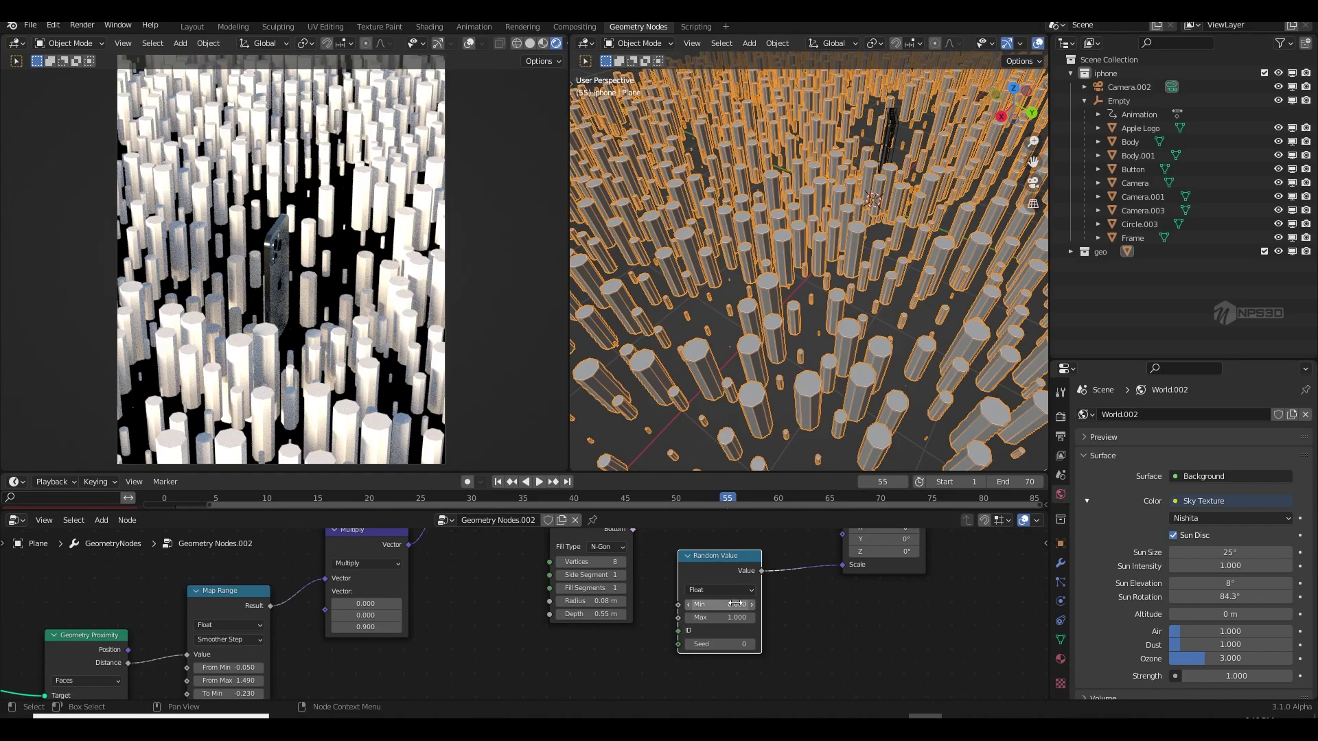
{"action": "left_click", "coordinate": [736, 605]}
{"action": "type", "text": ".01"}
{"action": "key", "text": "Return"}
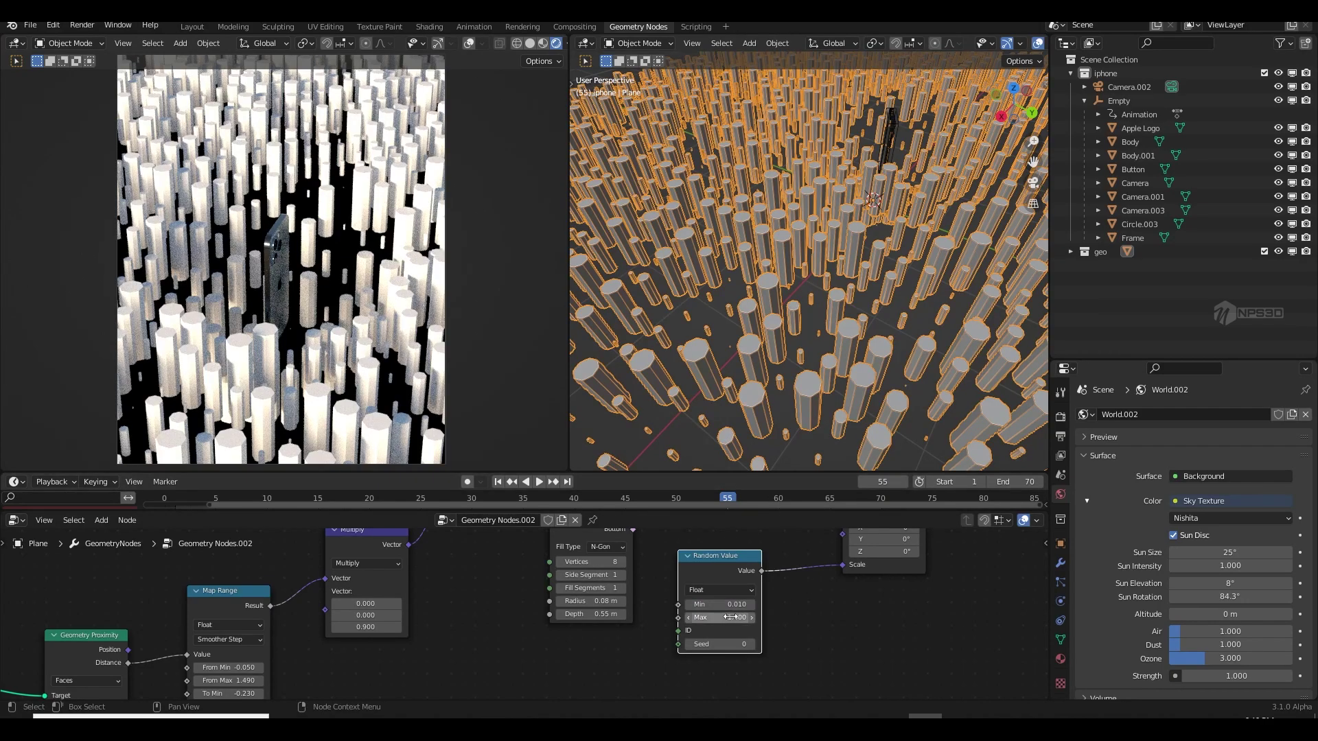
{"action": "left_click_drag", "start_coordinate": [721, 617], "coordinate": [781, 609]}
{"action": "key", "text": "ctrl+s"}
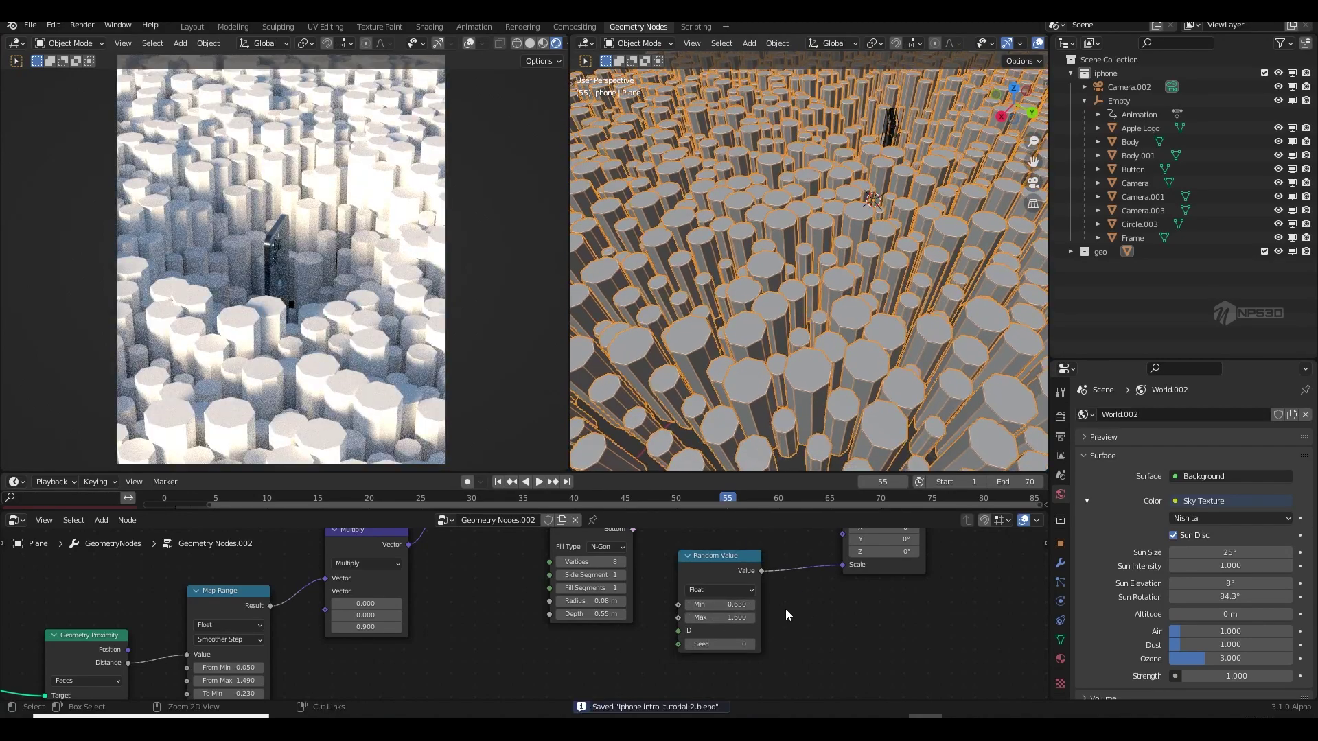
- Set the Random Value's Seed to 1, Min to 0.84 and Max to 1.31
{"action": "left_click", "coordinate": [752, 644]}
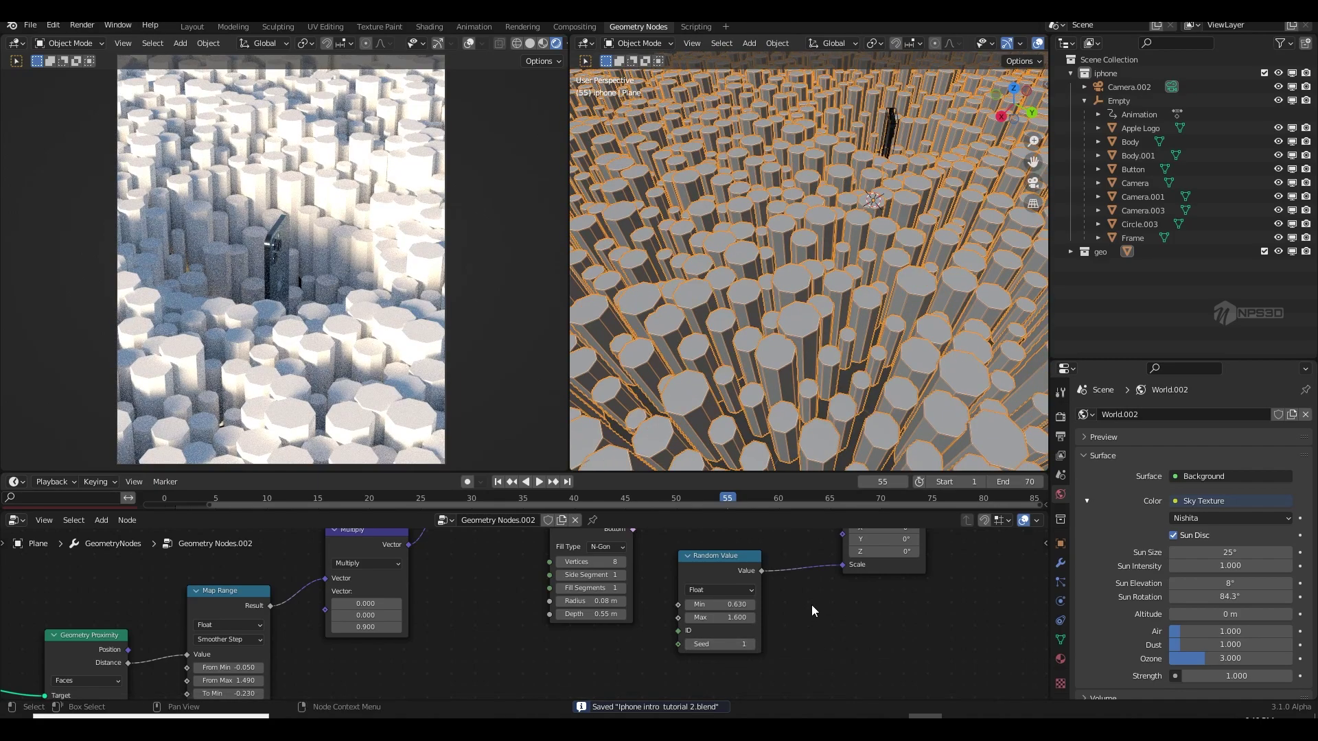
{"action": "left_click_drag", "start_coordinate": [724, 618], "coordinate": [784, 615]}
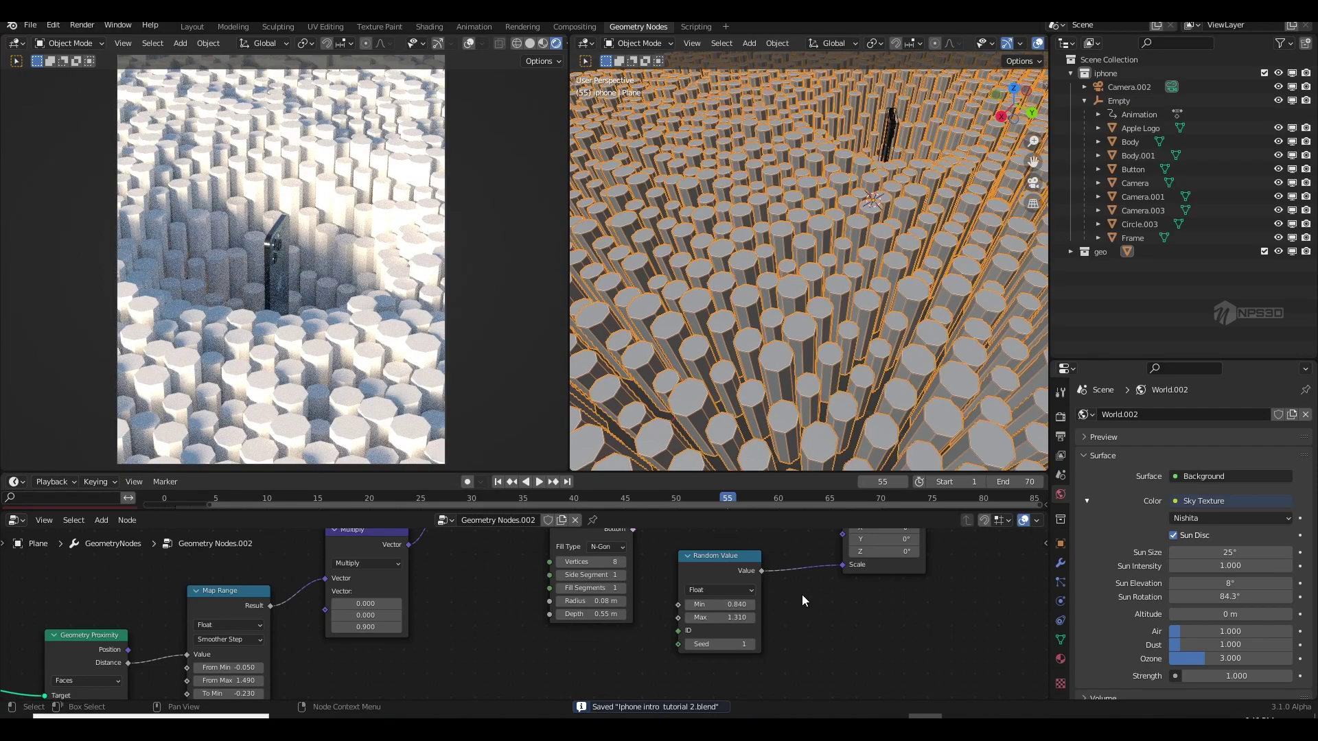
- Collapse and duplicate the Random Value node, and move the Instance on Points node aside to make room
{"action": "middle_click_drag", "start_coordinate": [844, 572], "coordinate": [861, 610]}
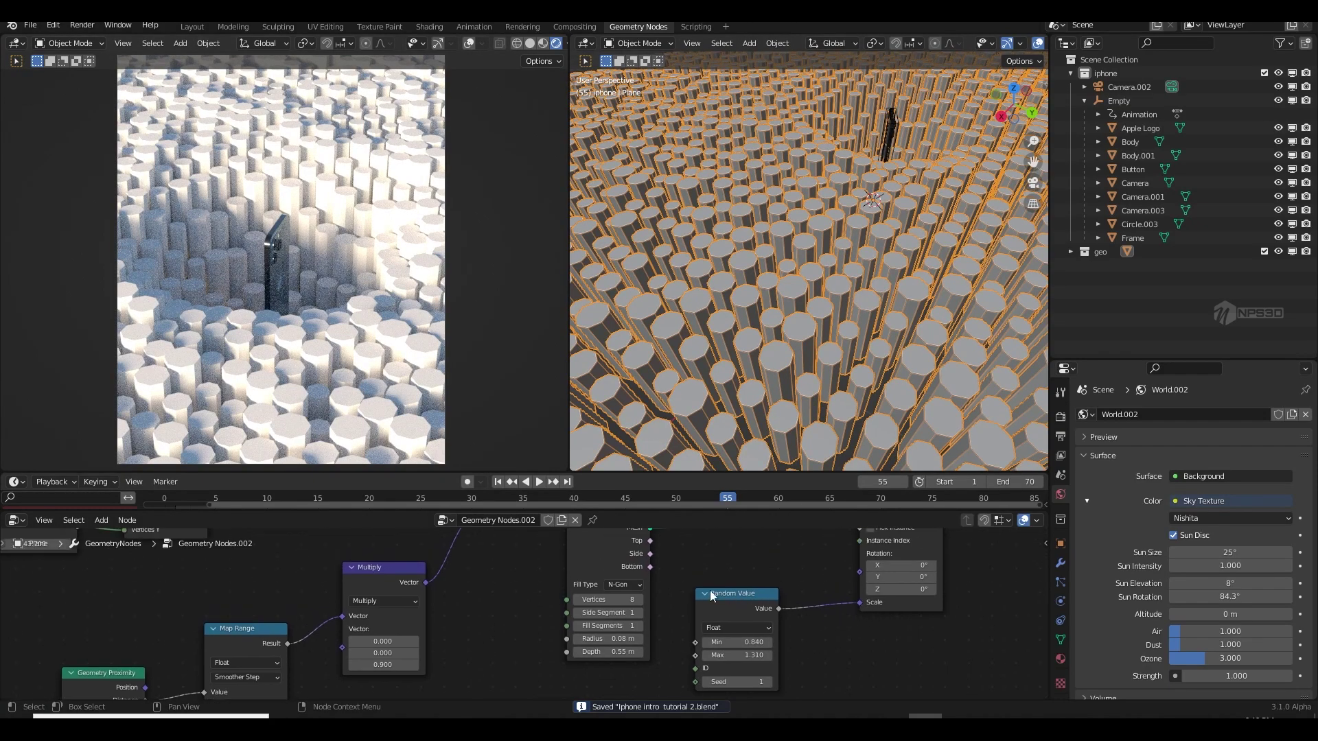
{"action": "left_click", "coordinate": [706, 592]}
{"action": "left_click_drag", "start_coordinate": [731, 595], "coordinate": [797, 640]}
{"action": "key", "text": "shift+d"}
{"action": "left_click", "coordinate": [755, 549]}
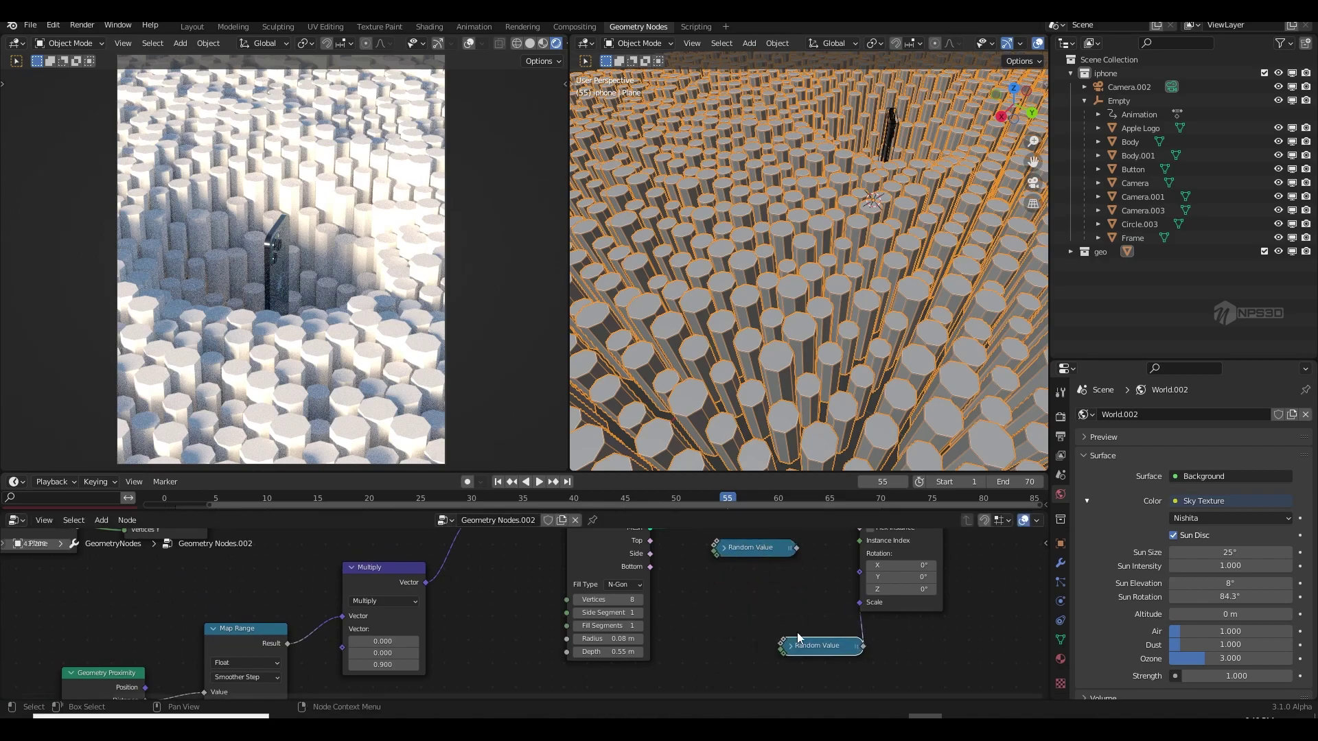
{"action": "left_click_drag", "start_coordinate": [910, 606], "coordinate": [960, 613]}
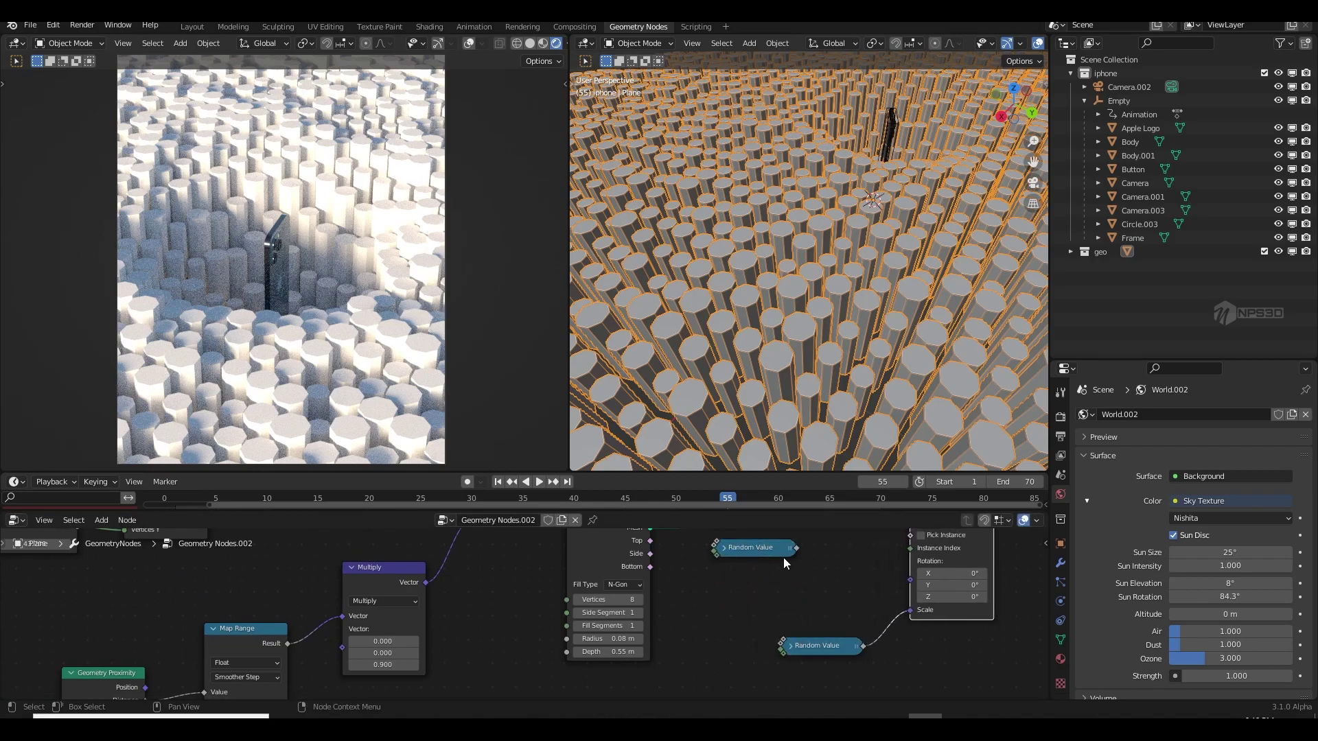
- Try driving the Rotation of Instance on Points with the duplicated Random Value, inspect the instances, and remove the link
{"action": "left_click_drag", "start_coordinate": [796, 547], "coordinate": [908, 578]}
{"action": "left_click", "coordinate": [724, 548]}
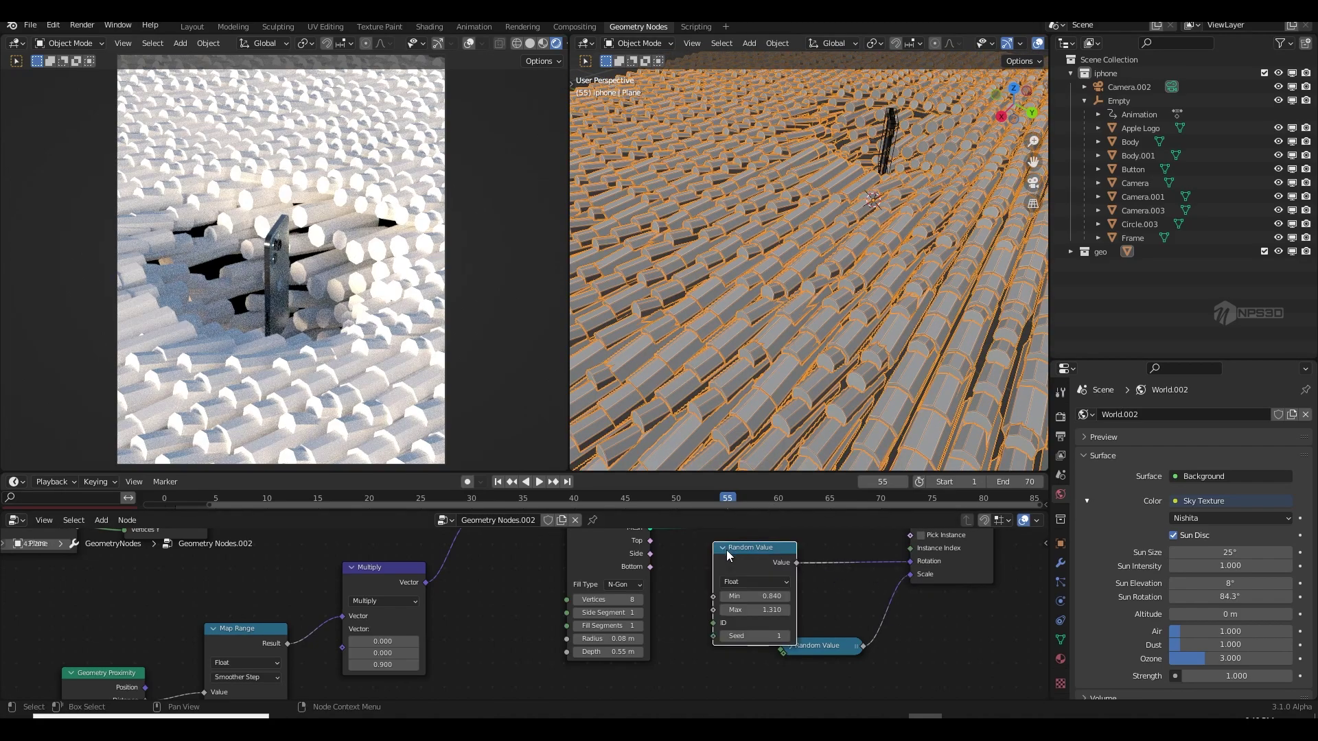
{"action": "scroll", "coordinate": [878, 329], "scroll_direction": "down", "scroll_amount": 5}
{"action": "middle_click_drag", "start_coordinate": [886, 367], "coordinate": [797, 332]}
{"action": "scroll", "coordinate": [797, 332], "scroll_direction": "up", "scroll_amount": 4}
{"action": "left_click_drag", "start_coordinate": [907, 560], "coordinate": [855, 561]}
- Add a Combine XYZ node, connect its Vector to the instances' Rotation, and feed the duplicated Random Value into its Z input
{"action": "left_click_drag", "start_coordinate": [820, 645], "coordinate": [852, 676]}
{"action": "key", "text": "shift+a"}
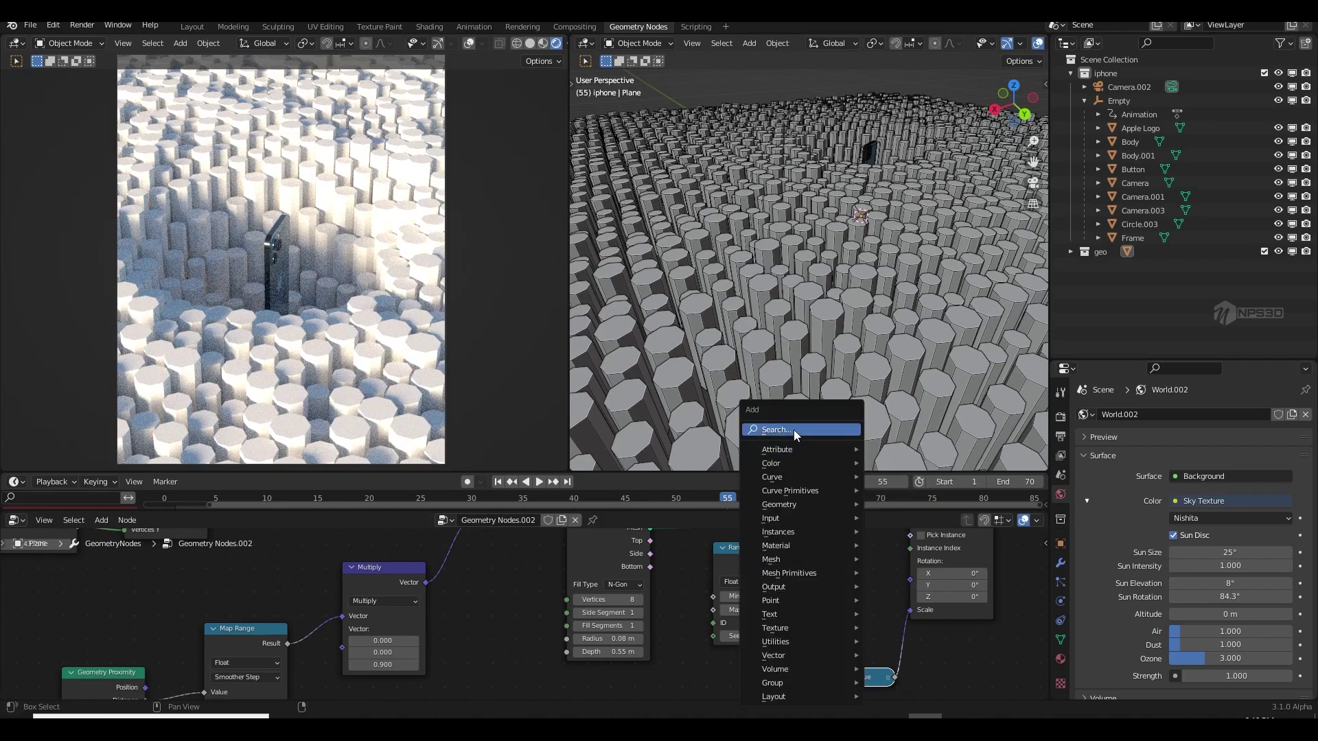
{"action": "left_click", "coordinate": [793, 432]}
{"action": "type", "text": "comb"}
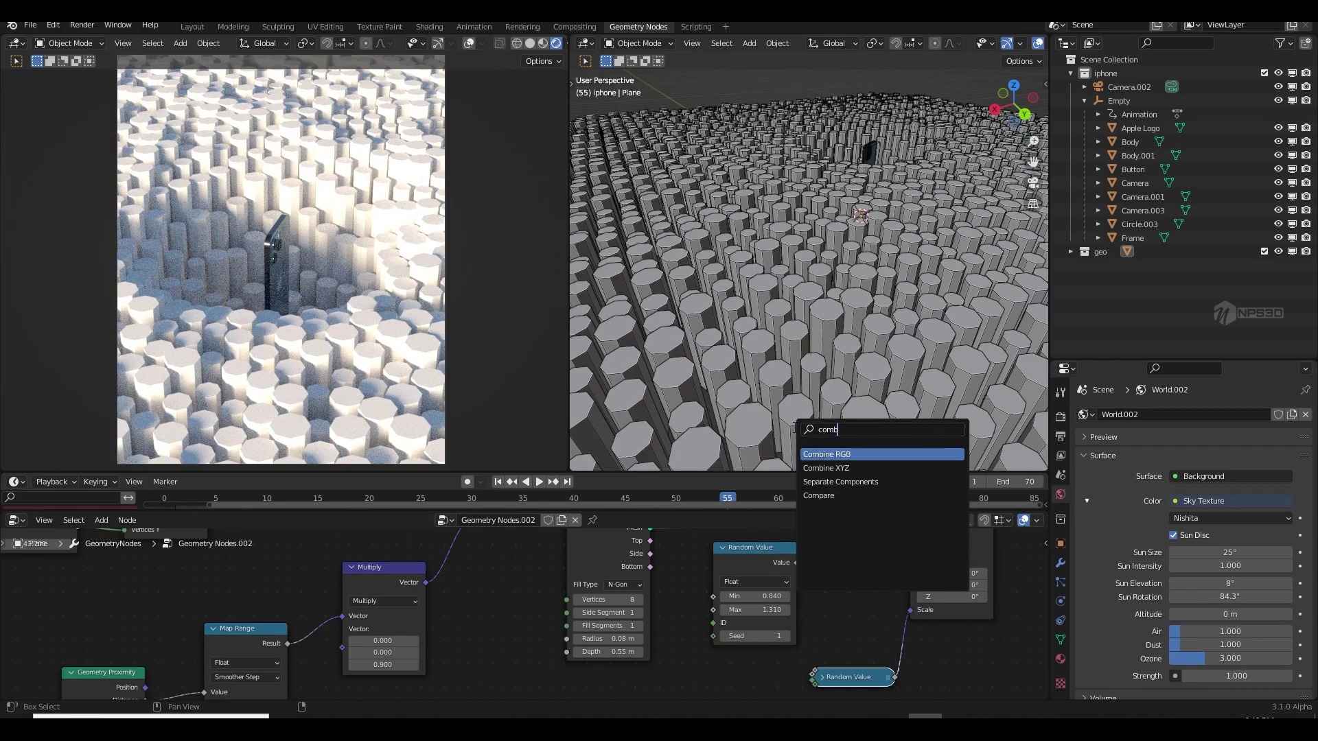
{"action": "key", "text": "Return"}
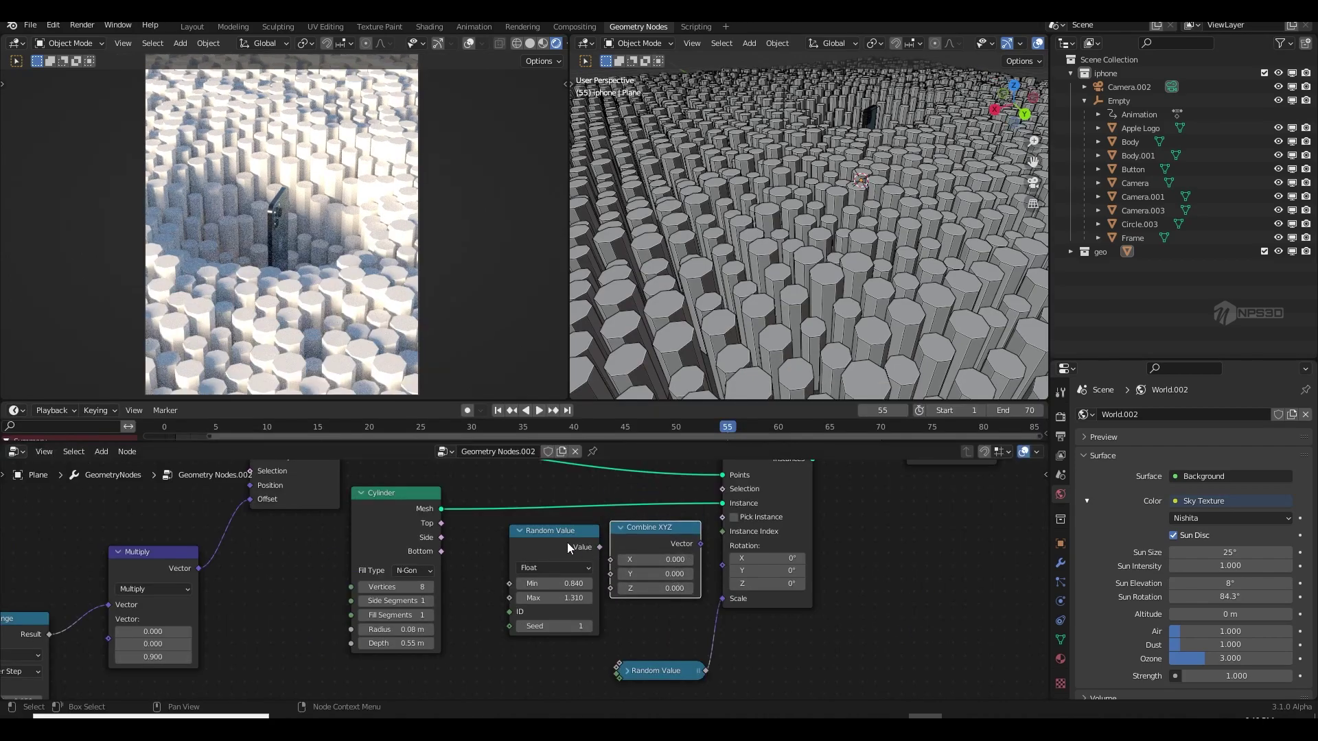
{"action": "left_click_drag", "start_coordinate": [567, 543], "coordinate": [547, 544]}
{"action": "left_click_drag", "start_coordinate": [700, 544], "coordinate": [728, 564]}
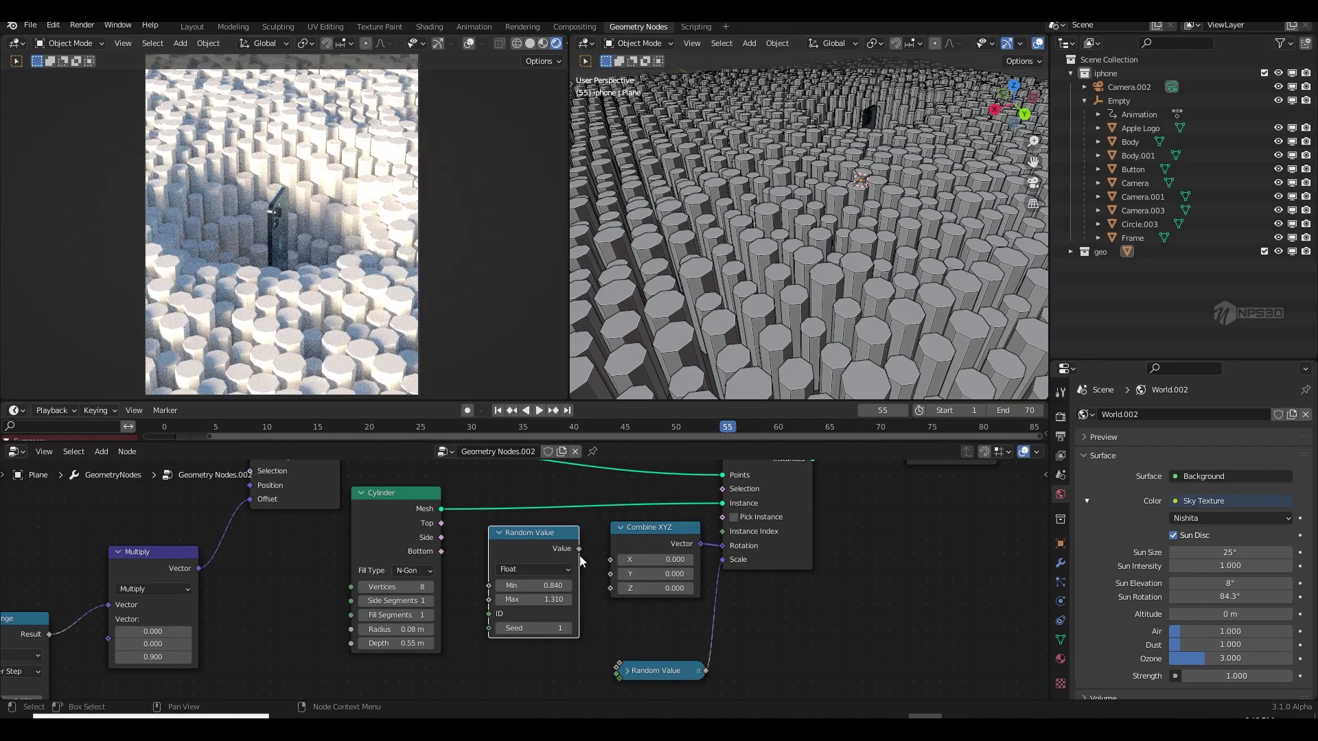
{"action": "left_click_drag", "start_coordinate": [614, 590], "coordinate": [612, 587]}
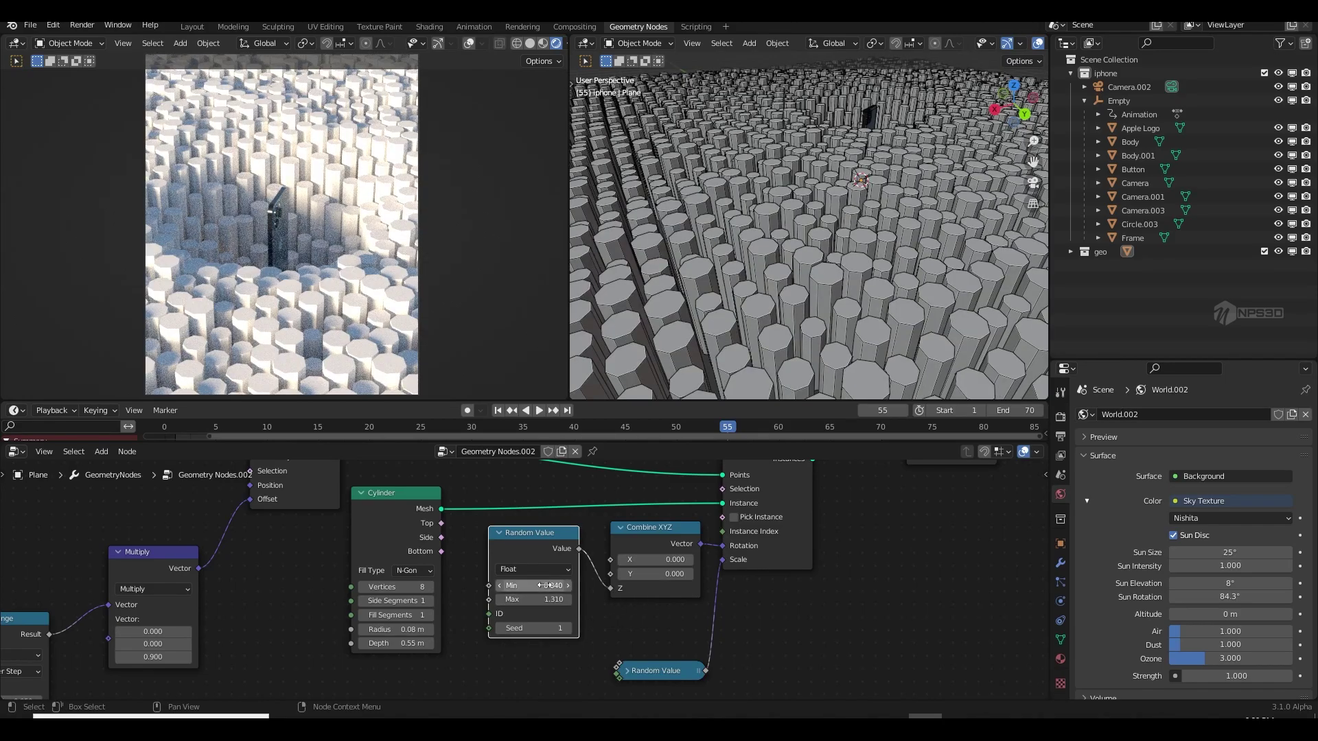
- Set the Cylinder's Vertices to 4 and the rotation Random Value's Min to -1.16 and Max to 0.71
{"action": "left_click_drag", "start_coordinate": [547, 585], "coordinate": [528, 586]}
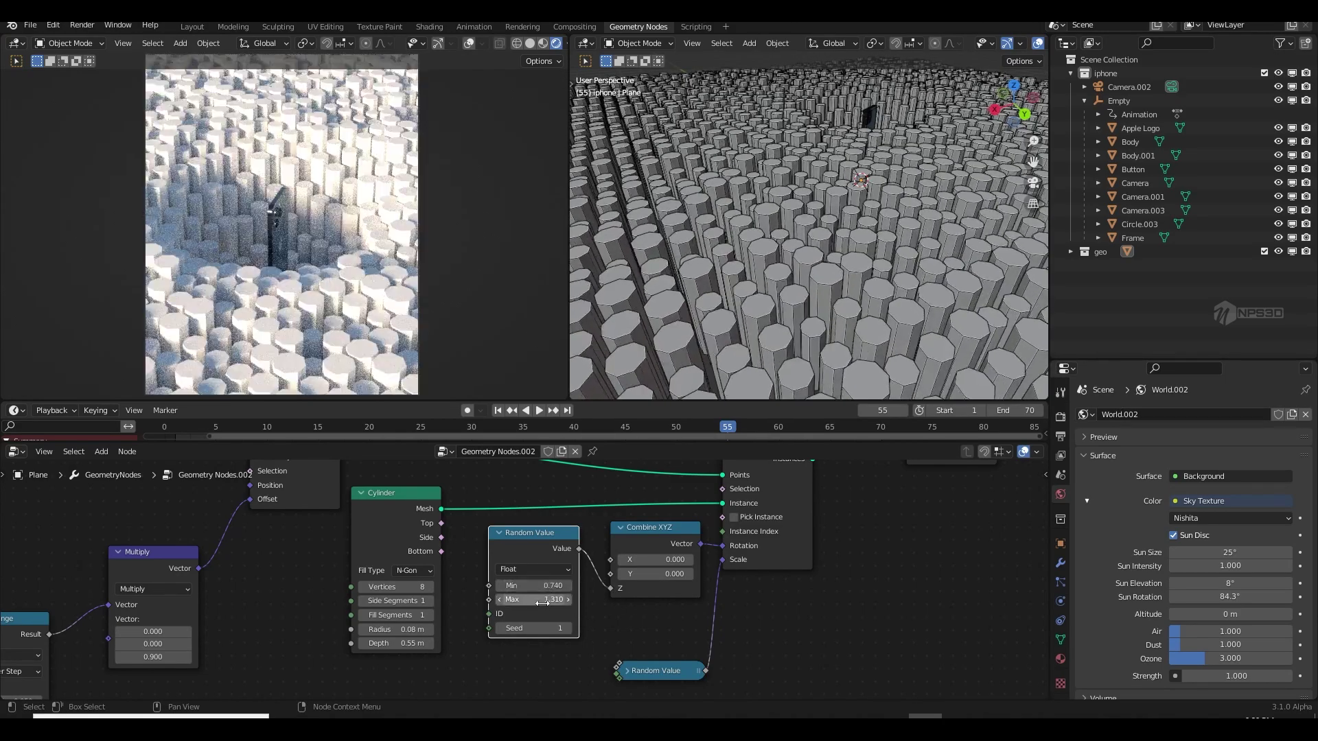
{"action": "left_click_drag", "start_coordinate": [405, 586], "coordinate": [391, 587]}
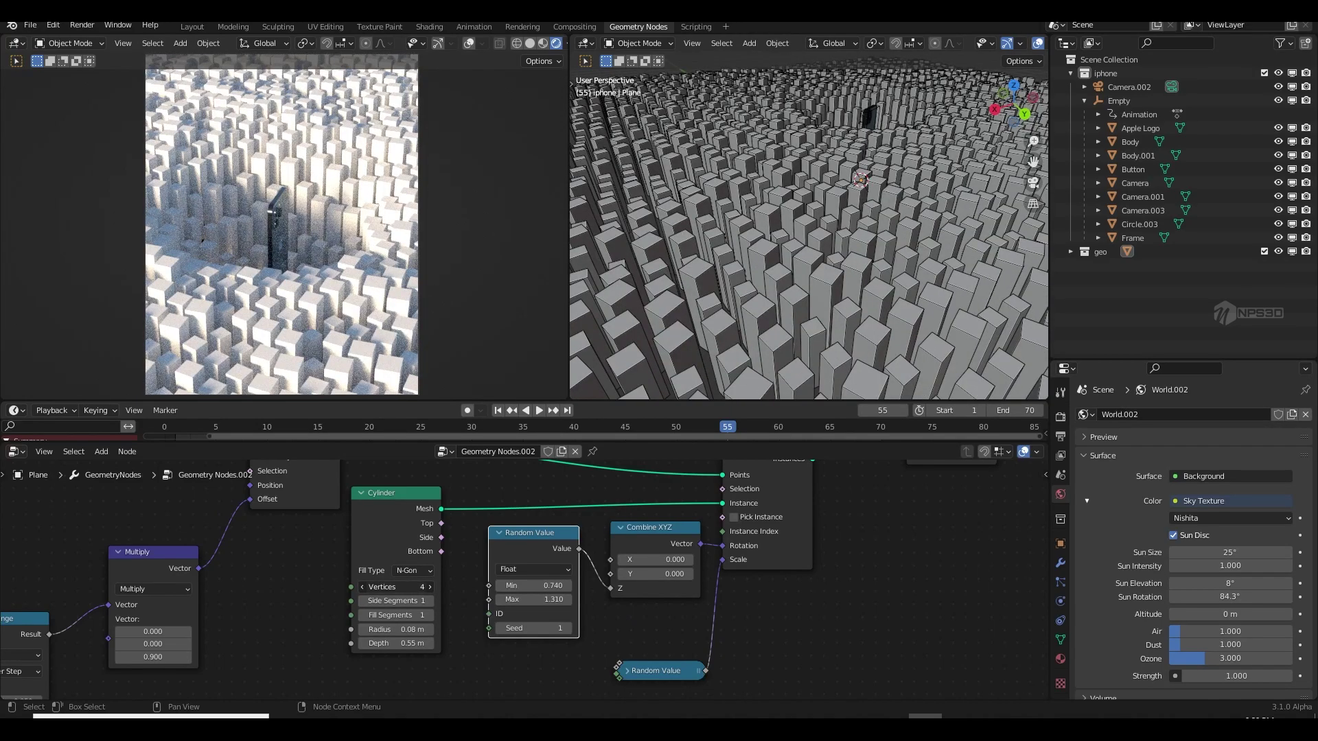
{"action": "mouse_move", "coordinate": [553, 585]}
{"action": "left_mouse_down"}
{"action": "mouse_move", "coordinate": [529, 585]}
{"action": "mouse_move", "coordinate": [570, 602]}
{"action": "left_mouse_up"}
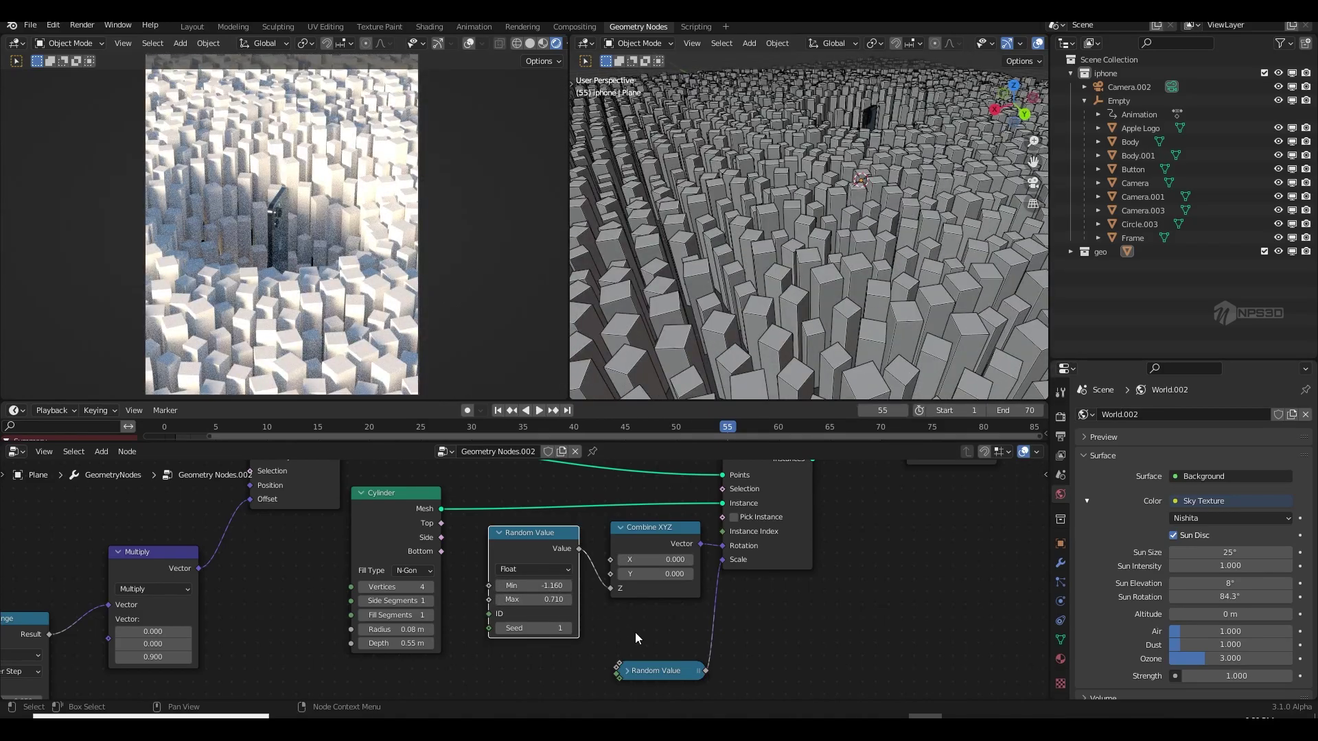
- Set the scale Random Value's Max to 1.27 and the Cylinder's Vertices to 7, collapse that Random Value node, and save the file
{"action": "left_click", "coordinate": [627, 670]}
{"action": "middle_click_drag", "start_coordinate": [667, 646], "coordinate": [664, 590]}
{"action": "mouse_move", "coordinate": [675, 681]}
{"action": "left_mouse_down"}
{"action": "mouse_move", "coordinate": [721, 681]}
{"action": "mouse_move", "coordinate": [690, 681]}
{"action": "mouse_move", "coordinate": [685, 667]}
{"action": "left_mouse_up"}
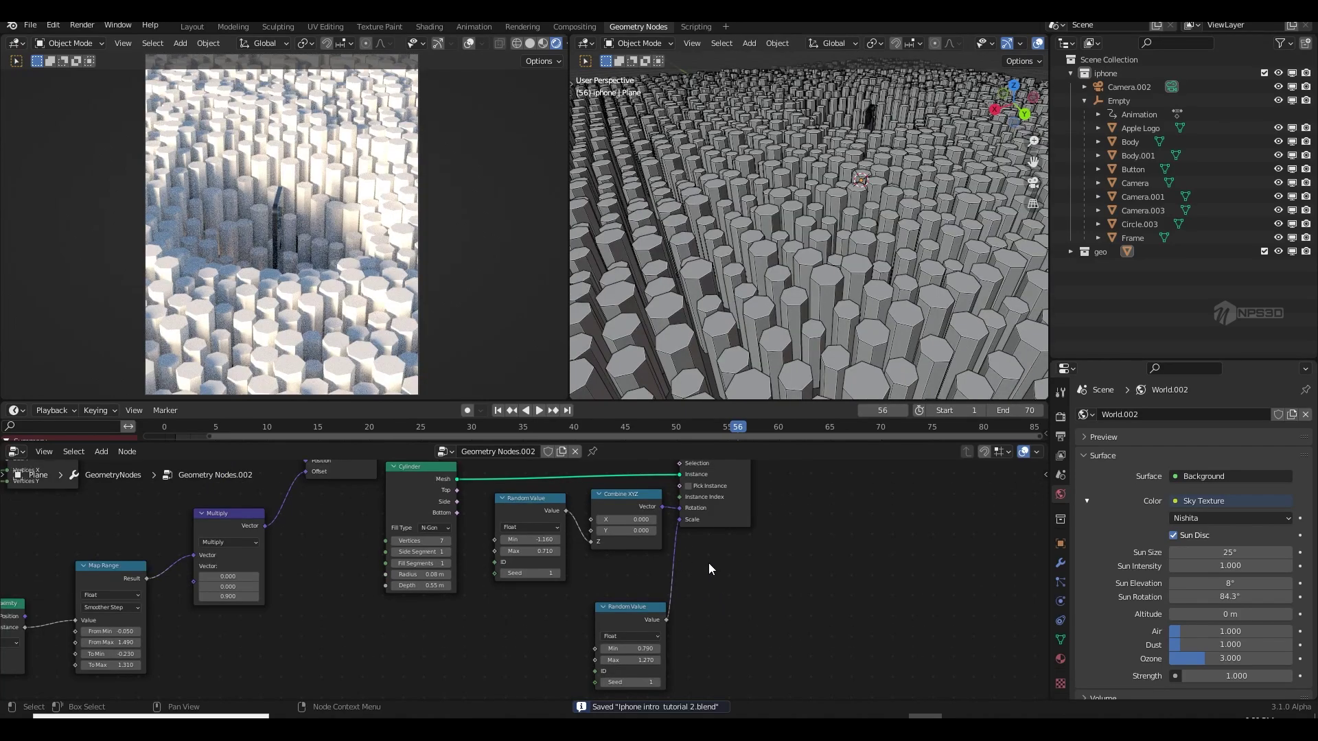
{"action": "left_click", "coordinate": [677, 619]}
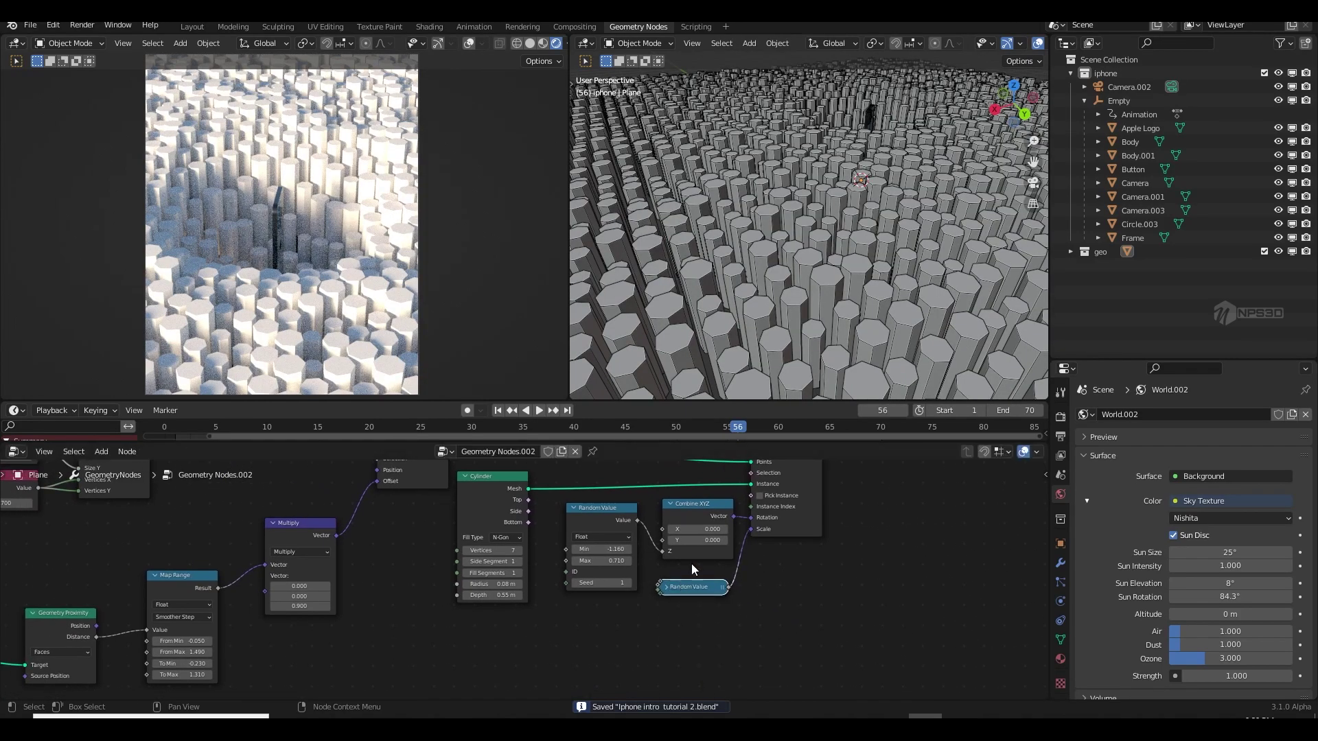
{"action": "middle_click_drag", "start_coordinate": [794, 529], "coordinate": [861, 543]}
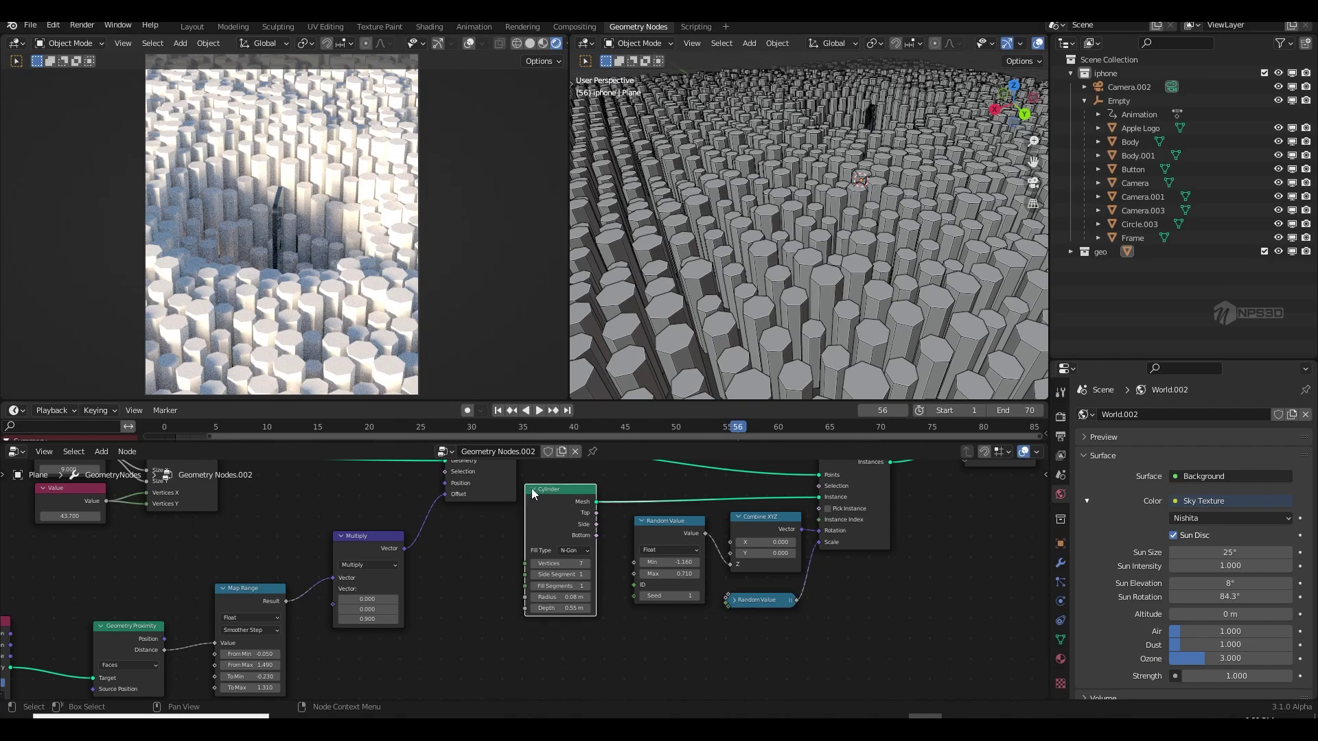
{"action": "key", "text": "ctrl+s"}
{"action": "scroll", "coordinate": [804, 260], "scroll_direction": "down", "scroll_amount": 8}
{"action": "scroll", "coordinate": [805, 283], "scroll_direction": "up", "scroll_amount": 4}
{"action": "scroll", "coordinate": [832, 283], "scroll_direction": "down", "scroll_amount": 4}
{"action": "middle_click_drag", "start_coordinate": [833, 282], "coordinate": [875, 286]}
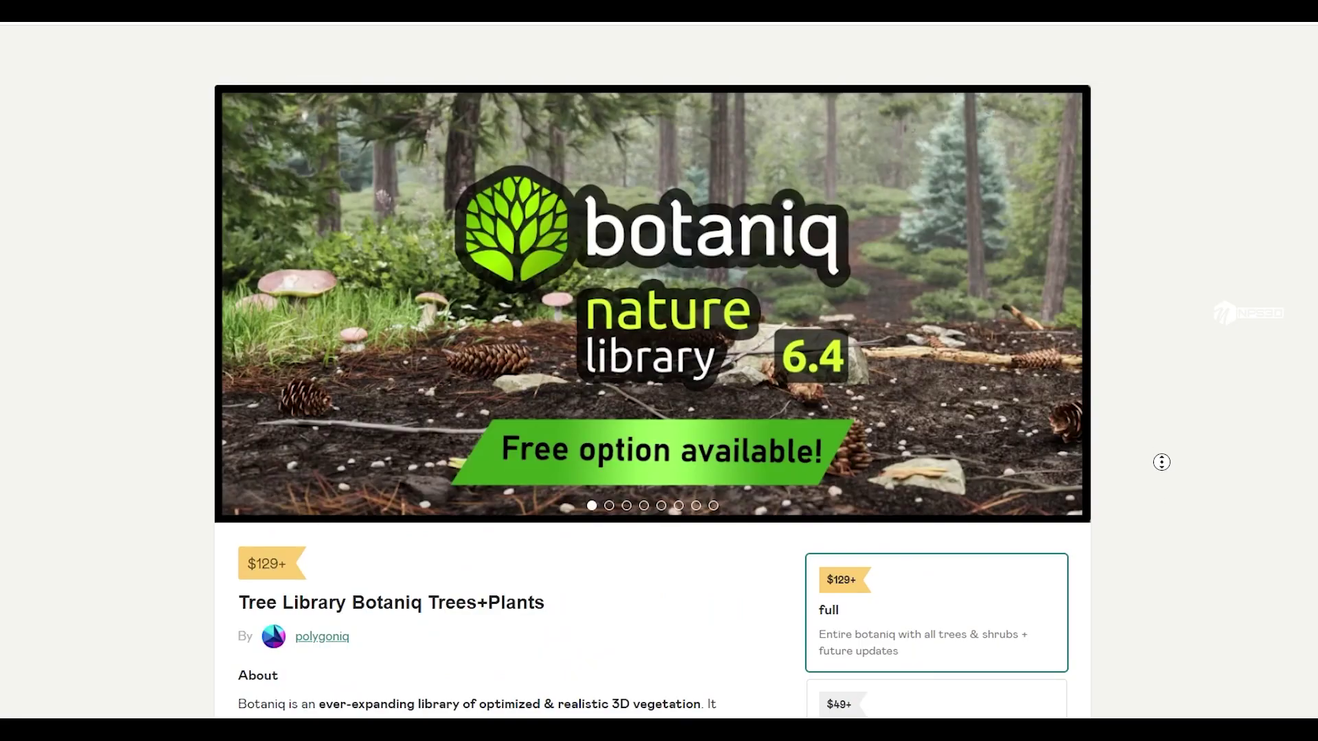
- Switch to the Botaniq tree library's product page and look through its purchase options, description and animation features
{"action": "scroll", "coordinate": [1161, 462], "scroll_direction": "down", "scroll_amount": 3}
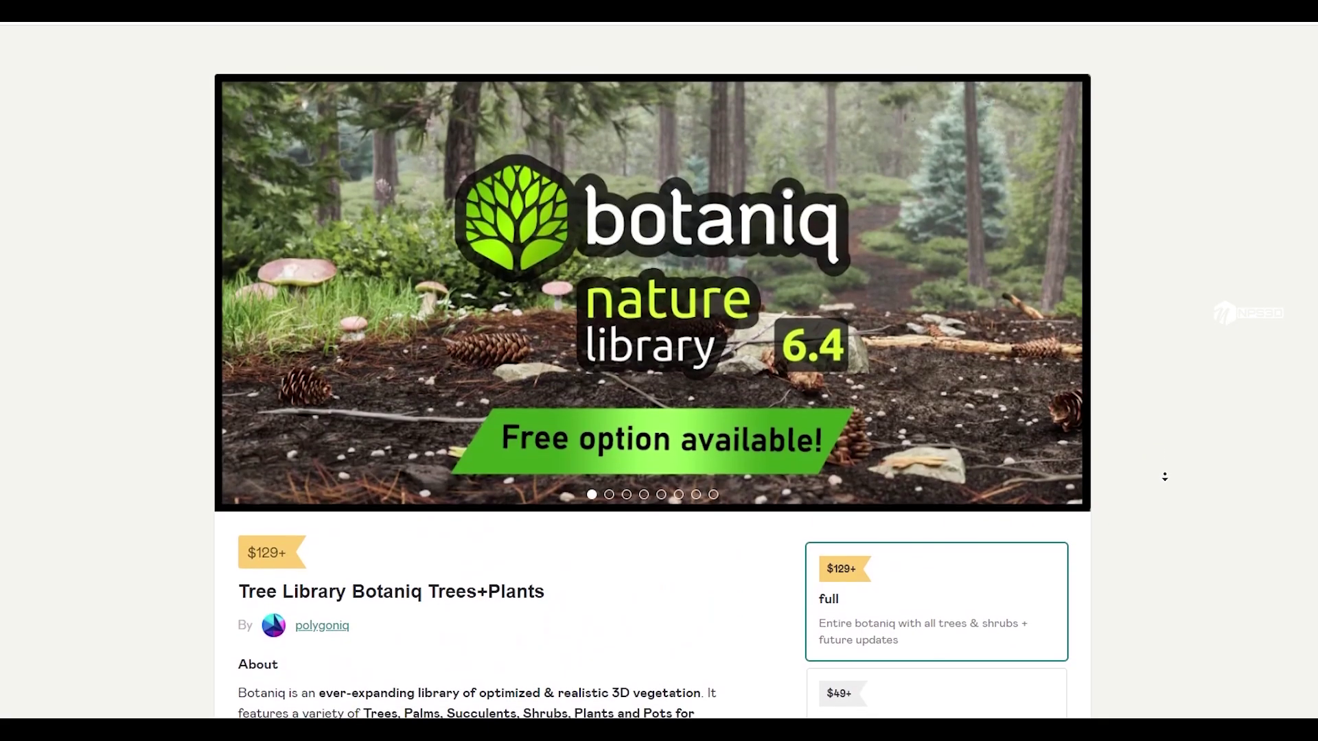
{"action": "scroll", "coordinate": [1166, 494], "scroll_direction": "down", "scroll_amount": 6}
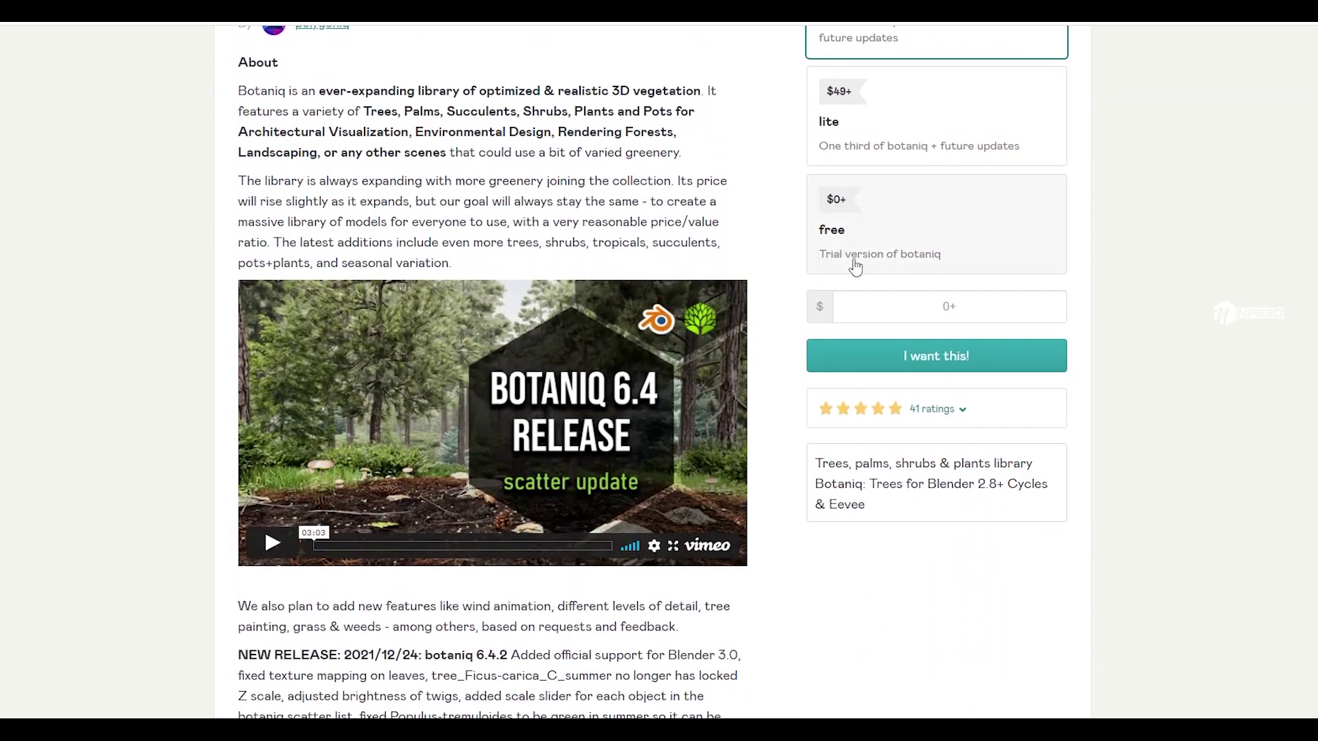
{"action": "scroll", "coordinate": [1239, 415], "scroll_direction": "down", "scroll_amount": 9}
{"action": "scroll", "coordinate": [1241, 433], "scroll_direction": "down", "scroll_amount": 9}
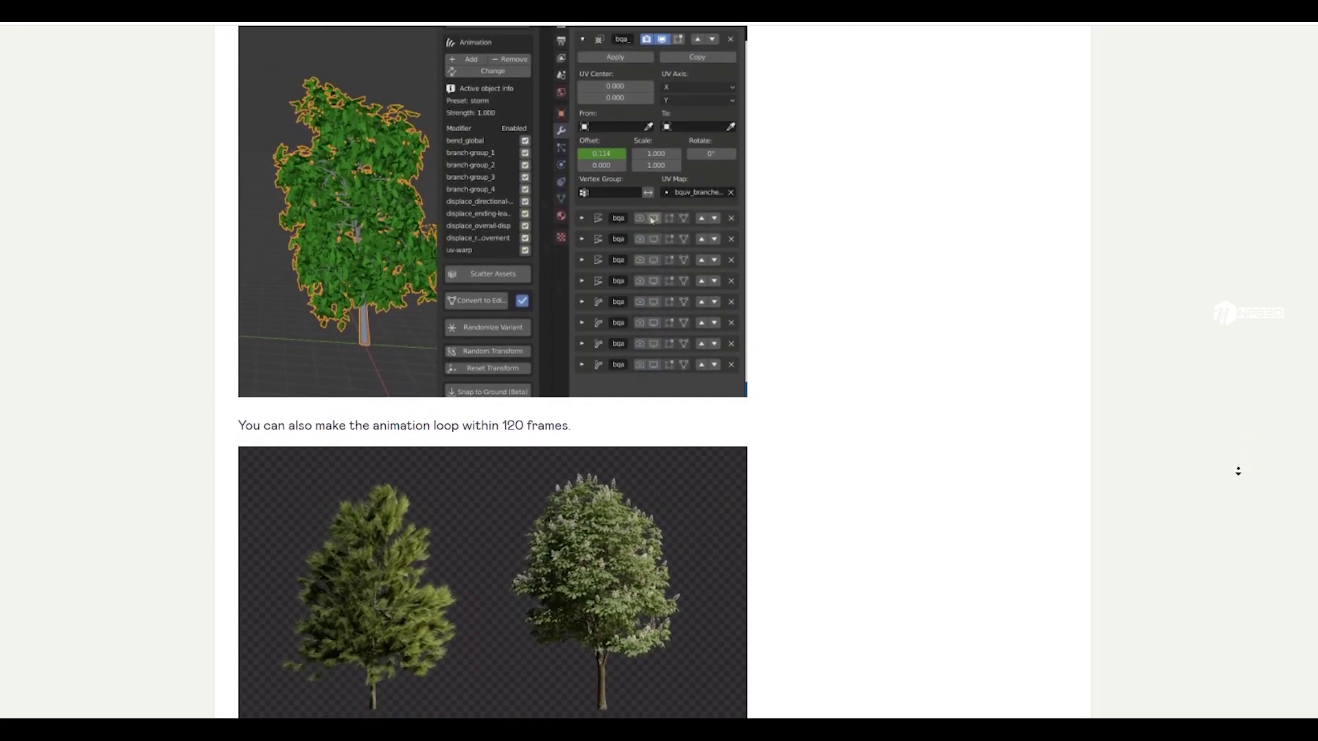
{"action": "scroll", "coordinate": [1238, 469], "scroll_direction": "down", "scroll_amount": 7}
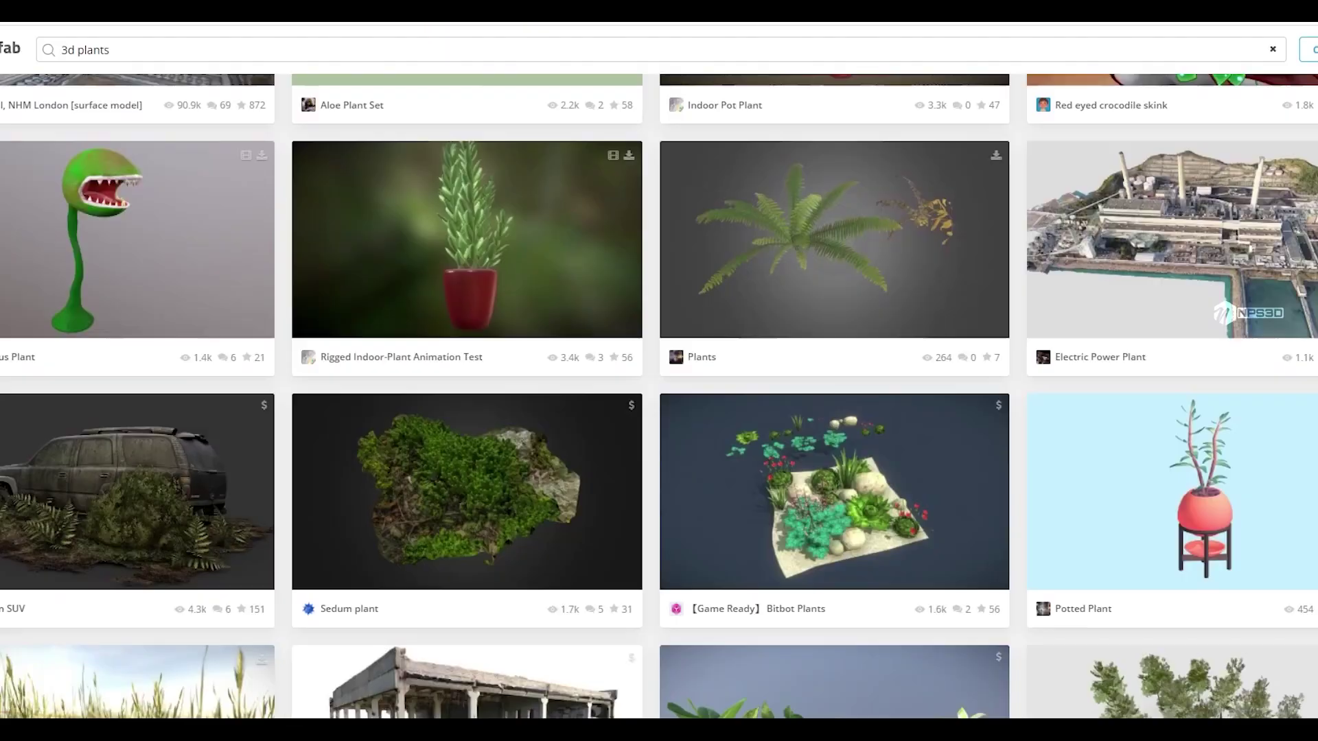
- Switch to Sketchfab and browse the model results for 3d plants and grass
{"action": "scroll", "coordinate": [659, 398], "scroll_direction": "down", "scroll_amount": 12}
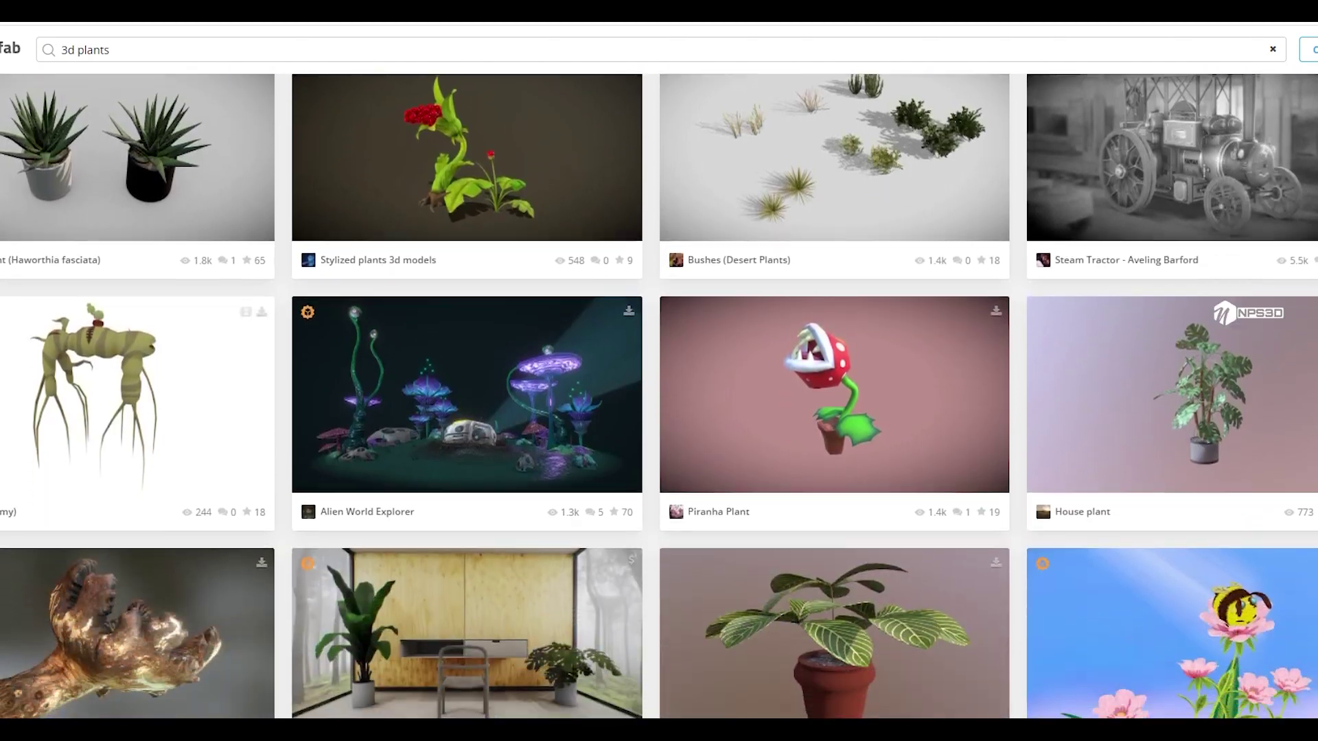
{"action": "scroll", "coordinate": [659, 398], "scroll_direction": "down", "scroll_amount": 4}
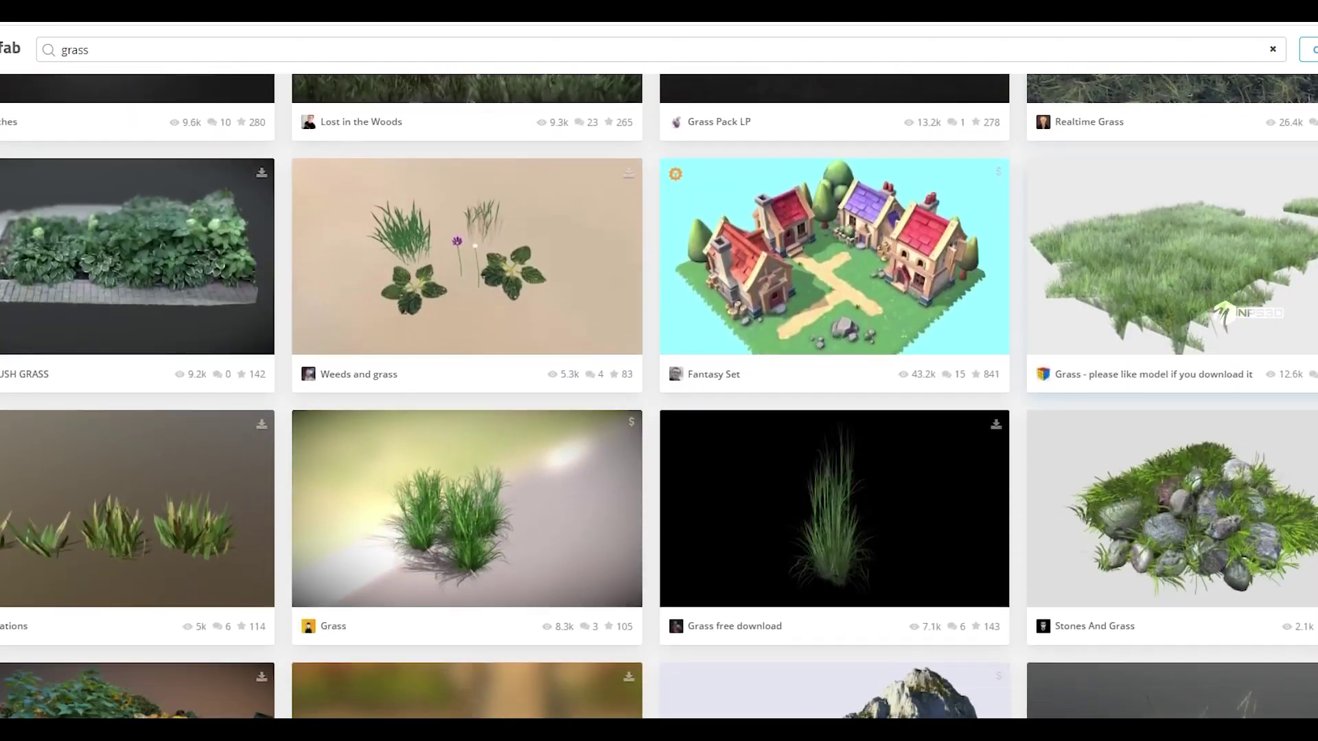
{"action": "scroll", "coordinate": [659, 398], "scroll_direction": "down", "scroll_amount": 8}
{"action": "scroll", "coordinate": [658, 398], "scroll_direction": "down", "scroll_amount": 10}
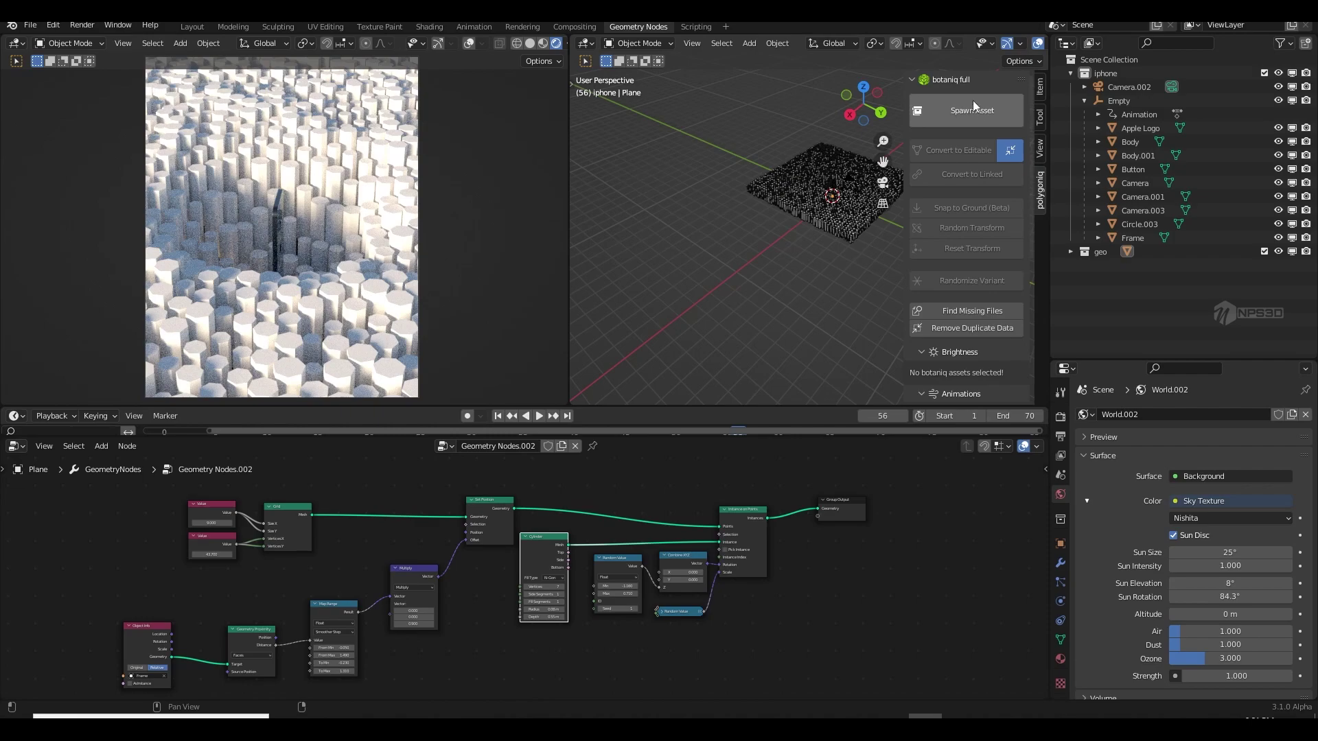
- Return to Blender, add a plane mesh, and move it into a new collection named flower
{"action": "key", "text": "n"}
{"action": "key", "text": "shift+a"}
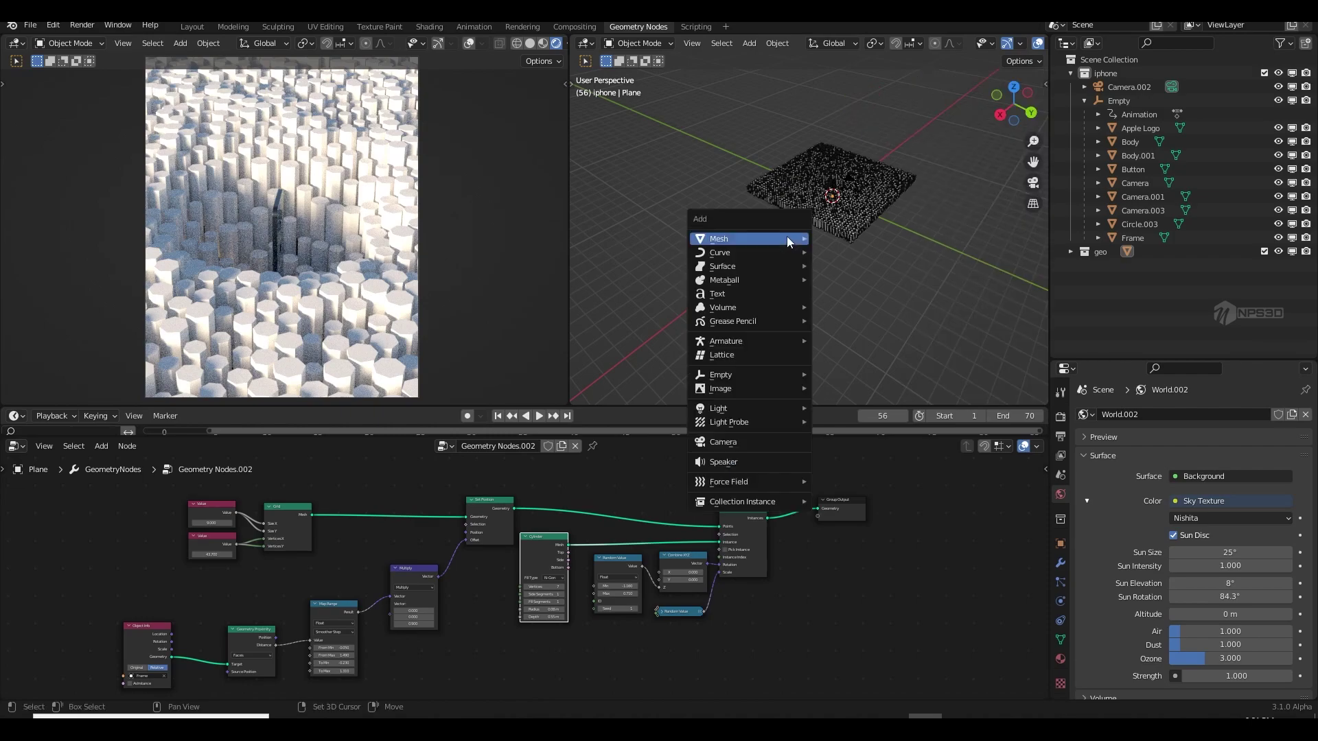
{"action": "mouse_move", "coordinate": [786, 237]}
{"action": "left_click", "coordinate": [883, 233]}
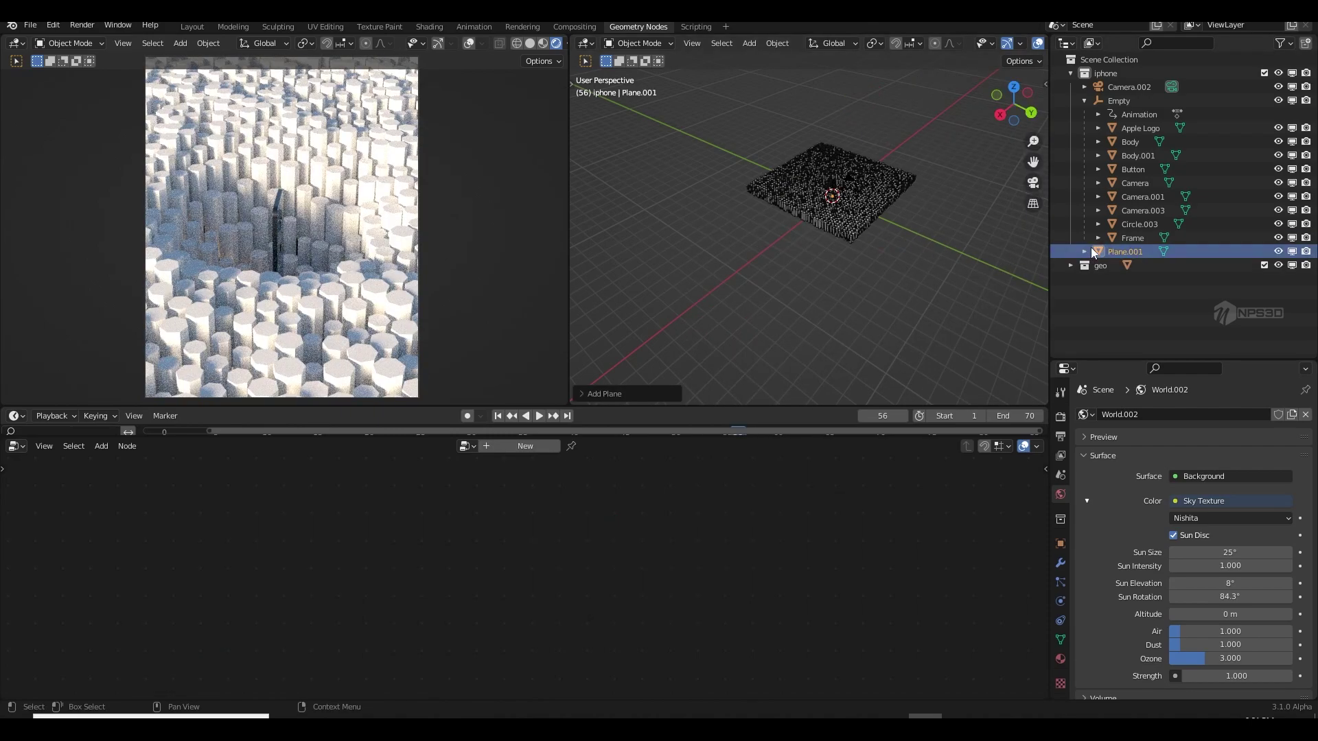
{"action": "key", "text": "m"}
{"action": "left_click", "coordinate": [1046, 245]}
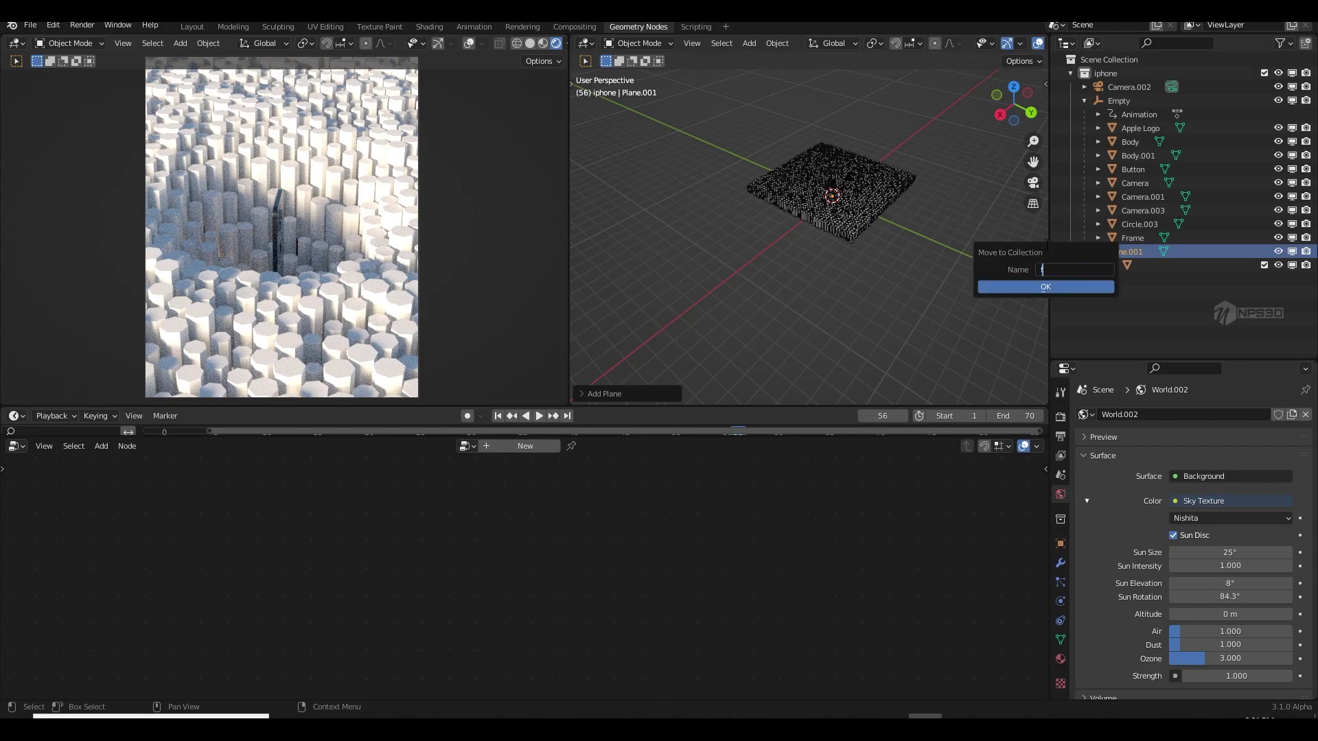
{"action": "type", "text": "flower"}
{"action": "key", "text": "Return"}
- Isolate the new plane in local view and start a botaniq asset scatter with it as the target
{"action": "key", "text": "slash"}
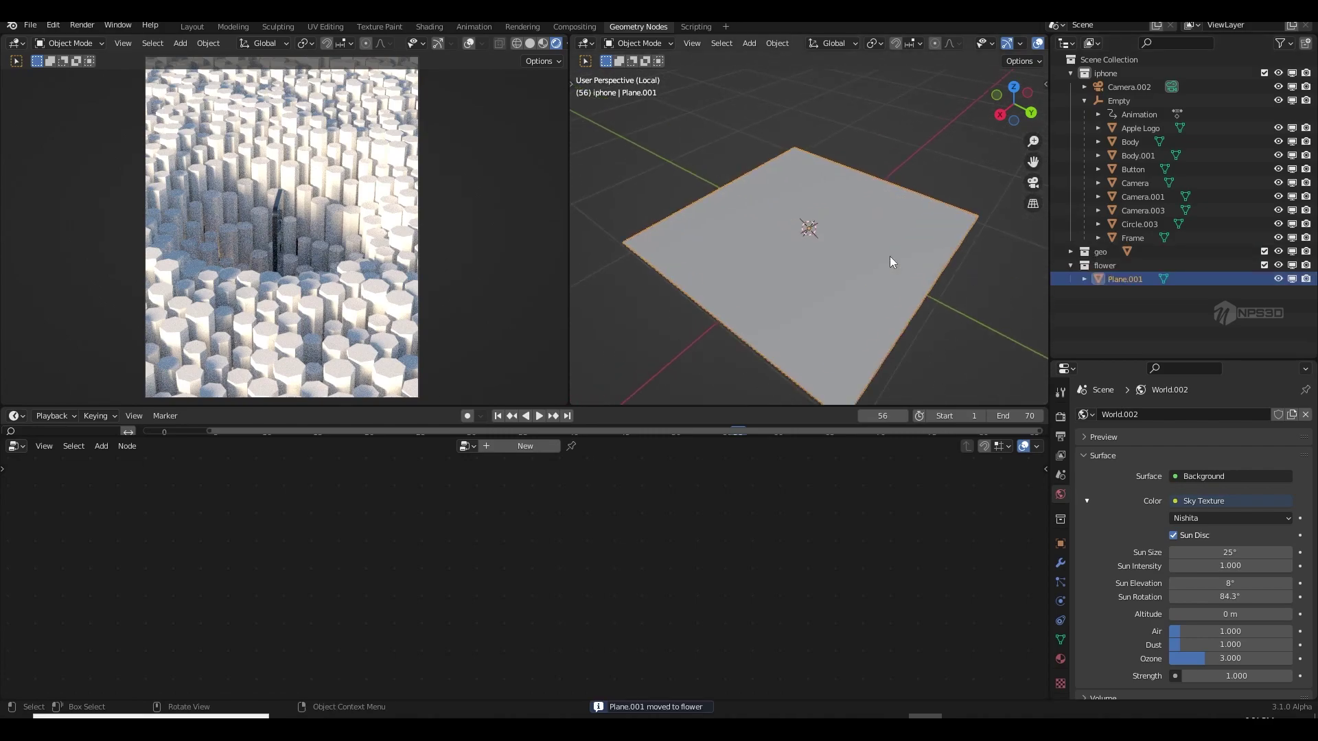
{"action": "scroll", "coordinate": [888, 254], "scroll_direction": "down", "scroll_amount": 2}
{"action": "key", "text": "n"}
{"action": "scroll", "coordinate": [964, 147], "scroll_direction": "down", "scroll_amount": 7}
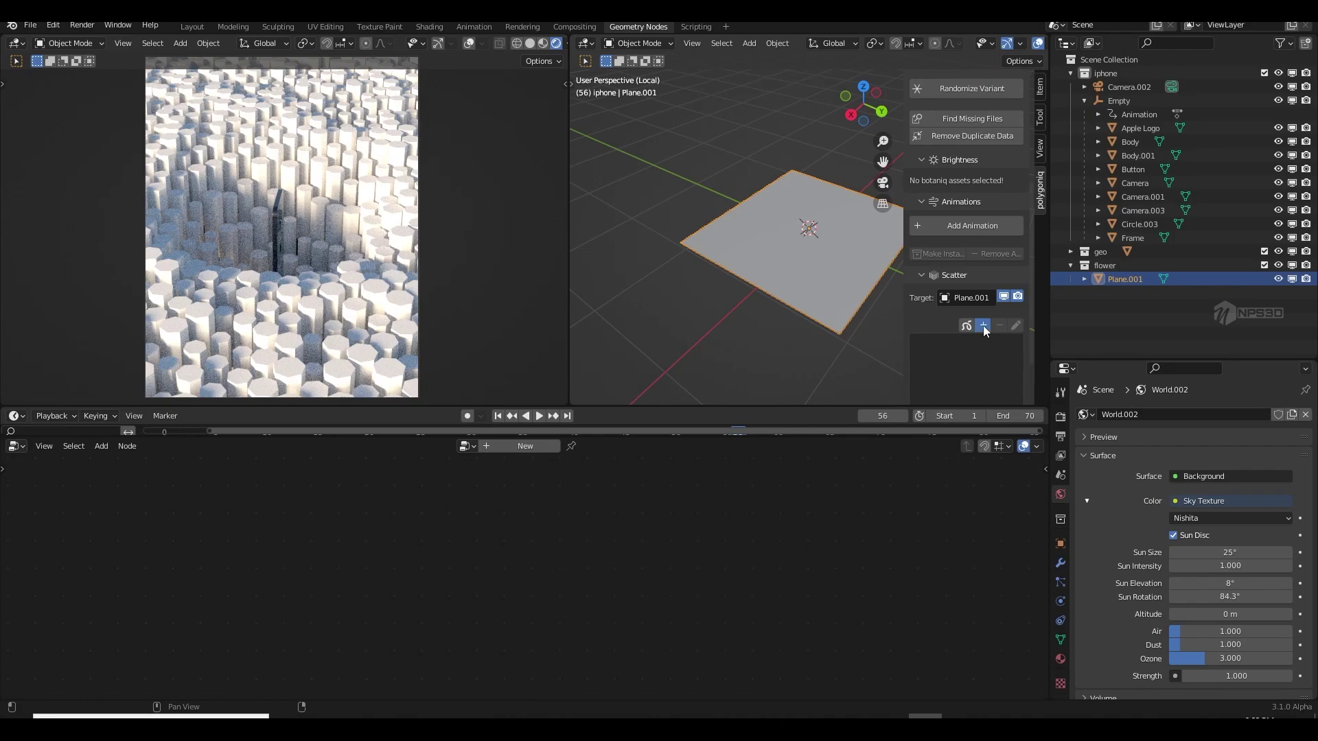
{"action": "left_click", "coordinate": [982, 325]}
- Look over the weed scatter presets and change the scatter category to grass
{"action": "left_click", "coordinate": [987, 467]}
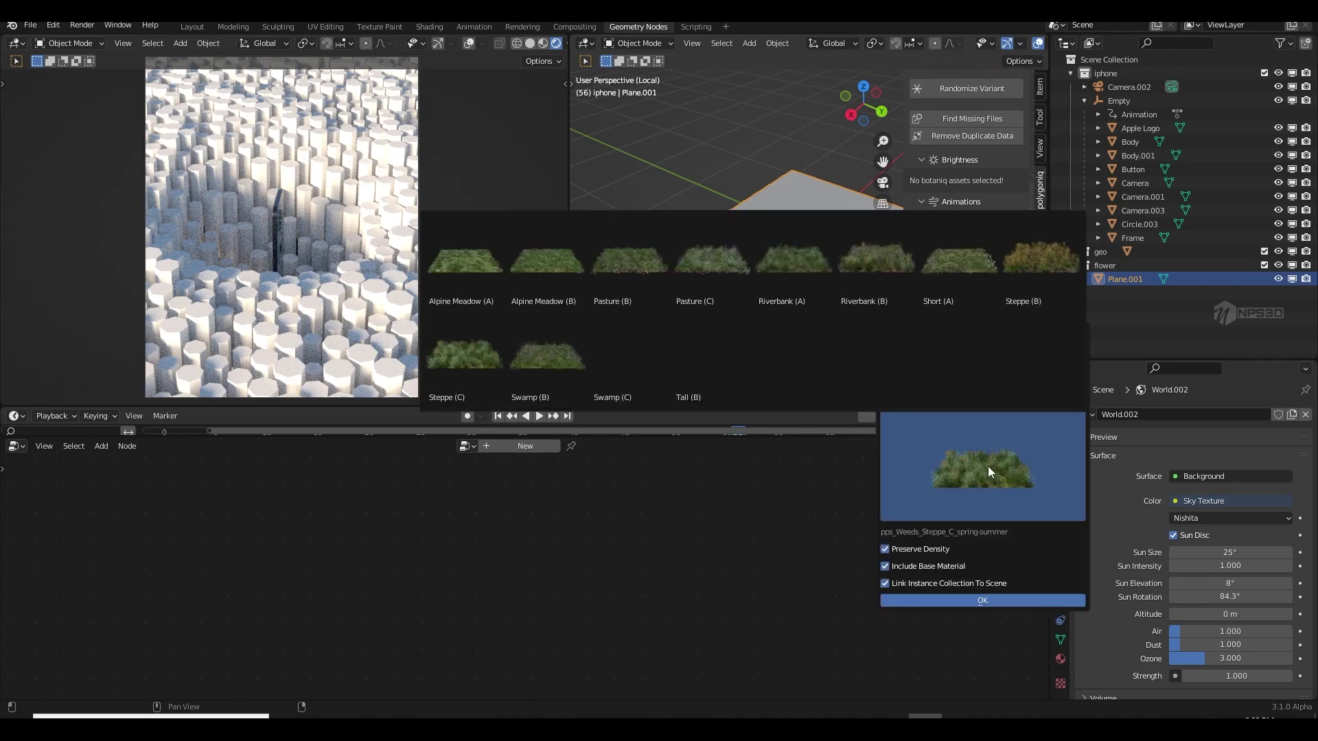
{"action": "left_click", "coordinate": [987, 467]}
{"action": "left_click", "coordinate": [979, 401]}
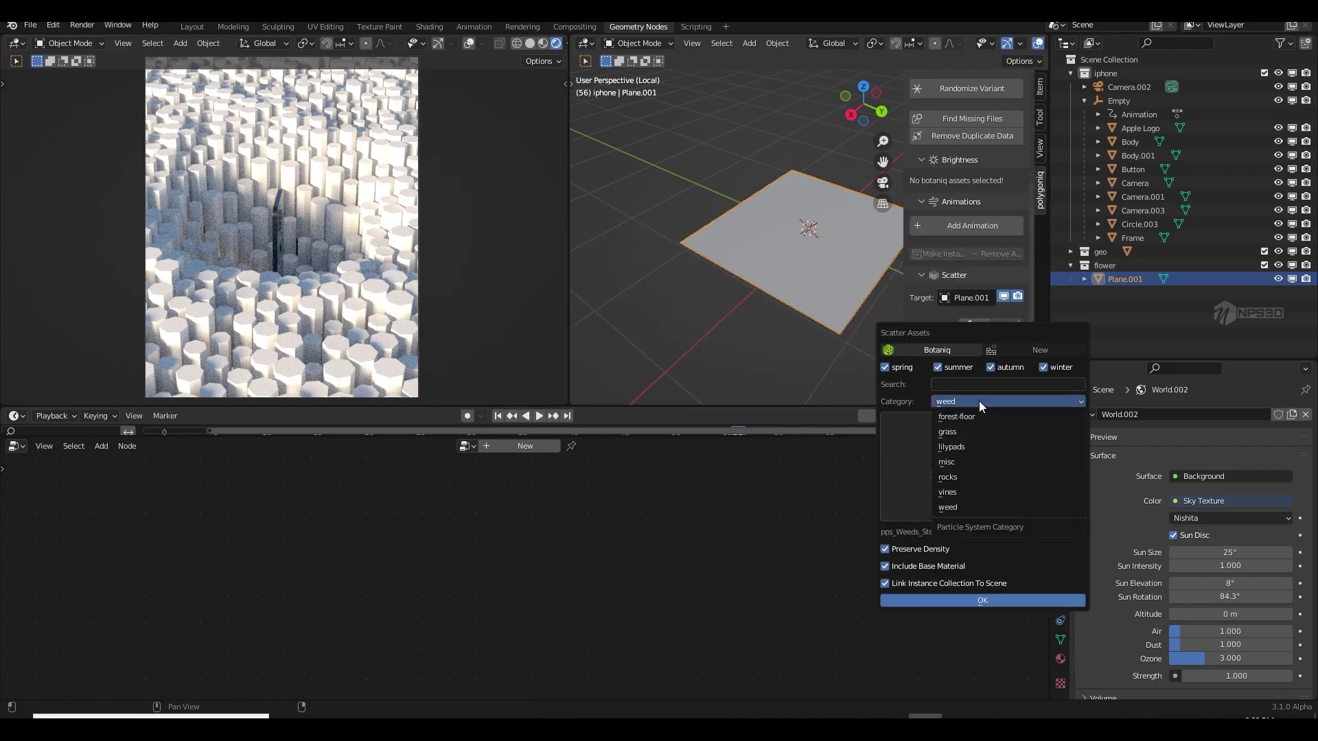
{"action": "left_click", "coordinate": [971, 435]}
{"action": "left_click", "coordinate": [978, 405]}
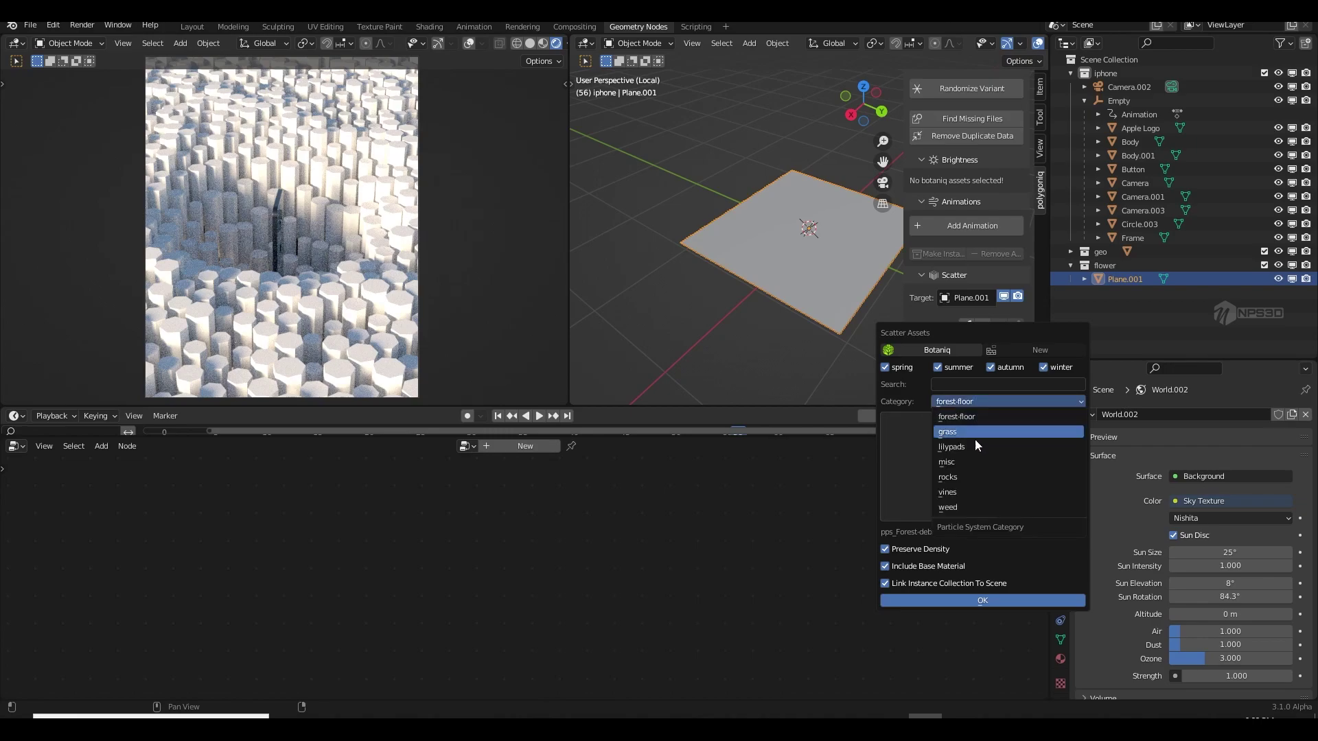
{"action": "left_click", "coordinate": [961, 431]}
- Choose the With flowers (B) grass preset and scatter it on the plane
{"action": "left_click", "coordinate": [991, 468]}
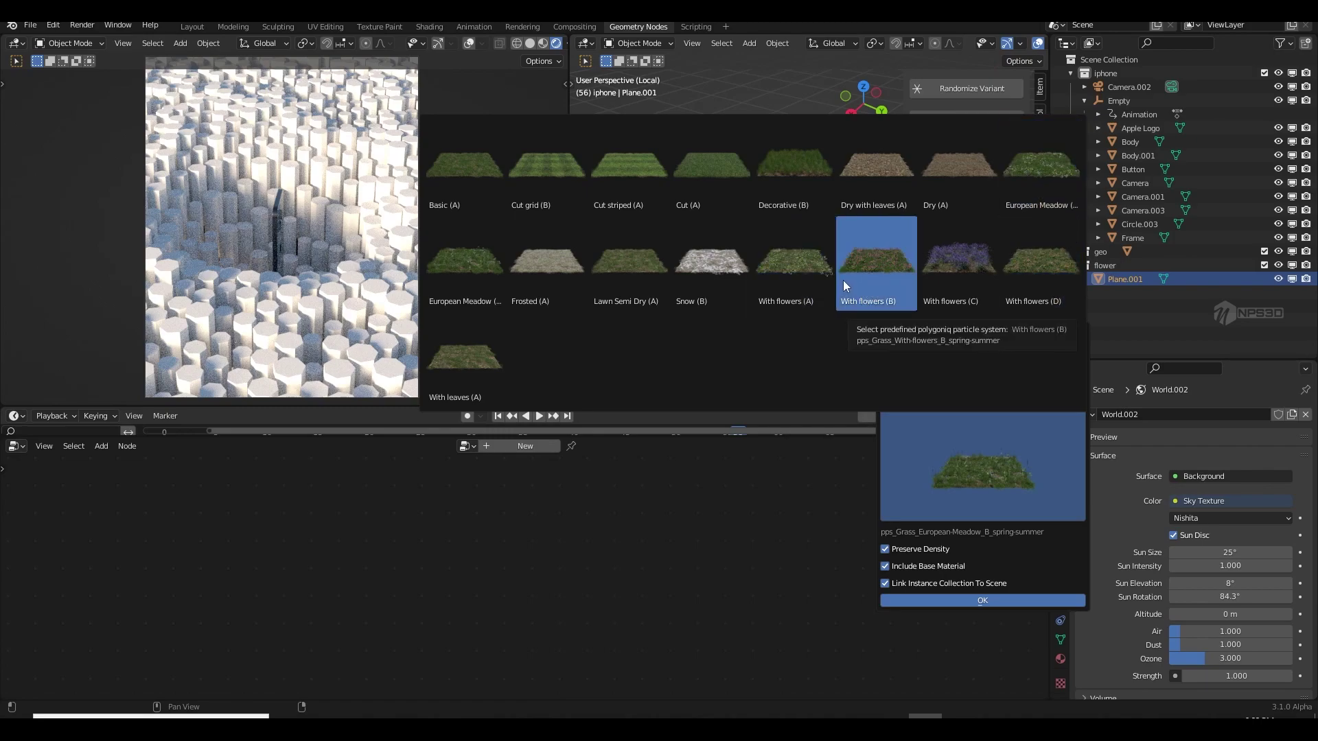
{"action": "left_click", "coordinate": [882, 290]}
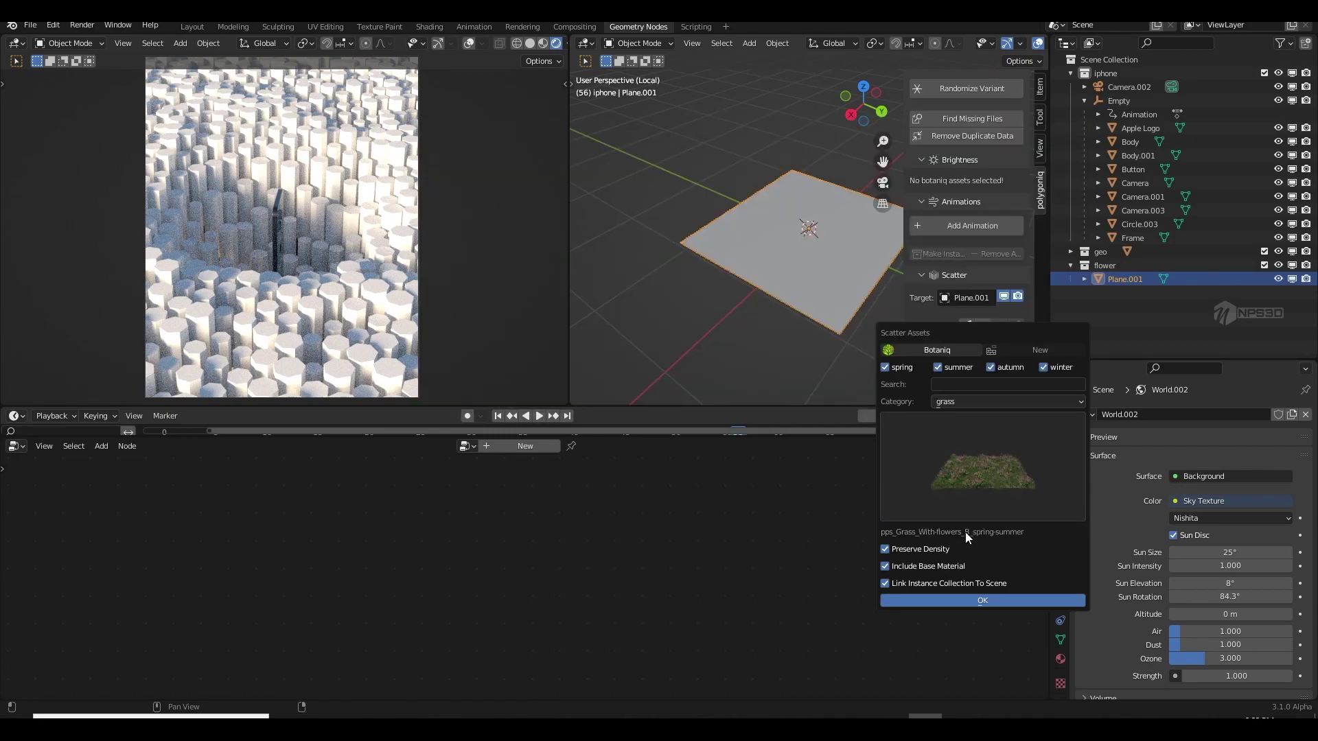
{"action": "left_click", "coordinate": [948, 600]}
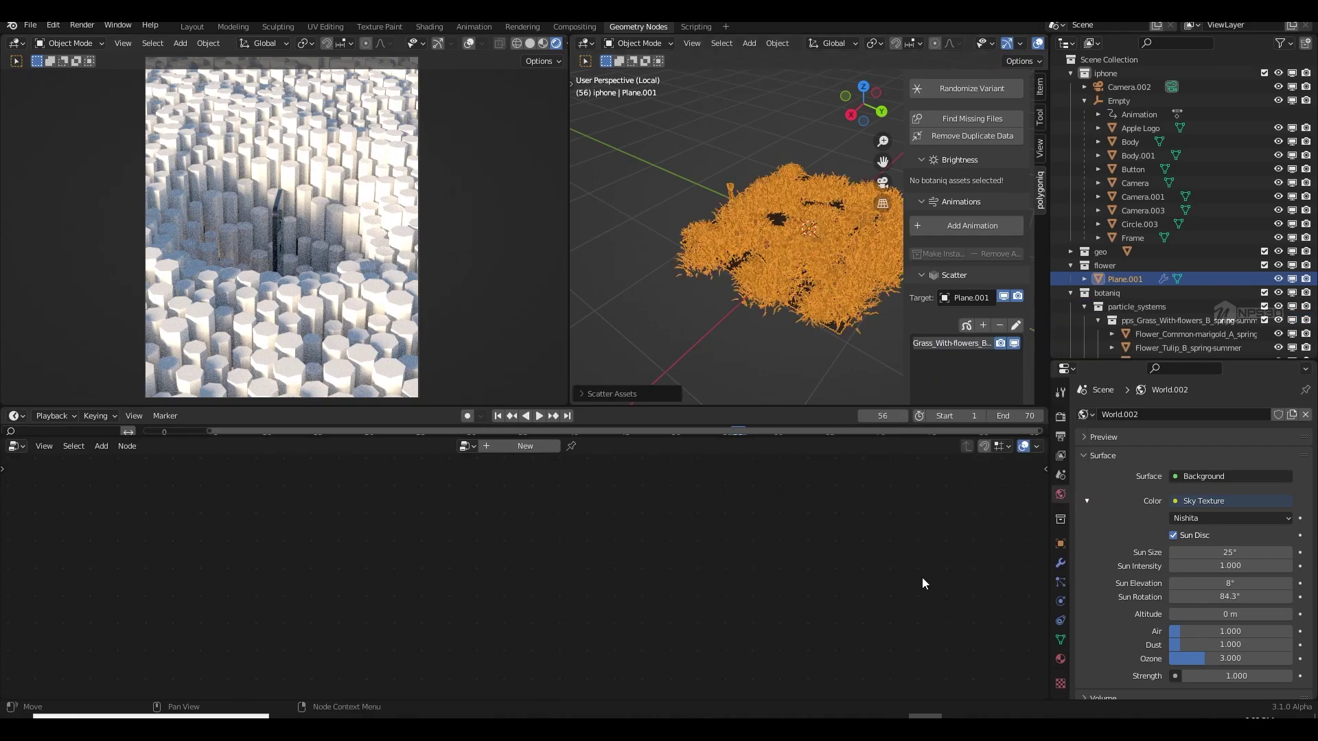
- Inspect the scattered flowers up close and delete the plane, keeping the flower and grass source objects
{"action": "scroll", "coordinate": [751, 353], "scroll_direction": "up", "scroll_amount": 6}
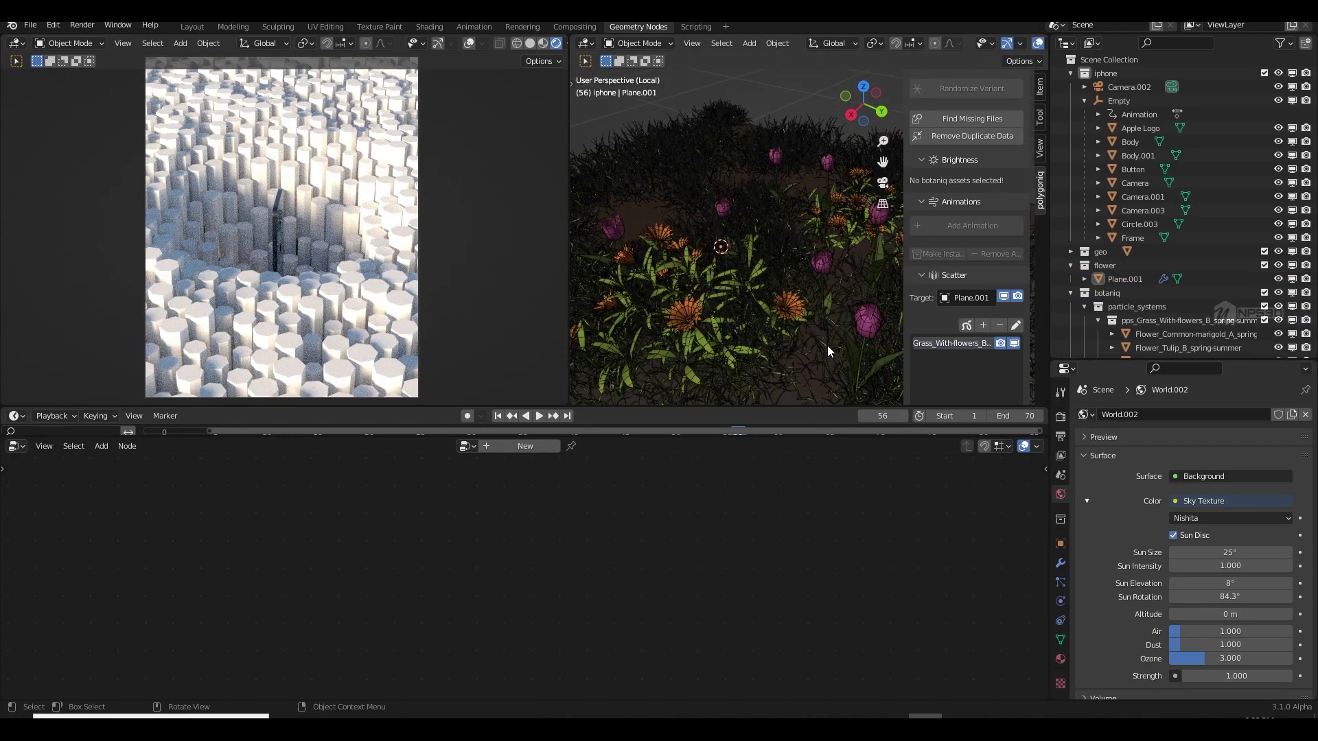
{"action": "left_click", "coordinate": [866, 336]}
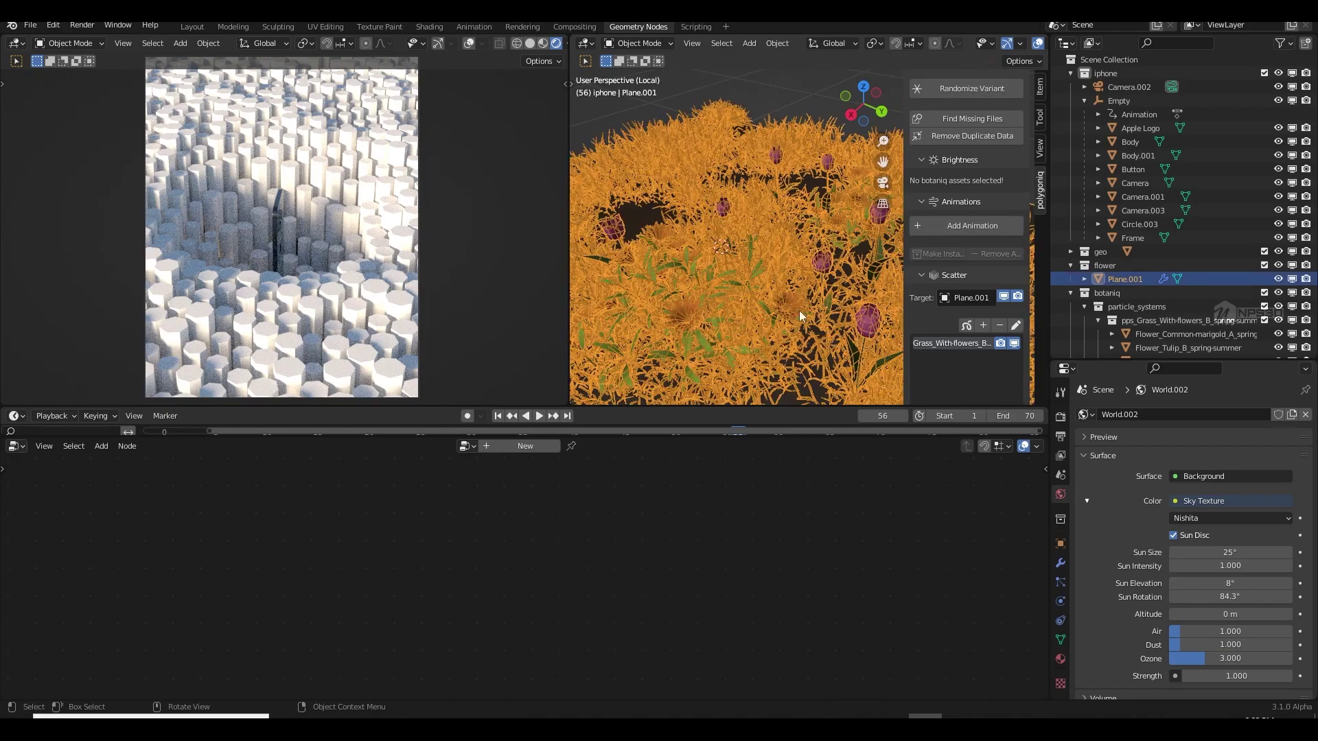
{"action": "key", "text": "alt+a"}
{"action": "middle_click_drag", "start_coordinate": [797, 318], "coordinate": [789, 295], "text": "shift"}
{"action": "key", "text": "n"}
{"action": "scroll", "coordinate": [789, 295], "scroll_direction": "down", "scroll_amount": 5}
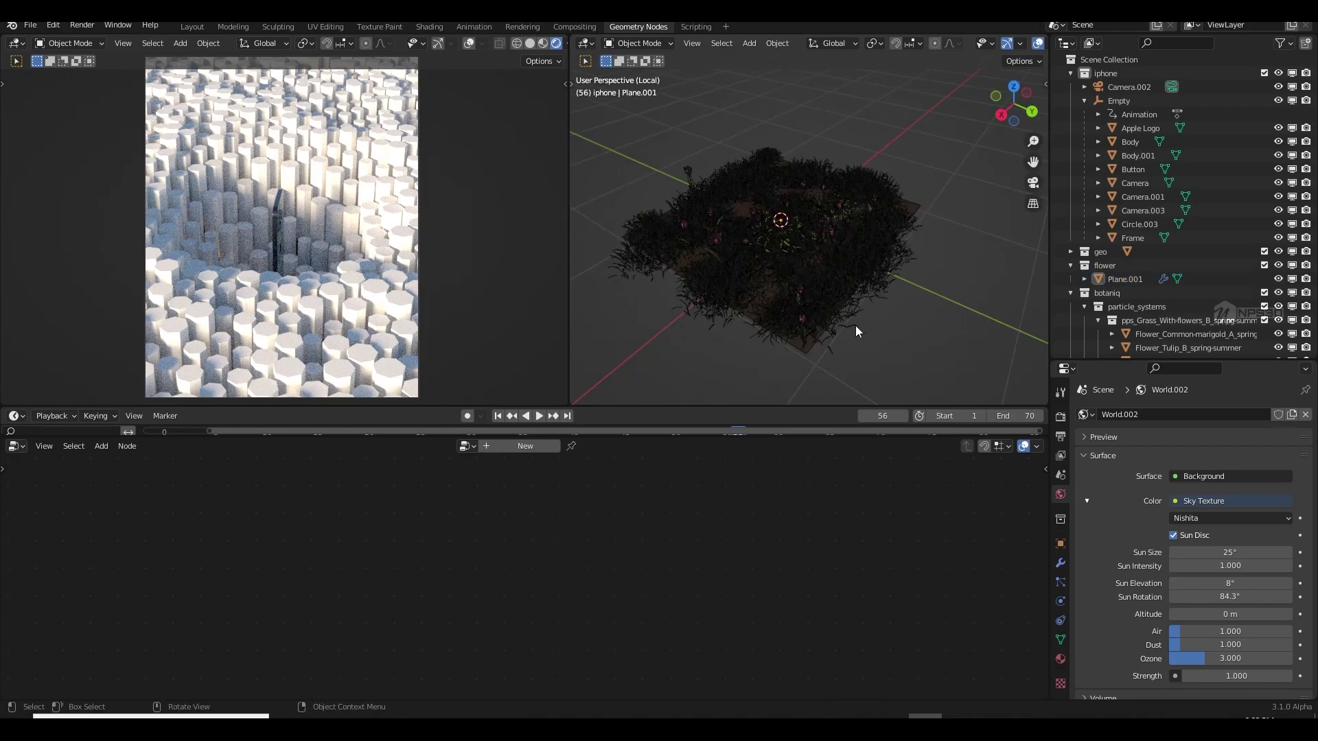
{"action": "left_click", "coordinate": [807, 337]}
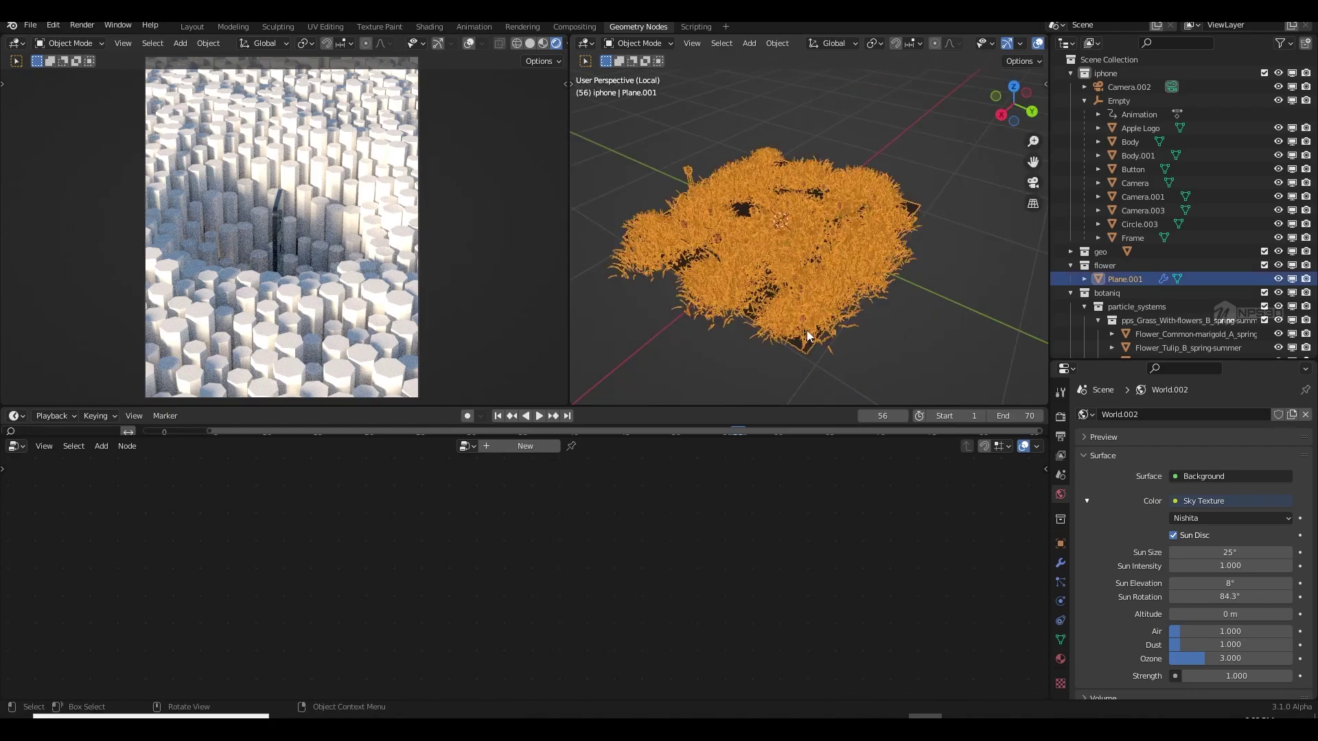
{"action": "key", "text": "Delete"}
{"action": "left_click", "coordinate": [807, 341]}
{"action": "middle_click_drag", "start_coordinate": [844, 358], "coordinate": [851, 295]}
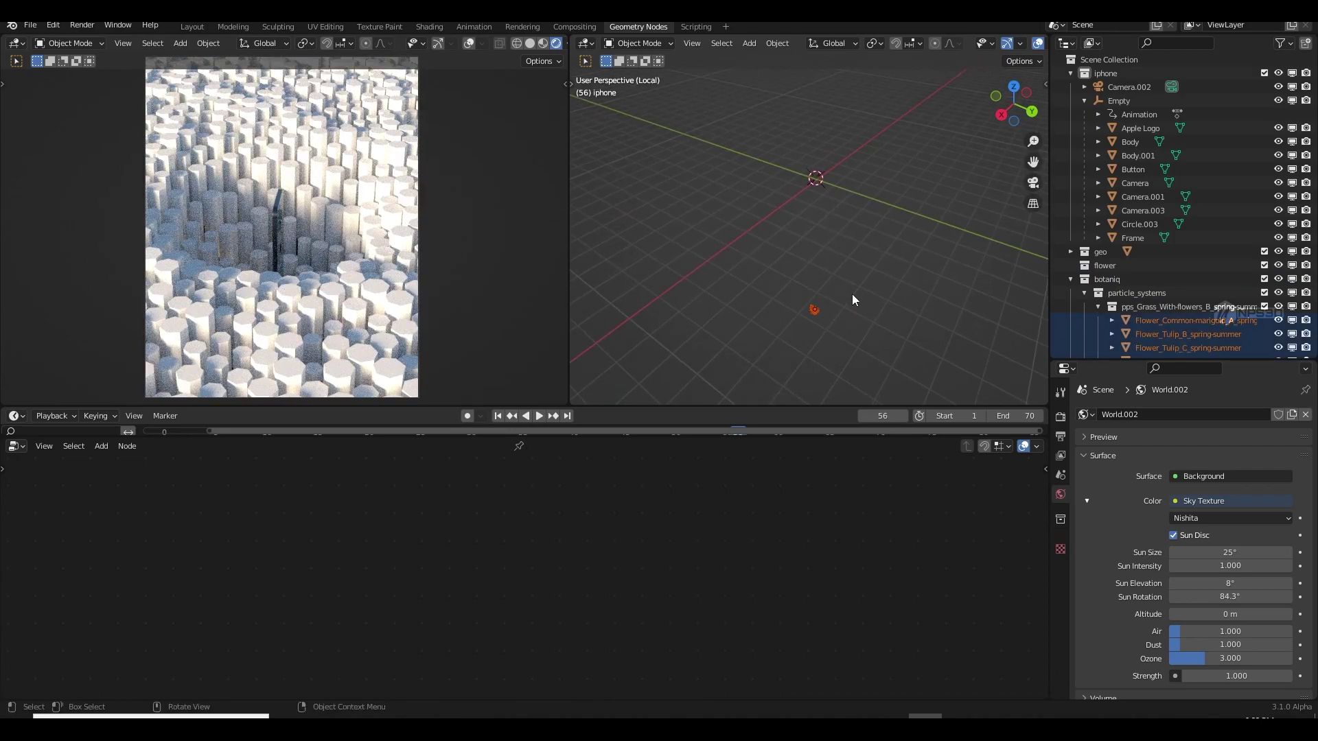
- Leave local view, move the plant objects into a new collection named flower instance, and remove the leftover flower and botaniq collections
{"action": "key", "text": "KP_Divide"}
{"action": "key", "text": "m"}
{"action": "left_click", "coordinate": [840, 294]}
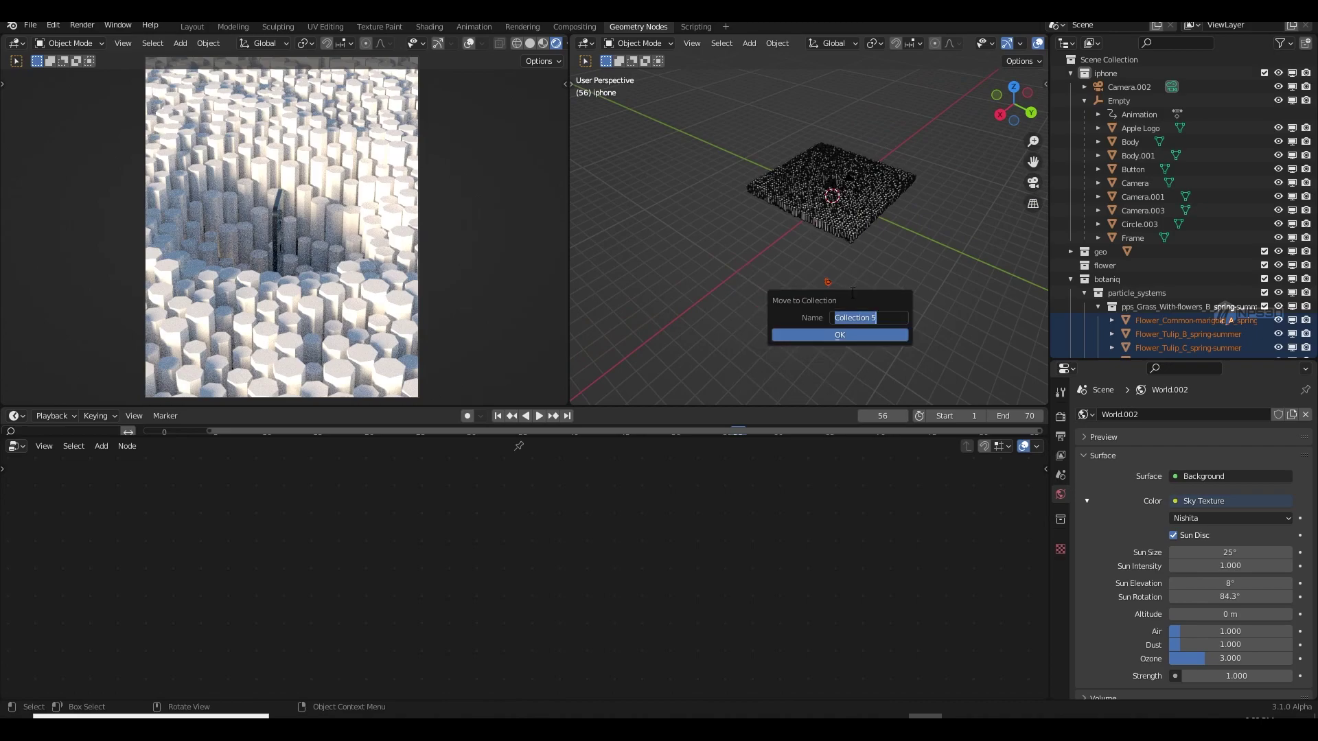
{"action": "type", "text": "fl"}
{"action": "key", "text": "Return"}
{"action": "left_click", "coordinate": [1112, 281]}
{"action": "key", "text": "x"}
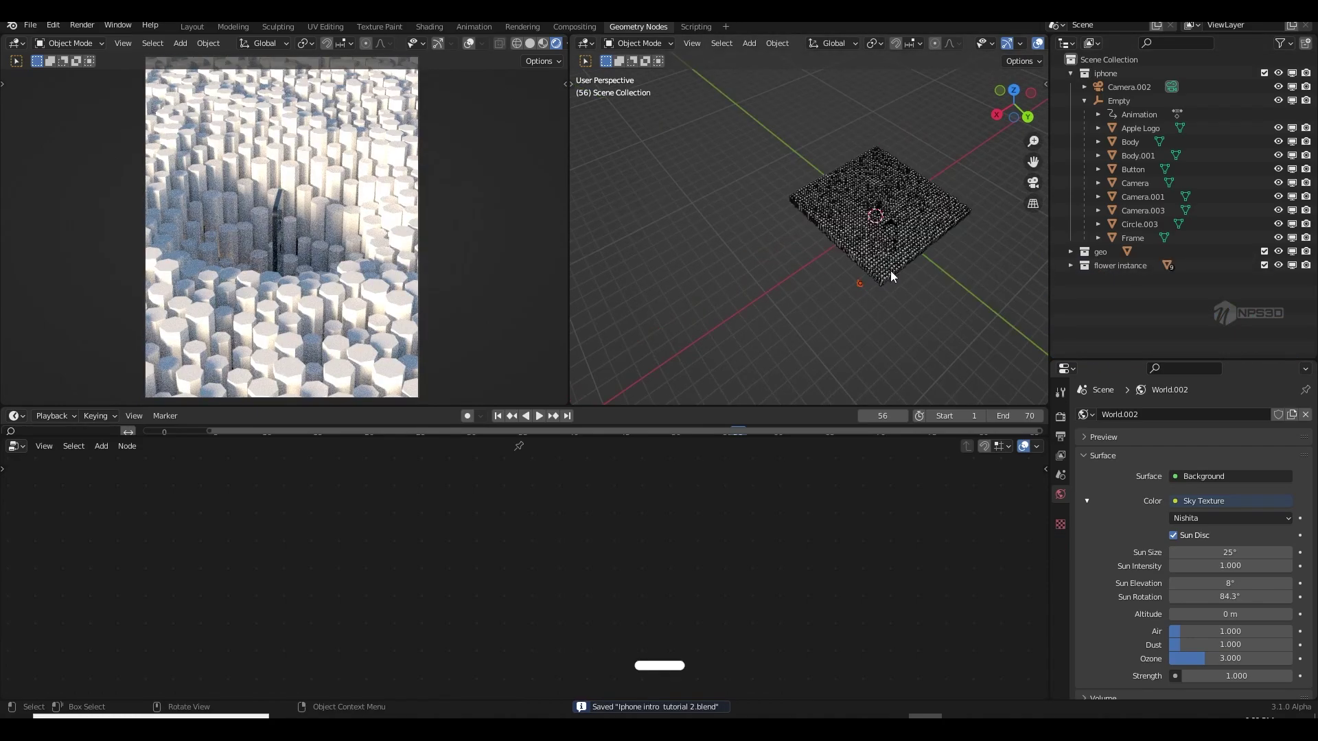
- Select the cylinder ground and add the flower instance collection to its node tree as a Collection Info node
{"action": "scroll", "coordinate": [891, 271], "scroll_direction": "up", "scroll_amount": 5}
{"action": "scroll", "coordinate": [926, 277], "scroll_direction": "down", "scroll_amount": 2}
{"action": "middle_click_drag", "start_coordinate": [927, 278], "coordinate": [973, 265]}
{"action": "left_click", "coordinate": [919, 182]}
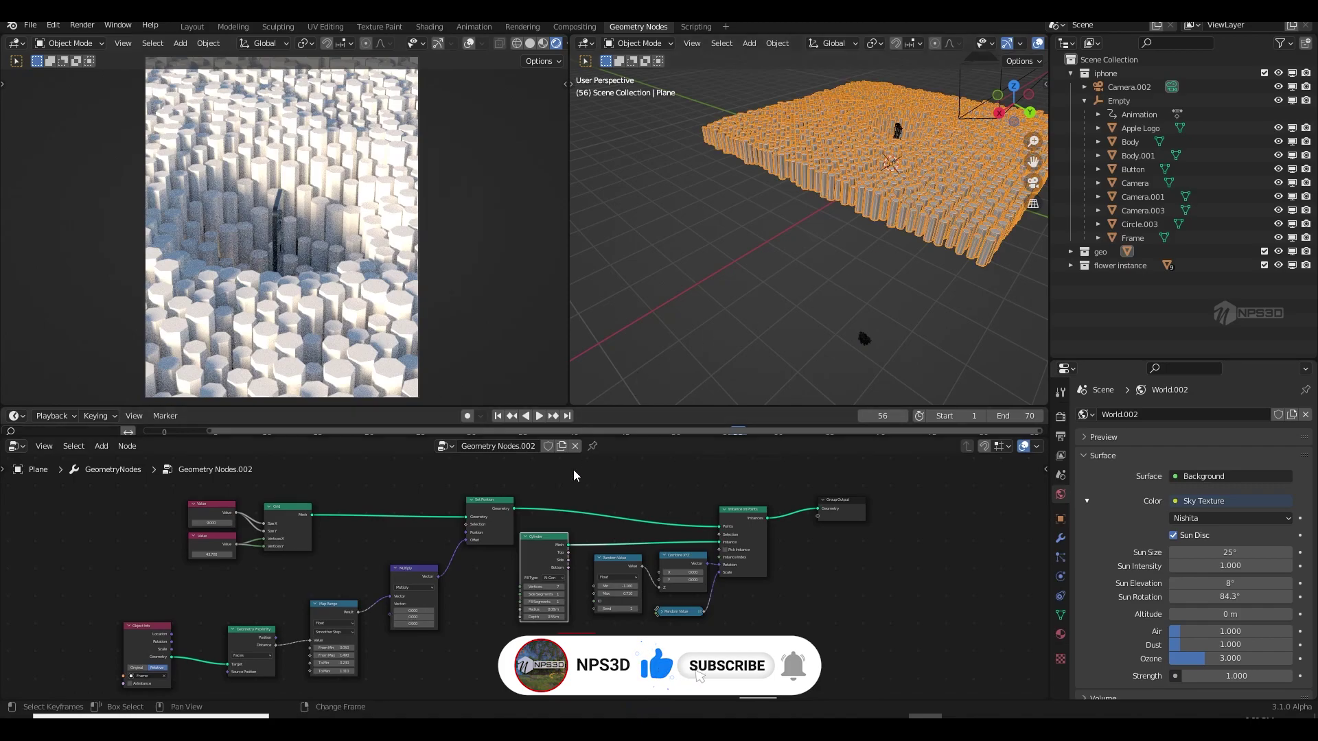
{"action": "middle_click_drag", "start_coordinate": [606, 527], "coordinate": [566, 512]}
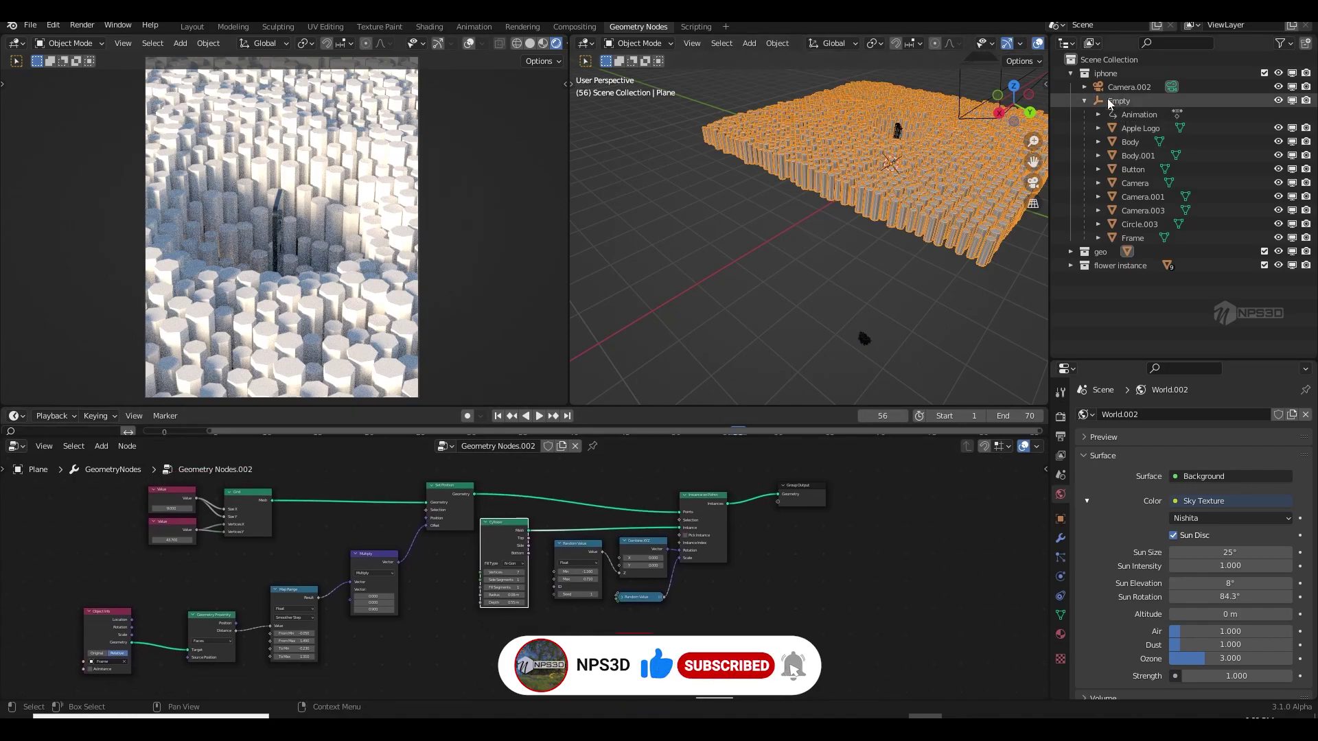
{"action": "middle_click_drag", "start_coordinate": [971, 246], "coordinate": [896, 294], "text": "shift"}
{"action": "scroll", "coordinate": [895, 293], "scroll_direction": "up", "scroll_amount": 3}
{"action": "left_click", "coordinate": [1126, 267]}
{"action": "left_click_drag", "start_coordinate": [1110, 266], "coordinate": [513, 640]}
{"action": "left_click", "coordinate": [500, 638]}
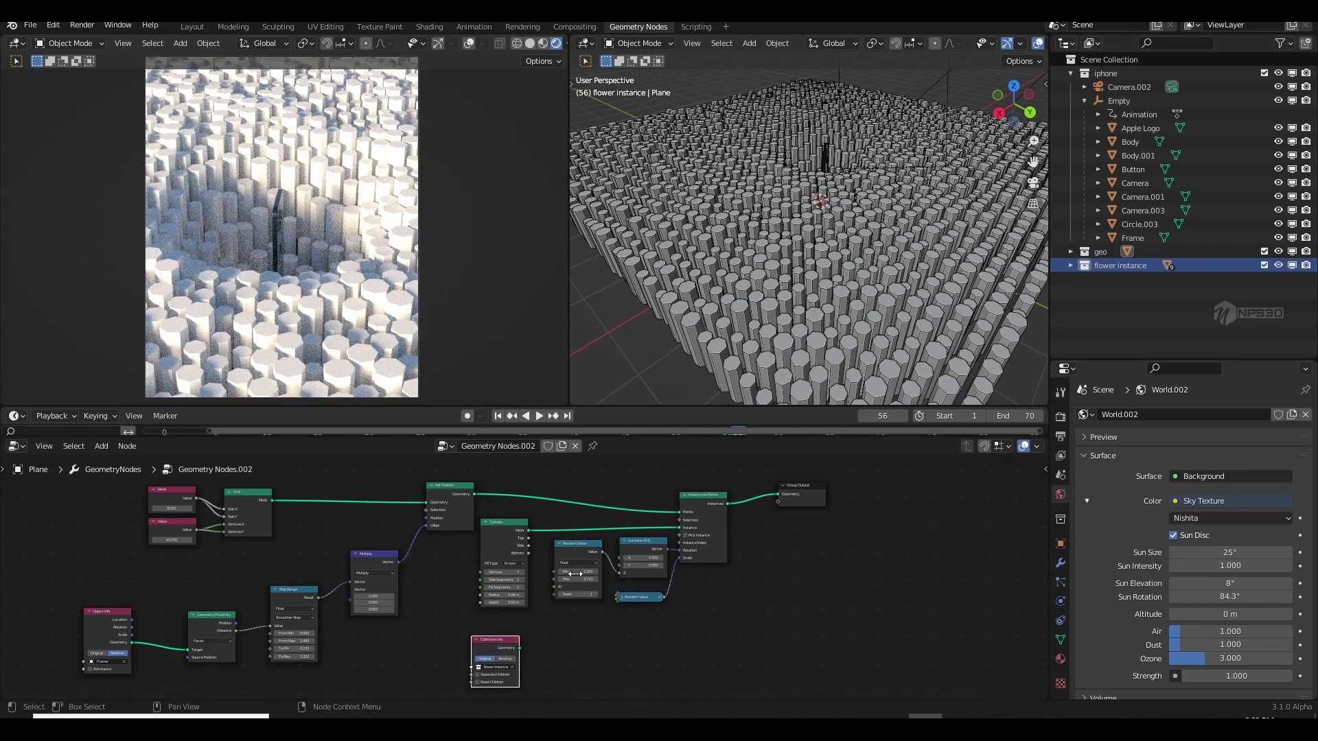
- Detach the Cylinder node from Instance on Points, set it aside, and shift the instancing nodes and Group Output to make room
{"action": "scroll", "coordinate": [481, 600], "scroll_direction": "up", "scroll_amount": 2}
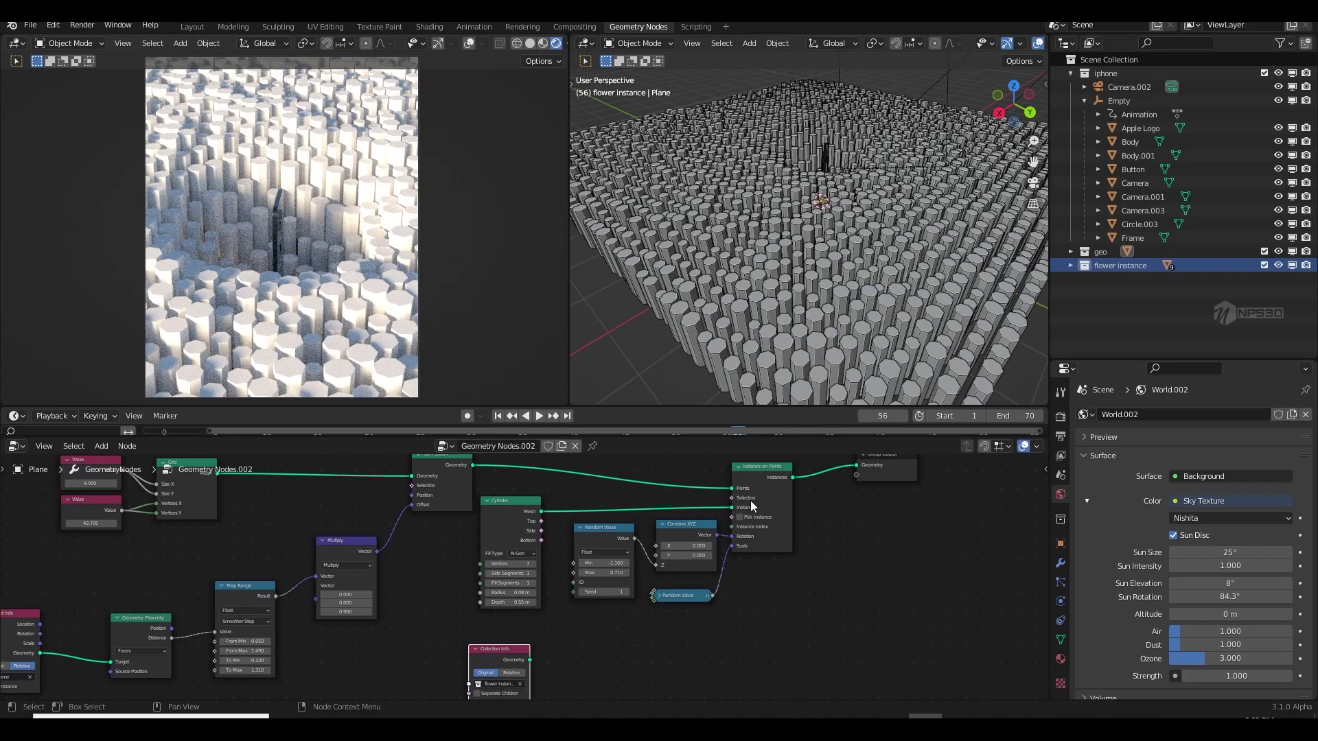
{"action": "left_click_drag", "start_coordinate": [733, 509], "coordinate": [977, 564]}
{"action": "left_click", "coordinate": [517, 520]}
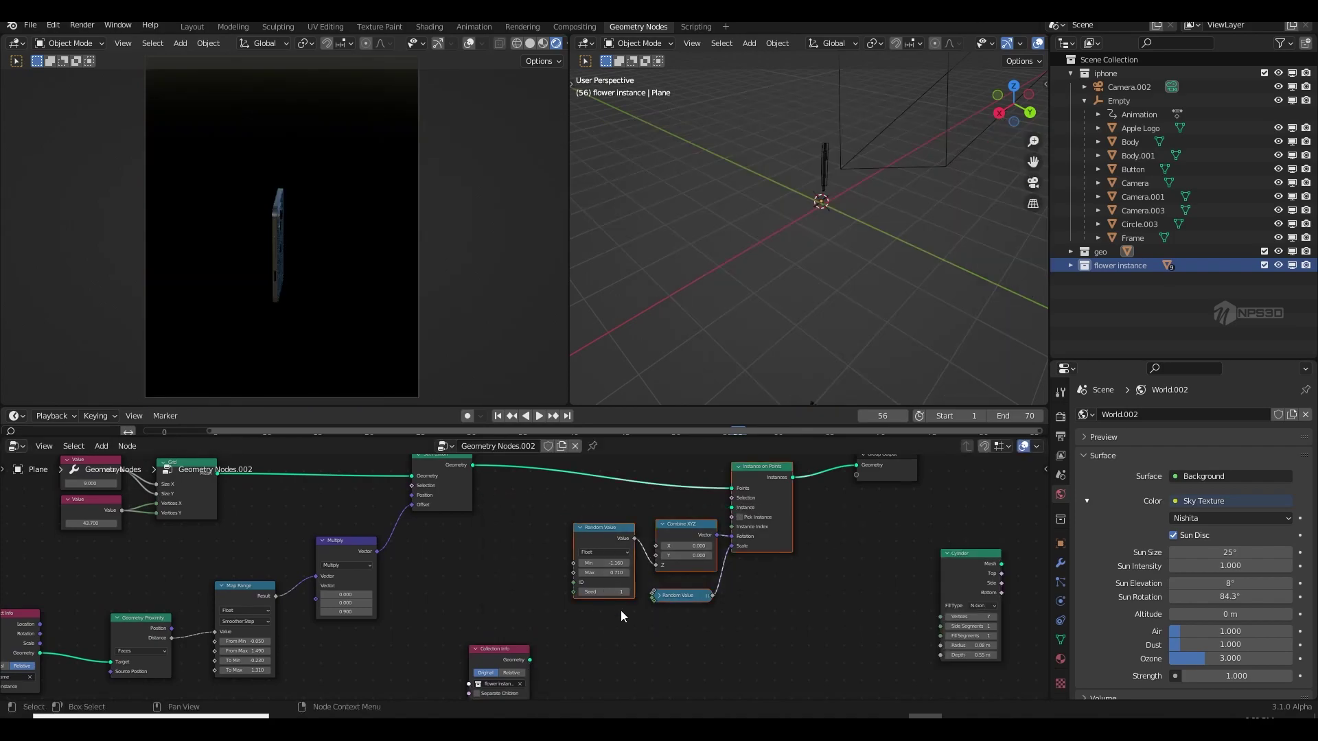
{"action": "left_click_drag", "start_coordinate": [607, 543], "coordinate": [623, 542]}
{"action": "left_click_drag", "start_coordinate": [898, 476], "coordinate": [960, 496]}
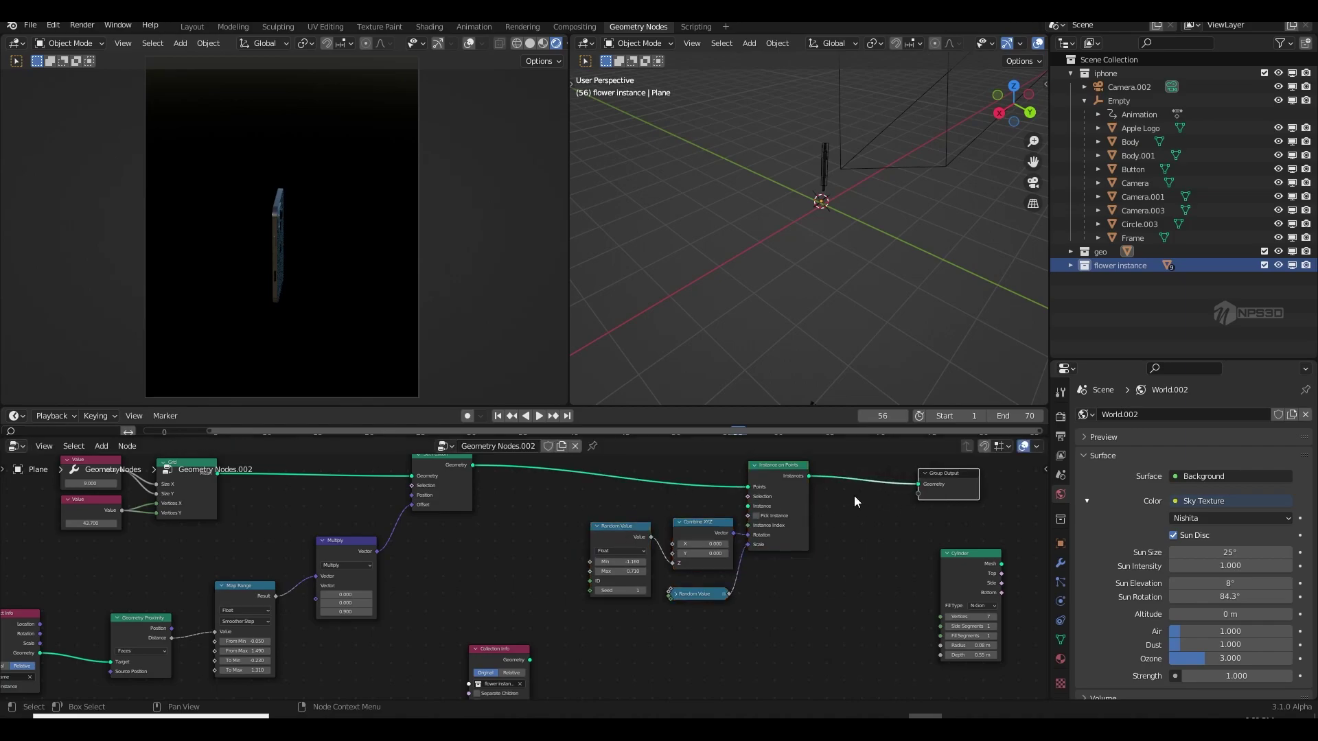
{"action": "left_click_drag", "start_coordinate": [853, 497], "coordinate": [625, 637]}
{"action": "left_click_drag", "start_coordinate": [620, 542], "coordinate": [692, 563]}
- Connect Collection Info's Geometry to the Instance input and enable Separate Children, Reset Children and Pick Instance
{"action": "scroll", "coordinate": [553, 549], "scroll_direction": "up", "scroll_amount": 2}
{"action": "middle_click_drag", "start_coordinate": [552, 549], "coordinate": [516, 572]}
{"action": "left_click_drag", "start_coordinate": [516, 571], "coordinate": [882, 541]}
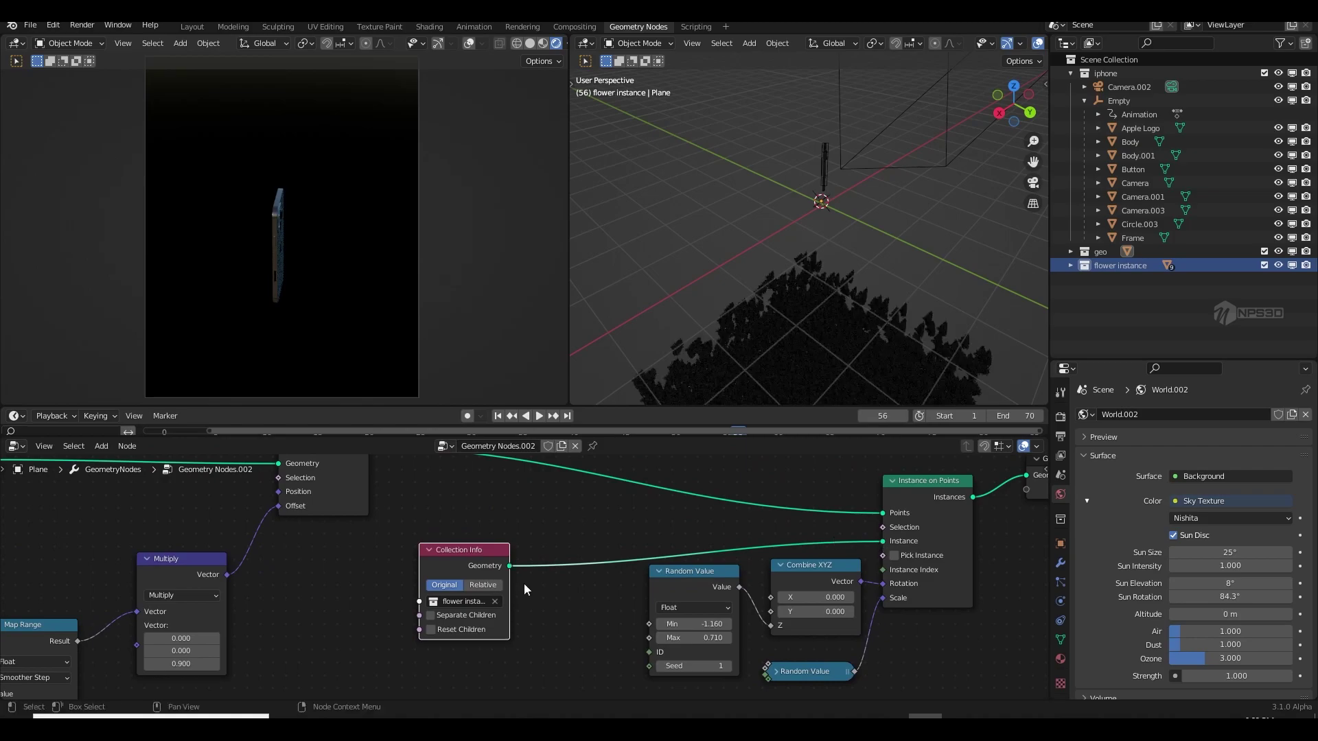
{"action": "left_click", "coordinate": [493, 588]}
{"action": "left_click", "coordinate": [457, 588]}
{"action": "left_click", "coordinate": [430, 629]}
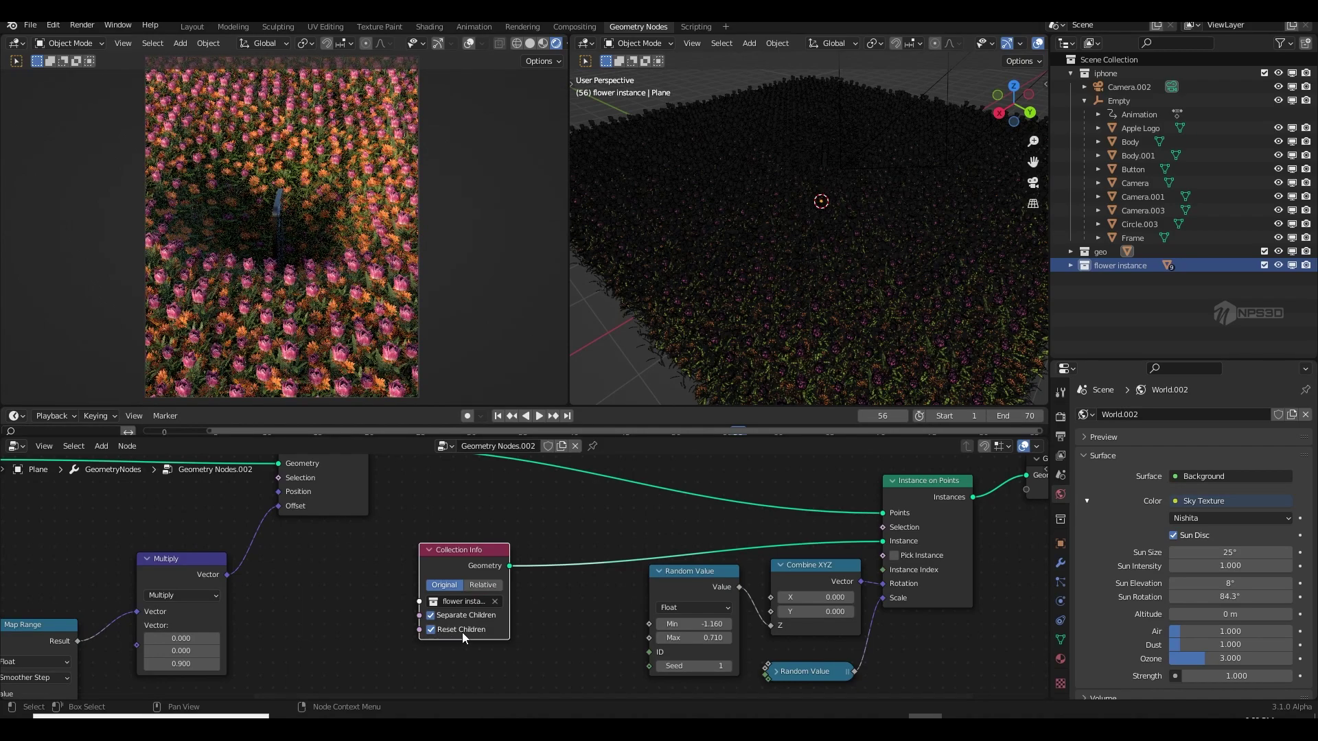
{"action": "left_click", "coordinate": [895, 555]}
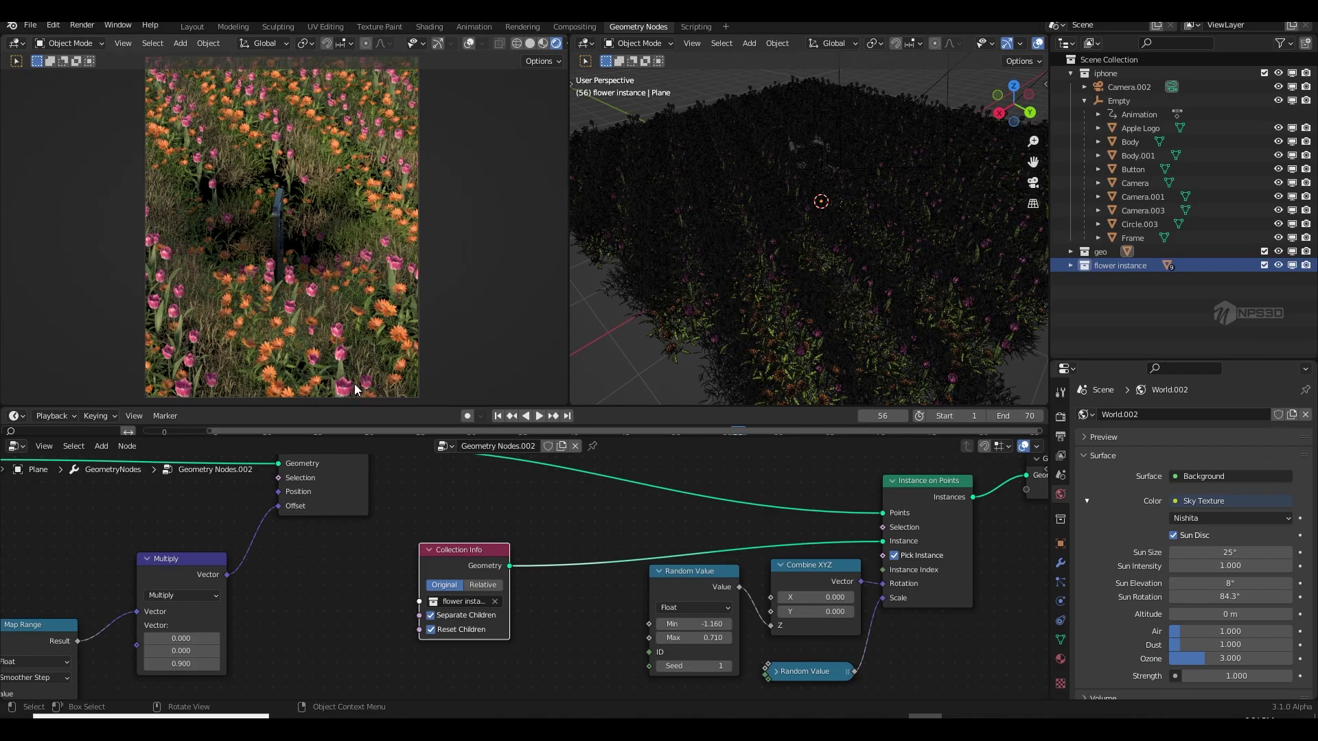
- Expand the flower instance collection and isolate its plant objects in local view
{"action": "left_click", "coordinate": [1071, 266]}
{"action": "left_click", "coordinate": [1175, 278]}
{"action": "scroll", "coordinate": [892, 306], "scroll_direction": "down", "scroll_amount": 2}
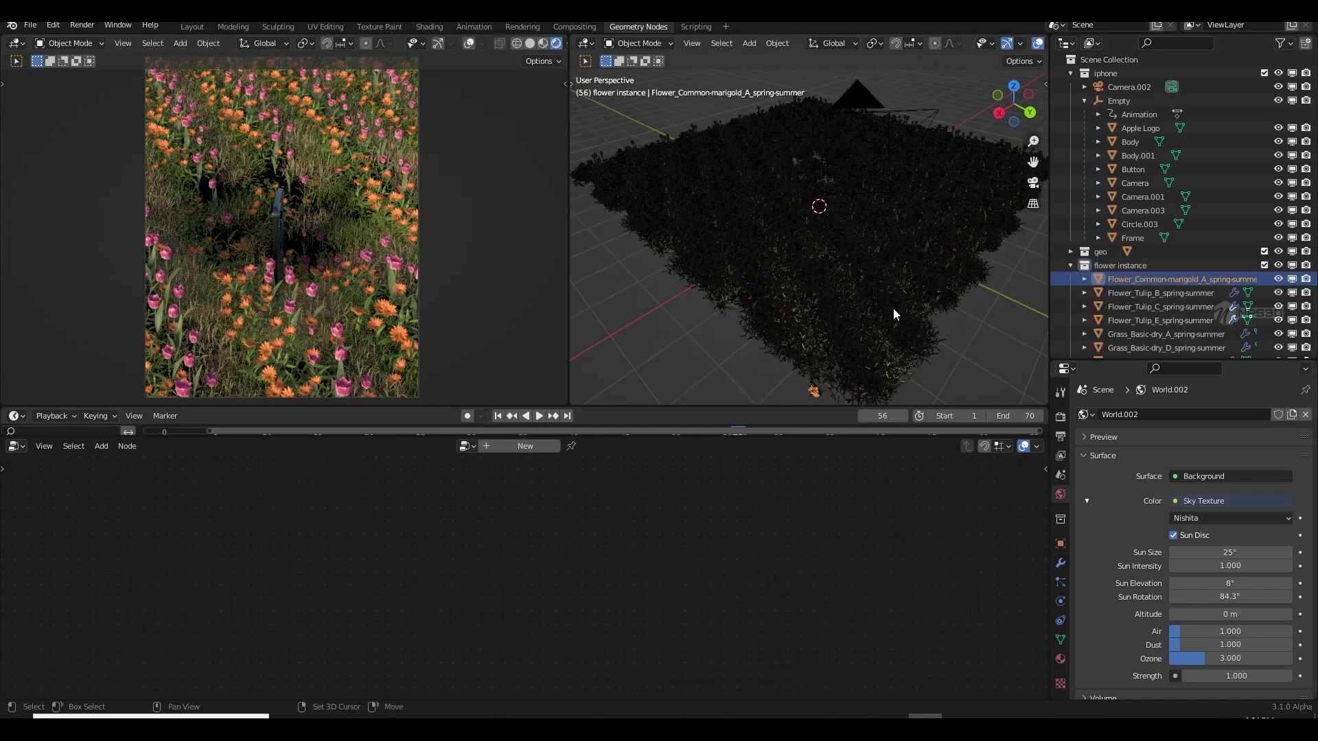
{"action": "middle_click_drag", "start_coordinate": [892, 307], "coordinate": [867, 181], "text": "shift"}
{"action": "scroll", "coordinate": [867, 181], "scroll_direction": "up", "scroll_amount": 2}
{"action": "key", "text": "a"}
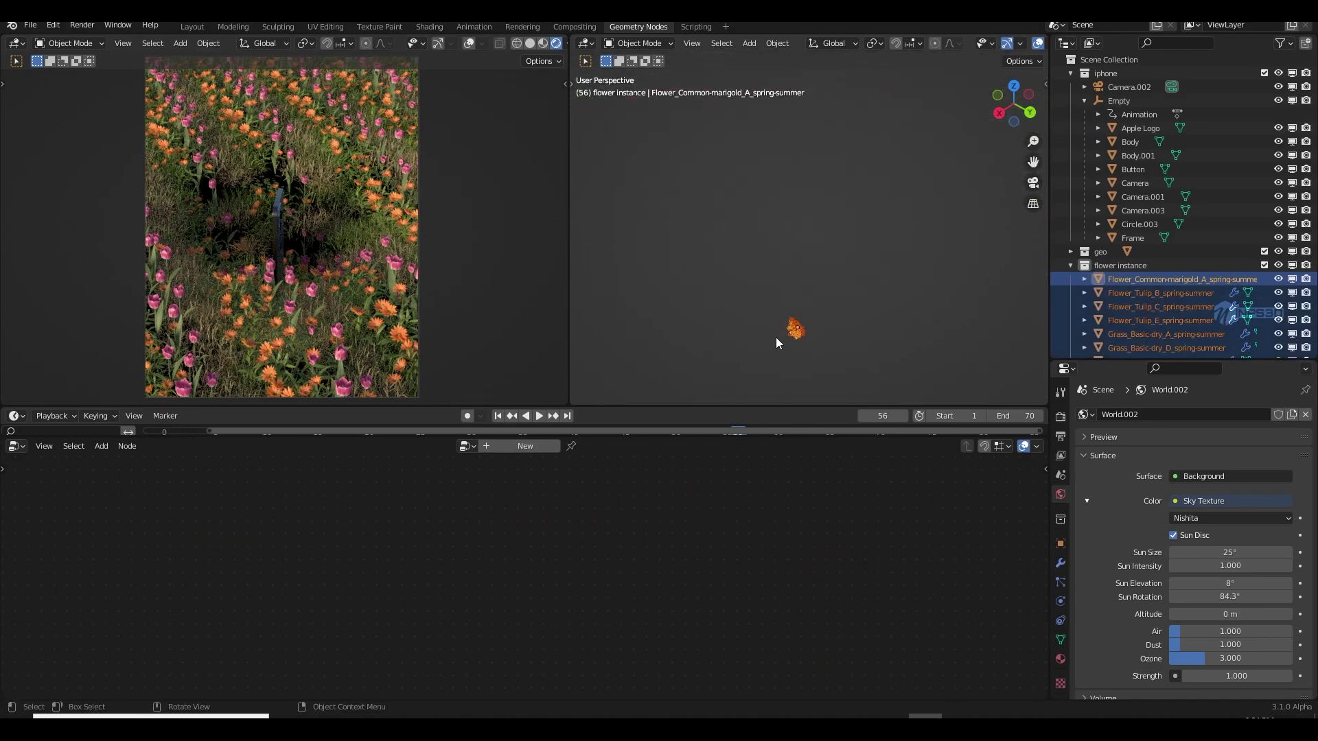
{"action": "key", "text": "KP_Divide"}
{"action": "left_click", "coordinate": [908, 370]}
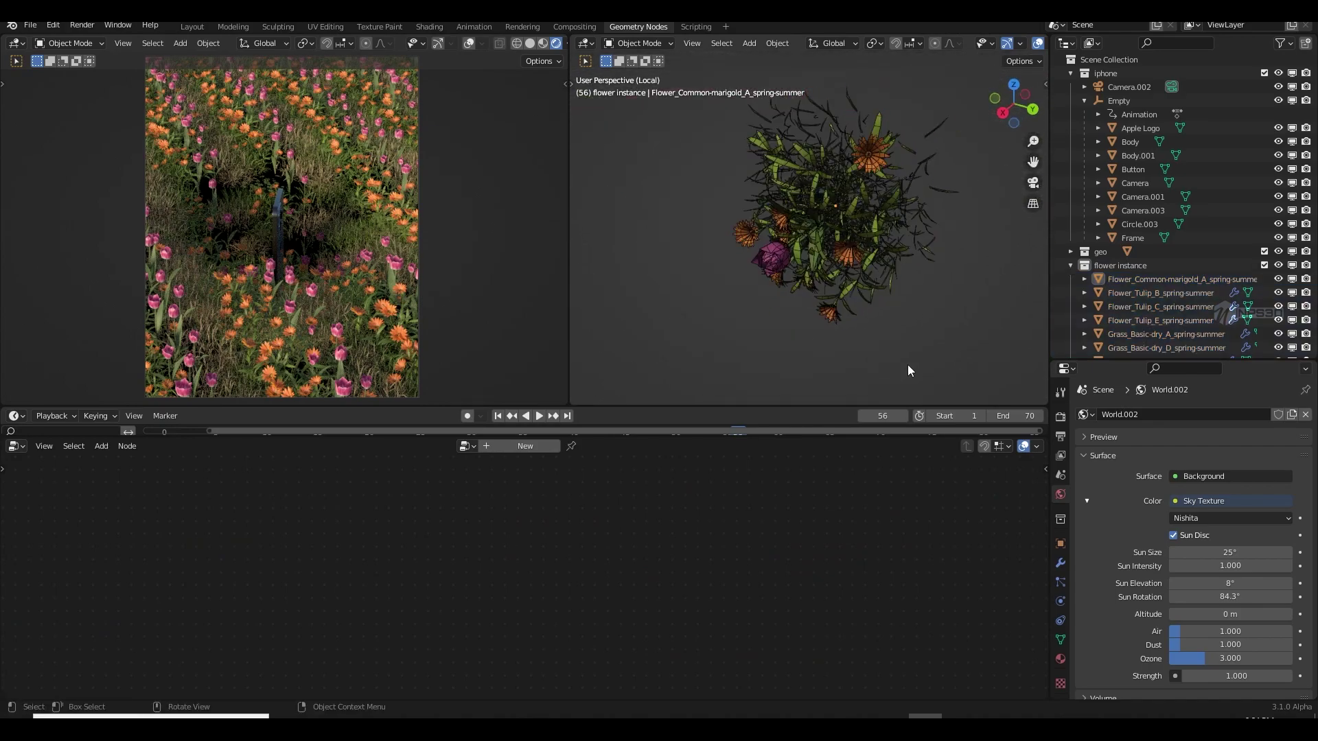
- Delete the Tulip B, C and E objects from the flower instance collection and save the file
{"action": "left_click", "coordinate": [784, 268]}
{"action": "left_click", "coordinate": [1278, 292]}
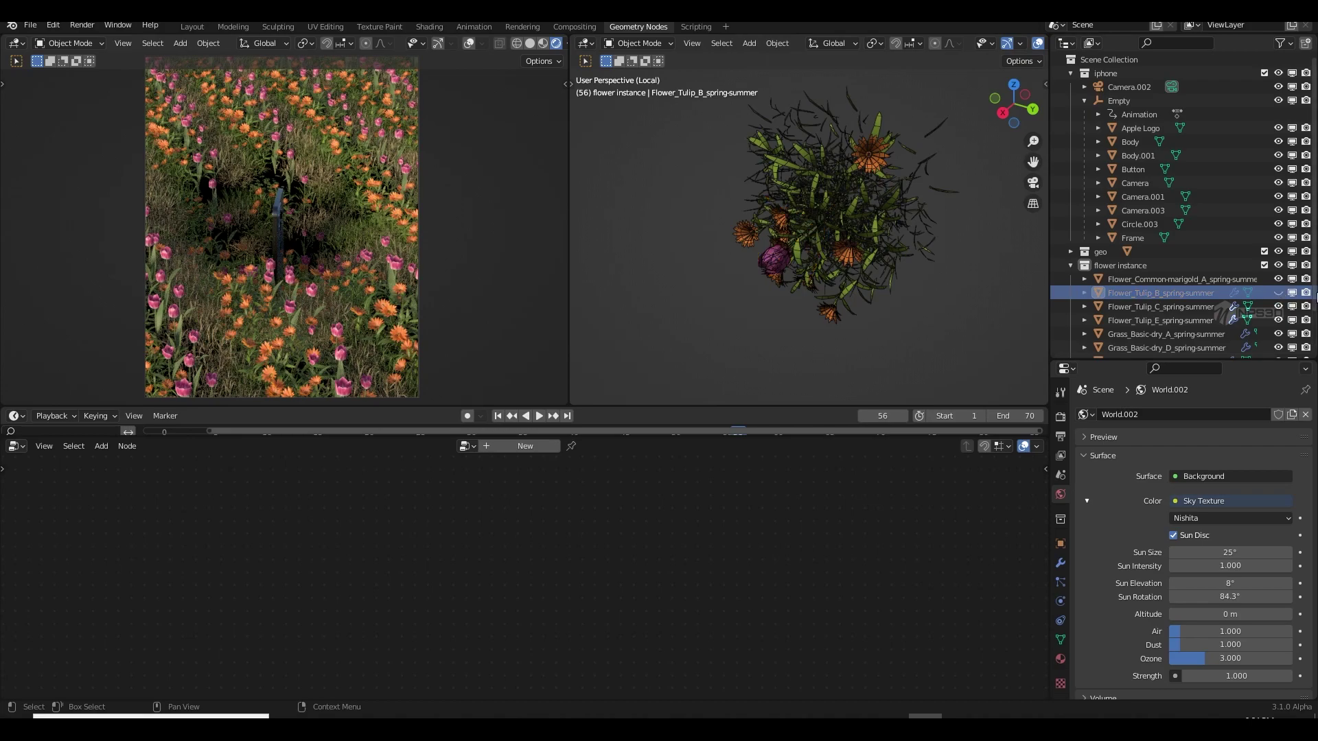
{"action": "left_click", "coordinate": [1305, 294]}
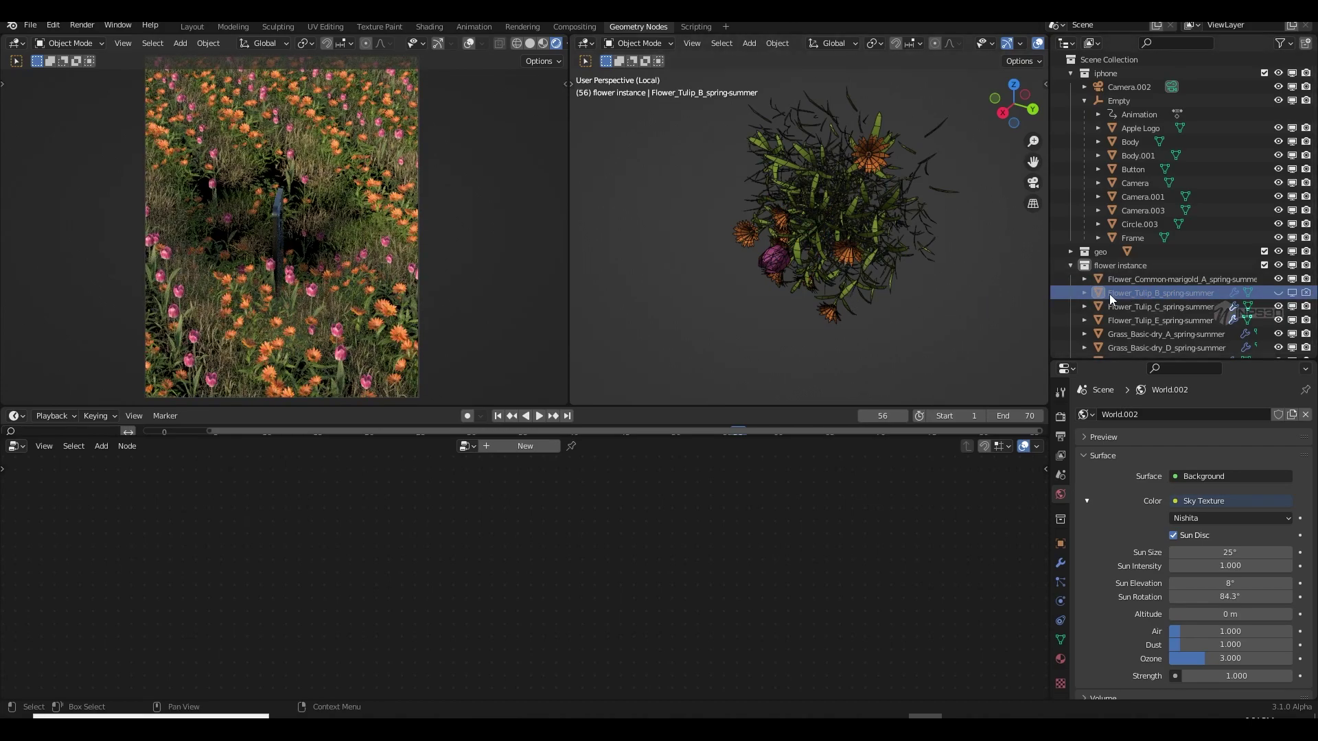
{"action": "key", "text": "x"}
{"action": "left_click", "coordinate": [1139, 294]}
{"action": "key", "text": "Delete"}
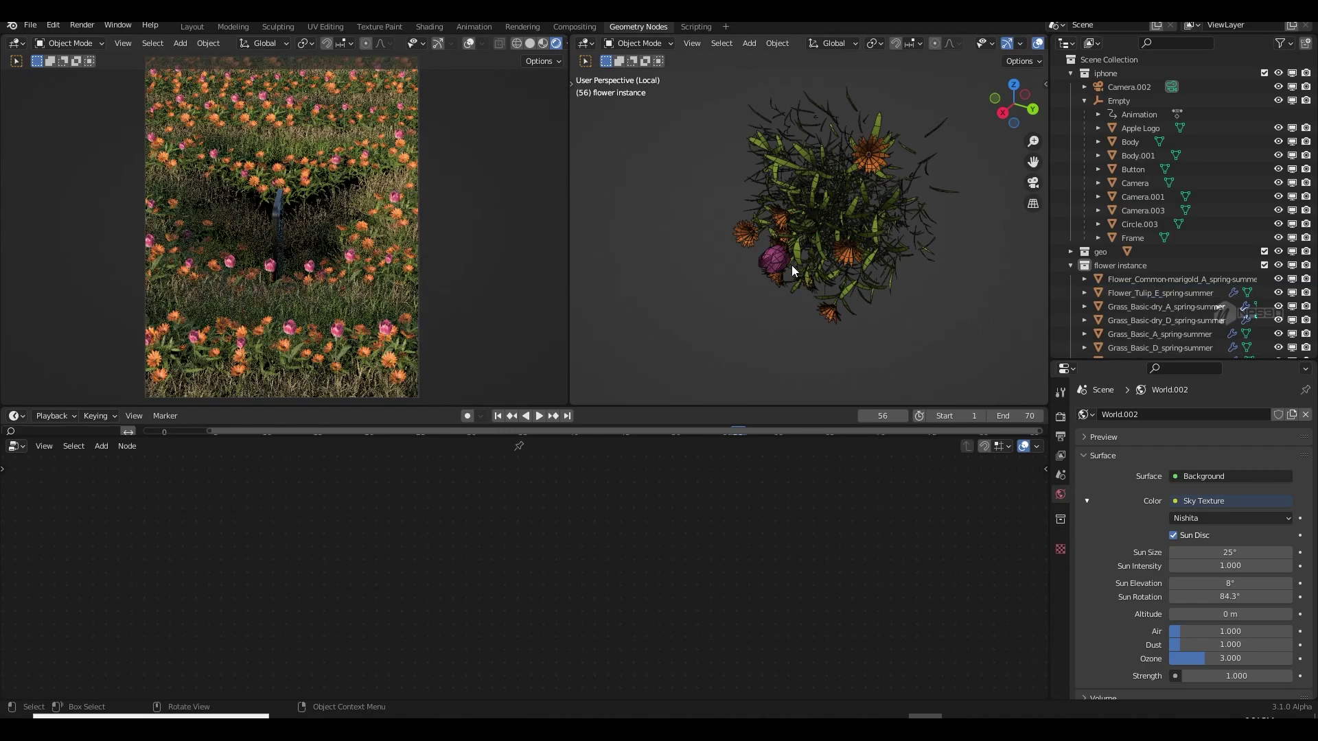
{"action": "left_click", "coordinate": [781, 263]}
{"action": "key", "text": "Delete"}
{"action": "key", "text": "ctrl+s"}
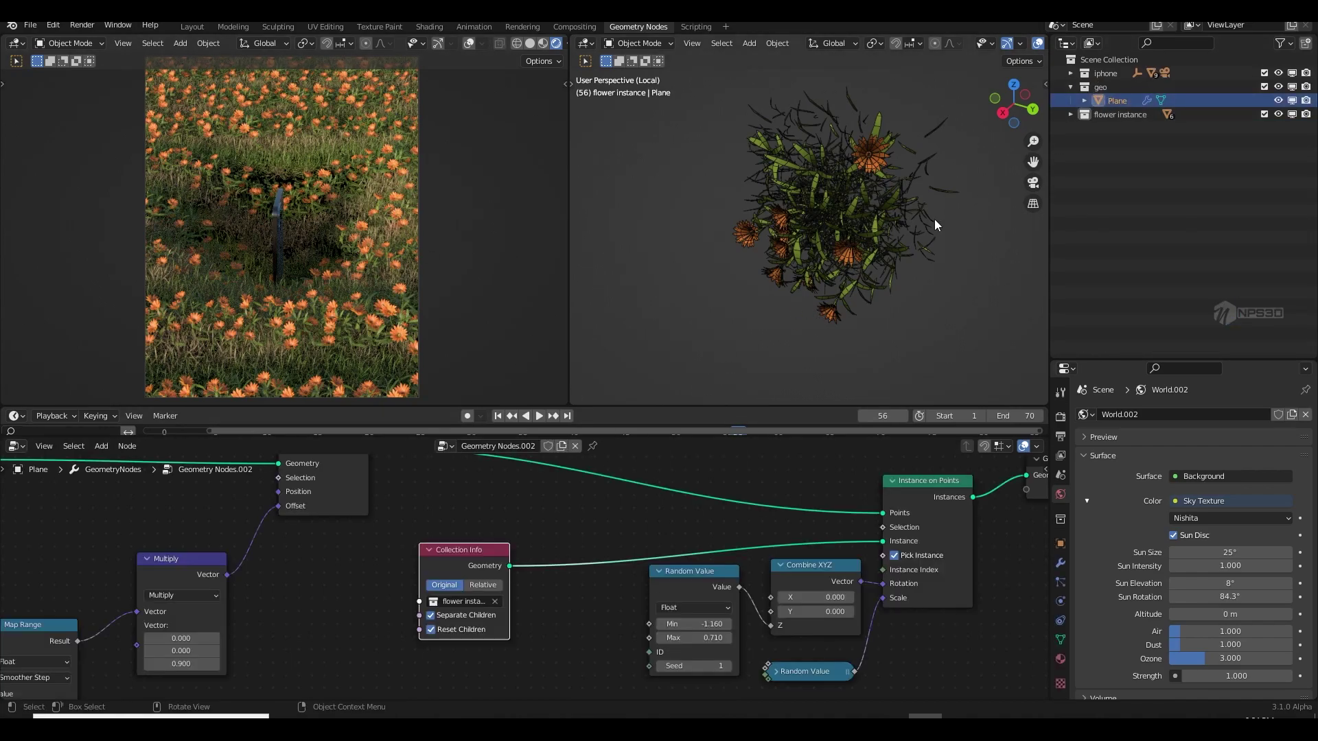
- Leave local view, enlarge the timeline, move the playhead to frame 49, and save the file
{"action": "key", "text": "KP_Divide"}
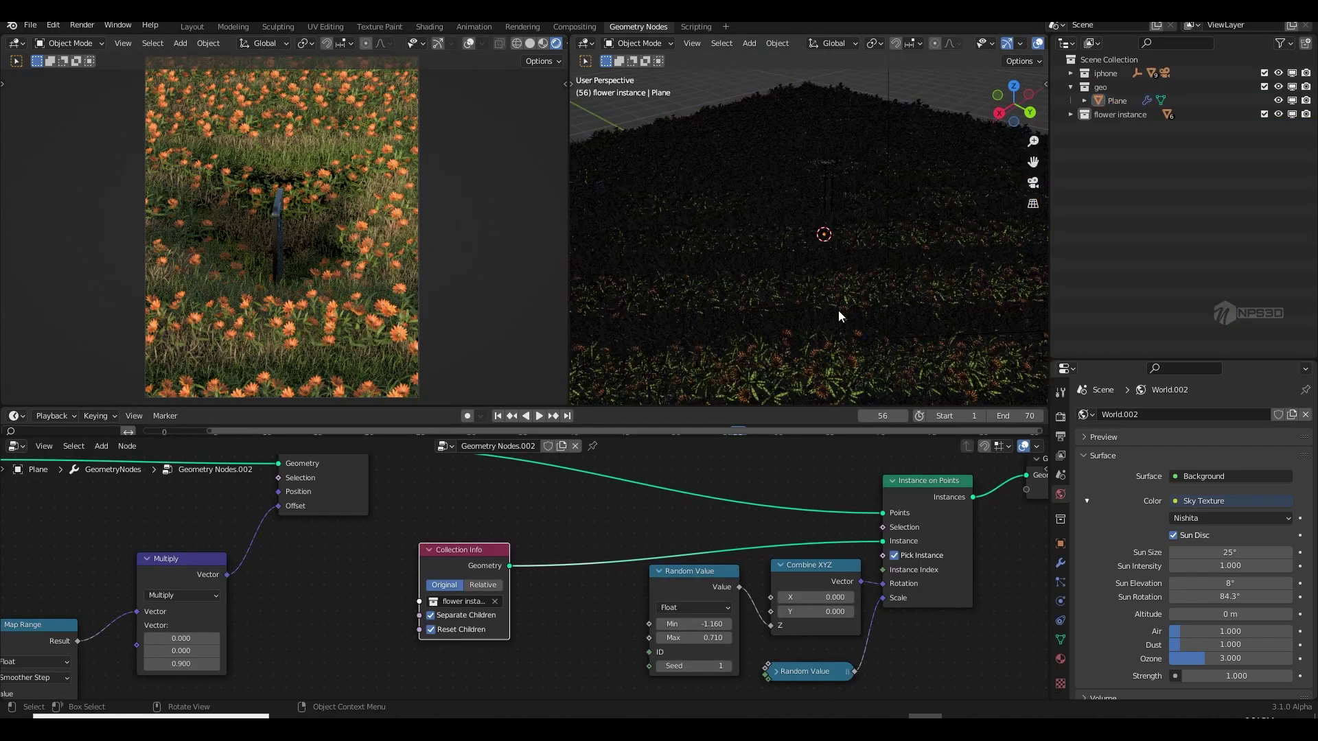
{"action": "mouse_move", "coordinate": [865, 330]}
{"action": "middle_mouse_down"}
{"action": "mouse_move", "coordinate": [894, 324]}
{"action": "mouse_move", "coordinate": [860, 336]}
{"action": "middle_mouse_up"}
{"action": "scroll", "coordinate": [861, 337], "scroll_direction": "up", "scroll_amount": 6}
{"action": "scroll", "coordinate": [861, 337], "scroll_direction": "down", "scroll_amount": 4}
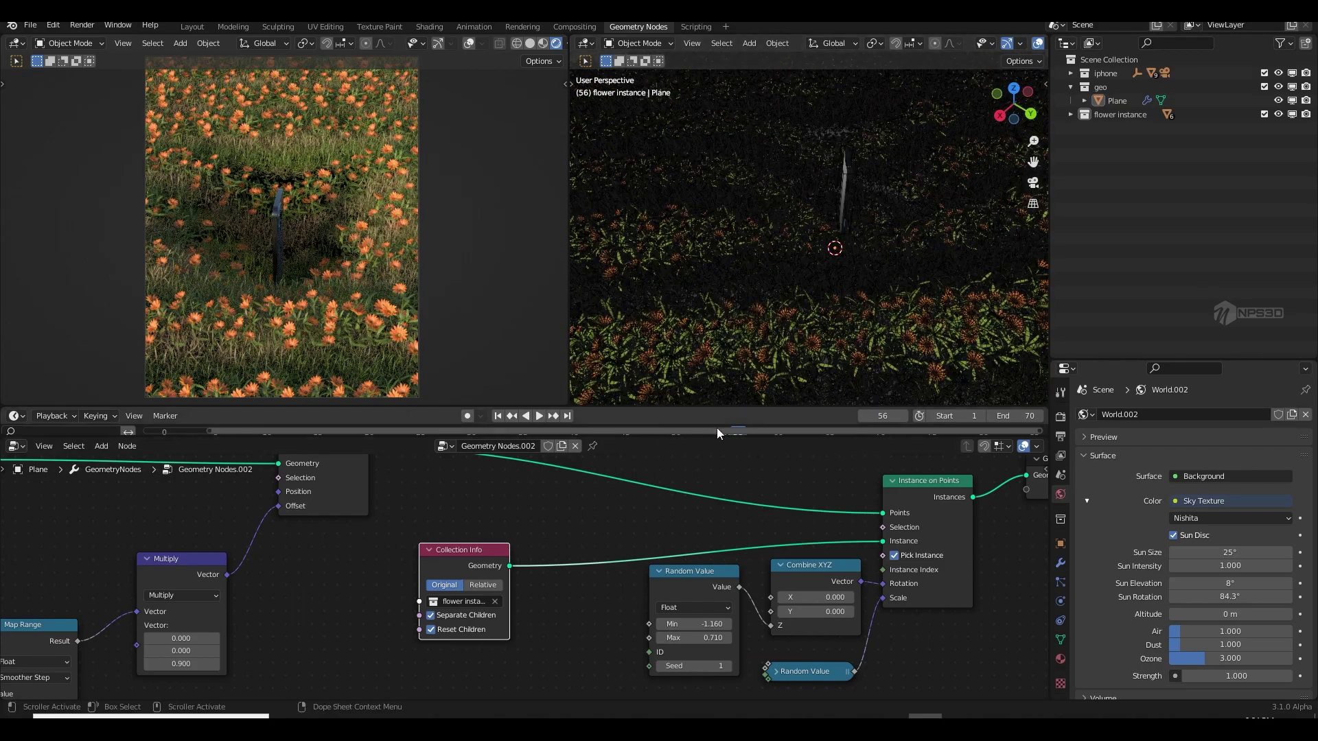
{"action": "left_click_drag", "start_coordinate": [711, 438], "coordinate": [711, 469]}
{"action": "left_click_drag", "start_coordinate": [583, 440], "coordinate": [666, 433]}
{"action": "key", "text": "ctrl+s"}
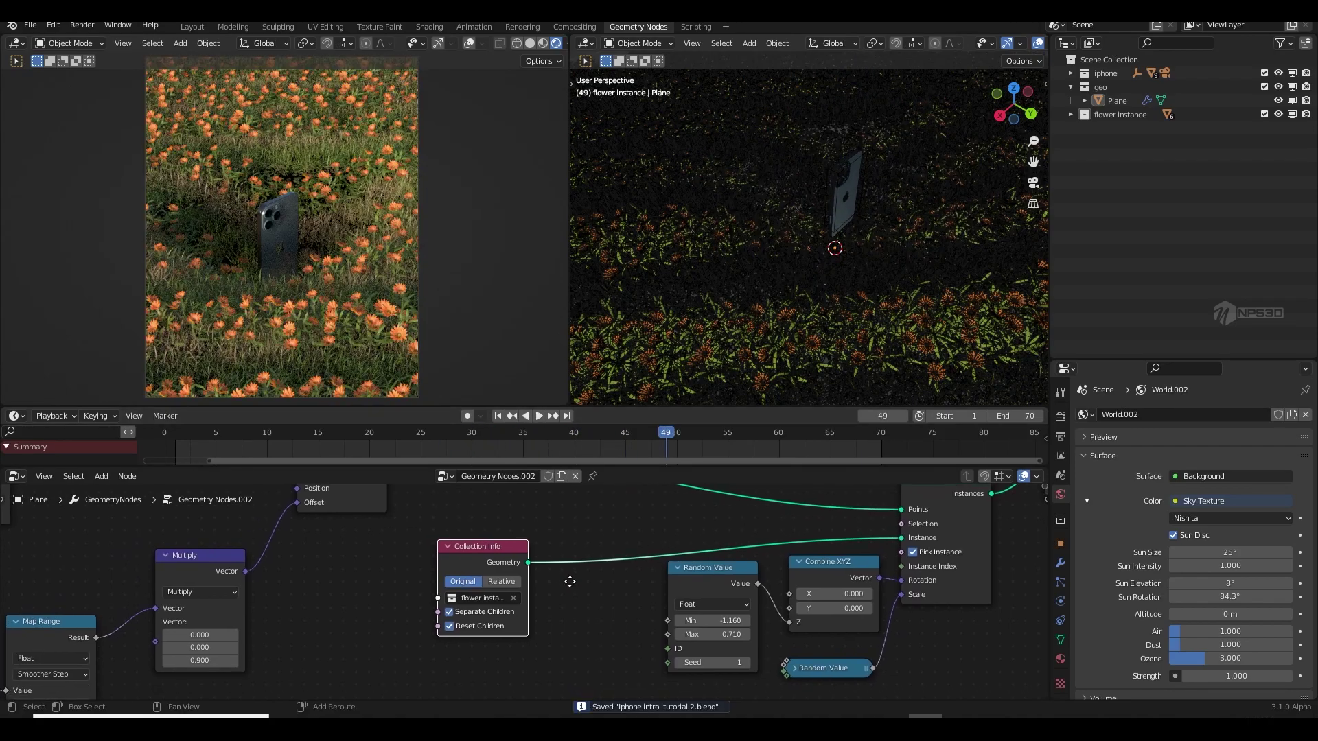
- Set the Max of the Random Value node feeding Combine XYZ to 6.3, move the playhead to frame 54, and save
{"action": "middle_click_drag", "start_coordinate": [570, 582], "coordinate": [519, 524]}
{"action": "left_click_drag", "start_coordinate": [657, 595], "coordinate": [763, 595]}
{"action": "left_click", "coordinate": [657, 594]}
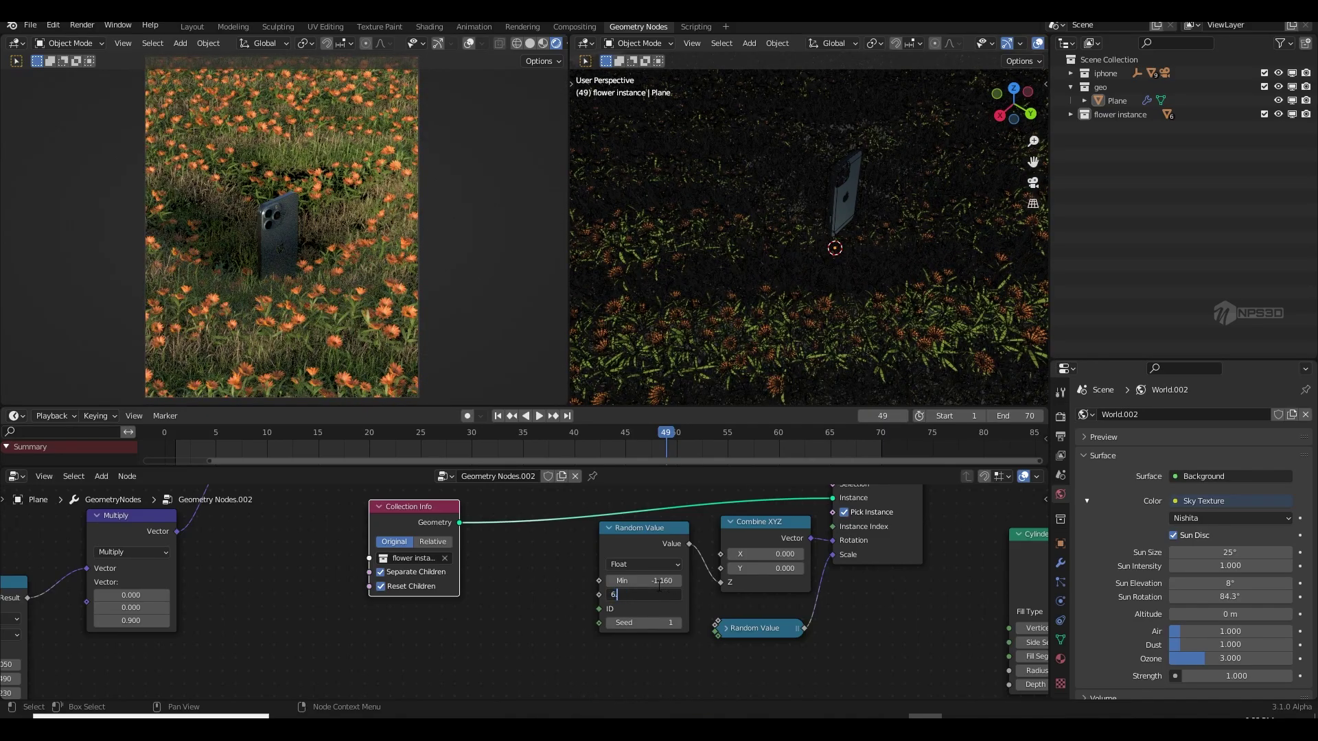
{"action": "key", "text": "Return"}
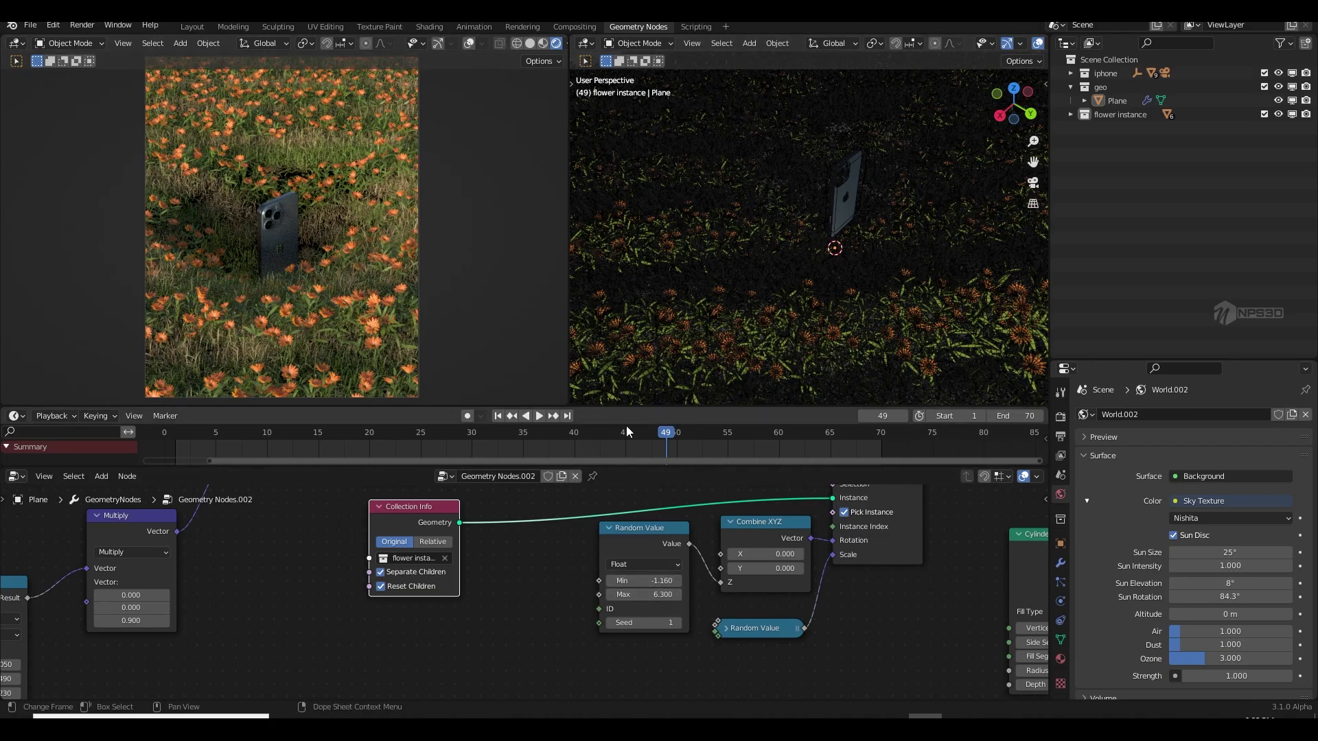
{"action": "left_click", "coordinate": [714, 433]}
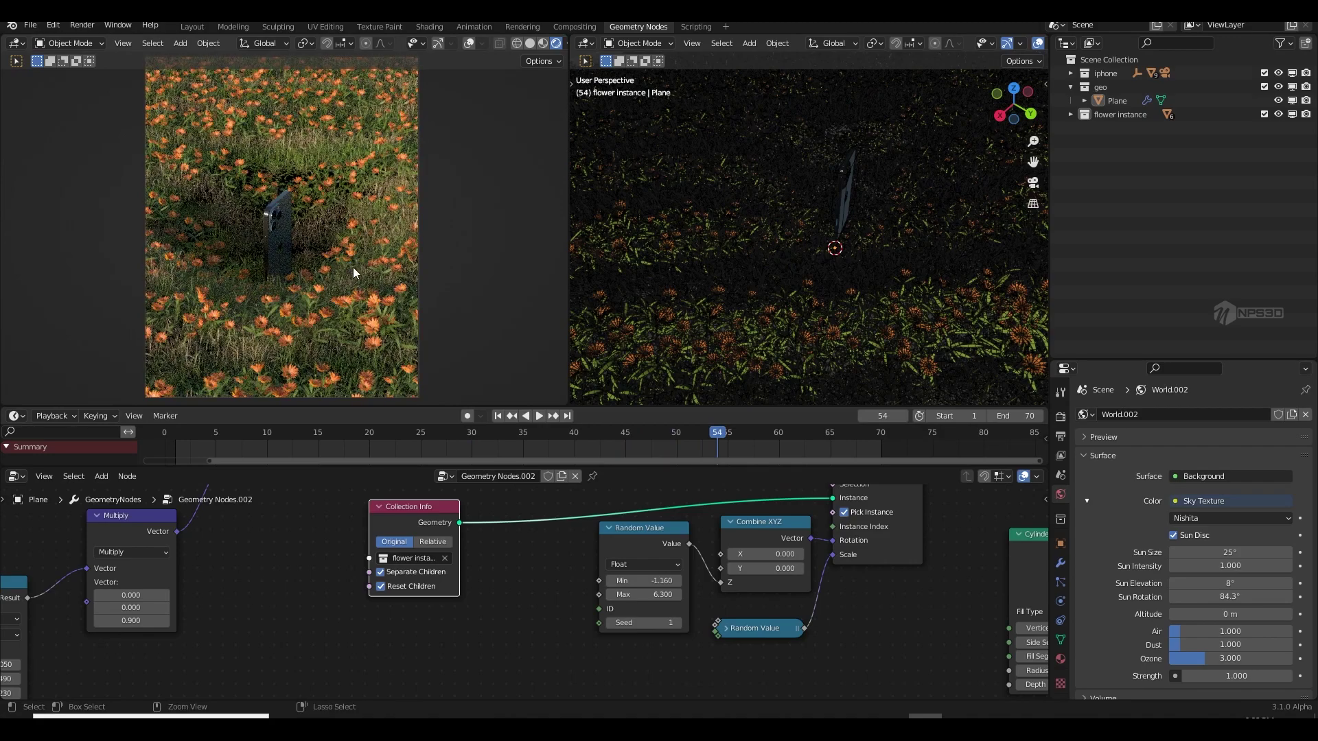
{"action": "key", "text": "ctrl+s"}
- Expand the Random Value node feeding Scale, set its Min to 0.47 and Max to 1.14, and save the file
{"action": "left_click", "coordinate": [727, 628]}
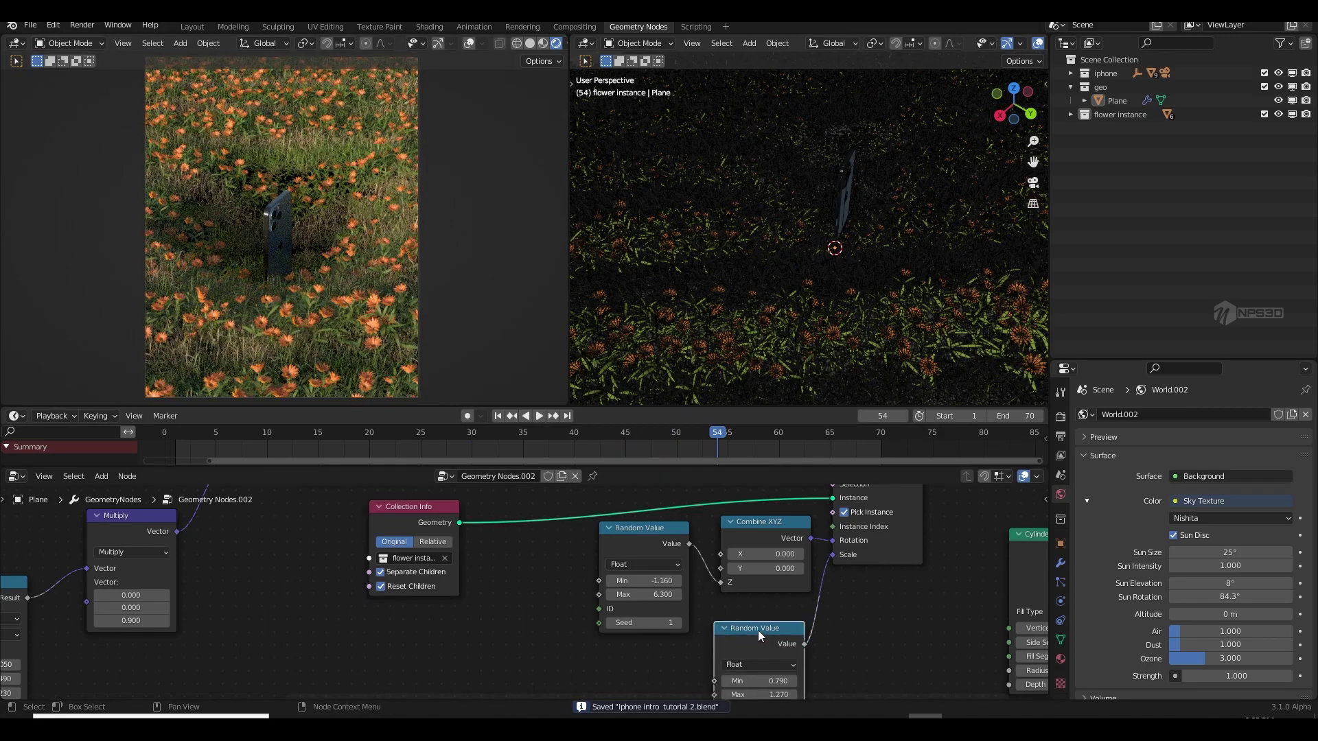
{"action": "middle_click_drag", "start_coordinate": [756, 631], "coordinate": [733, 557]}
{"action": "left_click_drag", "start_coordinate": [754, 619], "coordinate": [759, 620]}
{"action": "left_click_drag", "start_coordinate": [325, 574], "coordinate": [349, 573]}
{"action": "middle_click_drag", "start_coordinate": [611, 567], "coordinate": [358, 572]}
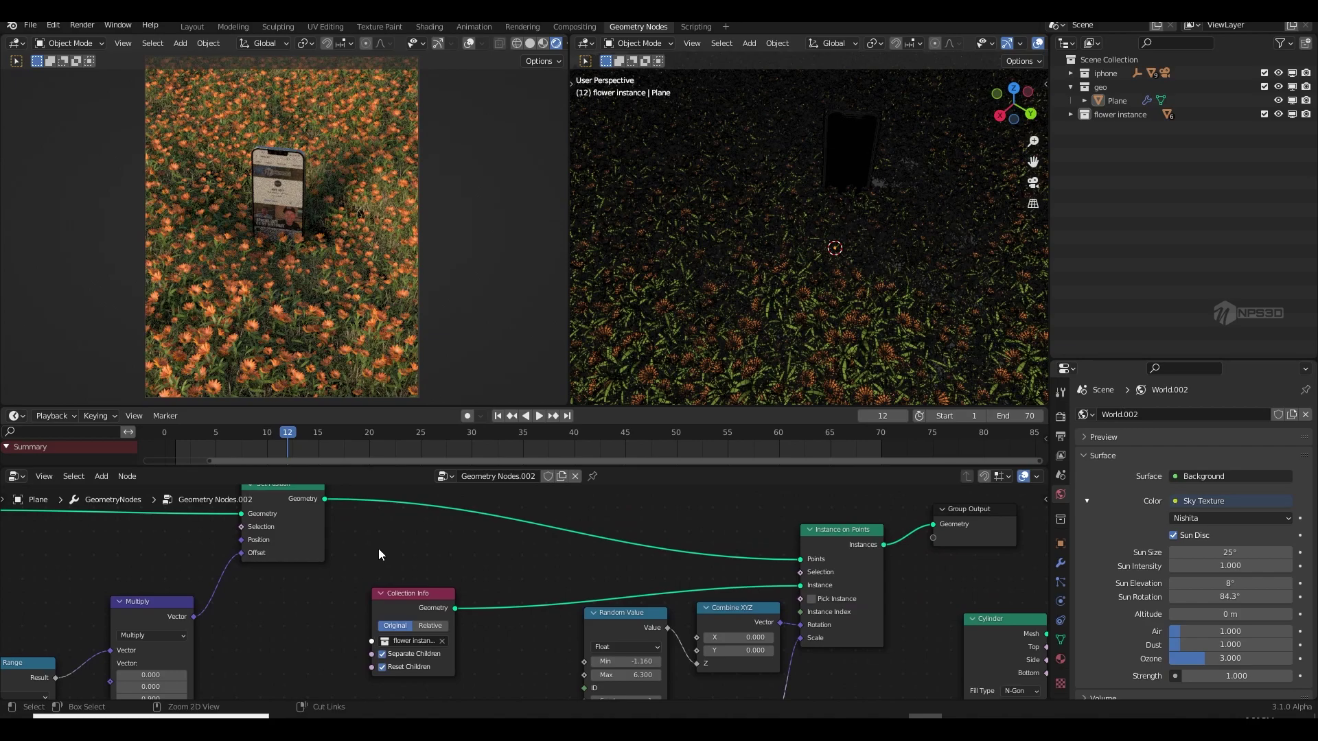
{"action": "key", "text": "ctrl+s"}
- Toggle Pick Instance on and back off on the Instance on Points node to compare the flower distribution
{"action": "left_click", "coordinate": [812, 600]}
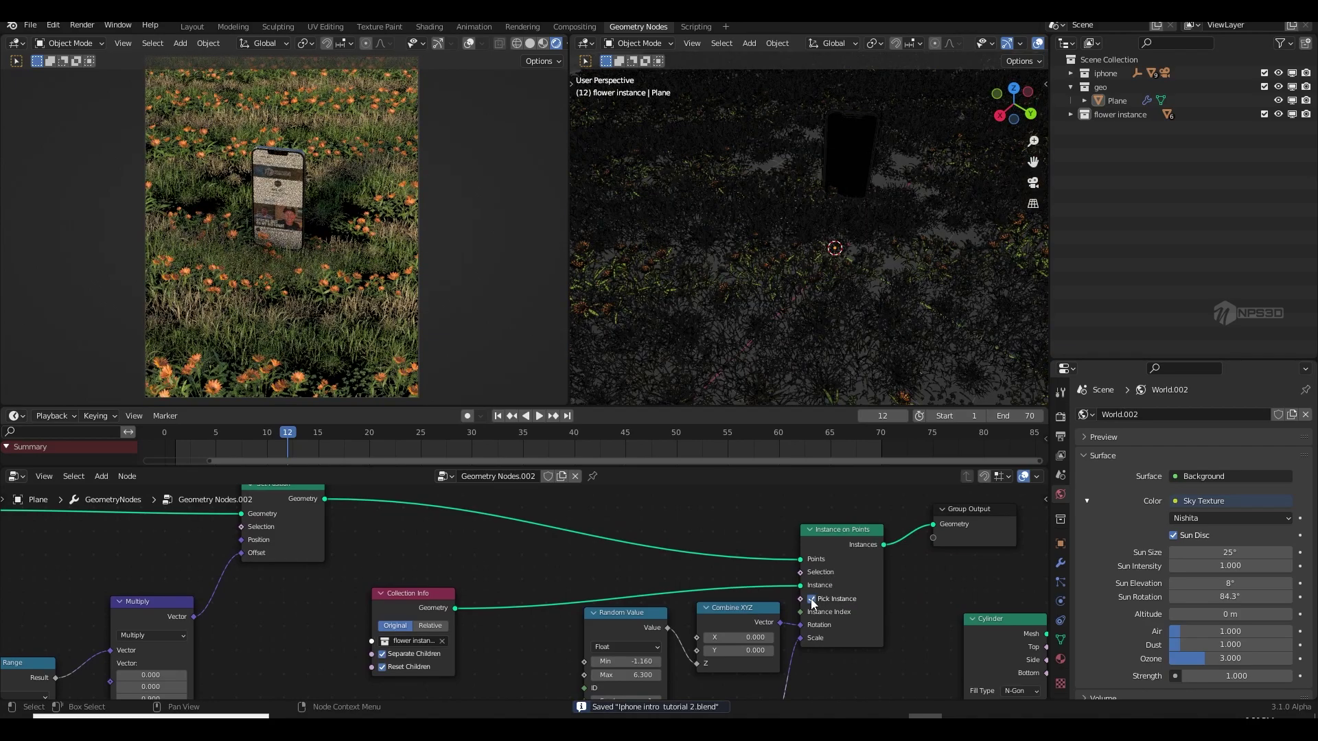
{"action": "left_click", "coordinate": [812, 600]}
{"action": "middle_click_drag", "start_coordinate": [488, 550], "coordinate": [509, 557]}
{"action": "middle_click_drag", "start_coordinate": [819, 615], "coordinate": [741, 595]}
- Insert a Join Geometry node between Collection Info and the Instance input of Instance on Points, spacing Collection Info away from it
{"action": "left_click", "coordinate": [958, 612]}
{"action": "middle_click_drag", "start_coordinate": [945, 609], "coordinate": [1025, 580]}
{"action": "middle_click_drag", "start_coordinate": [877, 559], "coordinate": [925, 563]}
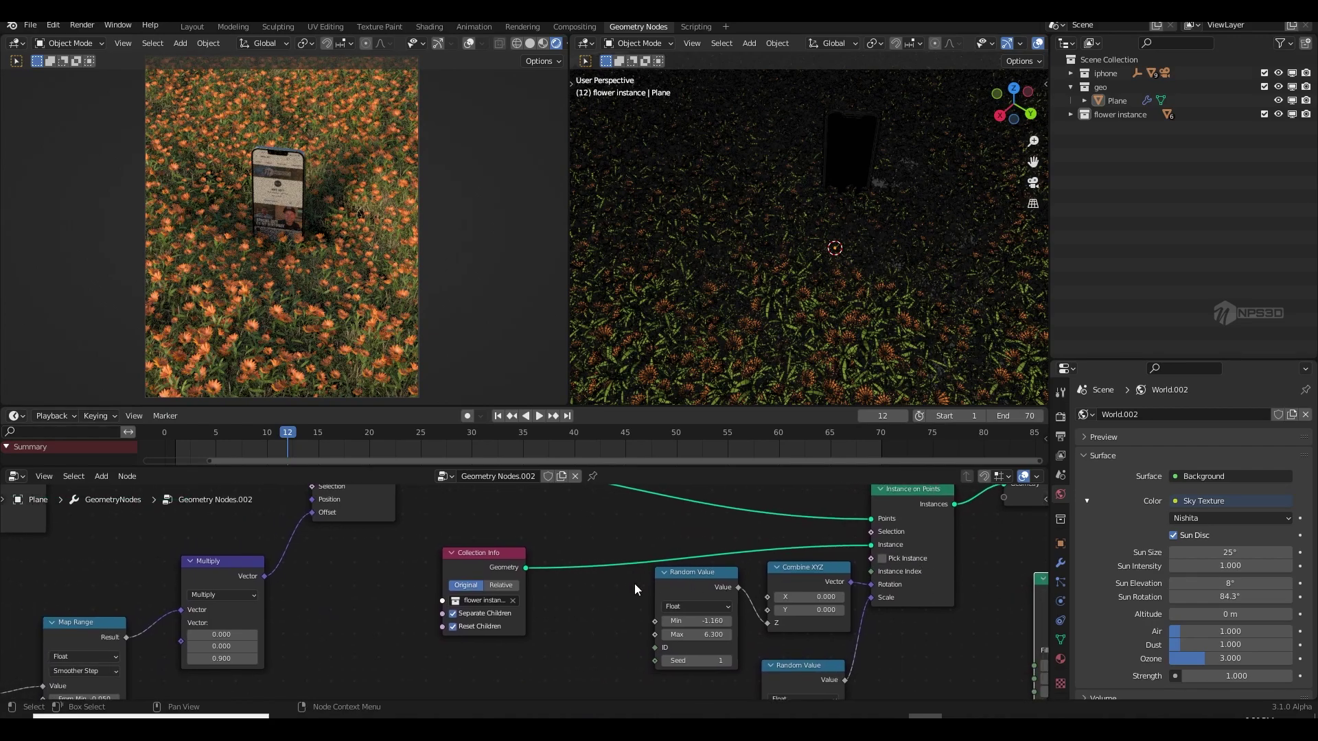
{"action": "key", "text": "shift+a"}
{"action": "left_click", "coordinate": [570, 417]}
{"action": "type", "text": "joi"}
{"action": "left_click", "coordinate": [603, 451]}
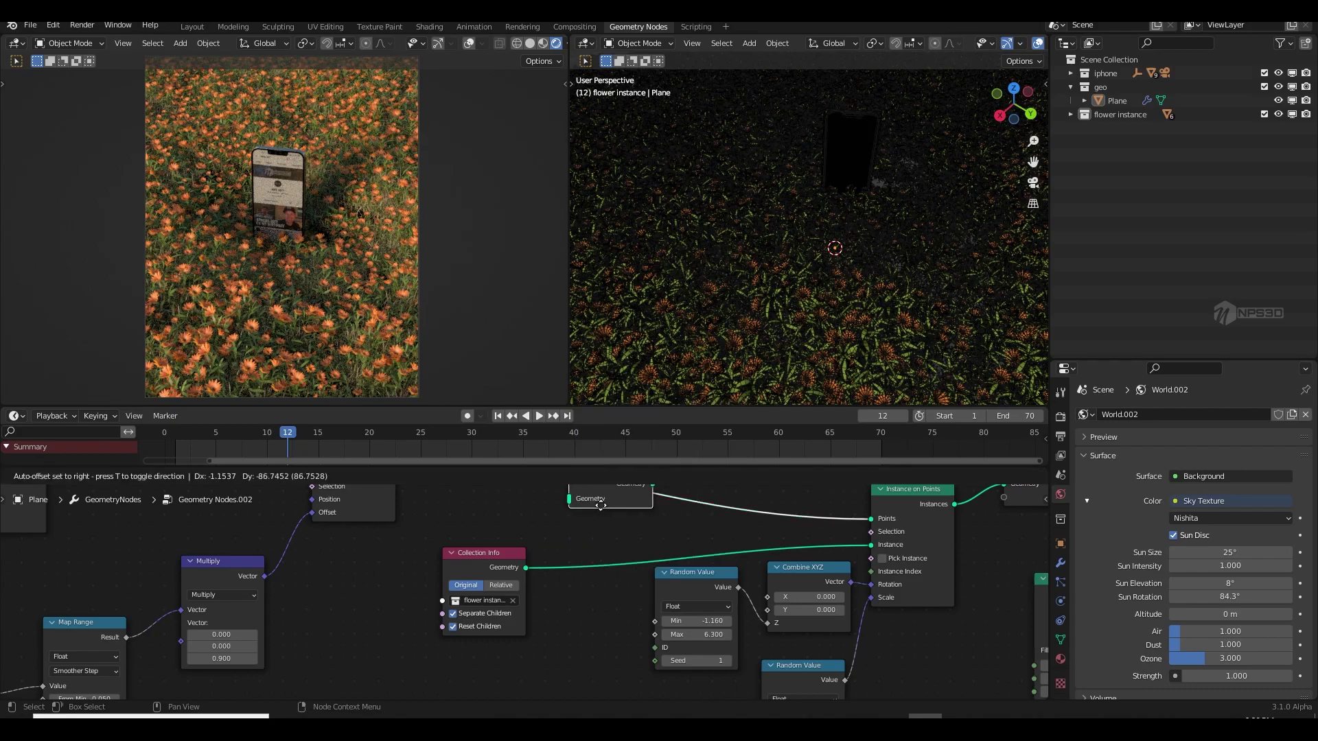
{"action": "left_click", "coordinate": [604, 575]}
{"action": "left_click_drag", "start_coordinate": [473, 553], "coordinate": [415, 549]}
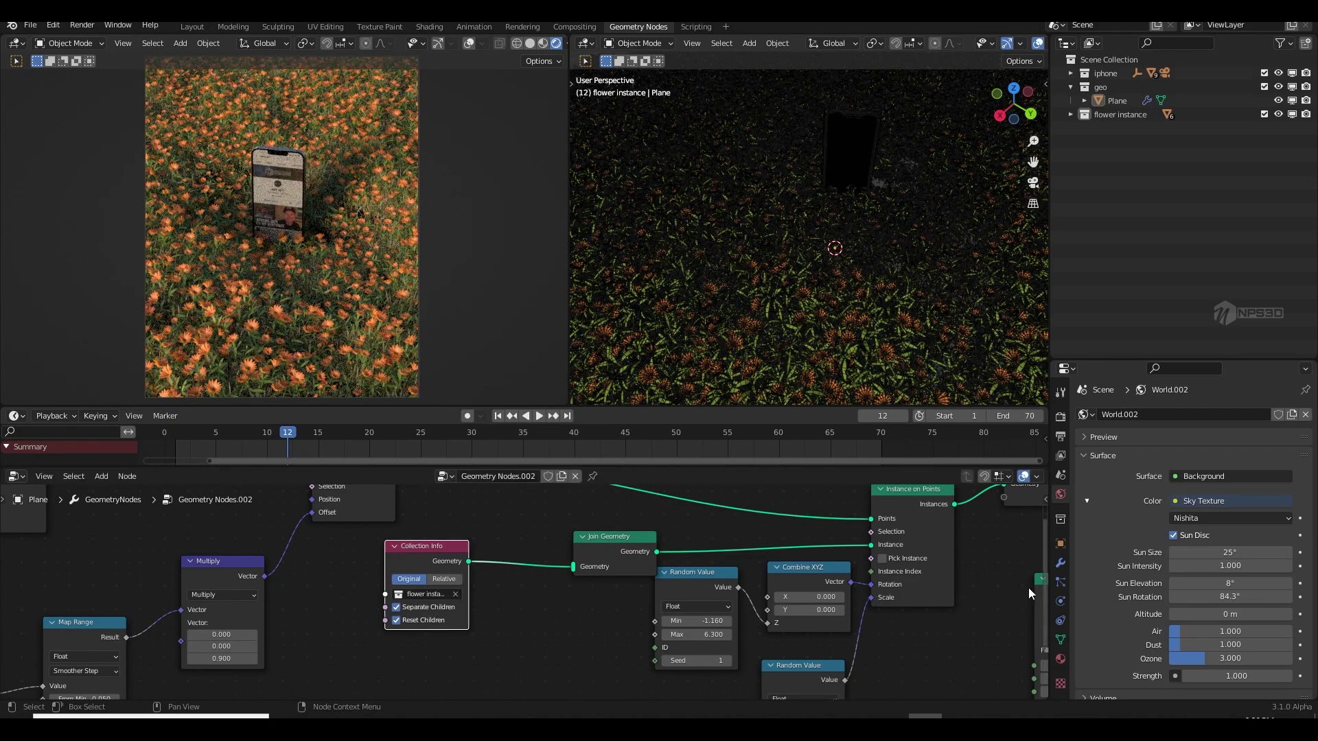
- Place the Cylinder node beside Collection Info and connect its Mesh output to Join Geometry, rearranging the neighbouring nodes
{"action": "left_click_drag", "start_coordinate": [1037, 595], "coordinate": [477, 618]}
{"action": "left_click_drag", "start_coordinate": [558, 617], "coordinate": [575, 575]}
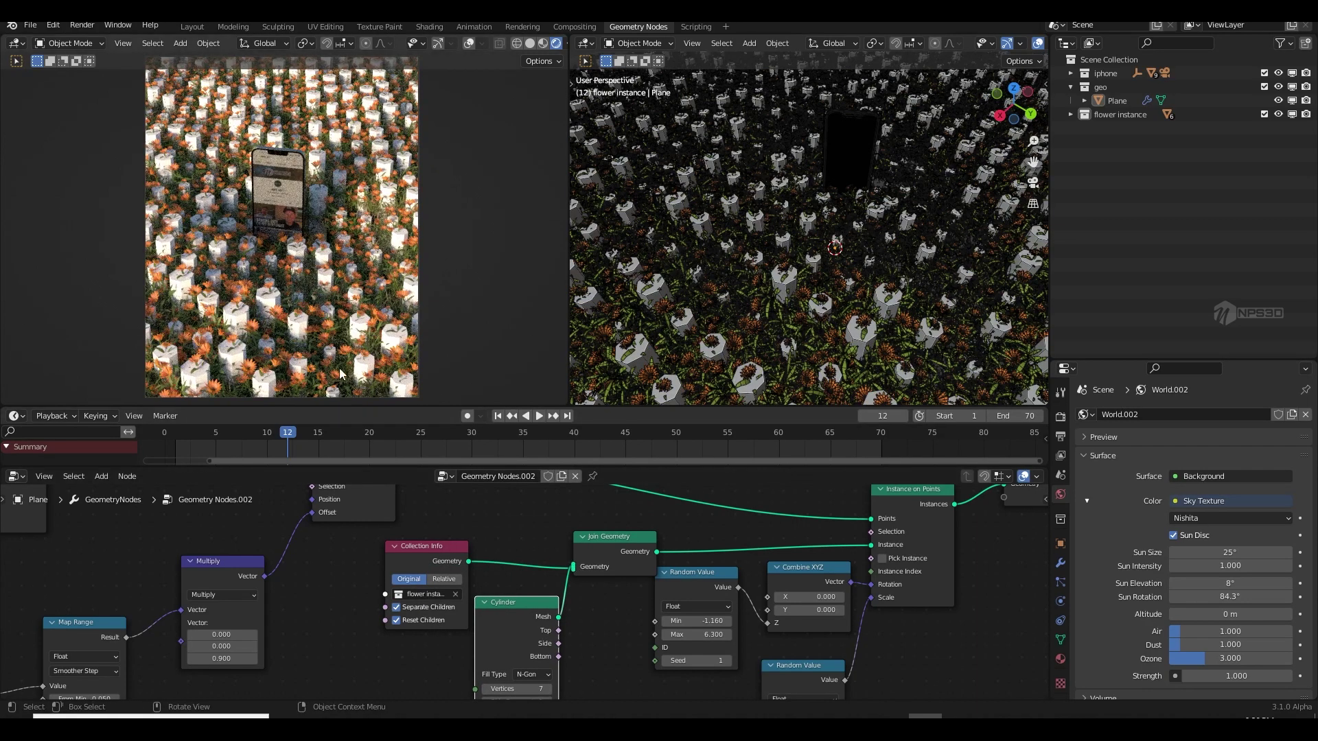
{"action": "middle_click_drag", "start_coordinate": [579, 694], "coordinate": [621, 658]}
{"action": "scroll", "coordinate": [598, 575], "scroll_direction": "up", "scroll_amount": 3}
{"action": "left_click_drag", "start_coordinate": [441, 498], "coordinate": [350, 501]}
{"action": "left_click_drag", "start_coordinate": [513, 547], "coordinate": [440, 548]}
- Set the Cylinder's Radius to 0.03 m and Depth to 0.54 m, and check the dent at frame 61
{"action": "middle_click_drag", "start_coordinate": [567, 632], "coordinate": [694, 550]}
{"action": "mouse_move", "coordinate": [586, 644]}
{"action": "left_mouse_down", "text": "shift"}
{"action": "mouse_move", "coordinate": [552, 644]}
{"action": "mouse_move", "coordinate": [574, 643]}
{"action": "left_mouse_up", "text": "shift"}
{"action": "mouse_move", "coordinate": [573, 659]}
{"action": "left_mouse_down"}
{"action": "mouse_move", "coordinate": [597, 659]}
{"action": "mouse_move", "coordinate": [574, 659]}
{"action": "left_mouse_up"}
{"action": "left_click_drag", "start_coordinate": [668, 434], "coordinate": [789, 453]}
{"action": "middle_click_drag", "start_coordinate": [606, 568], "coordinate": [611, 586]}
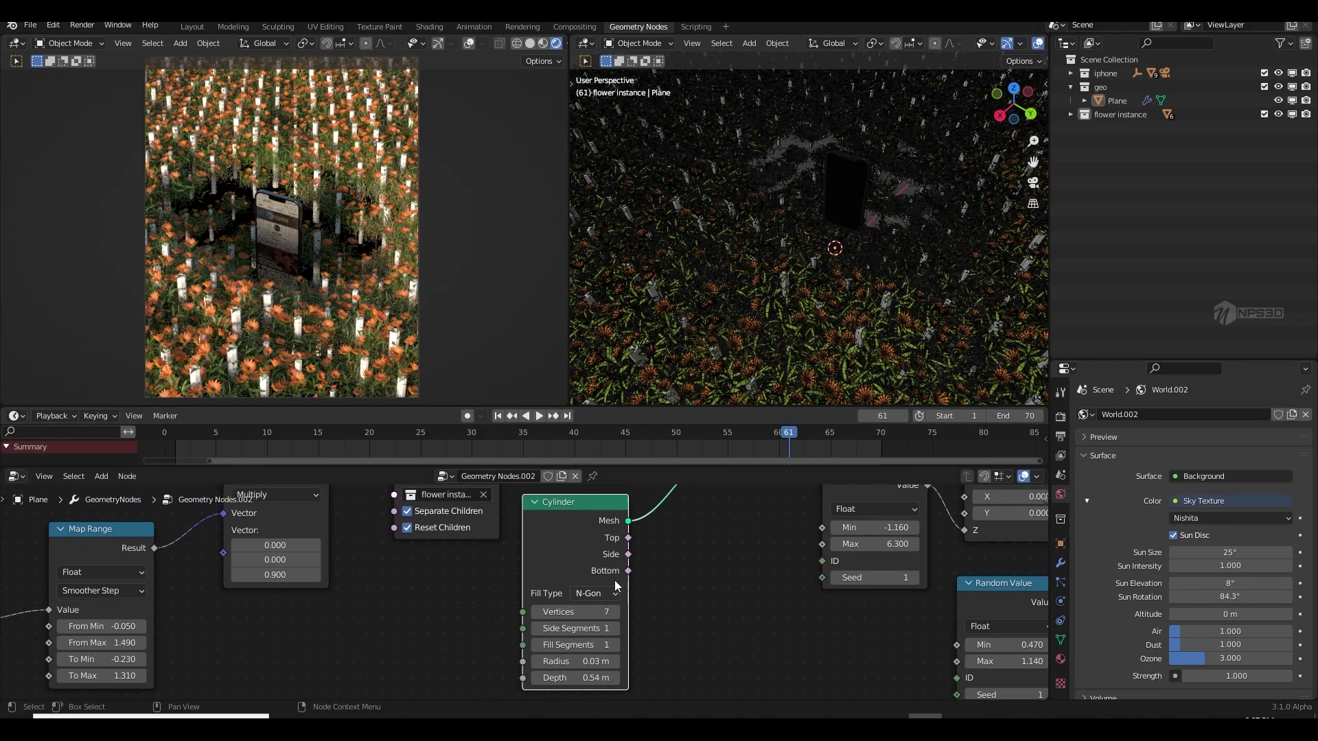
- Replace the Cylinder node with a UV Sphere of 7 segments, 3 rings and 0.18 m radius, connected to Join Geometry
{"action": "middle_click_drag", "start_coordinate": [648, 533], "coordinate": [643, 581]}
{"action": "key", "text": "x"}
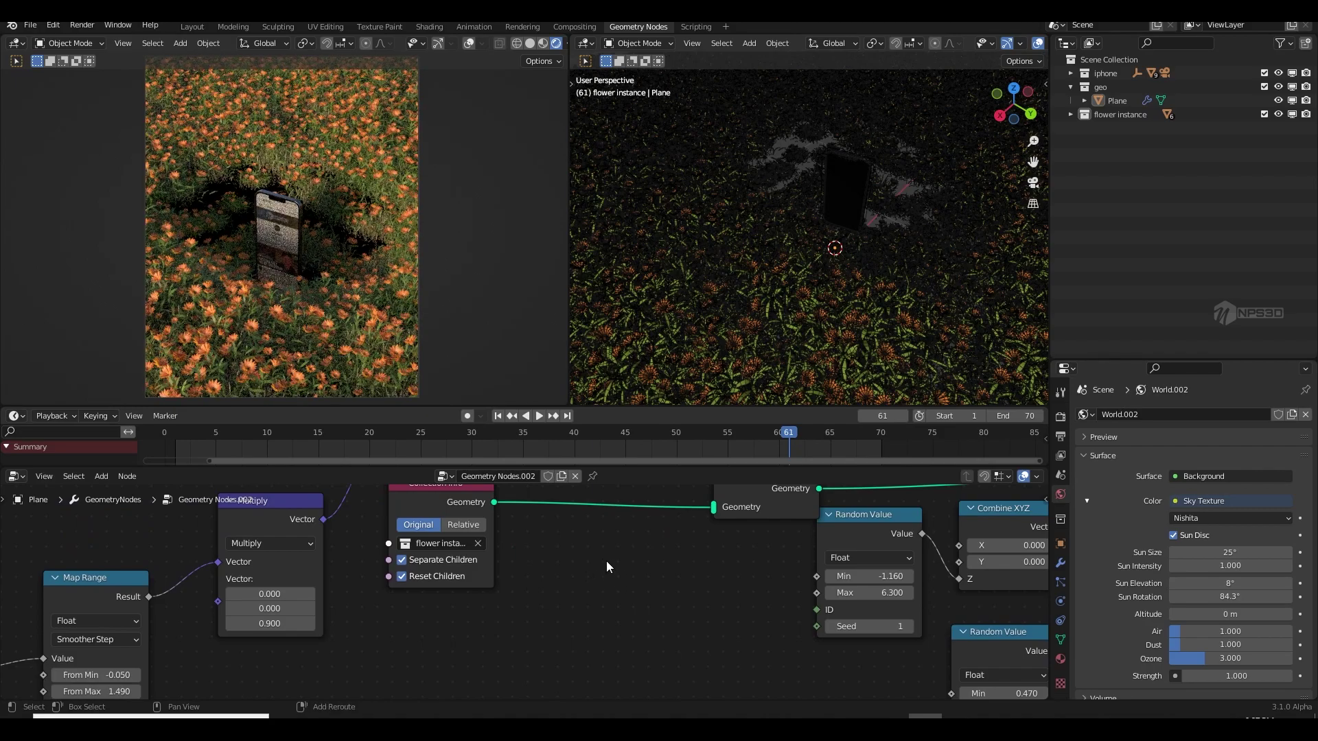
{"action": "key", "text": "shift+a"}
{"action": "type", "text": "uv sphere"}
{"action": "key", "text": "Return"}
{"action": "left_click", "coordinate": [626, 575]}
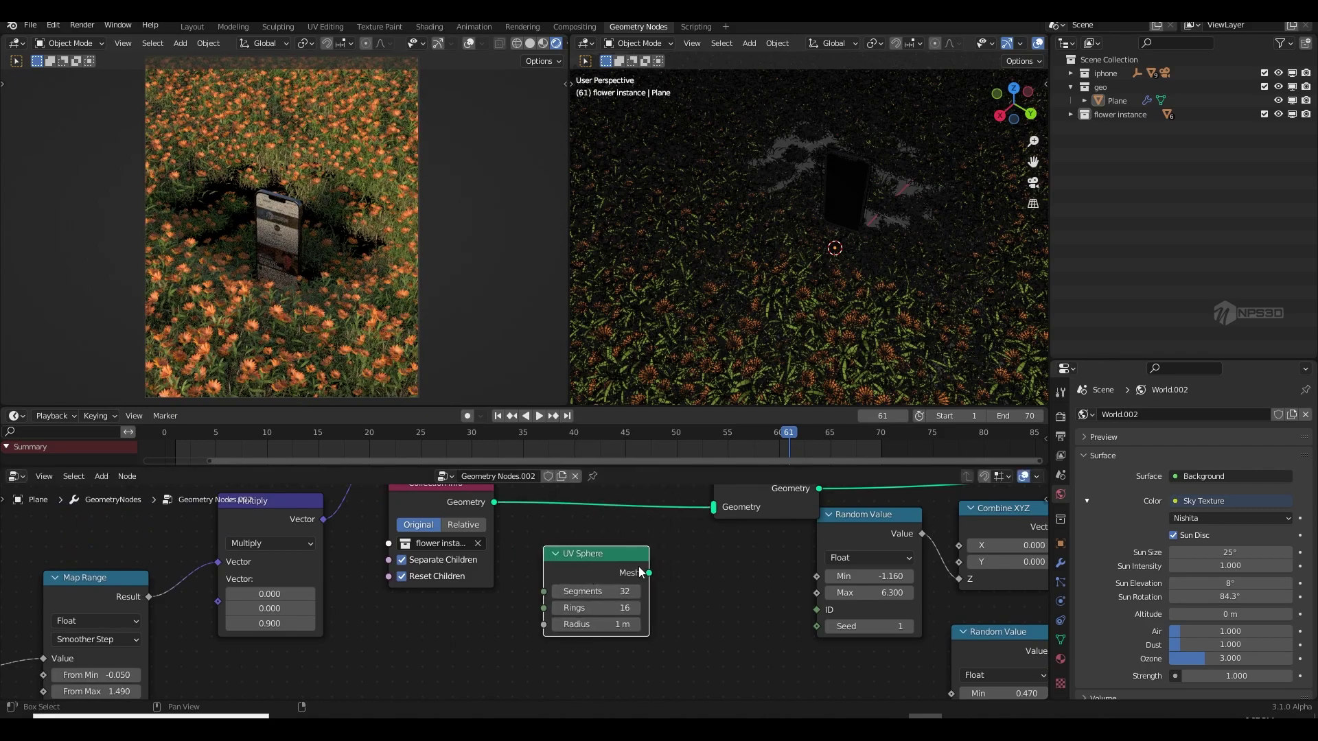
{"action": "left_click_drag", "start_coordinate": [650, 573], "coordinate": [713, 511]}
{"action": "left_click_drag", "start_coordinate": [615, 592], "coordinate": [602, 624]}
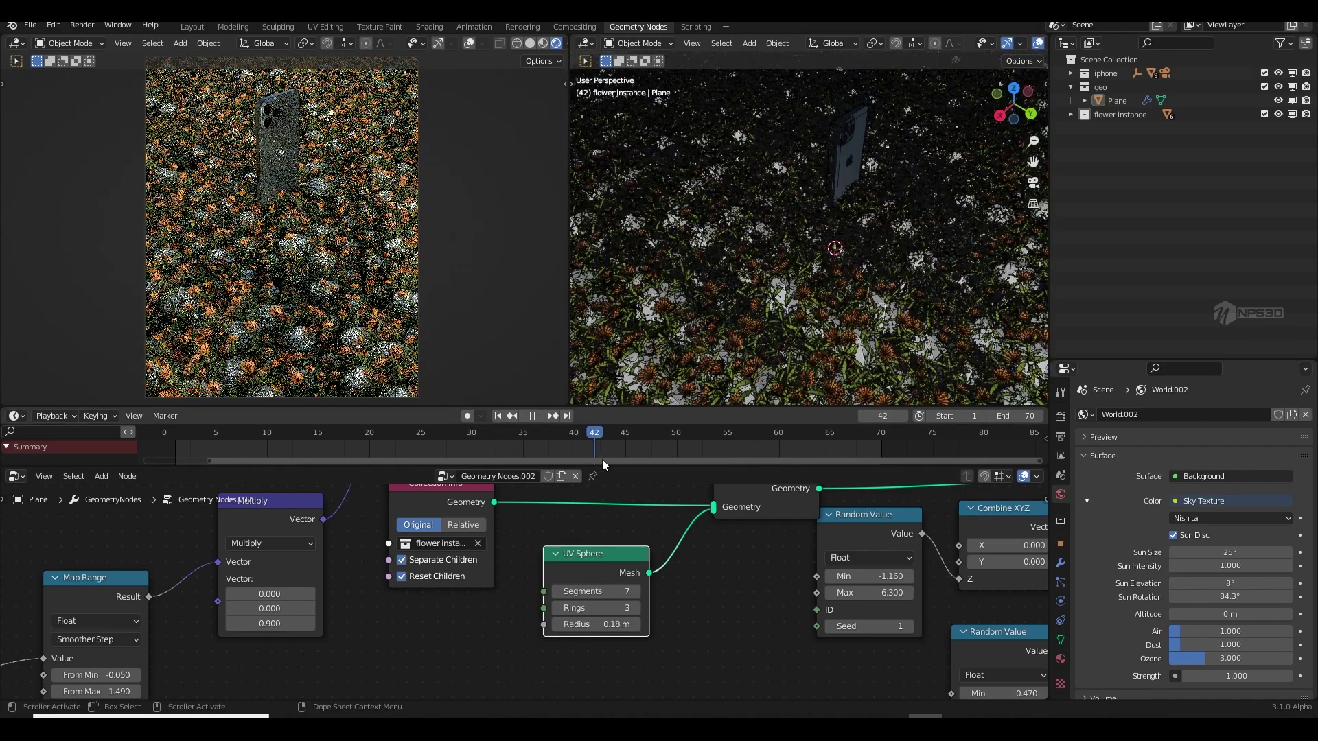
- Stop playback at frame 44, save the file, and delete the UV Sphere node
{"action": "key", "text": "space"}
{"action": "key", "text": "ctrl+s"}
{"action": "key", "text": "x"}
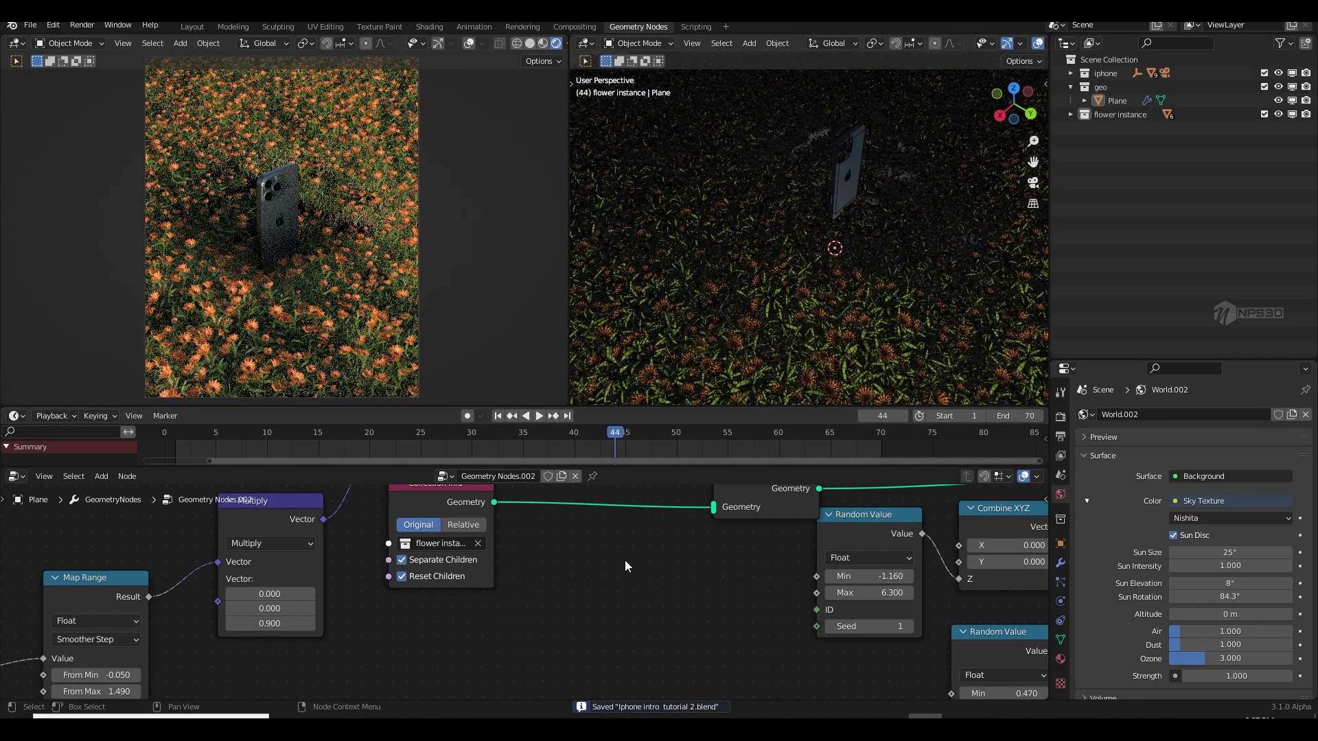
- Set the Value node driving the grid's Vertices X and Vertices Y to 36.3
{"action": "middle_click_drag", "start_coordinate": [359, 566], "coordinate": [666, 677]}
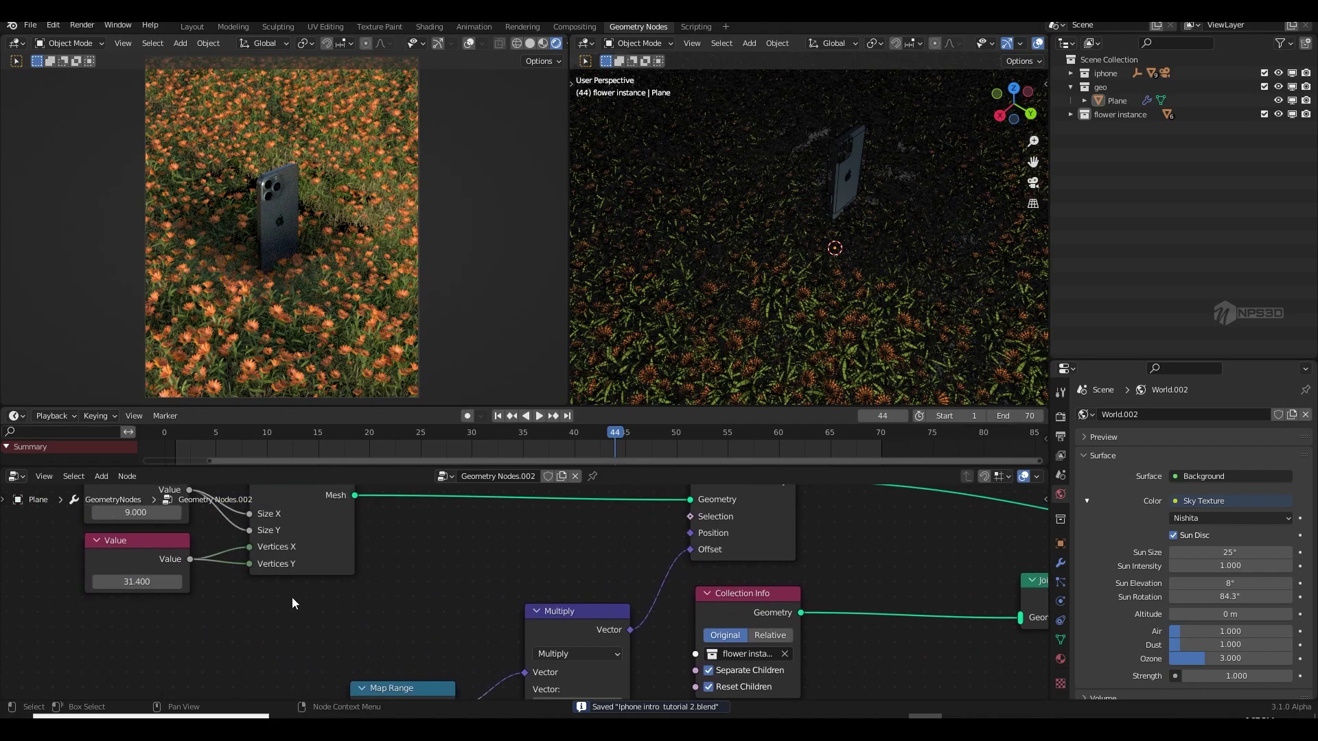
{"action": "left_click_drag", "start_coordinate": [127, 583], "coordinate": [186, 584]}
{"action": "left_click_drag", "start_coordinate": [137, 582], "coordinate": [161, 582]}
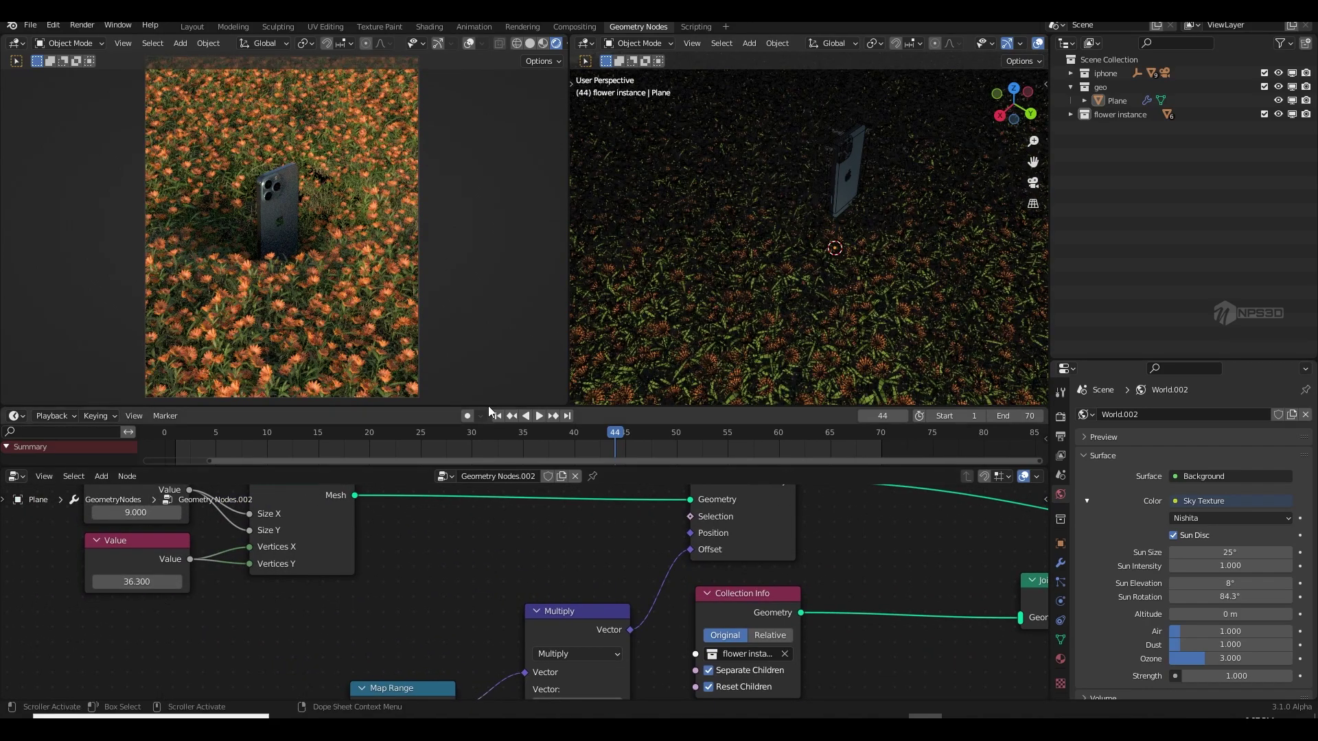
- Move the Join Geometry node closer to Collection Info in the node tree
{"action": "scroll", "coordinate": [520, 595], "scroll_direction": "down", "scroll_amount": 9}
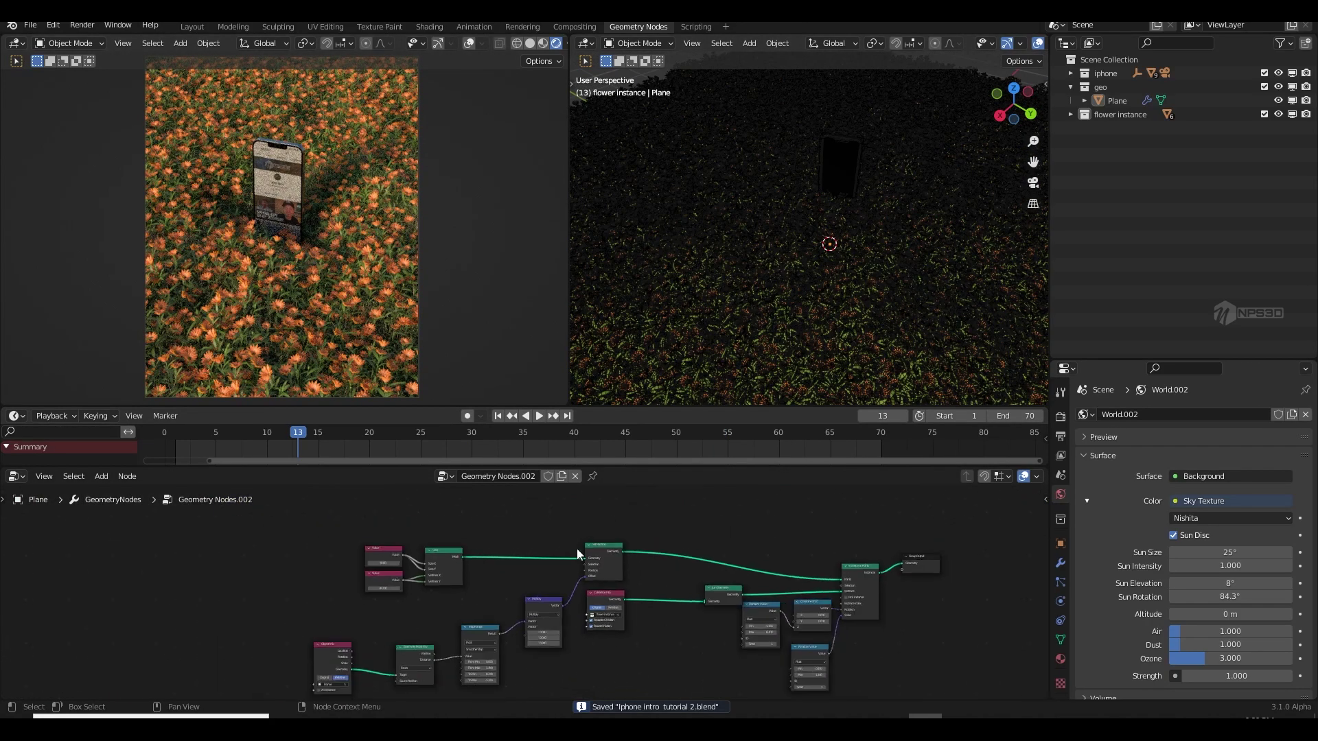
{"action": "middle_click_drag", "start_coordinate": [614, 565], "coordinate": [485, 538]}
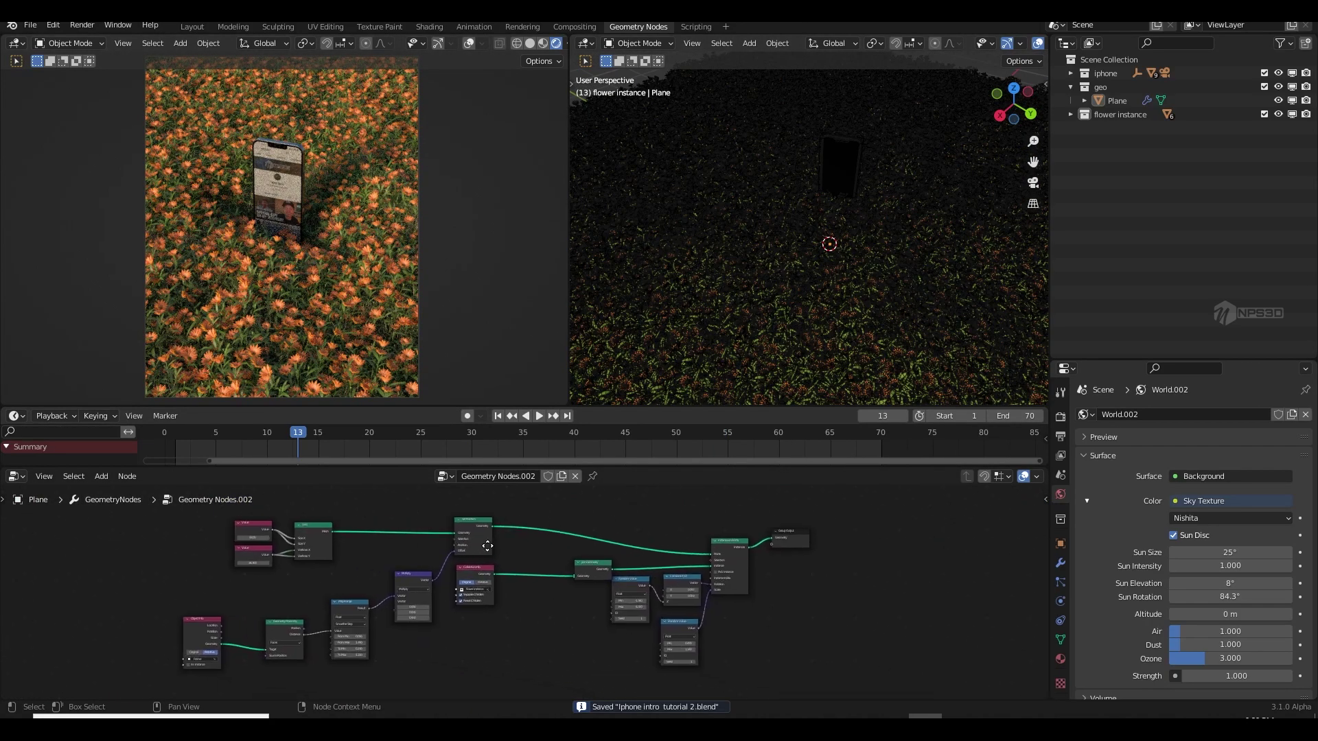
{"action": "left_click_drag", "start_coordinate": [593, 570], "coordinate": [570, 562]}
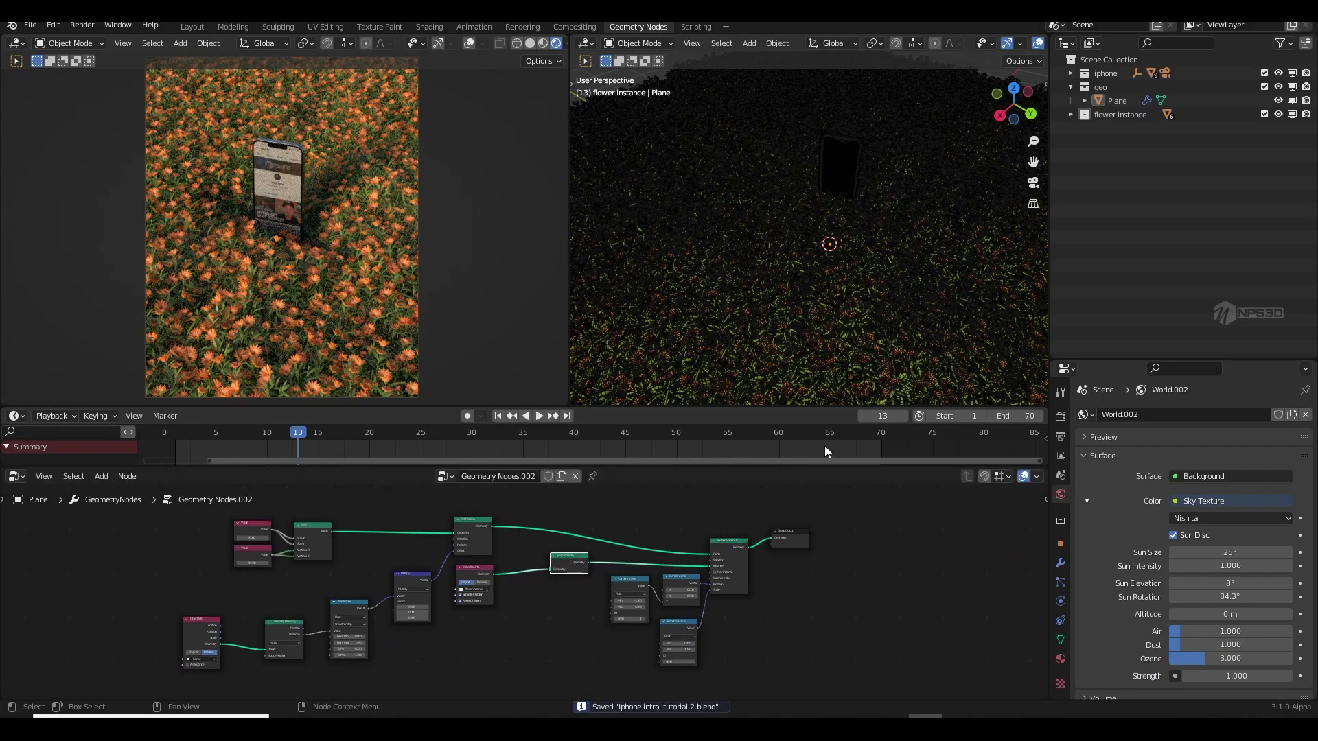
- Switch the perspective viewport to the Shader Editor, expand the flower instance collection, and select the common marigold to view its material
{"action": "scroll", "coordinate": [888, 283], "scroll_direction": "up", "scroll_amount": 6}
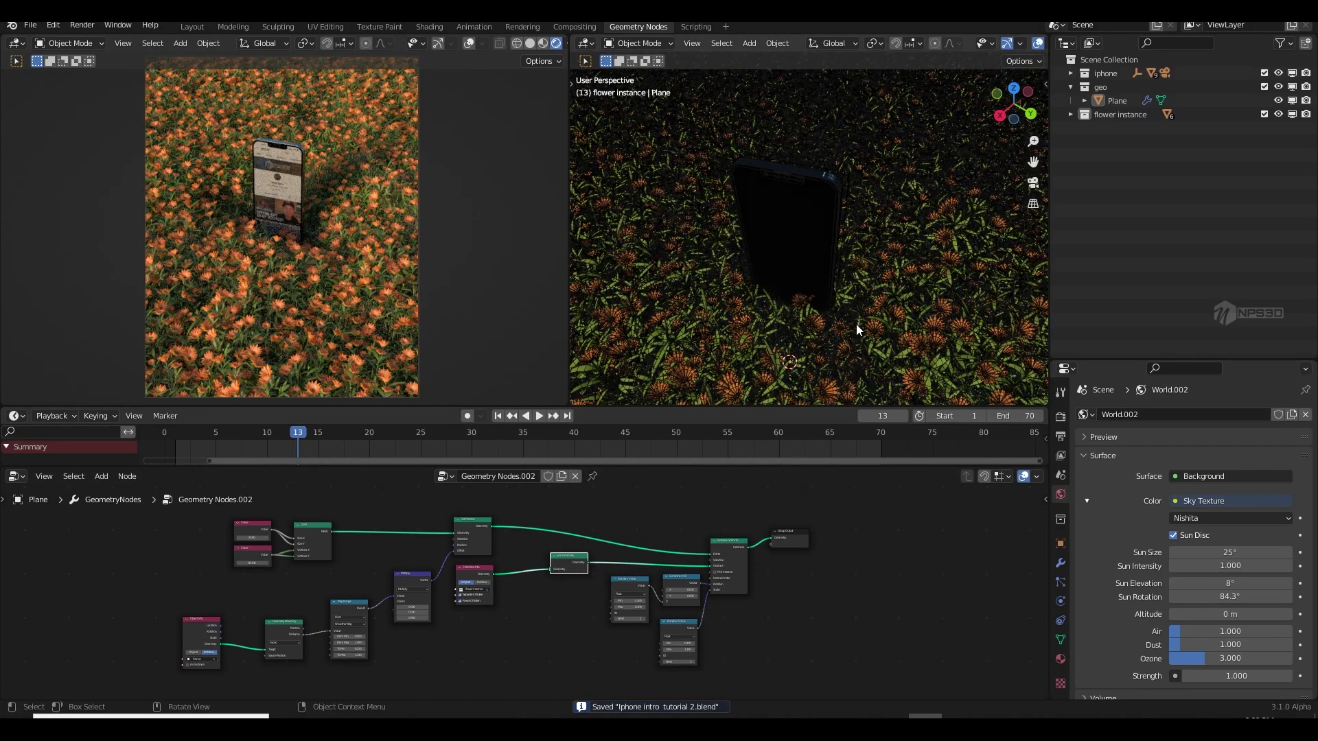
{"action": "middle_click_drag", "start_coordinate": [845, 307], "coordinate": [724, 157]}
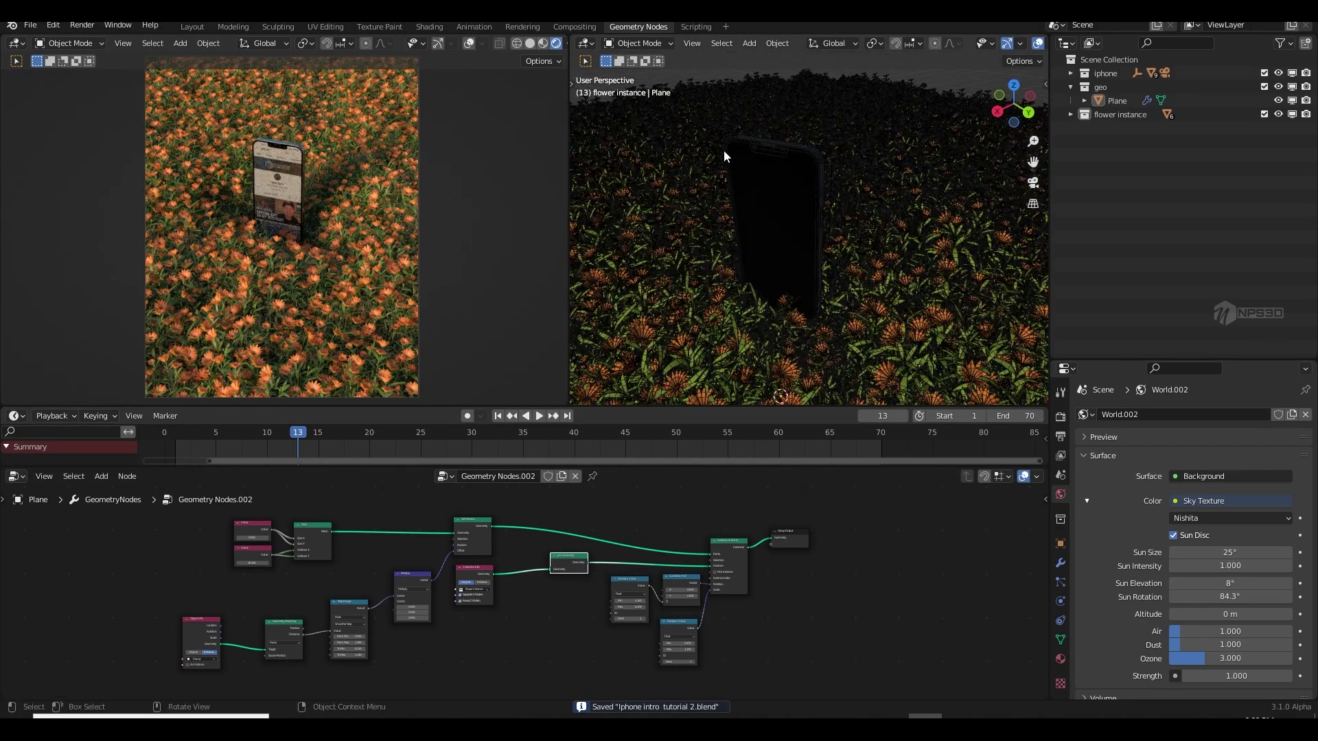
{"action": "left_click", "coordinate": [585, 44]}
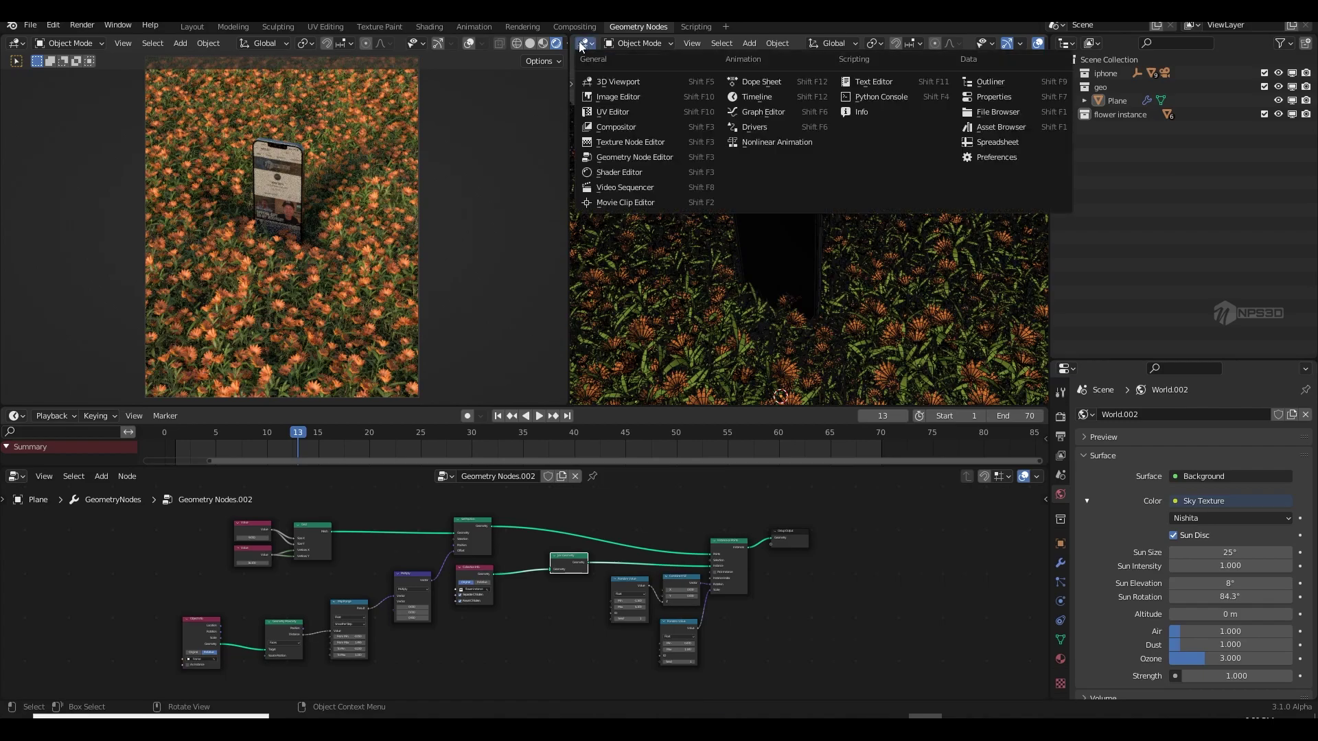
{"action": "left_click", "coordinate": [628, 173]}
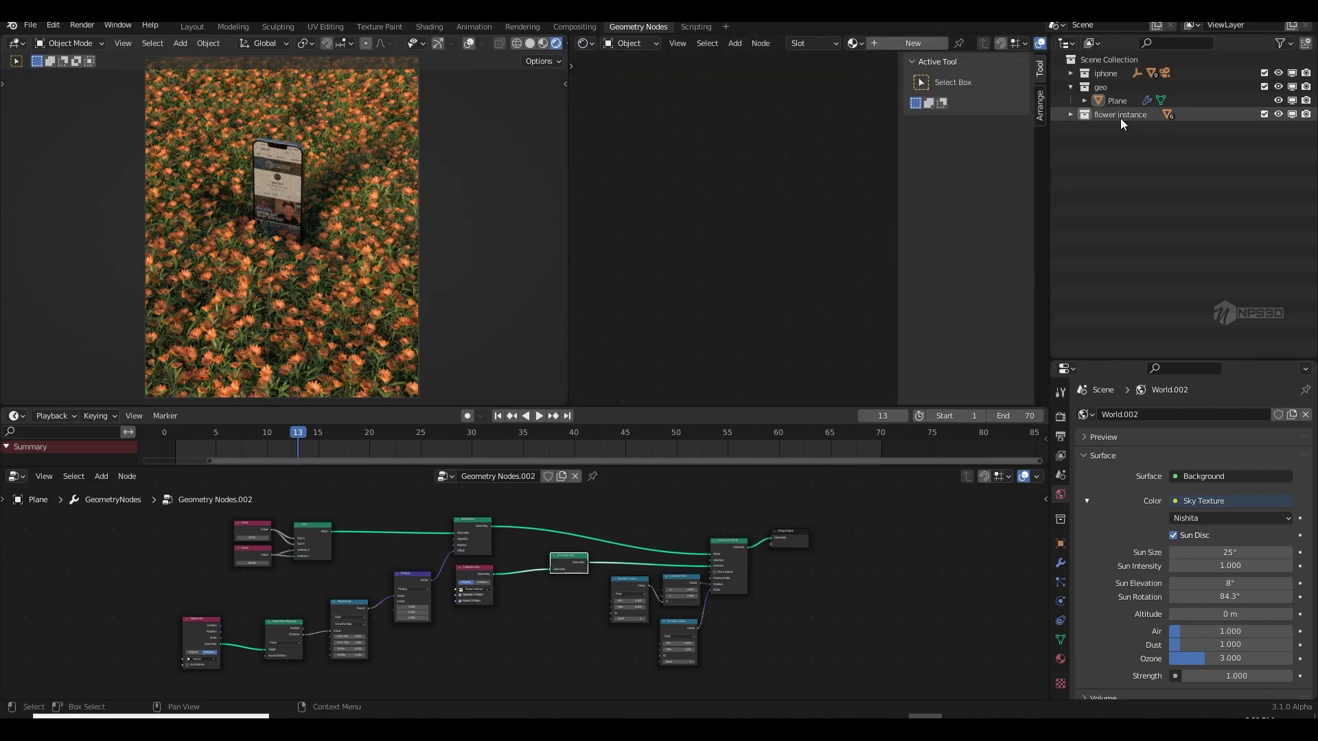
{"action": "left_click", "coordinate": [1070, 114]}
{"action": "left_click", "coordinate": [1152, 129]}
- Restore the 3D Viewport, select all six plants in the flower instance collection, and convert them to editable with botaniq
{"action": "left_click", "coordinate": [586, 44]}
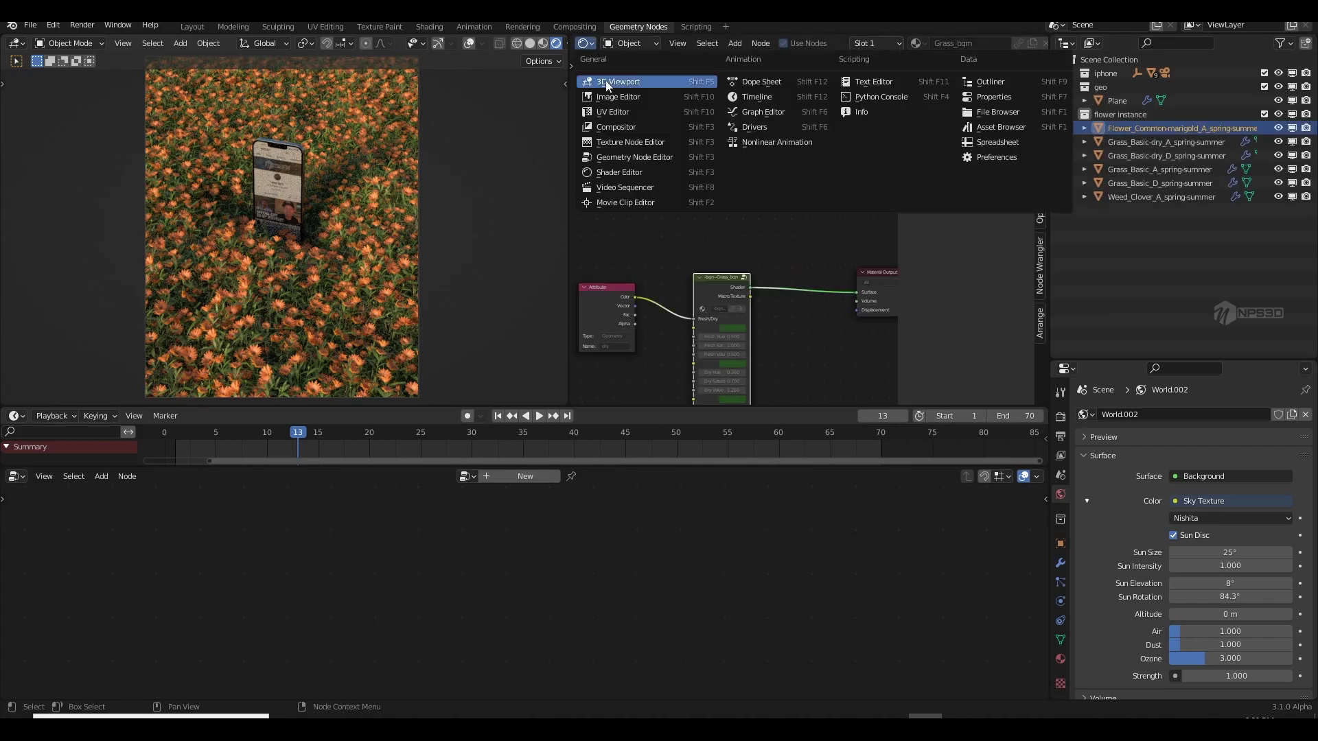
{"action": "left_click", "coordinate": [625, 81]}
{"action": "left_click_drag", "start_coordinate": [1133, 233], "coordinate": [1102, 130]}
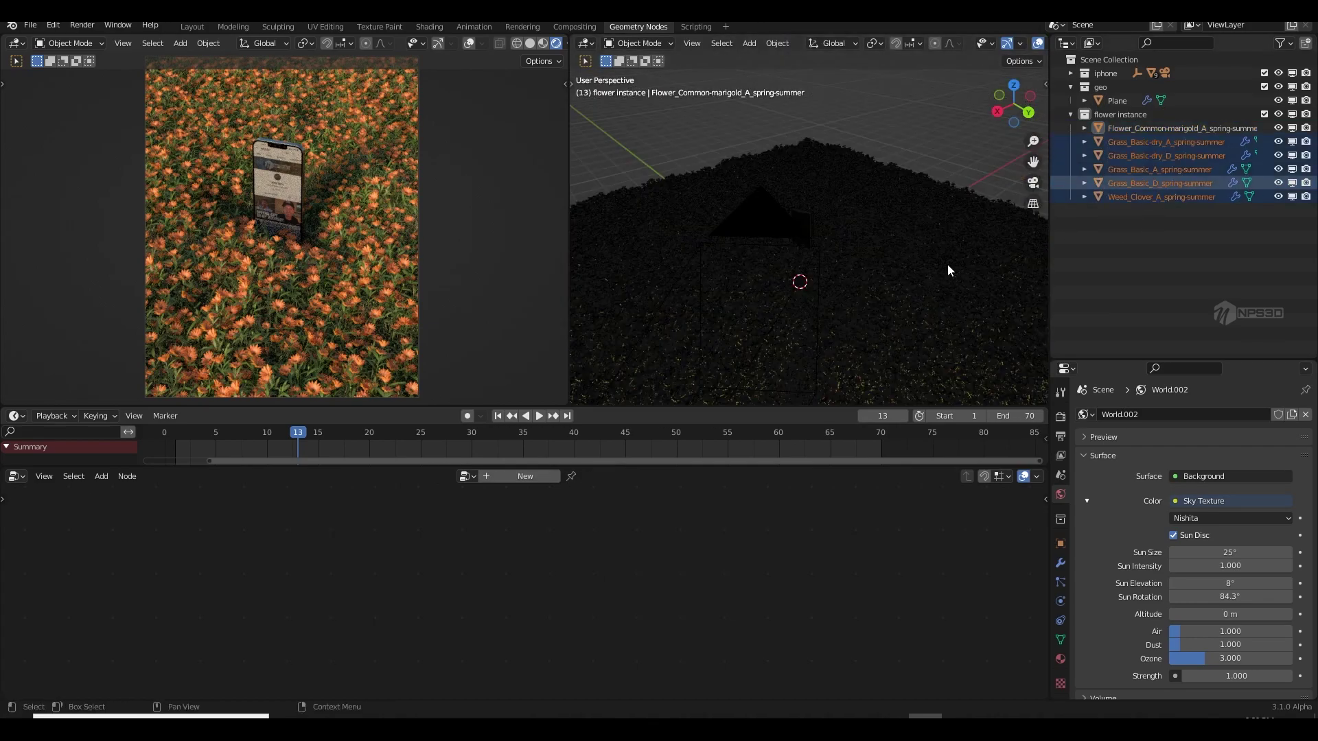
{"action": "scroll", "coordinate": [893, 288], "scroll_direction": "down", "scroll_amount": 8}
{"action": "key", "text": "n"}
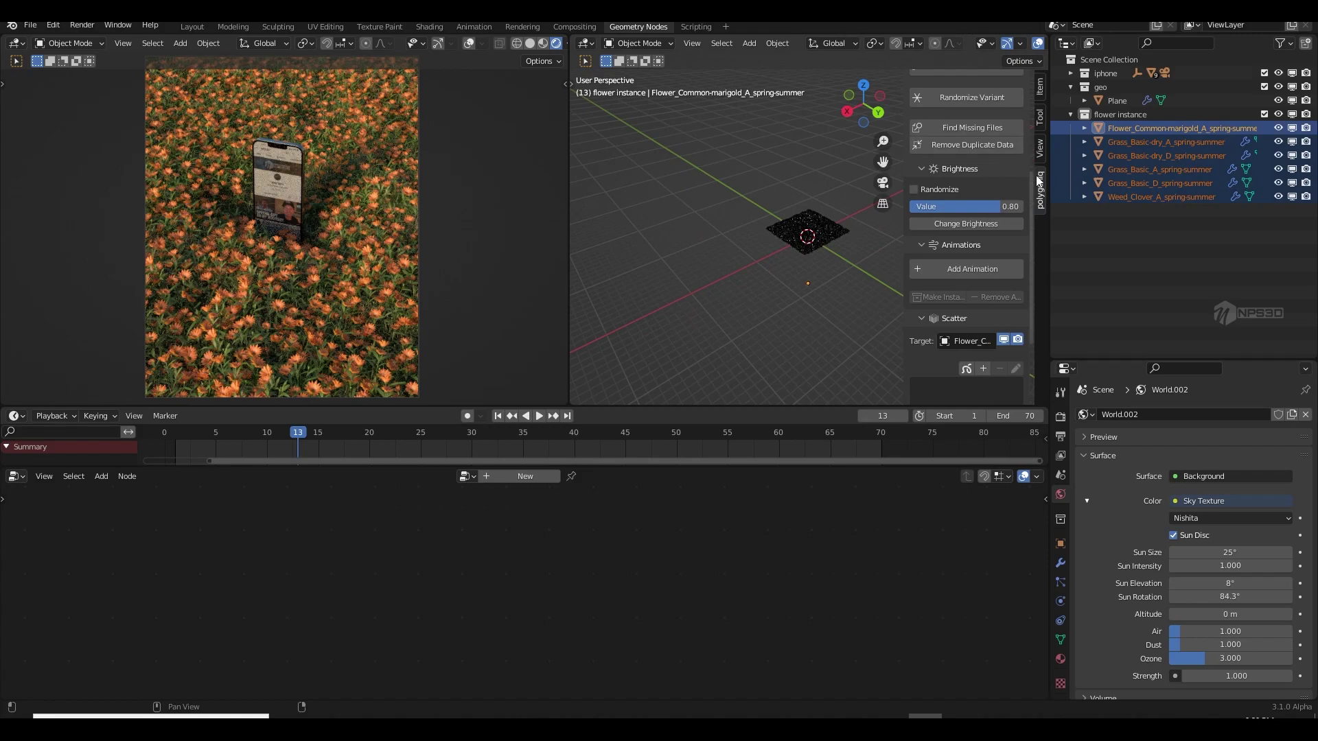
{"action": "scroll", "coordinate": [1039, 176], "scroll_direction": "up", "scroll_amount": 6}
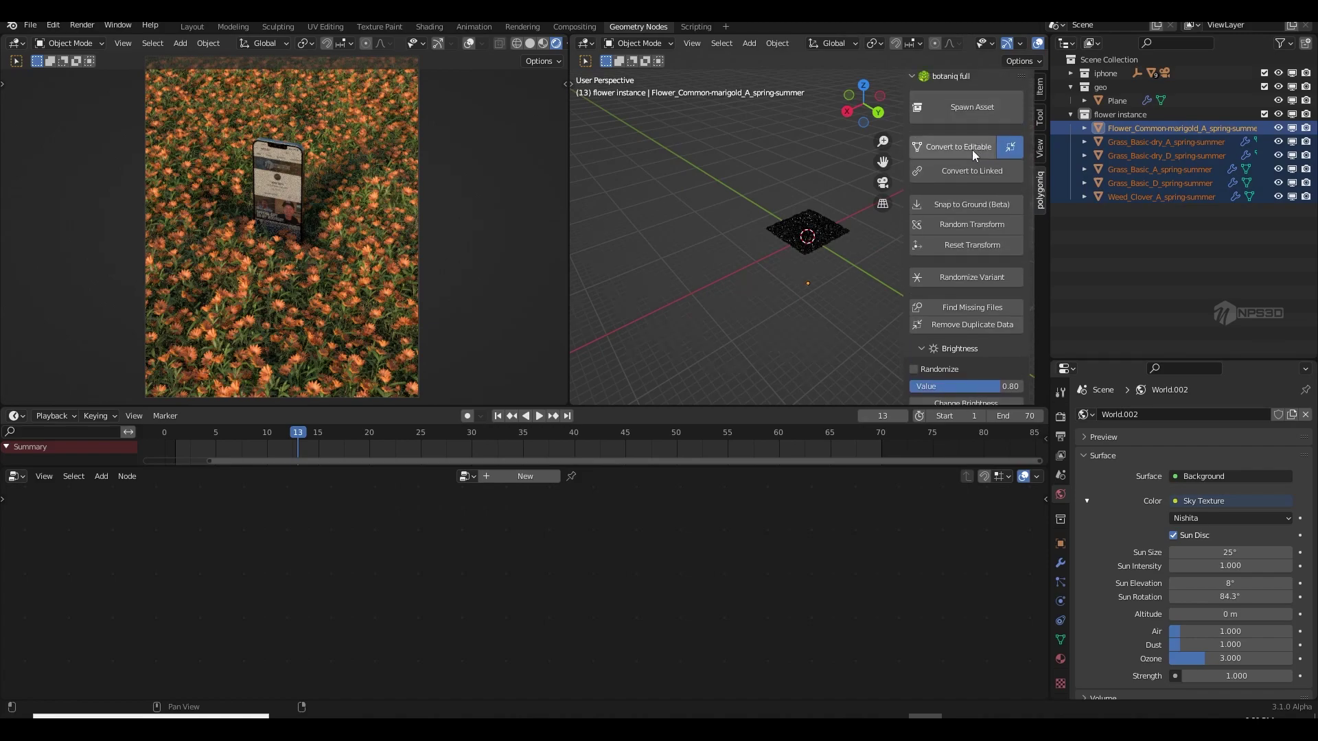
{"action": "left_click", "coordinate": [971, 146]}
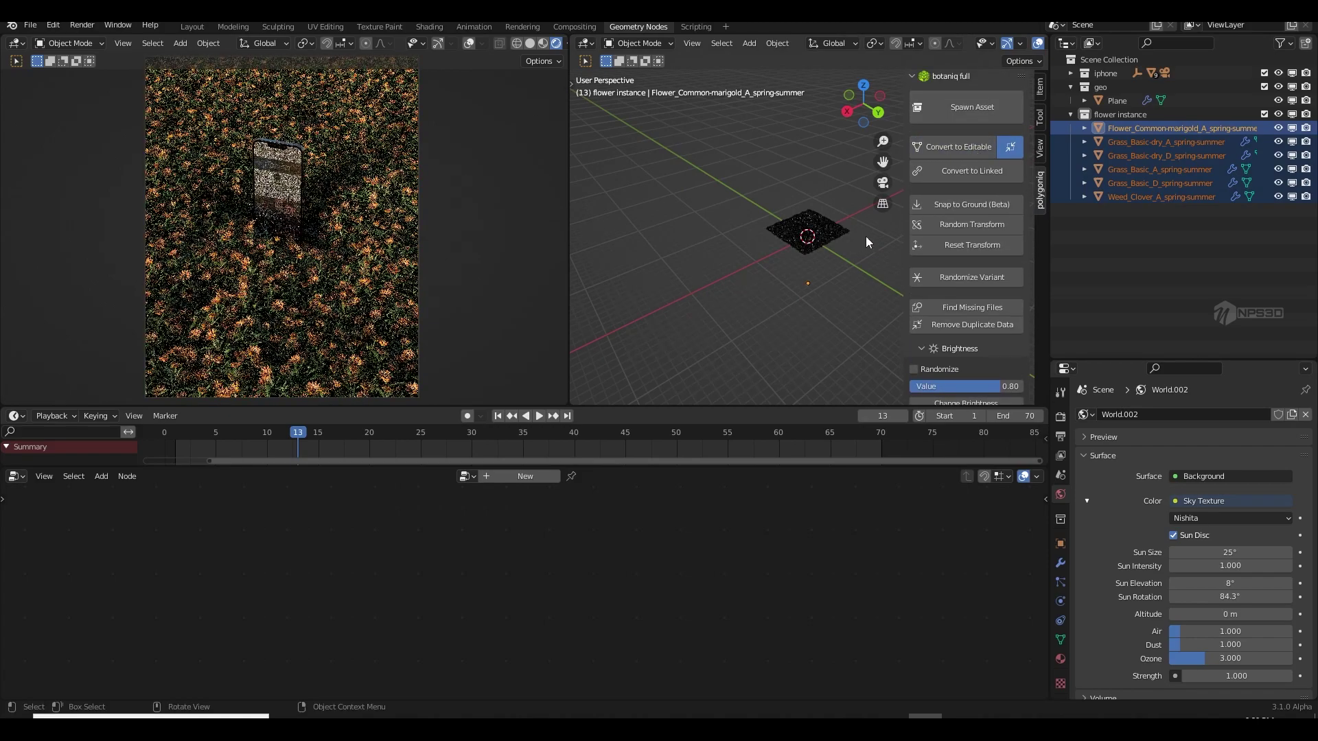
{"action": "left_click_drag", "start_coordinate": [718, 319], "coordinate": [717, 320]}
{"action": "scroll", "coordinate": [797, 302], "scroll_direction": "up", "scroll_amount": 8}
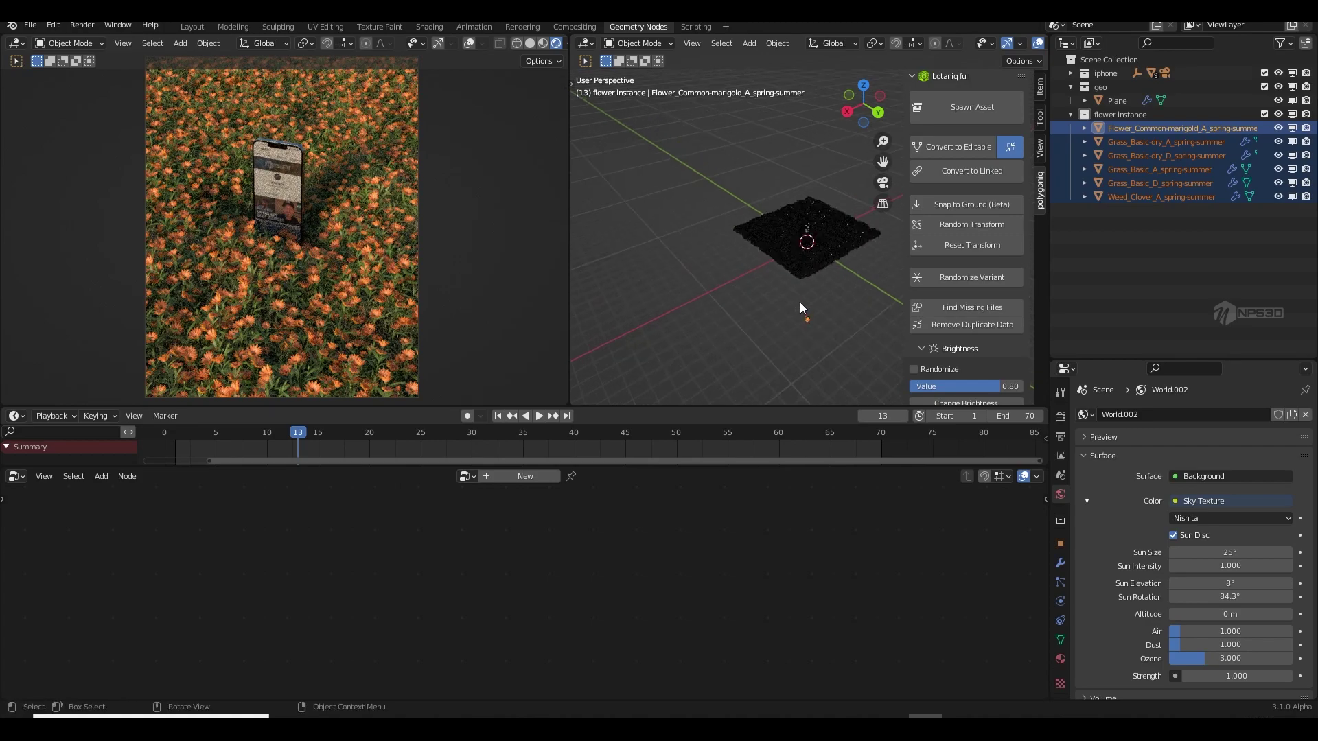
{"action": "key", "text": "n"}
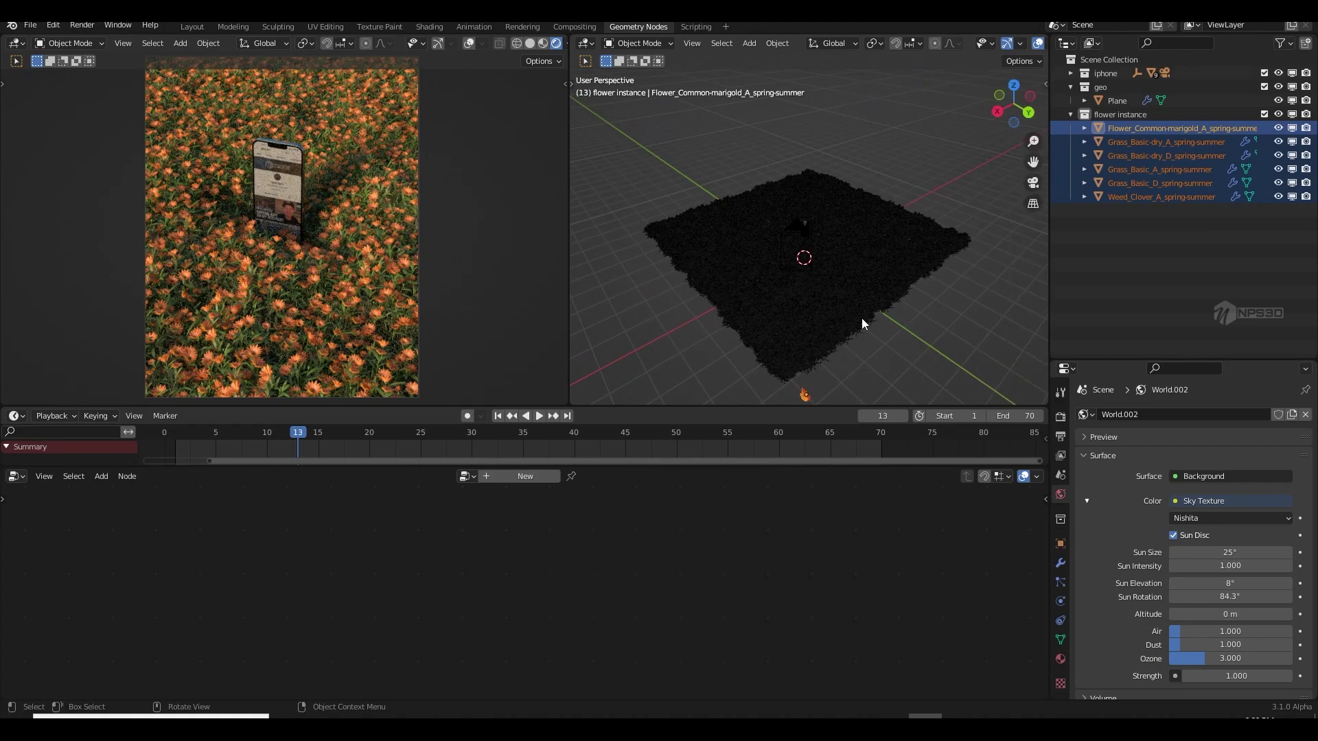
- Switch the viewport back to the Shader Editor and examine the marigold's grass_bqn node in the Grass_bqm material
{"action": "left_click", "coordinate": [587, 45]}
{"action": "left_click", "coordinate": [621, 171]}
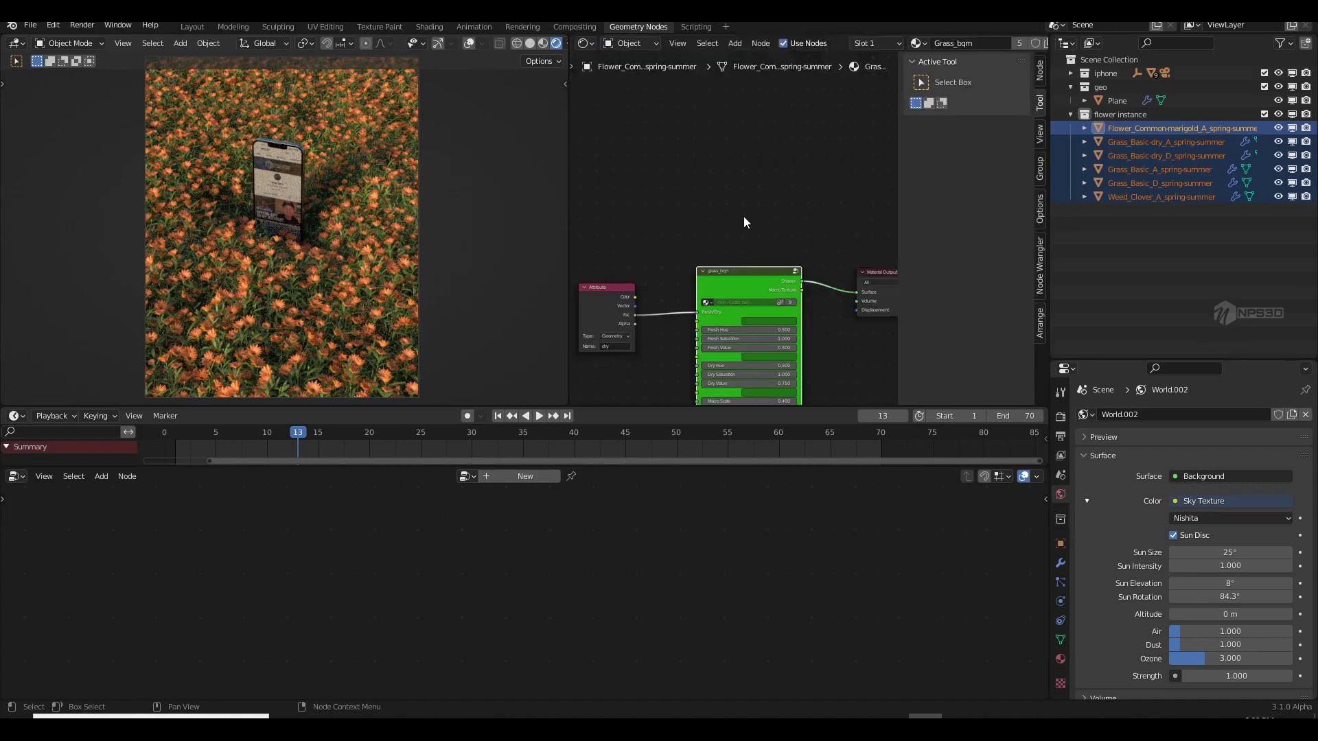
{"action": "middle_click_drag", "start_coordinate": [815, 291], "coordinate": [787, 250]}
{"action": "scroll", "coordinate": [784, 212], "scroll_direction": "up", "scroll_amount": 3}
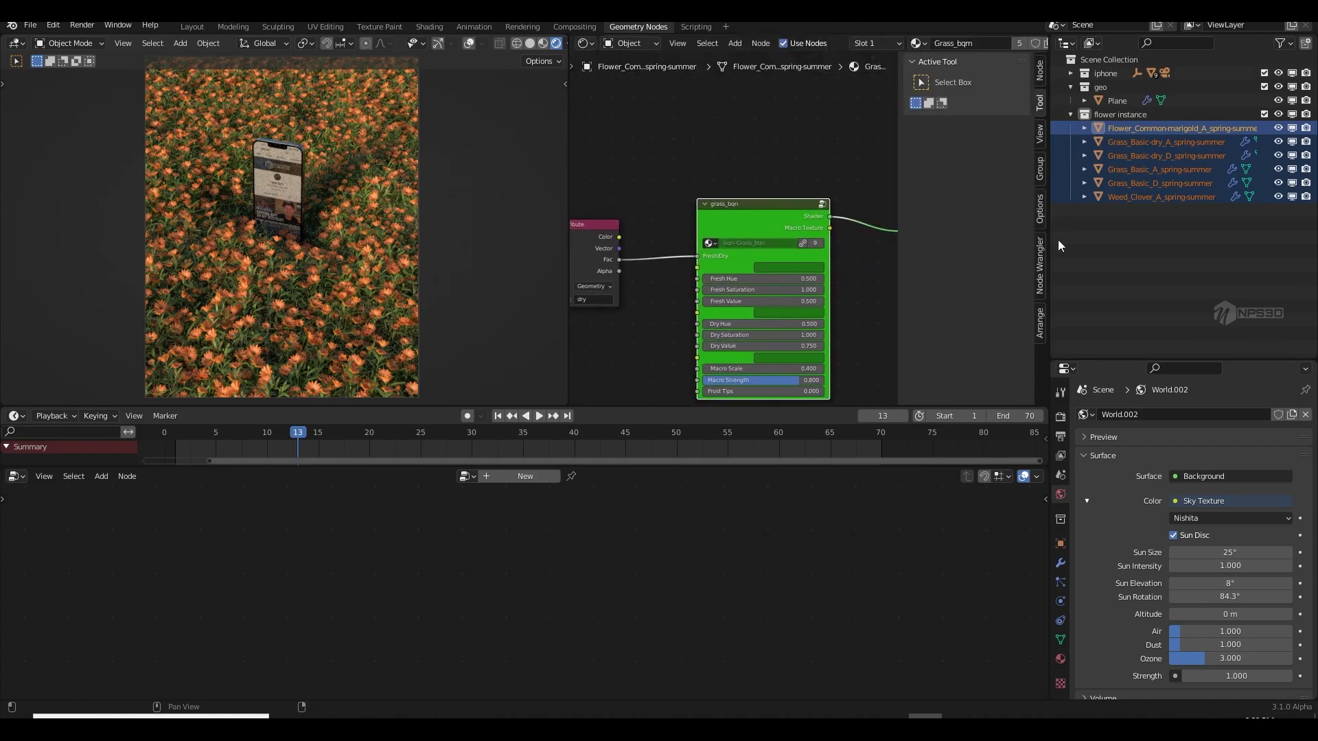
- Show the material properties, check the dry grass and clover materials, and select the marigold's Flowers_Orange_bqm material
{"action": "left_click", "coordinate": [1160, 156]}
{"action": "left_click", "coordinate": [1061, 658]}
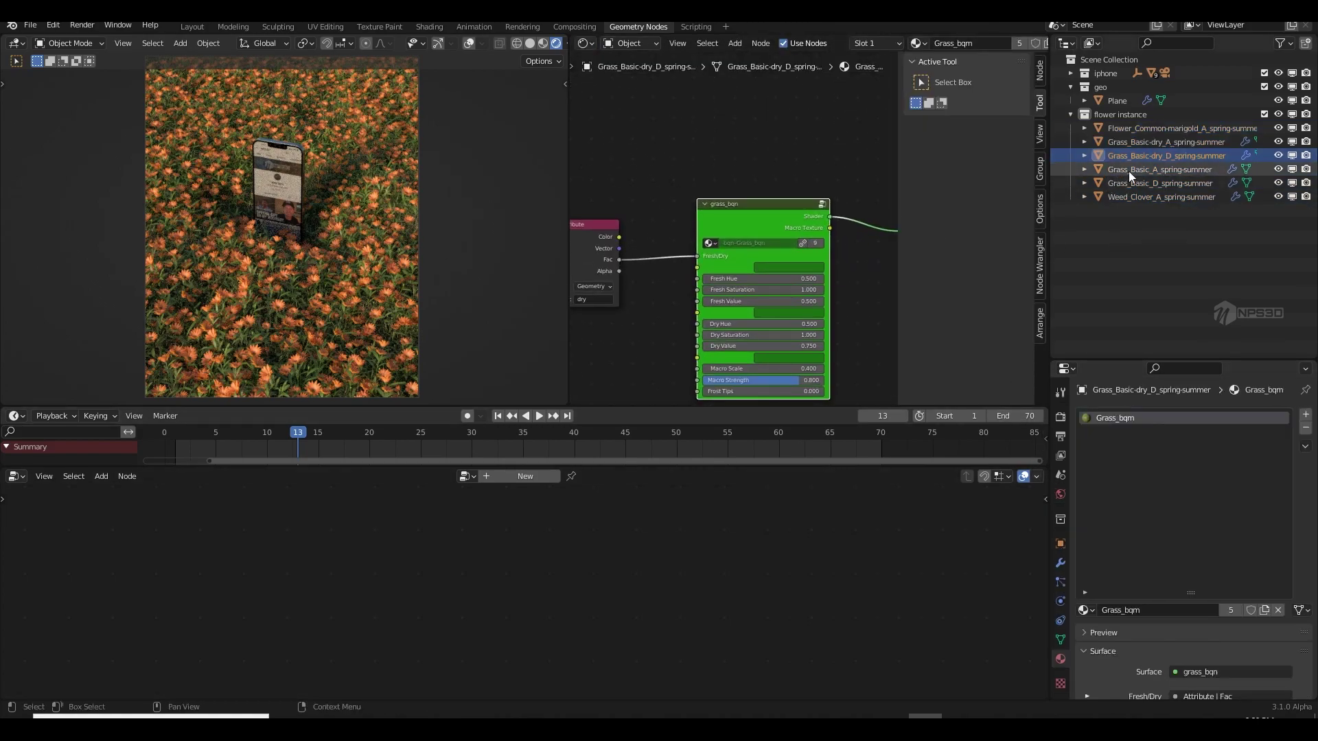
{"action": "left_click", "coordinate": [1134, 197]}
{"action": "left_click", "coordinate": [1118, 128]}
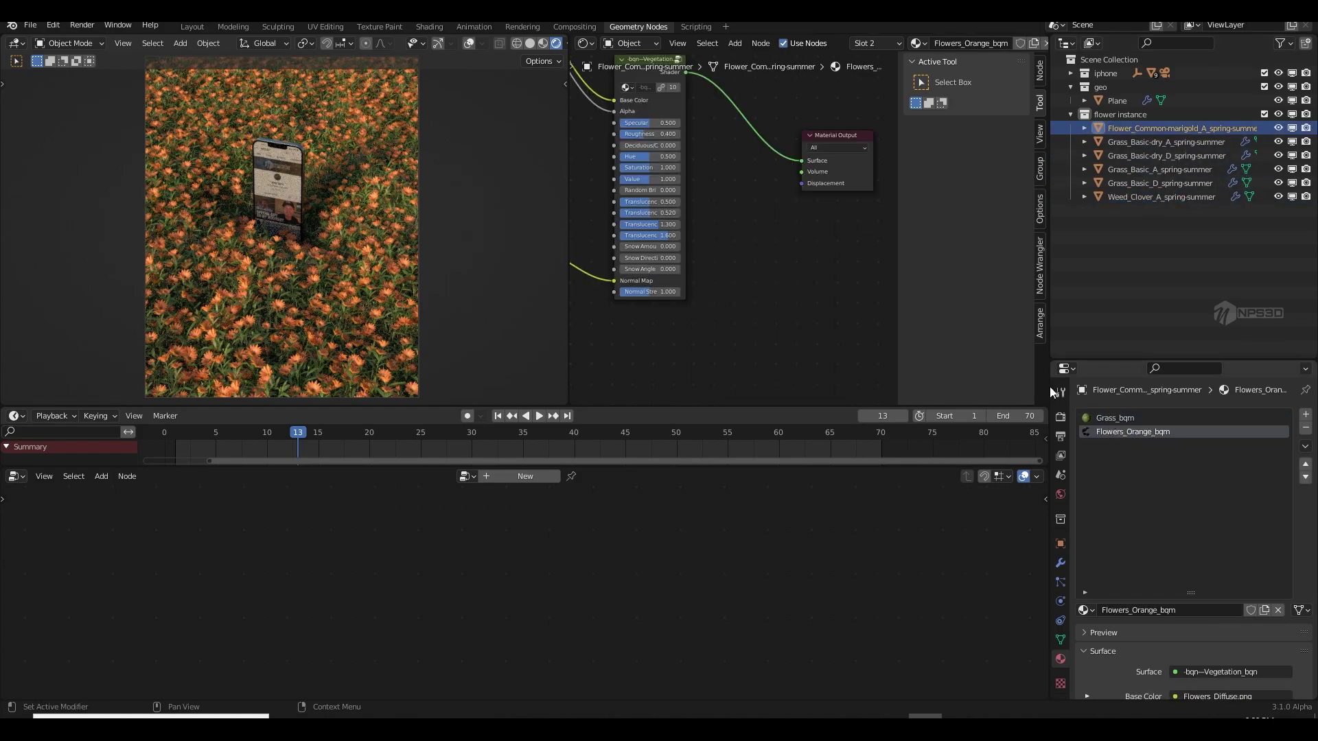
- Show the marigold's Flowers_Orange_bqm material, save the file, and move its Flowers_Diffuse.png texture node away from the vegetation shader
{"action": "left_click", "coordinate": [1133, 431]}
{"action": "scroll", "coordinate": [781, 286], "scroll_direction": "up", "scroll_amount": 1}
{"action": "left_click_drag", "start_coordinate": [804, 184], "coordinate": [845, 297]}
{"action": "key", "text": "ctrl+s"}
{"action": "middle_click_drag", "start_coordinate": [669, 193], "coordinate": [688, 224]}
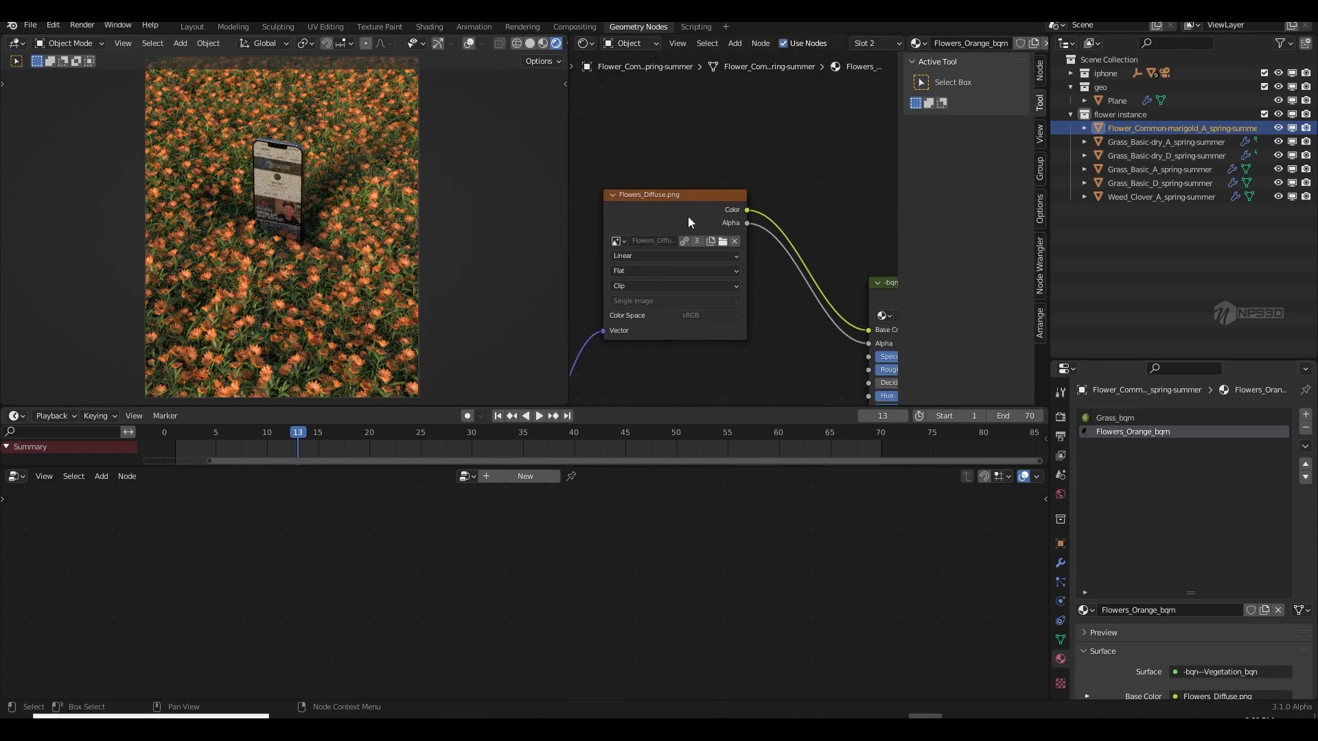
{"action": "left_click_drag", "start_coordinate": [688, 224], "coordinate": [647, 218]}
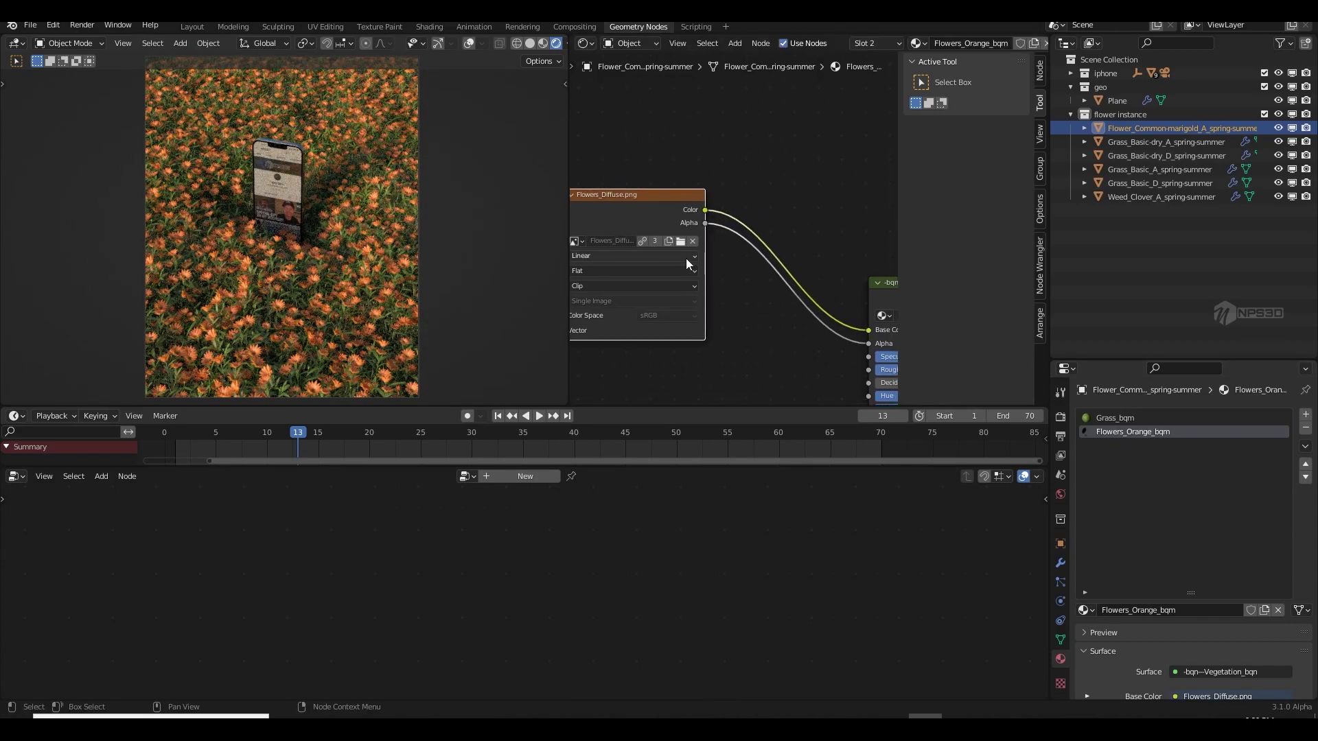
- Disconnect the Flowers_Diffuse.png colour from the vegetation shader's Base Color and tidy the surrounding nodes, keeping the alpha link
{"action": "left_click_drag", "start_coordinate": [869, 329], "coordinate": [818, 270]}
{"action": "scroll", "coordinate": [683, 251], "scroll_direction": "down", "scroll_amount": 7}
{"action": "middle_click_drag", "start_coordinate": [642, 317], "coordinate": [740, 247]}
{"action": "left_click_drag", "start_coordinate": [674, 300], "coordinate": [616, 276]}
{"action": "left_click_drag", "start_coordinate": [752, 148], "coordinate": [729, 209]}
{"action": "left_click_drag", "start_coordinate": [782, 296], "coordinate": [733, 305]}
{"action": "left_click_drag", "start_coordinate": [724, 221], "coordinate": [732, 235]}
{"action": "scroll", "coordinate": [699, 280], "scroll_direction": "up", "scroll_amount": 3}
{"action": "middle_click_drag", "start_coordinate": [733, 185], "coordinate": [720, 245]}
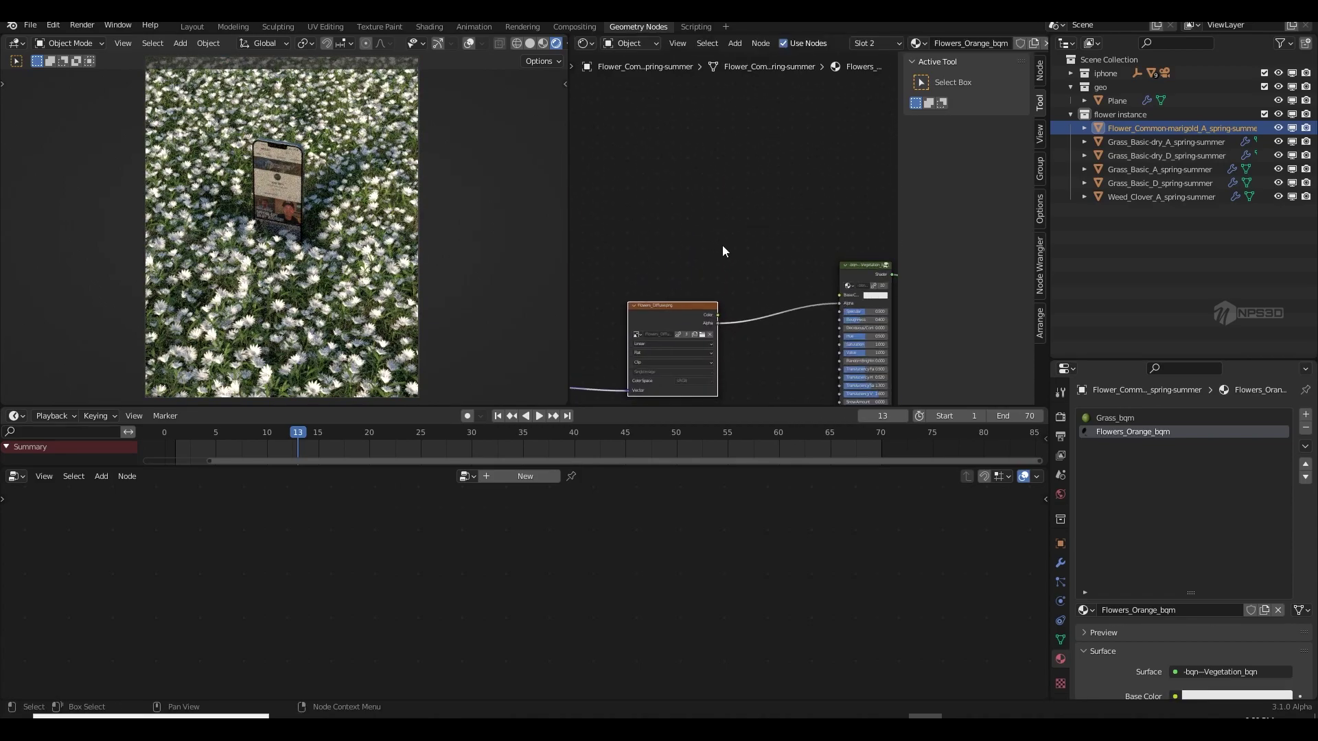
- Add a Geometry input node above the Flowers_Diffuse.png texture in the Flowers_Orange_bqm material
{"action": "key", "text": "shift+a"}
{"action": "left_click", "coordinate": [657, 190]}
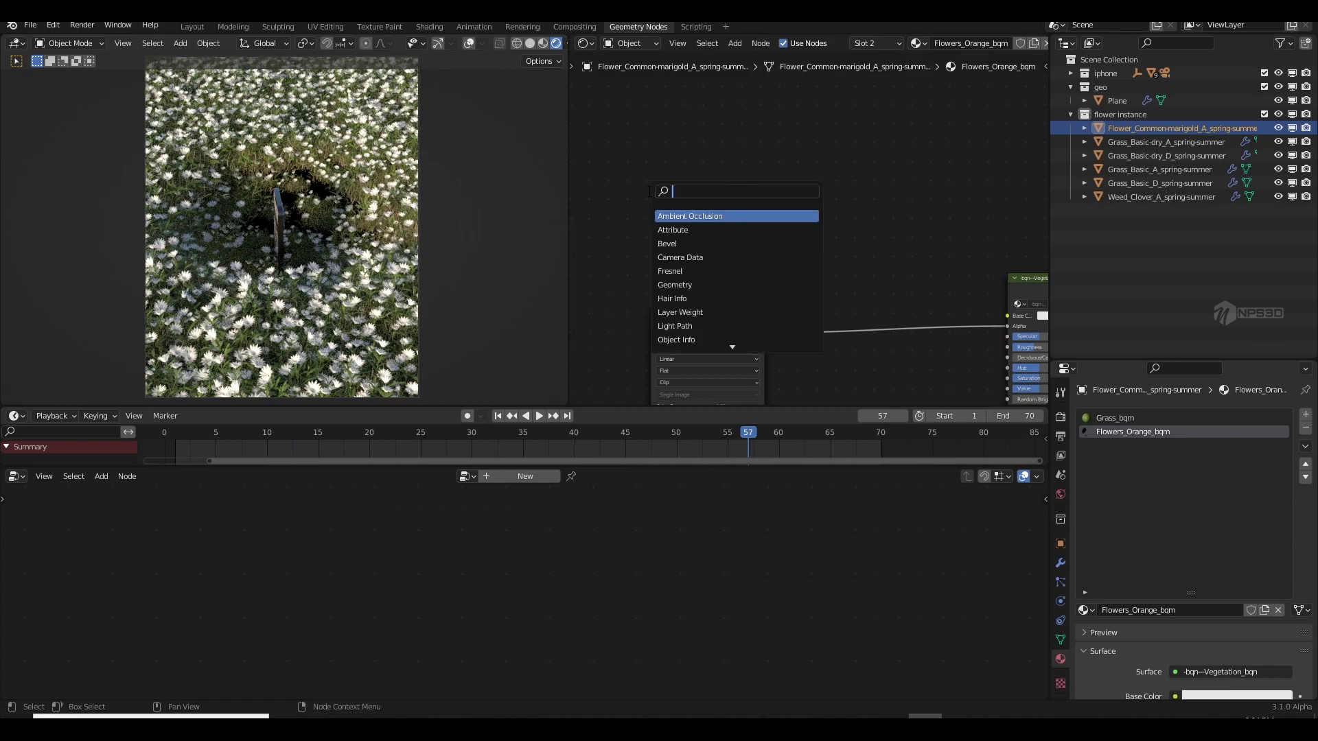
{"action": "type", "text": "geo"}
{"action": "left_click", "coordinate": [703, 214]}
{"action": "left_click", "coordinate": [665, 182]}
- Add a Separate XYZ node beside the Geometry node and feed it the Position output
{"action": "middle_click_drag", "start_coordinate": [726, 201], "coordinate": [737, 254]}
{"action": "key", "text": "shift+a"}
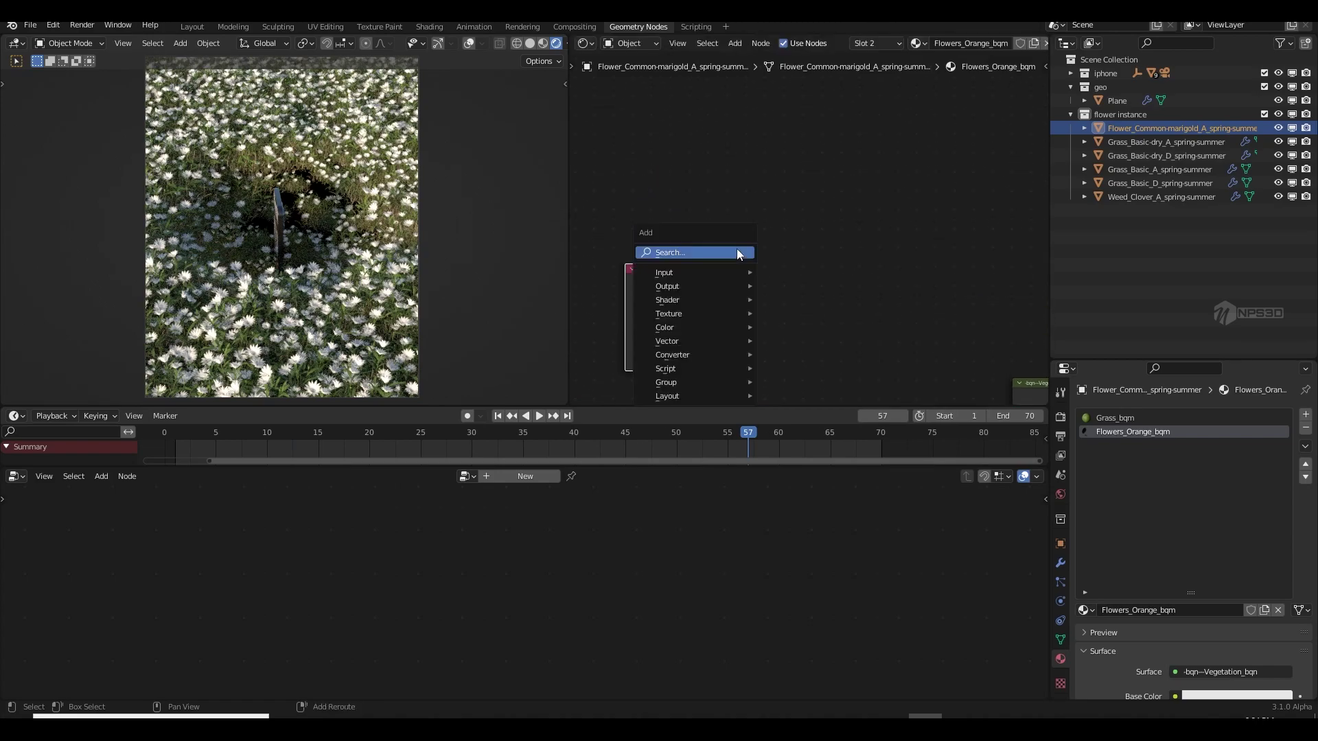
{"action": "left_click", "coordinate": [745, 254]}
{"action": "type", "text": "s"}
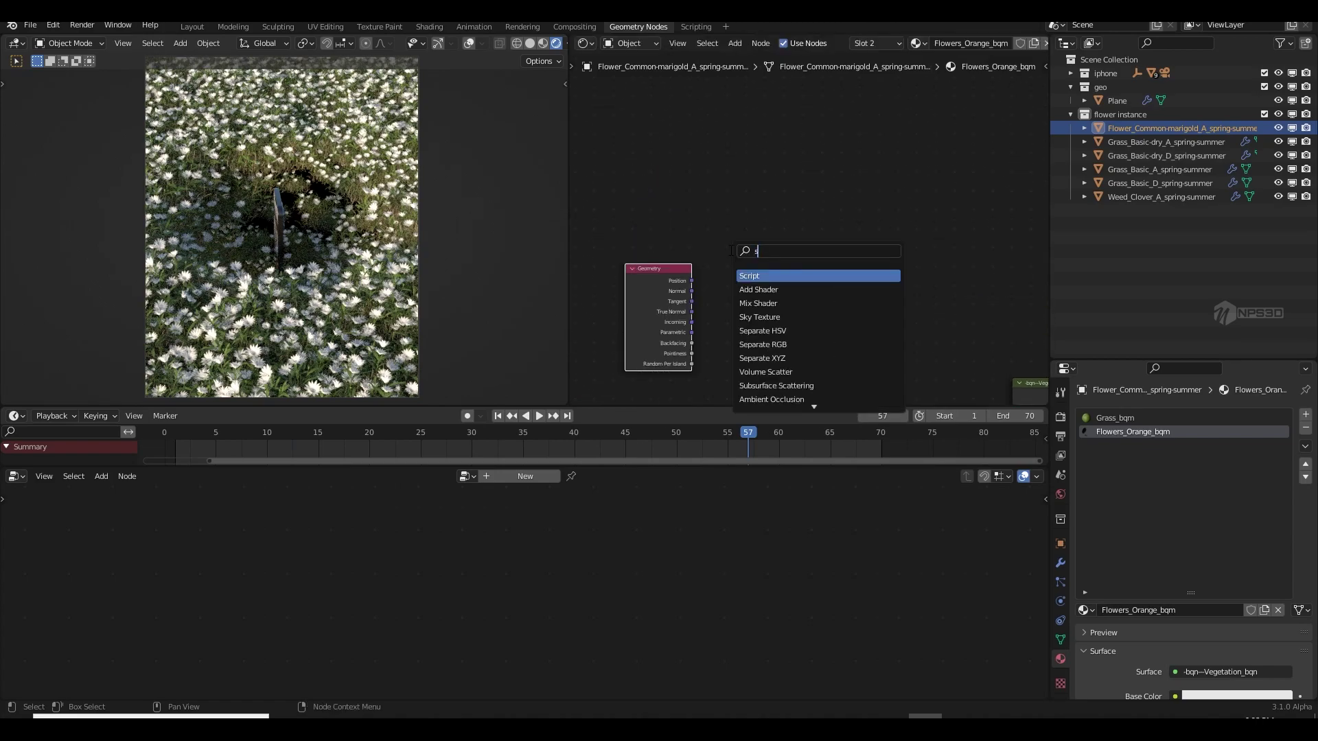
{"action": "type", "text": "ep"}
{"action": "left_click", "coordinate": [751, 303]}
{"action": "left_click", "coordinate": [754, 291]}
{"action": "middle_click_drag", "start_coordinate": [700, 290], "coordinate": [686, 283]}
{"action": "left_click_drag", "start_coordinate": [677, 274], "coordinate": [728, 295]}
- Add a Map Range node and connect the Z output of Separate XYZ to its Value
{"action": "middle_click_drag", "start_coordinate": [814, 315], "coordinate": [749, 311]}
{"action": "left_click", "coordinate": [772, 241]}
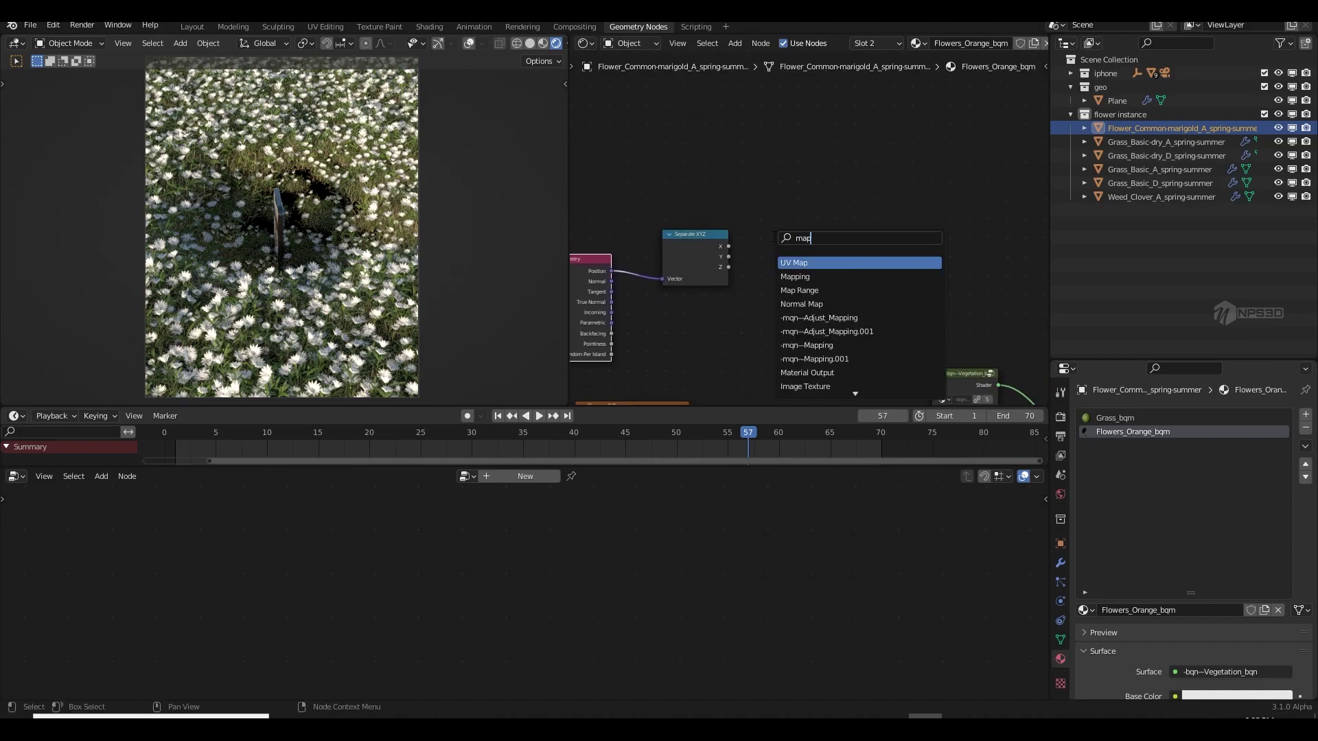
{"action": "left_click", "coordinate": [799, 290]}
{"action": "left_click", "coordinate": [800, 288]}
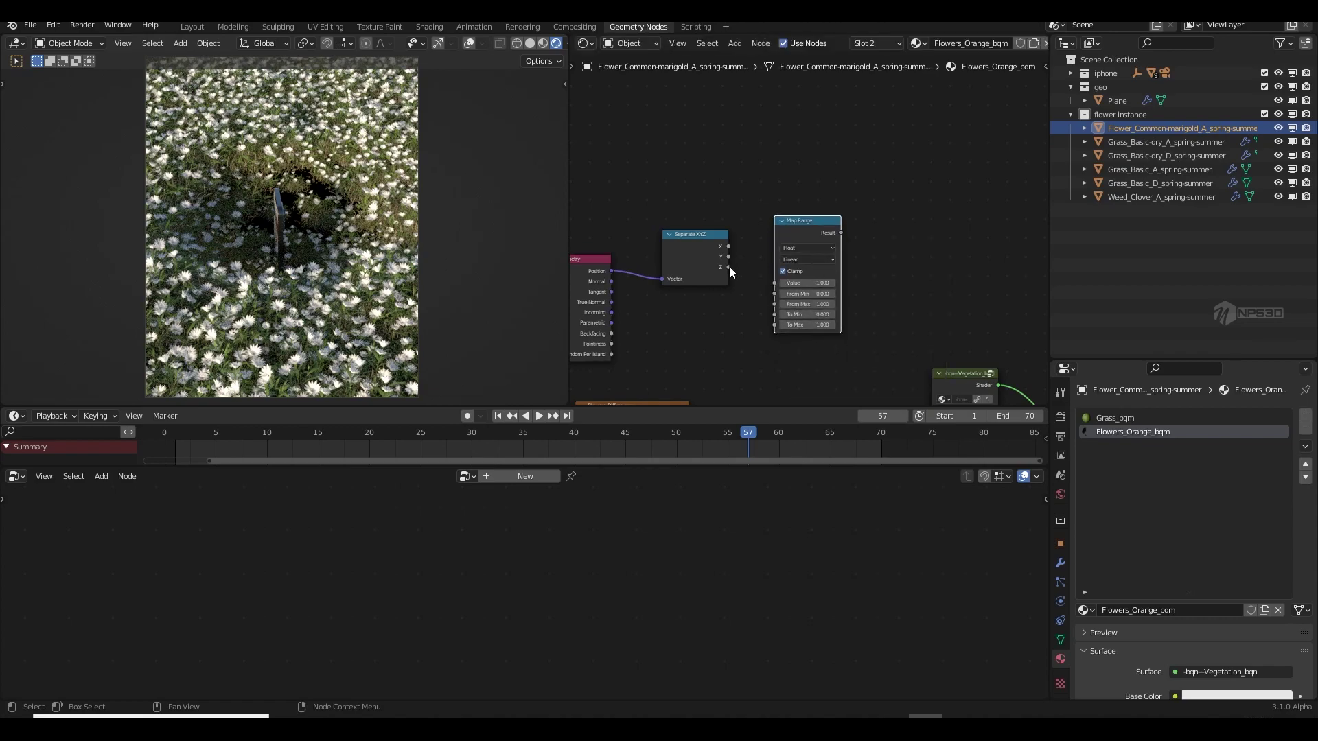
{"action": "left_click_drag", "start_coordinate": [769, 283], "coordinate": [770, 283]}
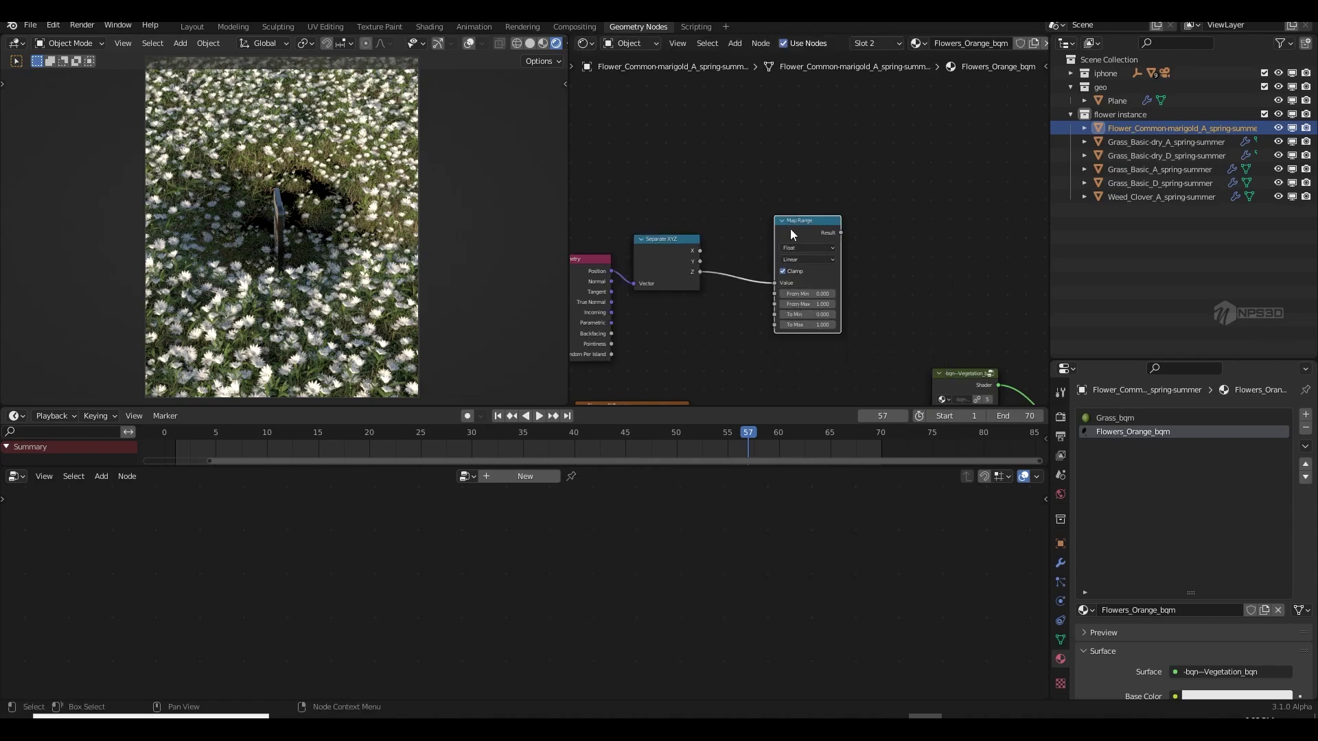
- Connect the Map Range result to the vegetation shader's Base Color
{"action": "key", "text": "shift+a"}
{"action": "left_click", "coordinate": [834, 244]}
{"action": "key", "text": "Escape"}
{"action": "middle_click_drag", "start_coordinate": [789, 238], "coordinate": [768, 183]}
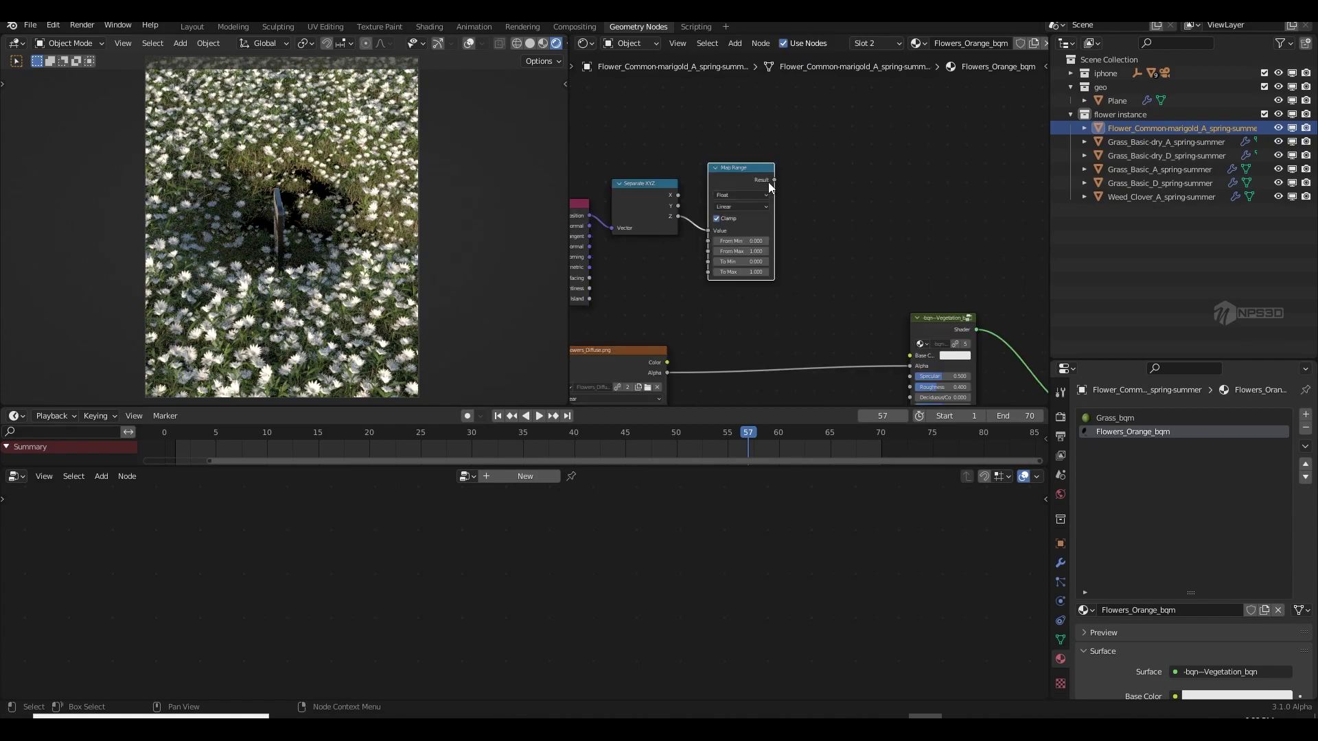
{"action": "left_click_drag", "start_coordinate": [908, 354], "coordinate": [911, 357]}
- Insert a ColorRamp node on the link between Map Range and the shader's Base Color
{"action": "key", "text": "shift+a"}
{"action": "left_click", "coordinate": [871, 233]}
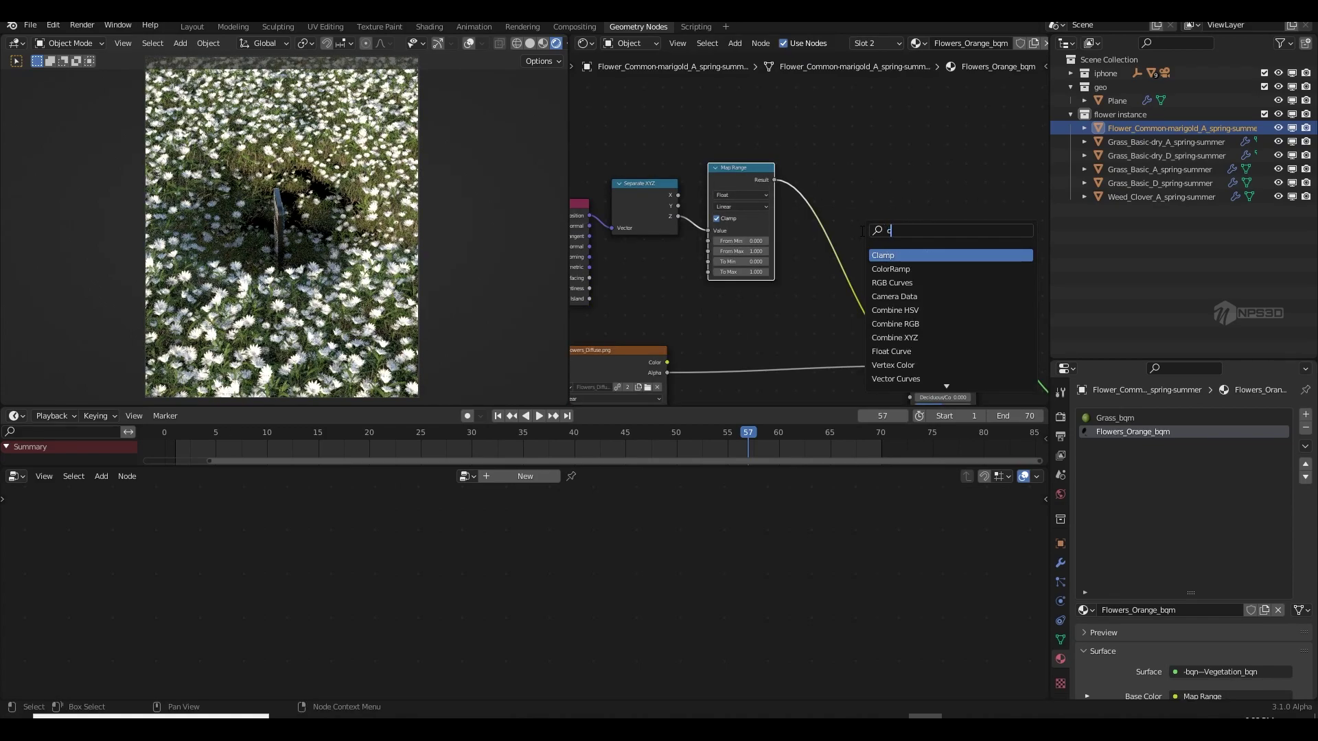
{"action": "key", "text": "Return"}
{"action": "left_click", "coordinate": [881, 245]}
{"action": "middle_click_drag", "start_coordinate": [864, 258], "coordinate": [822, 247]}
{"action": "scroll", "coordinate": [822, 247], "scroll_direction": "up", "scroll_amount": 2}
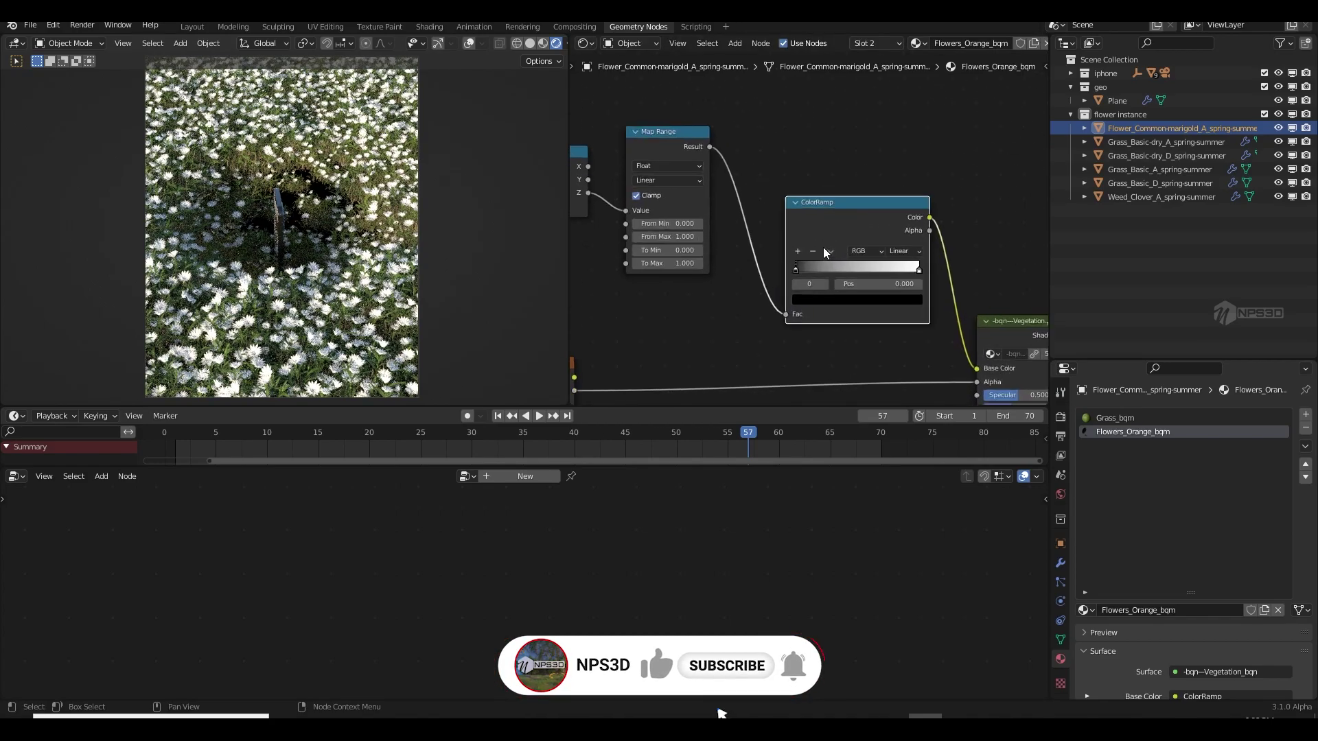
- Color the ColorRamp's first stop red and move the playhead to frame 51
{"action": "left_click", "coordinate": [918, 270]}
{"action": "left_click", "coordinate": [878, 301]}
{"action": "left_click_drag", "start_coordinate": [747, 433], "coordinate": [687, 435]}
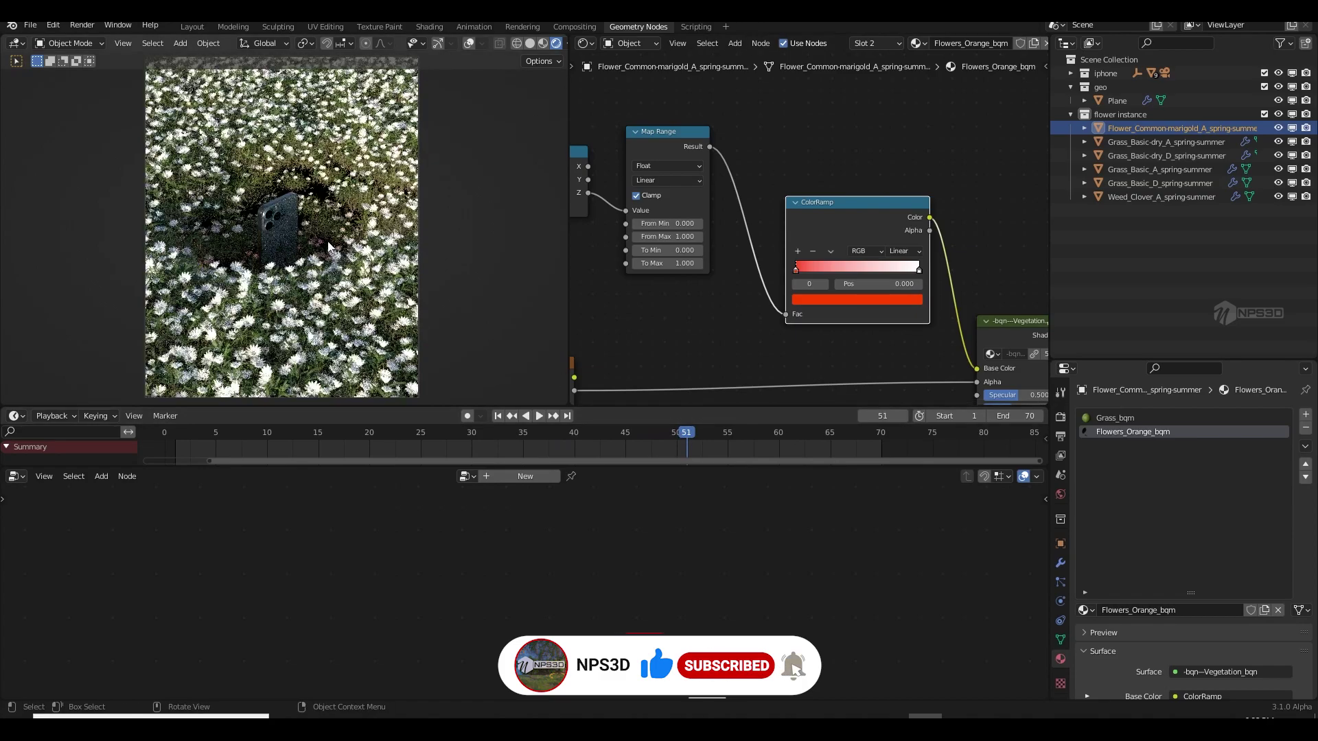
- Set Map Range's From Min to 0.020 and To Min to -3.440, and move the ramp's white stop to position 0.168
{"action": "scroll", "coordinate": [597, 302], "scroll_direction": "up", "scroll_amount": 3}
{"action": "middle_click_drag", "start_coordinate": [603, 288], "coordinate": [705, 383]}
{"action": "mouse_move", "coordinate": [817, 338]}
{"action": "left_mouse_down"}
{"action": "mouse_move", "coordinate": [844, 337]}
{"action": "mouse_move", "coordinate": [789, 338]}
{"action": "mouse_move", "coordinate": [824, 338]}
{"action": "left_mouse_up"}
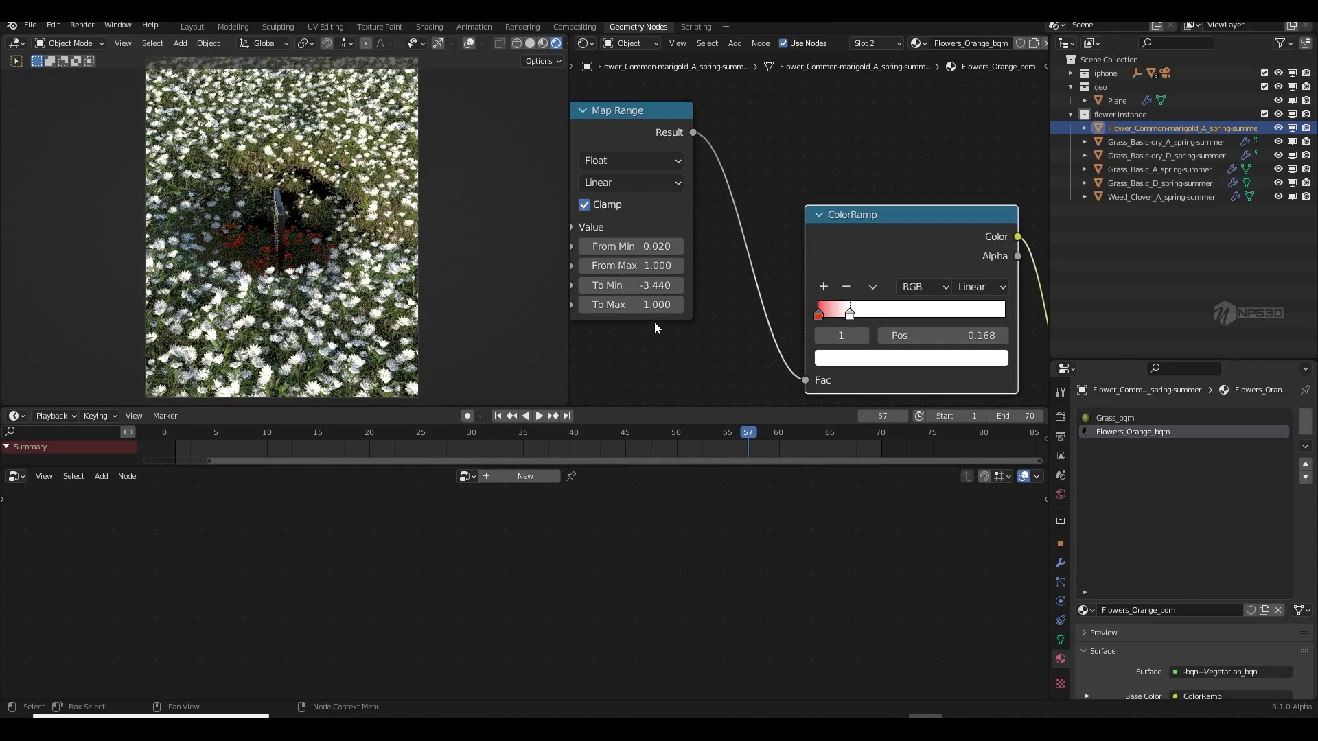
- Set Map Range's To Min to -1, and lower it further to about -5.3
{"action": "left_click", "coordinate": [645, 289]}
{"action": "type", "text": "-"}
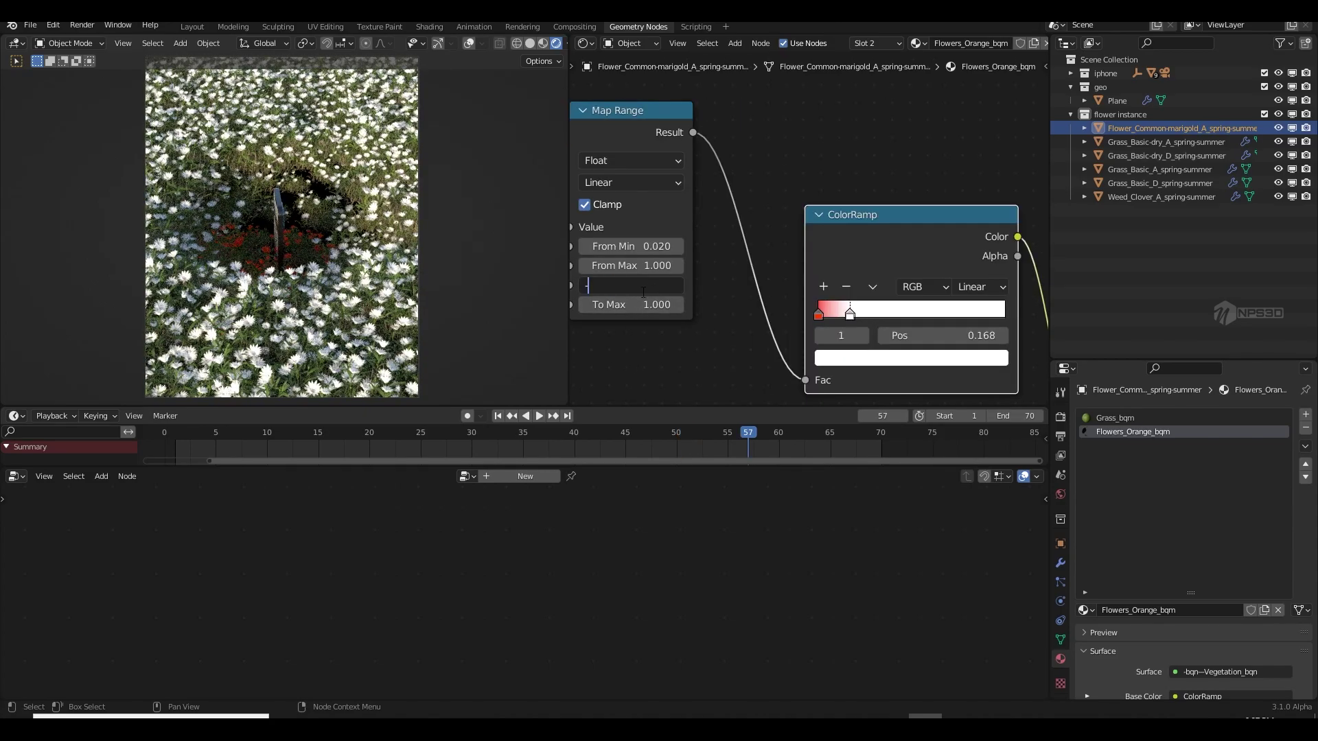
{"action": "type", "text": "1"}
{"action": "key", "text": "Return"}
{"action": "left_click_drag", "start_coordinate": [646, 286], "coordinate": [587, 287]}
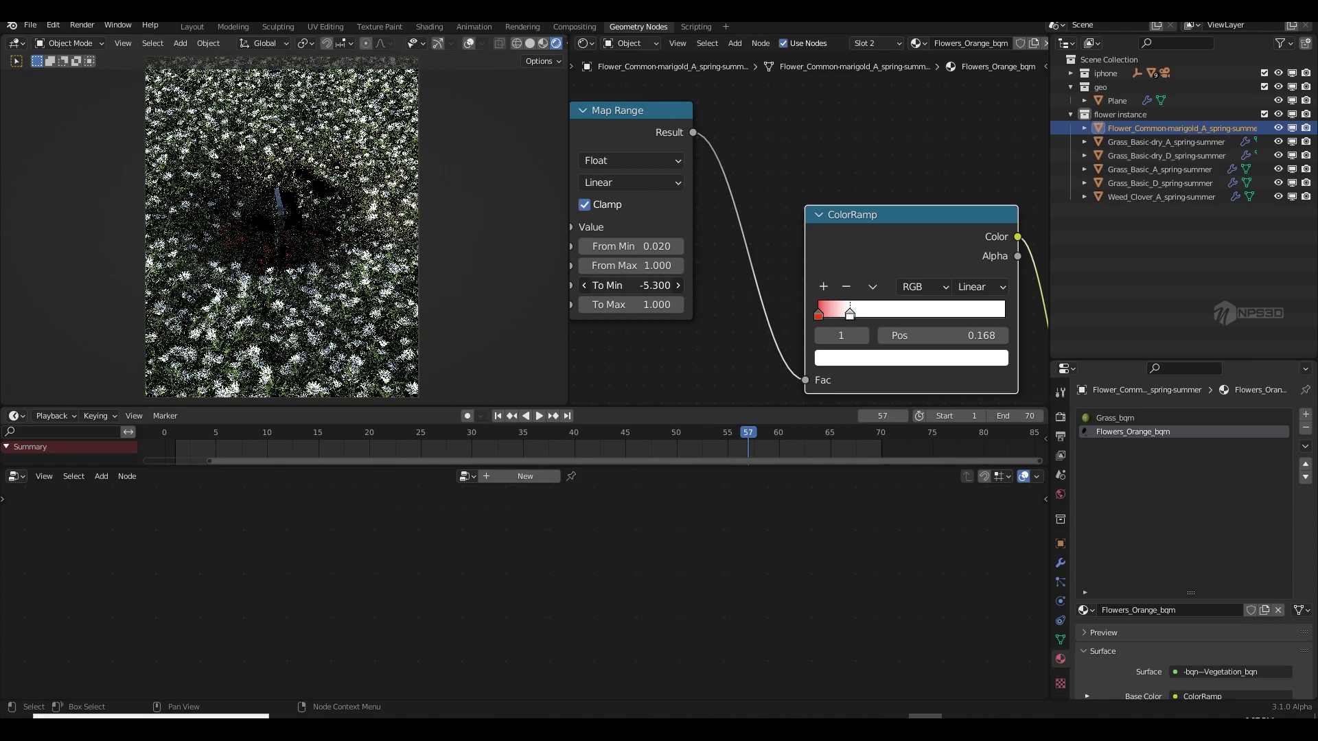
- Move the ColorRamp's white stop farther from the red stop and adjust Map Range's To Max while scrubbing the timeline
{"action": "left_click_drag", "start_coordinate": [688, 433], "coordinate": [738, 434]}
{"action": "left_click_drag", "start_coordinate": [852, 316], "coordinate": [962, 317]}
{"action": "left_click_drag", "start_coordinate": [652, 304], "coordinate": [670, 266]}
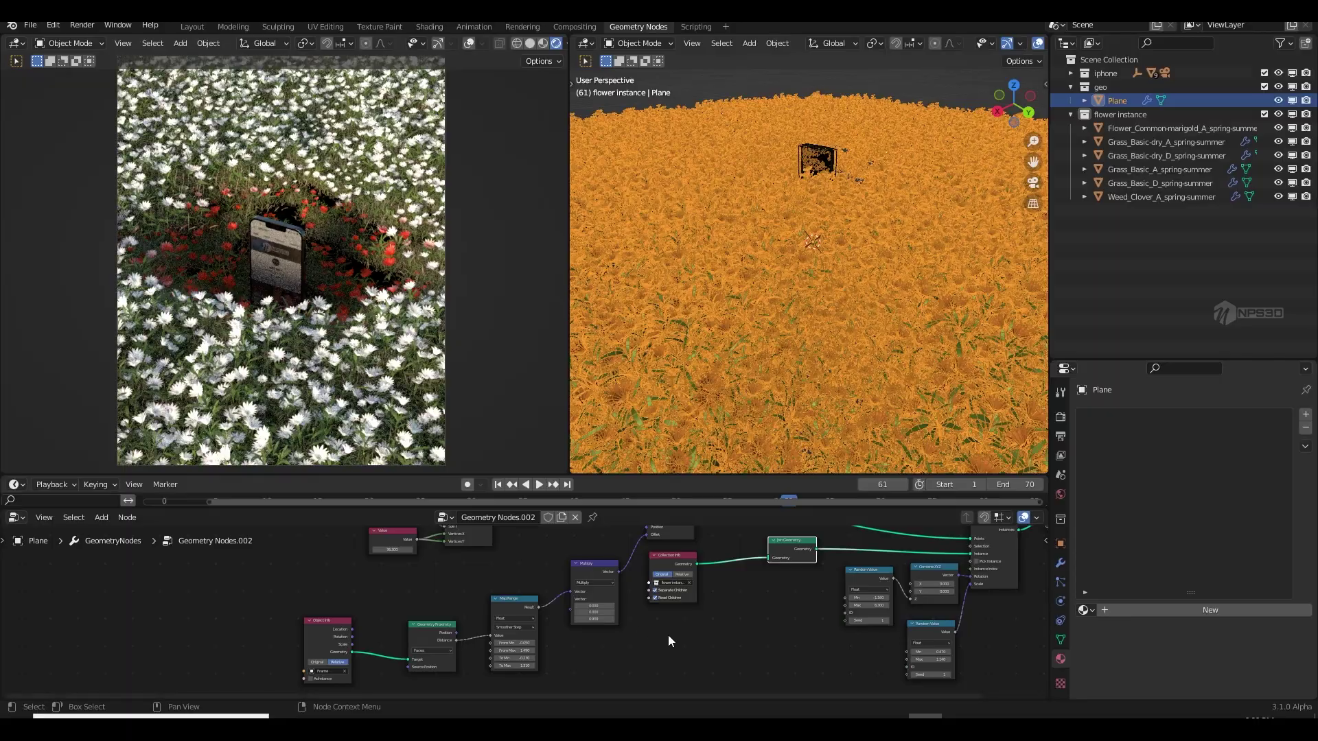
- Set the Random Value node driving the instance scale on the plane to a minimum of 0.800 and maximum of 1.330
{"action": "scroll", "coordinate": [669, 636], "scroll_direction": "up", "scroll_amount": 4}
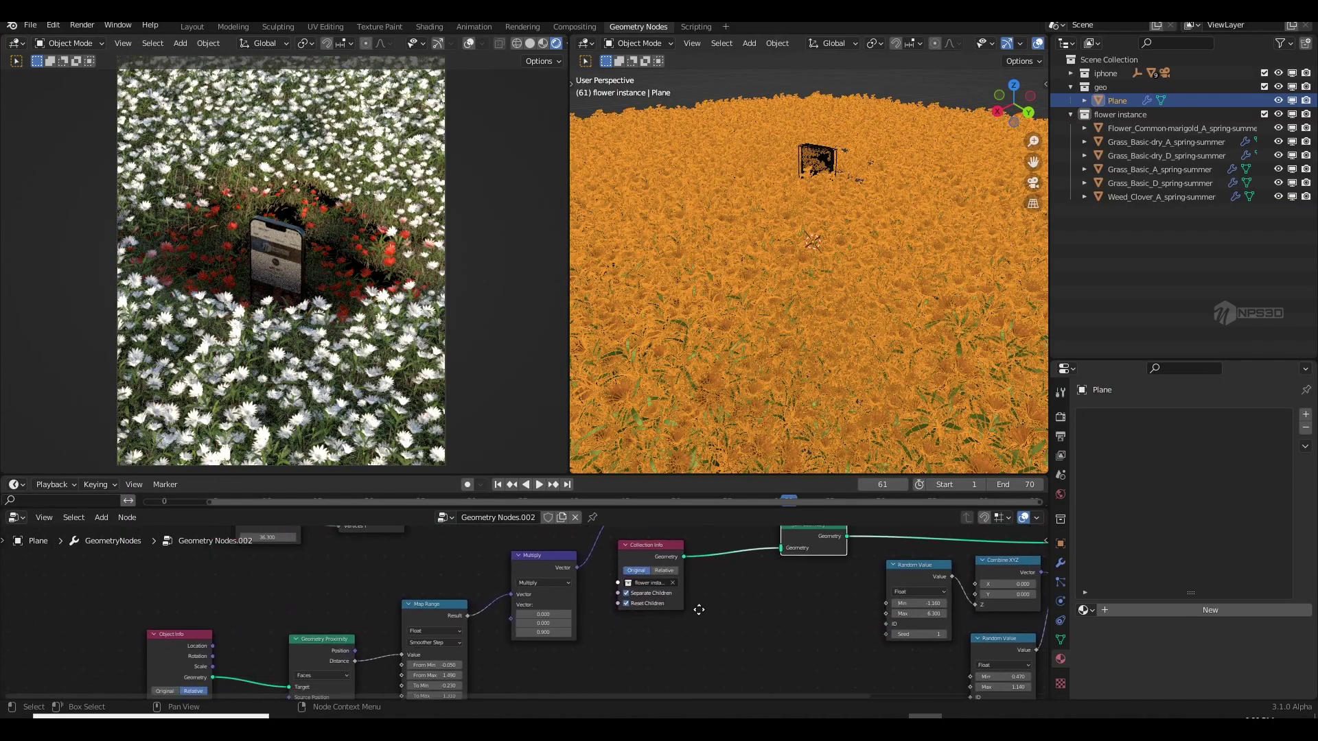
{"action": "middle_click_drag", "start_coordinate": [600, 602], "coordinate": [469, 561]}
{"action": "scroll", "coordinate": [646, 598], "scroll_direction": "up", "scroll_amount": 3}
{"action": "middle_click_drag", "start_coordinate": [656, 599], "coordinate": [558, 595]}
{"action": "left_click_drag", "start_coordinate": [759, 613], "coordinate": [773, 613], "text": "shift"}
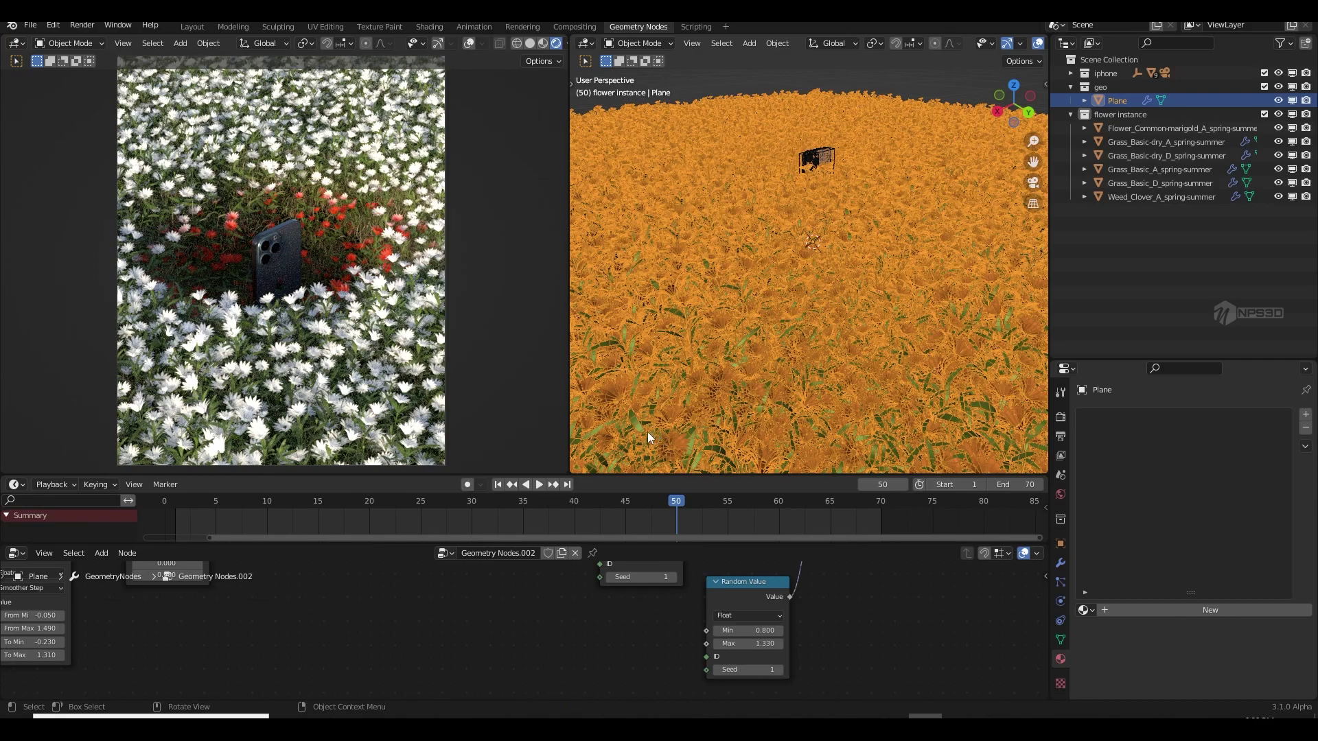
- Move the playhead to frame 59 and lower the instance scale's Random Value minimum to 0.510
{"action": "scroll", "coordinate": [497, 593], "scroll_direction": "down", "scroll_amount": 5}
{"action": "middle_click_drag", "start_coordinate": [513, 577], "coordinate": [512, 667]}
{"action": "middle_click_drag", "start_coordinate": [442, 645], "coordinate": [538, 612]}
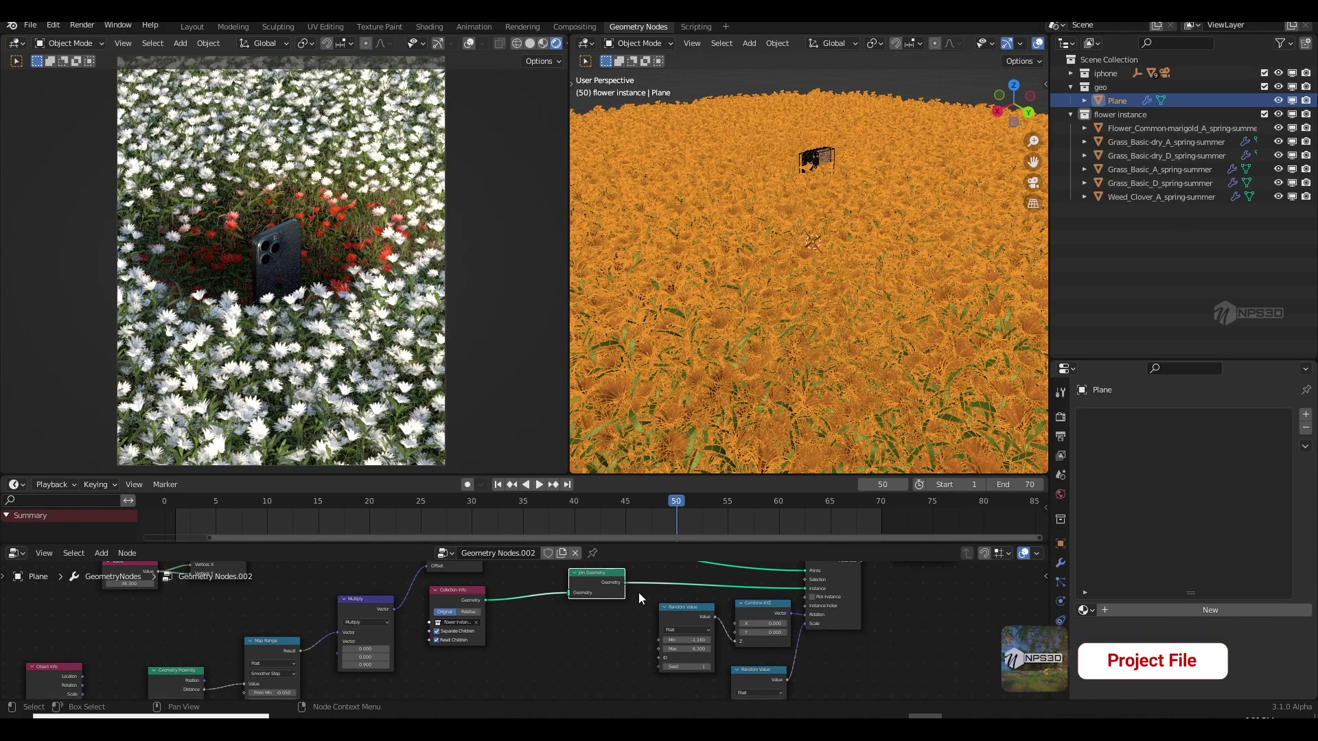
{"action": "left_click_drag", "start_coordinate": [664, 501], "coordinate": [769, 525]}
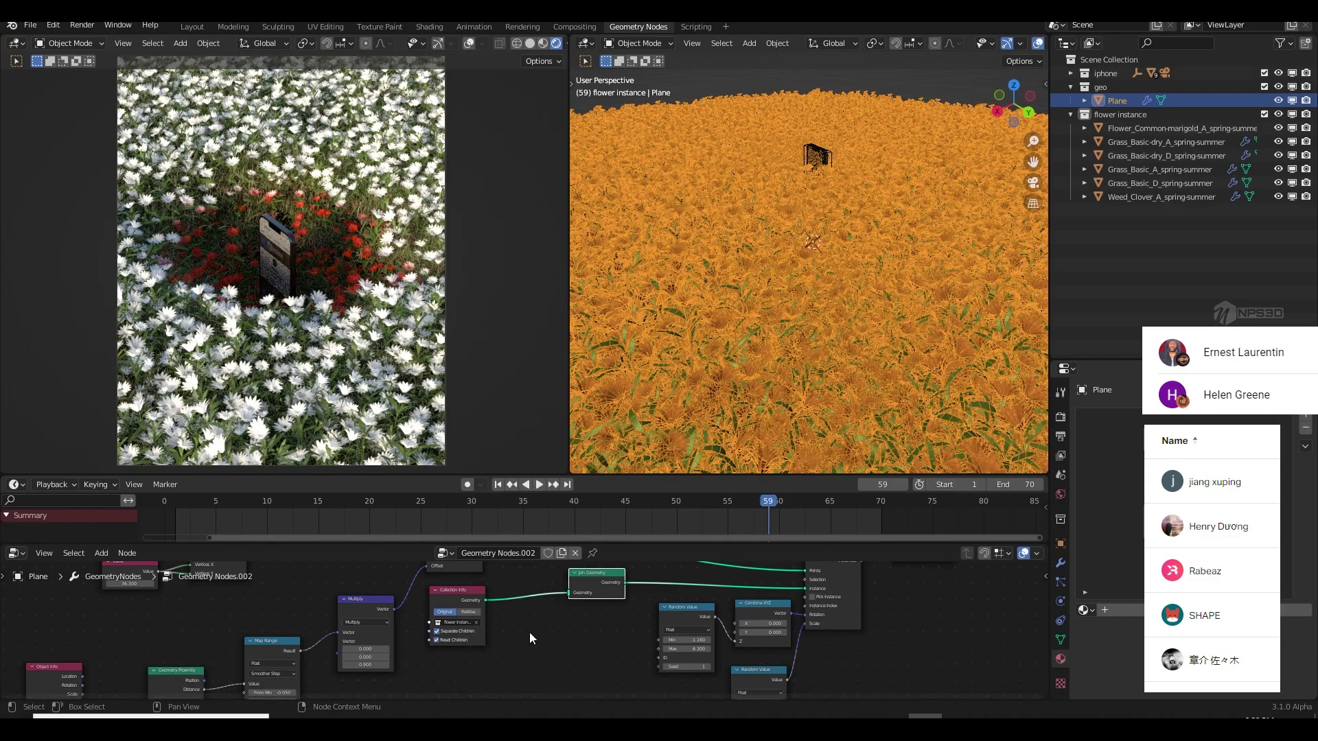
{"action": "middle_click_drag", "start_coordinate": [629, 639], "coordinate": [604, 547]}
{"action": "left_click_drag", "start_coordinate": [734, 612], "coordinate": [736, 611], "text": "shift"}
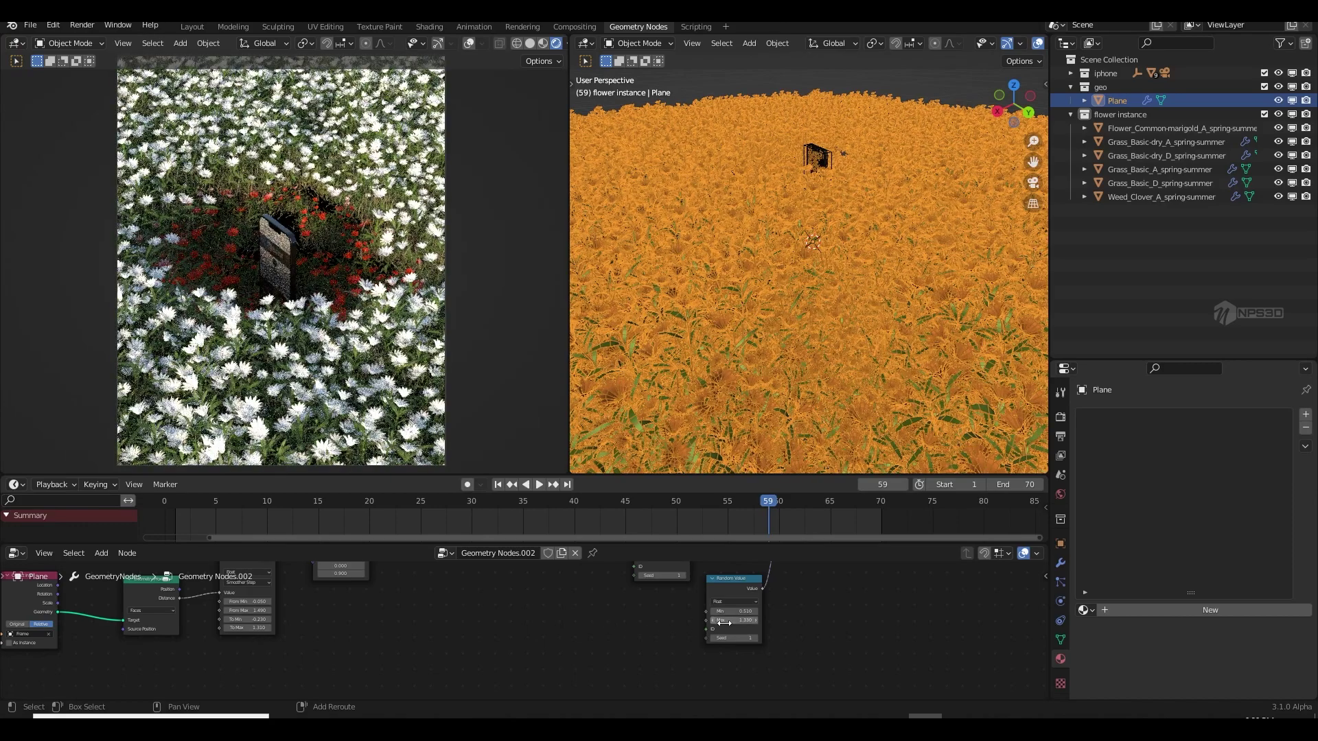
- Set the Value node driving the grid's vertex counts to 43.700 and save the file
{"action": "middle_click_drag", "start_coordinate": [466, 588], "coordinate": [541, 612]}
{"action": "scroll", "coordinate": [525, 619], "scroll_direction": "down", "scroll_amount": 4}
{"action": "middle_click_drag", "start_coordinate": [264, 592], "coordinate": [398, 663]}
{"action": "scroll", "coordinate": [447, 657], "scroll_direction": "up", "scroll_amount": 3}
{"action": "scroll", "coordinate": [397, 620], "scroll_direction": "up", "scroll_amount": 3}
{"action": "left_click_drag", "start_coordinate": [403, 632], "coordinate": [420, 632]}
{"action": "key", "text": "ctrl+s"}
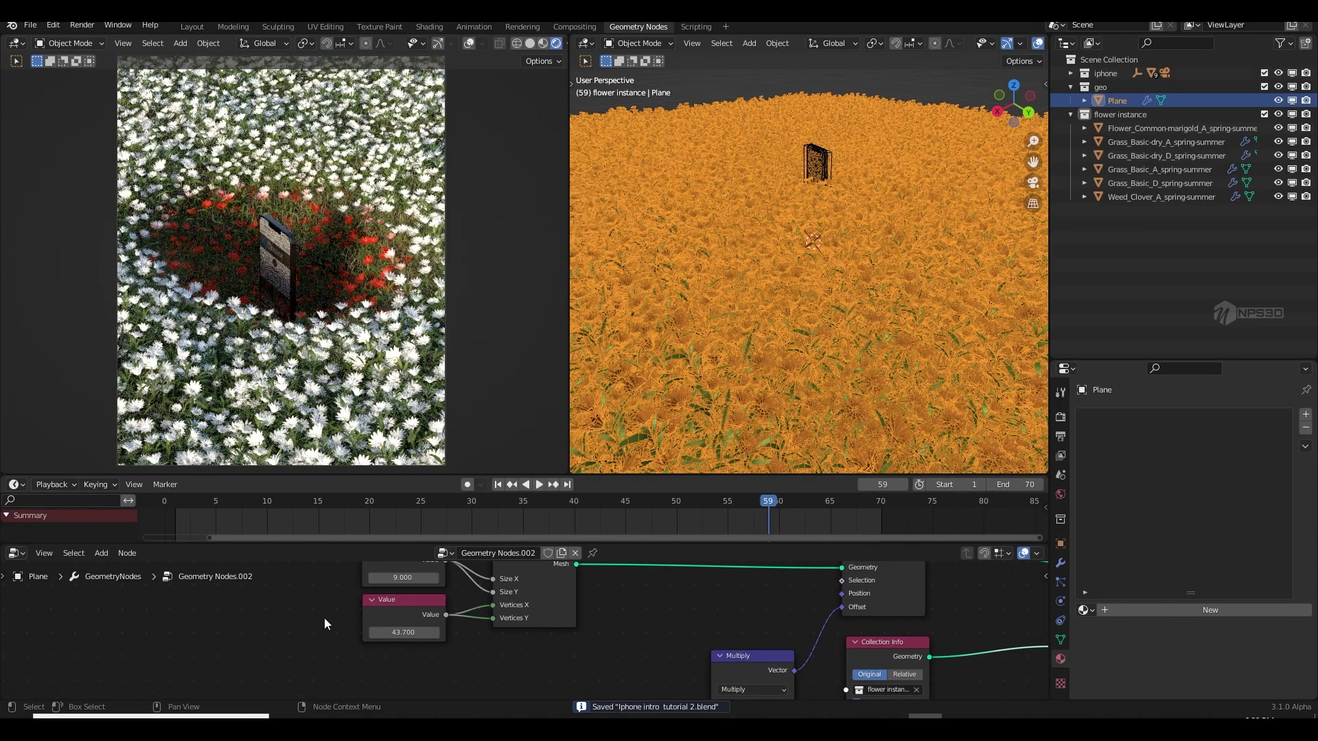
- Set the Value node driving the grid's X and Y size to 8 and save the file
{"action": "middle_click_drag", "start_coordinate": [365, 599], "coordinate": [396, 642]}
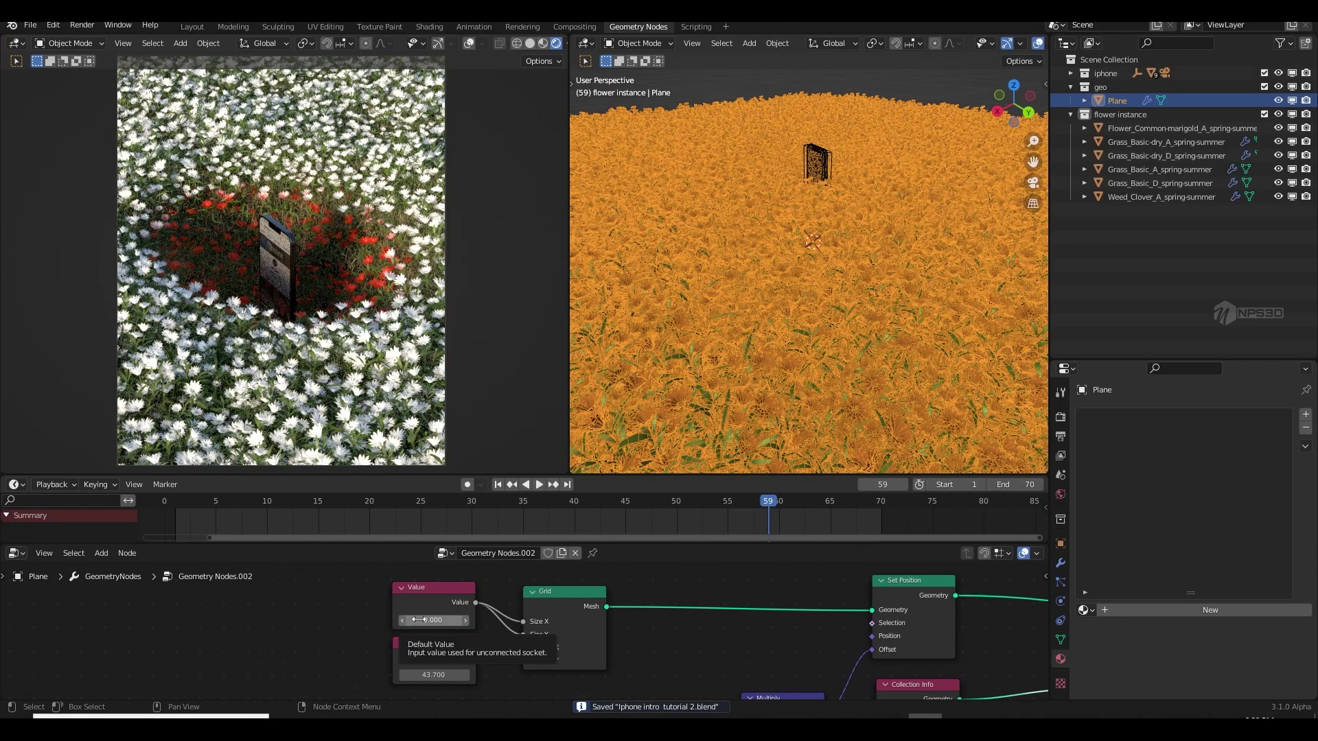
{"action": "type", "text": "8"}
{"action": "key", "text": "Return"}
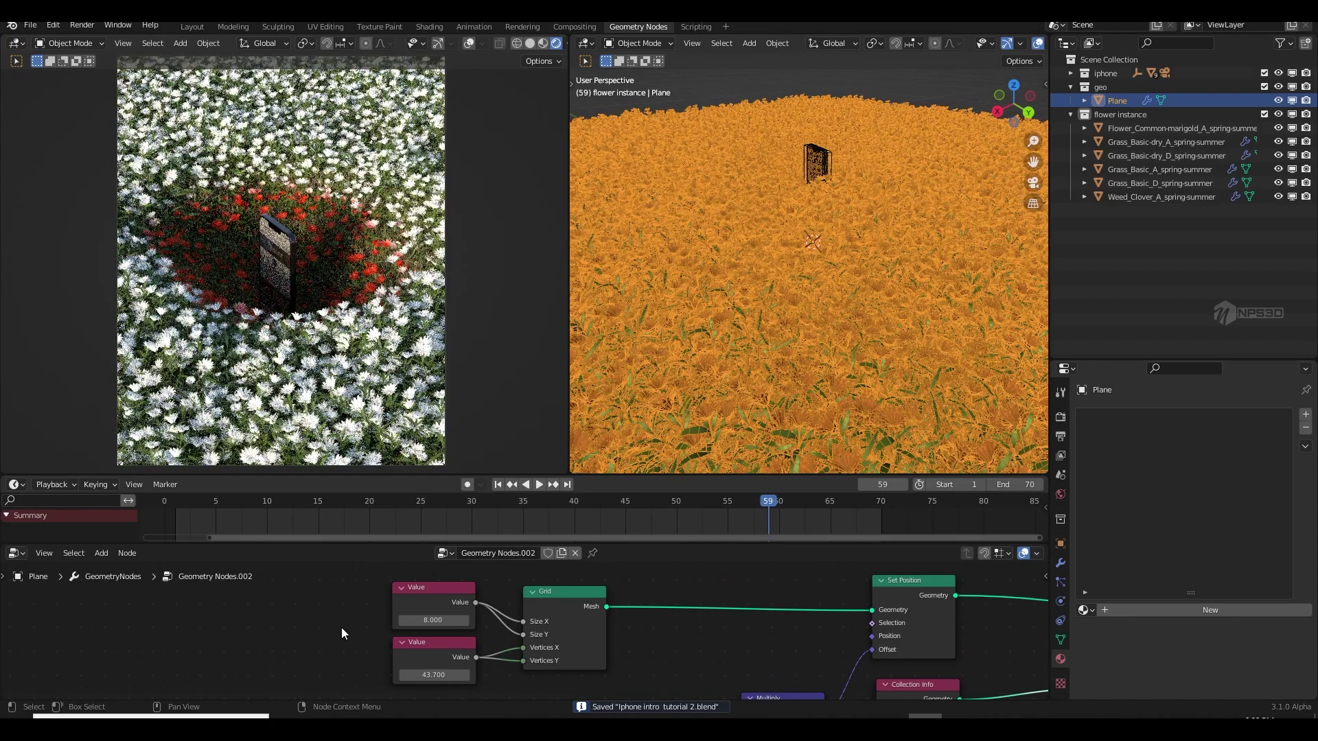
{"action": "key", "text": "ctrl+s"}
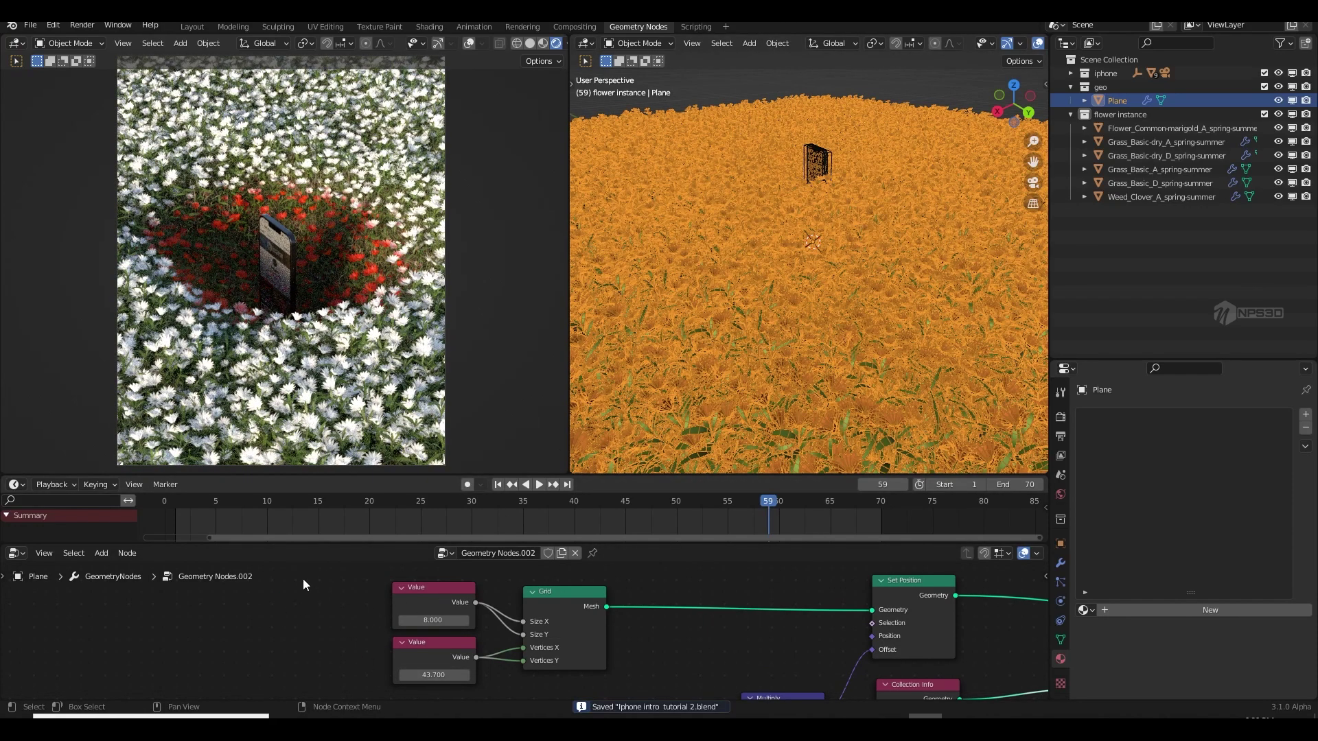
- Play the animation to check how the flower field dents around the phone, and save the file
{"action": "key", "text": "Escape"}
{"action": "scroll", "coordinate": [817, 624], "scroll_direction": "down", "scroll_amount": 3}
{"action": "middle_click_drag", "start_coordinate": [817, 623], "coordinate": [693, 591]}
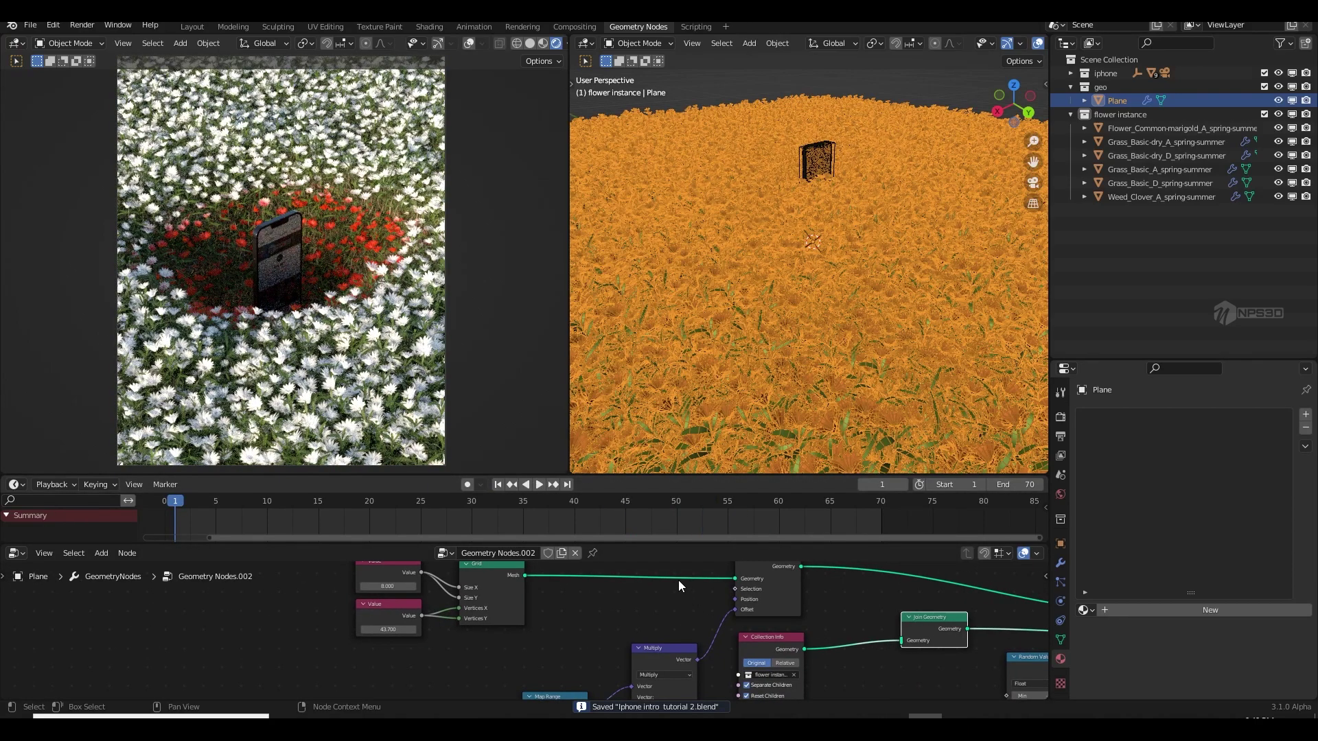
{"action": "key", "text": "space"}
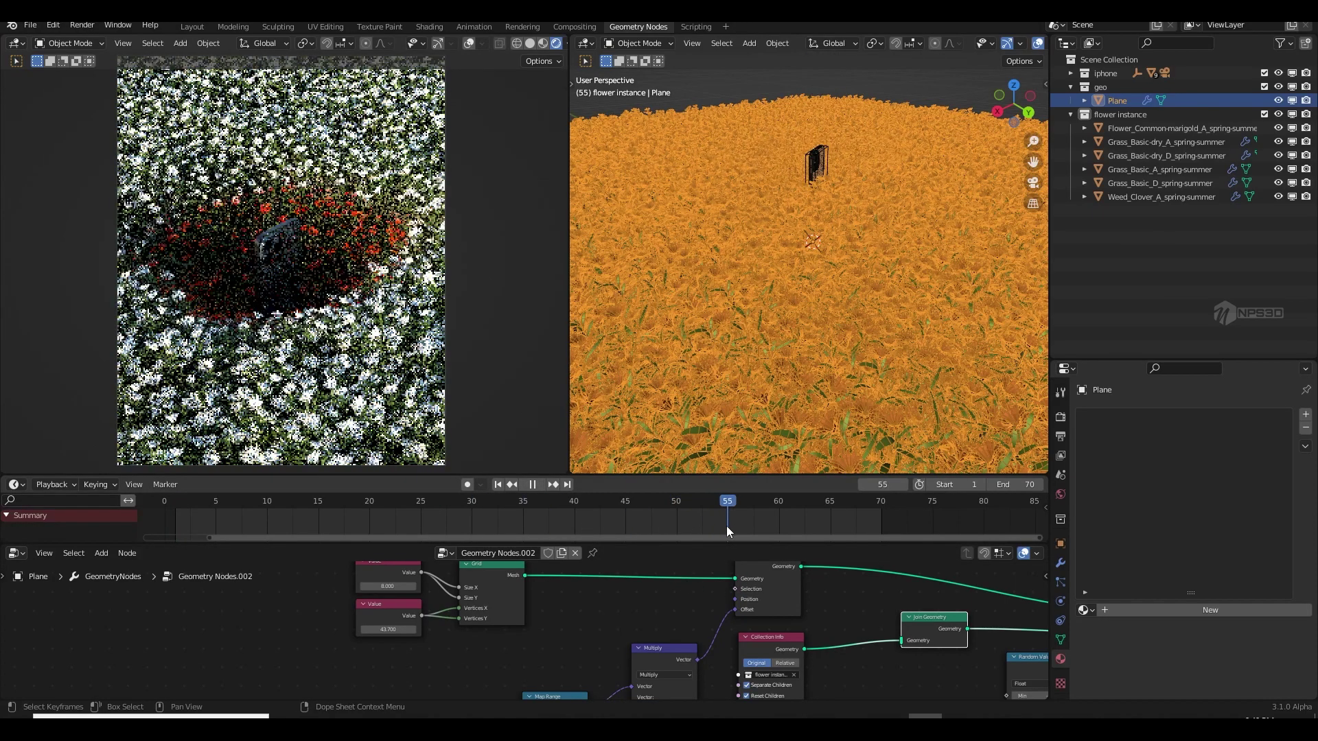
{"action": "key", "text": "space"}
{"action": "key", "text": "ctrl+s"}
{"action": "scroll", "coordinate": [796, 622], "scroll_direction": "down", "scroll_amount": 3}
{"action": "middle_click_drag", "start_coordinate": [796, 622], "coordinate": [682, 674]}
{"action": "scroll", "coordinate": [610, 583], "scroll_direction": "up", "scroll_amount": 4}
{"action": "left_click", "coordinate": [580, 575]}
{"action": "key", "text": "shift+d"}
{"action": "left_click", "coordinate": [655, 619]}
{"action": "left_click_drag", "start_coordinate": [683, 670], "coordinate": [712, 621]}
{"action": "mouse_move", "coordinate": [712, 635]}
{"action": "middle_mouse_down"}
{"action": "mouse_move", "coordinate": [715, 583]}
{"action": "mouse_move", "coordinate": [713, 623]}
{"action": "middle_mouse_up"}
{"action": "left_click", "coordinate": [645, 634]}
{"action": "key", "text": "x"}
- Add an Ico Sphere node and connect its mesh to Join Geometry alongside the flower collection
{"action": "key", "text": "shift+a"}
{"action": "left_click", "coordinate": [626, 436]}
{"action": "left_click", "coordinate": [669, 475]}
{"action": "left_click", "coordinate": [693, 637]}
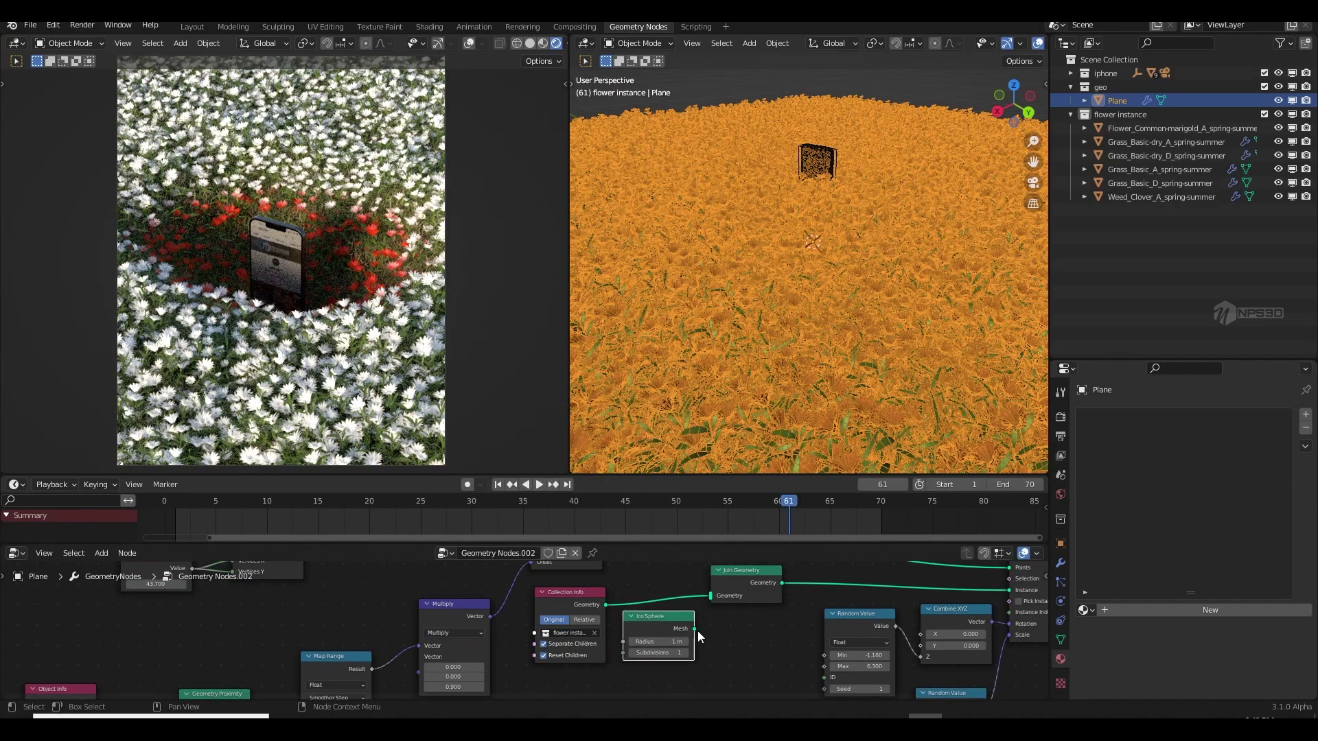
{"action": "left_click_drag", "start_coordinate": [694, 628], "coordinate": [710, 596]}
{"action": "middle_click_drag", "start_coordinate": [694, 653], "coordinate": [710, 635]}
- Insert a Transform node between the Ico Sphere and Join Geometry
{"action": "left_click_drag", "start_coordinate": [690, 623], "coordinate": [676, 655]}
{"action": "middle_click_drag", "start_coordinate": [676, 655], "coordinate": [726, 625]}
{"action": "key", "text": "shift+a"}
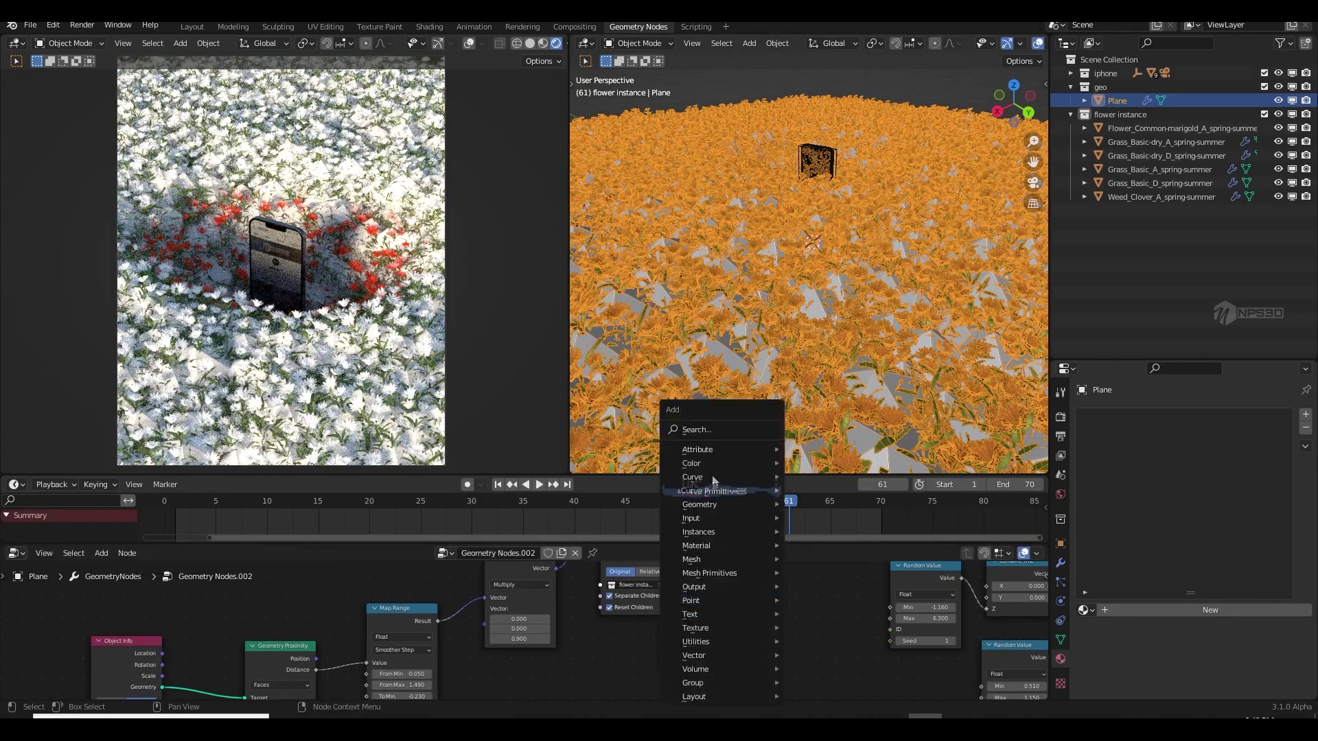
{"action": "left_click", "coordinate": [715, 430]}
{"action": "type", "text": "trans"}
{"action": "left_click", "coordinate": [758, 456]}
{"action": "left_click", "coordinate": [842, 675]}
{"action": "middle_click_drag", "start_coordinate": [842, 675], "coordinate": [723, 630]}
- Scrub the timeline, save the file, and fine-tune the values of the Ico Sphere and its Transform node
{"action": "left_click_drag", "start_coordinate": [797, 511], "coordinate": [676, 520]}
{"action": "key", "text": "ctrl+s"}
{"action": "middle_click_drag", "start_coordinate": [621, 648], "coordinate": [600, 648]}
{"action": "left_click_drag", "start_coordinate": [666, 635], "coordinate": [694, 635]}
{"action": "left_click_drag", "start_coordinate": [560, 604], "coordinate": [557, 604]}
- Collapse the Ico Sphere's Transform node, duplicate it, and connect the copy to Join Geometry
{"action": "scroll", "coordinate": [611, 635], "scroll_direction": "down", "scroll_amount": 3}
{"action": "key", "text": "h"}
{"action": "key", "text": "shift+d"}
{"action": "left_click", "coordinate": [647, 619]}
{"action": "middle_click_drag", "start_coordinate": [652, 616], "coordinate": [636, 664]}
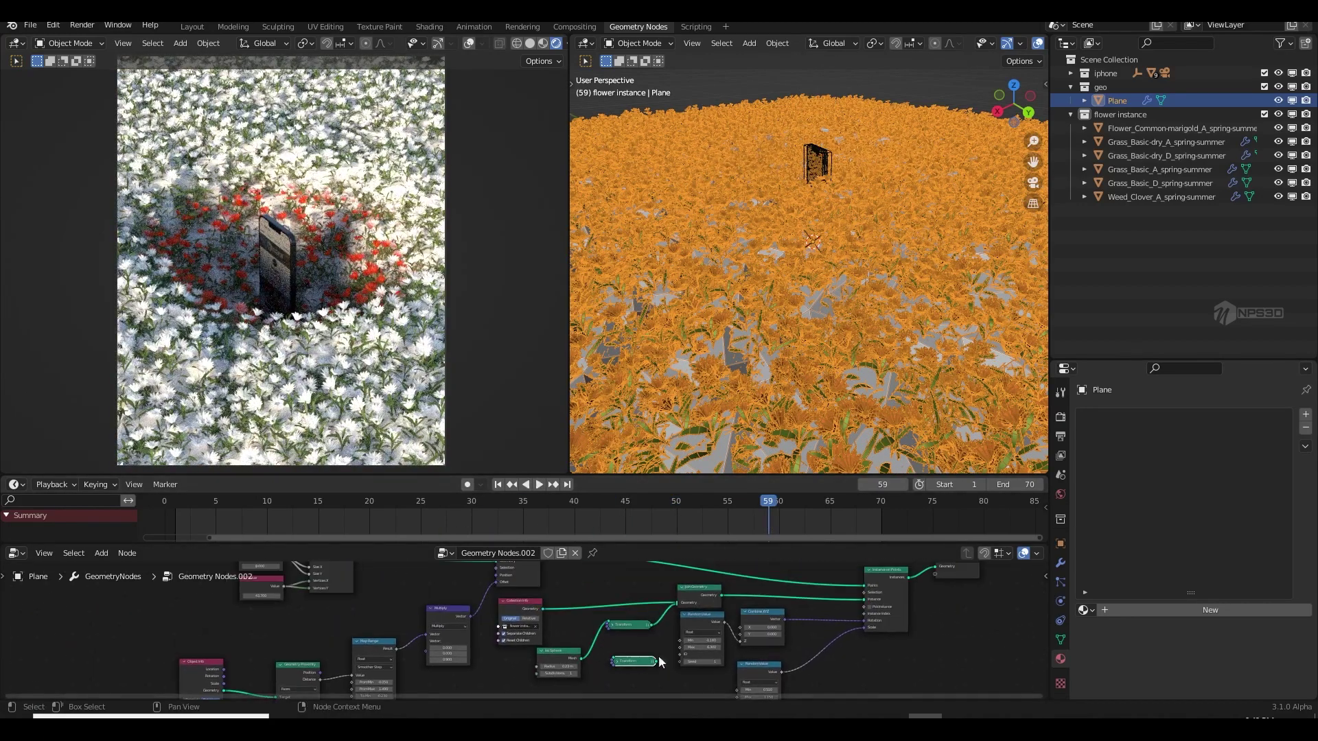
{"action": "left_click_drag", "start_coordinate": [659, 661], "coordinate": [679, 604]}
- Add a Cylinder node and connect its mesh to the duplicated Transform node
{"action": "middle_click_drag", "start_coordinate": [577, 677], "coordinate": [619, 600]}
{"action": "key", "text": "shift+a"}
{"action": "type", "text": "scyl"}
{"action": "key", "text": "Return"}
{"action": "left_click", "coordinate": [582, 624]}
{"action": "left_click_drag", "start_coordinate": [606, 626], "coordinate": [651, 601]}
- Adjust the cylinder to 7 vertices and a fitting size, preview the animation, and save the file
{"action": "left_click", "coordinate": [658, 583]}
{"action": "left_click", "coordinate": [658, 582]}
{"action": "middle_click_drag", "start_coordinate": [613, 674], "coordinate": [660, 636]}
{"action": "scroll", "coordinate": [660, 637], "scroll_direction": "up", "scroll_amount": 4}
{"action": "left_click_drag", "start_coordinate": [656, 636], "coordinate": [618, 637]}
{"action": "left_click_drag", "start_coordinate": [672, 624], "coordinate": [700, 636]}
{"action": "left_click", "coordinate": [541, 484]}
{"action": "left_click", "coordinate": [541, 484]}
{"action": "key", "text": "ctrl+s"}
- Expand the cylinder's Transform node, reset its translation to 0 m, and save the file with the animation playing
{"action": "left_click_drag", "start_coordinate": [667, 585], "coordinate": [645, 624]}
{"action": "left_click_drag", "start_coordinate": [655, 637], "coordinate": [641, 636]}
{"action": "key", "text": "n"}
{"action": "key", "text": "n"}
{"action": "scroll", "coordinate": [697, 680], "scroll_direction": "down", "scroll_amount": 3}
{"action": "middle_click_drag", "start_coordinate": [708, 569], "coordinate": [687, 642]}
{"action": "key", "text": "h"}
{"action": "key", "text": "BackSpace"}
{"action": "left_click", "coordinate": [539, 484]}
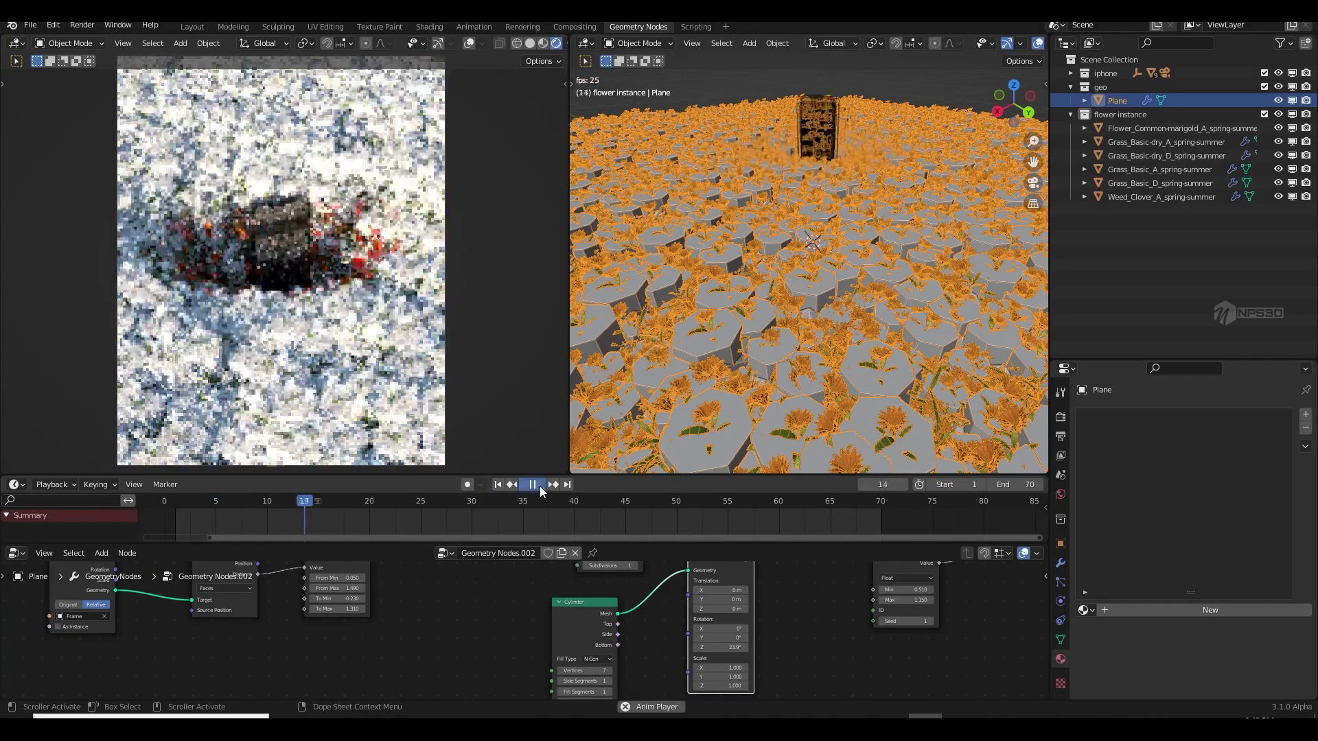
{"action": "key", "text": "ctrl+s"}
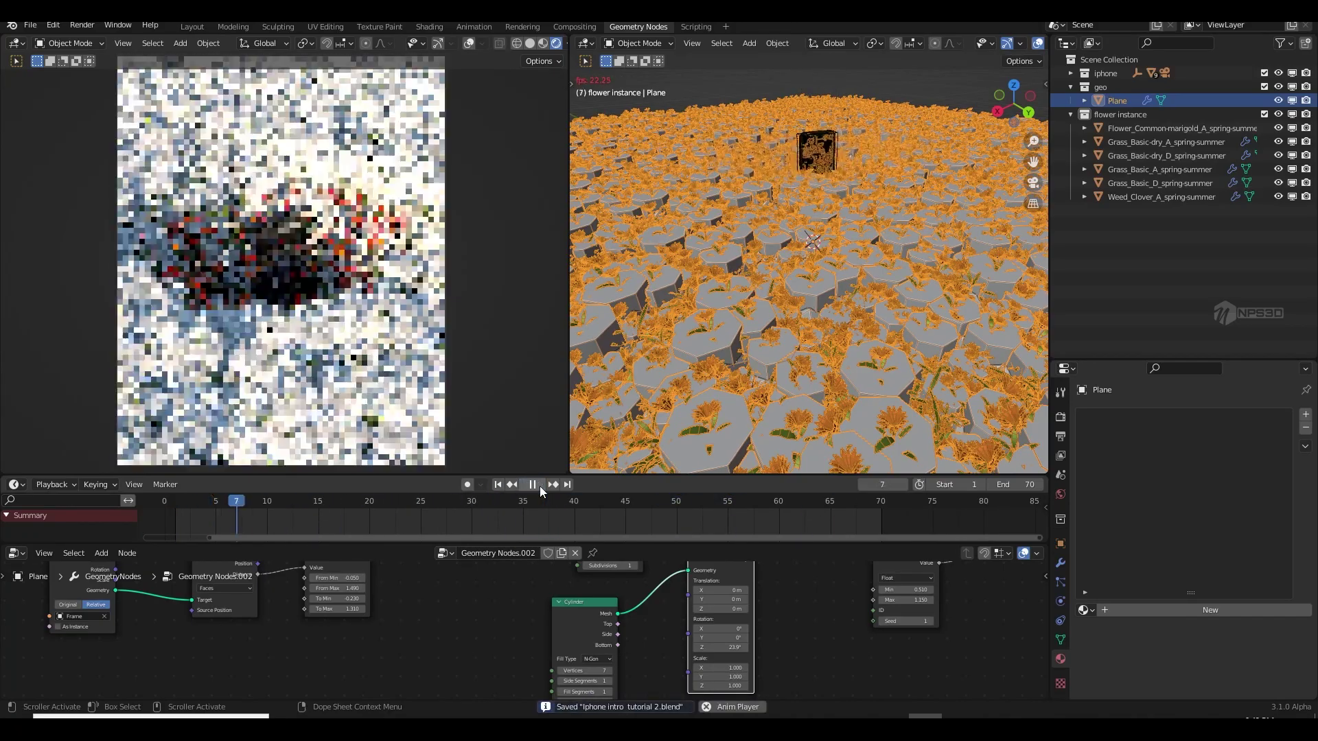
- Move the Cylinder node away from its Transform node and add a Mesh to Points node between them
{"action": "scroll", "coordinate": [579, 589], "scroll_direction": "down", "scroll_amount": 1}
{"action": "left_click_drag", "start_coordinate": [580, 589], "coordinate": [518, 583]}
{"action": "key", "text": "shift+a"}
{"action": "type", "text": "mesh"}
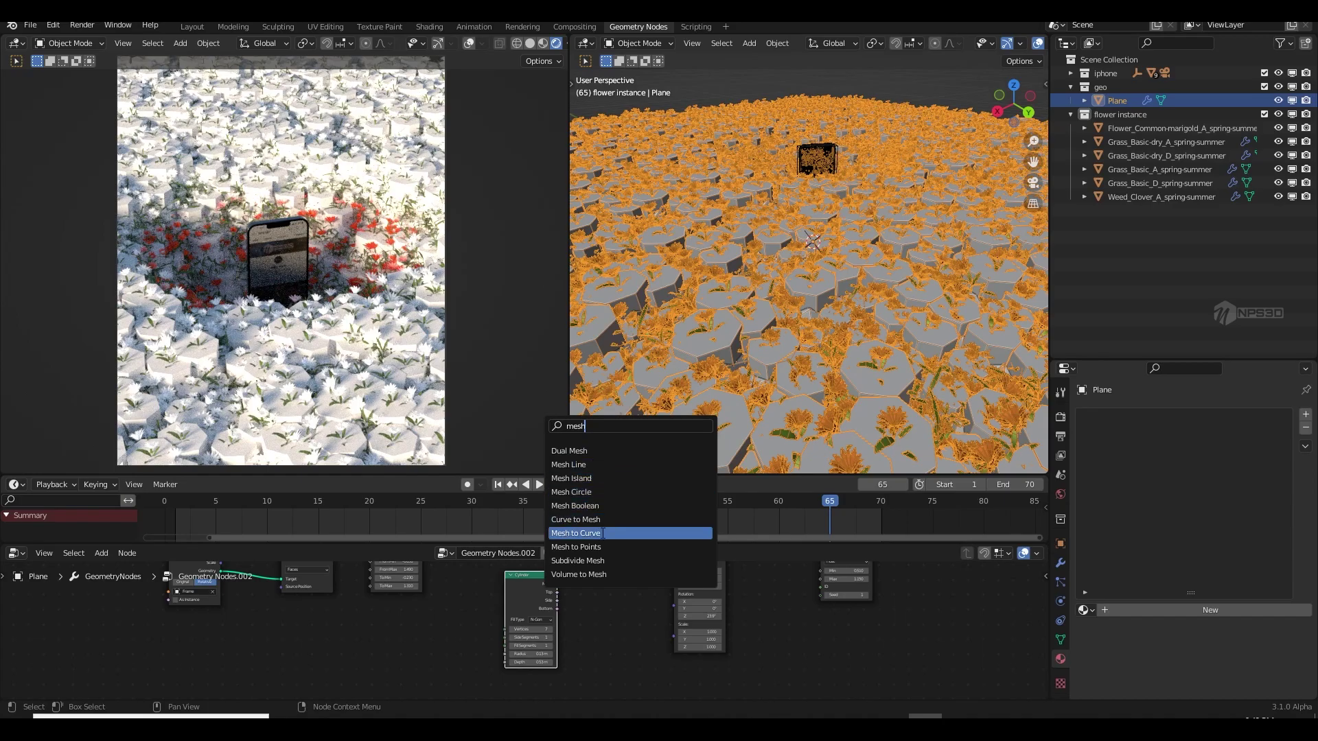
{"action": "left_click", "coordinate": [577, 547]}
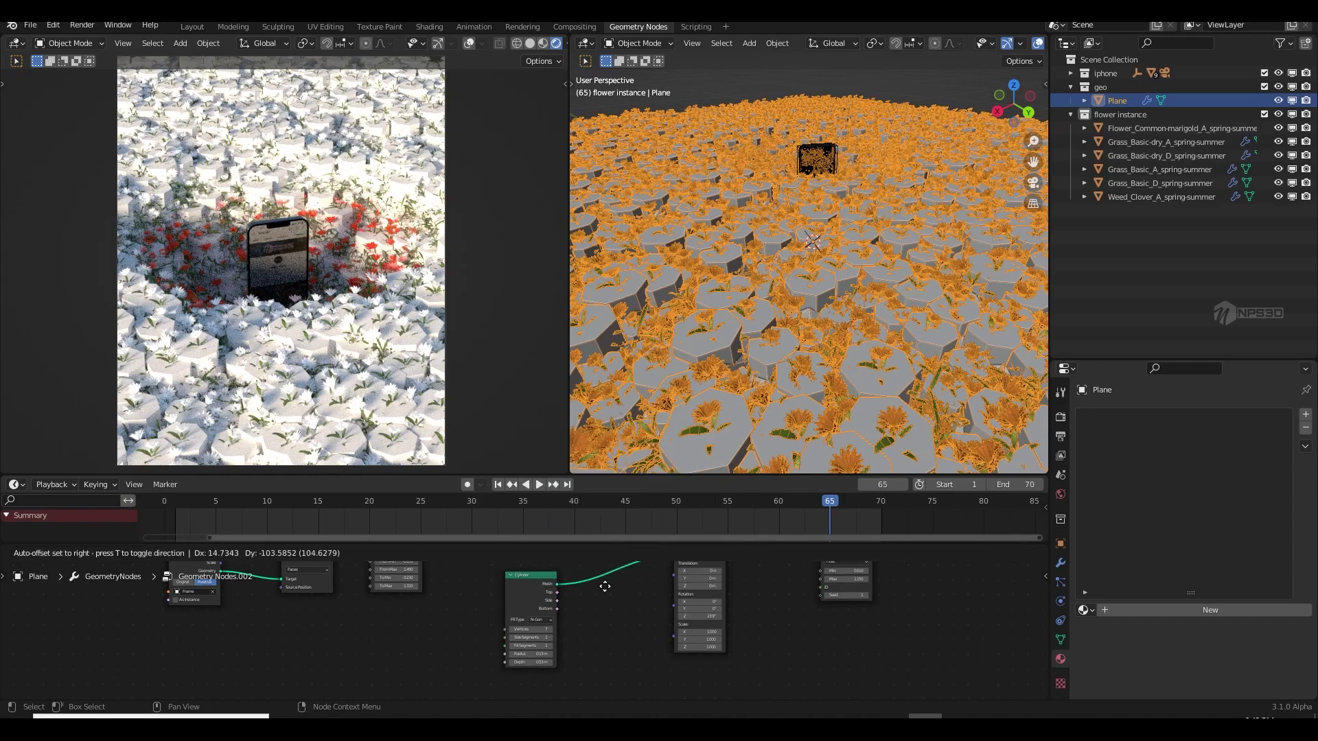
{"action": "left_click", "coordinate": [596, 601]}
- Fine-tune the value on the added Mesh to Points node, play the animation, and save the file
{"action": "scroll", "coordinate": [580, 660], "scroll_direction": "up", "scroll_amount": 3}
{"action": "mouse_move", "coordinate": [612, 630]}
{"action": "left_mouse_down", "text": "shift"}
{"action": "mouse_move", "coordinate": [583, 631]}
{"action": "mouse_move", "coordinate": [625, 631]}
{"action": "left_mouse_up", "text": "shift"}
{"action": "left_click", "coordinate": [541, 486]}
{"action": "key", "text": "ctrl+s"}
- Rearrange nodes around the cylinder branch, undo the last node move, and save the file
{"action": "middle_click_drag", "start_coordinate": [545, 606], "coordinate": [523, 656]}
{"action": "scroll", "coordinate": [523, 652], "scroll_direction": "down", "scroll_amount": 3}
{"action": "left_click_drag", "start_coordinate": [594, 597], "coordinate": [659, 508]}
{"action": "scroll", "coordinate": [660, 640], "scroll_direction": "down", "scroll_amount": 9}
{"action": "left_click_drag", "start_coordinate": [699, 582], "coordinate": [641, 618]}
{"action": "key", "text": "ctrl+z"}
{"action": "scroll", "coordinate": [604, 644], "scroll_direction": "up", "scroll_amount": 10}
{"action": "key", "text": "ctrl+s"}
{"action": "middle_click_drag", "start_coordinate": [626, 611], "coordinate": [592, 637]}
{"action": "left_click_drag", "start_coordinate": [721, 622], "coordinate": [701, 637]}
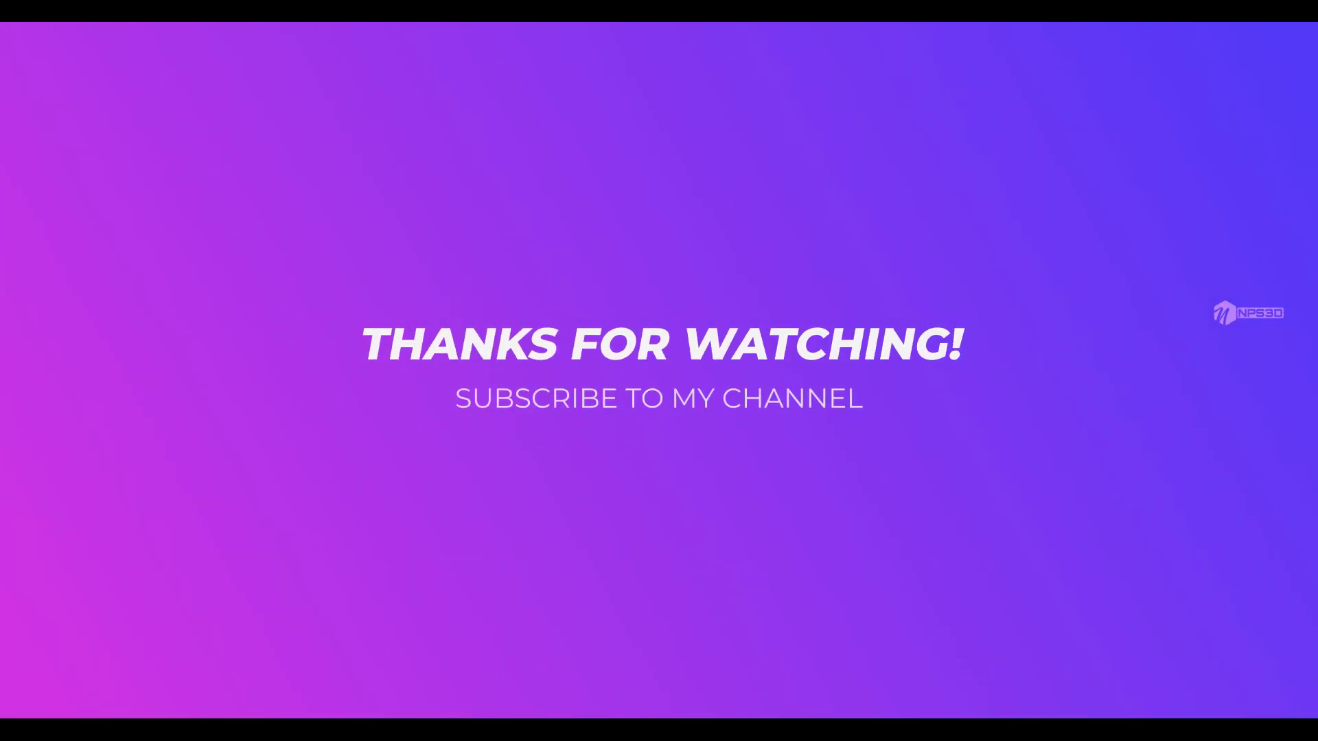